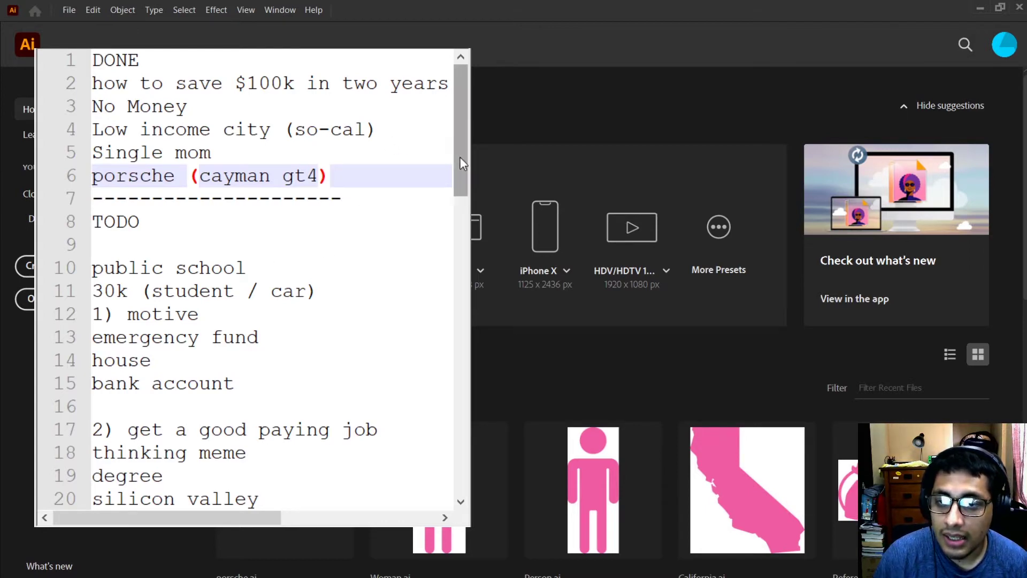
- Scroll the Notepad++ notes up to the word list around lines 23–27
drag(460, 156, 437, 505)
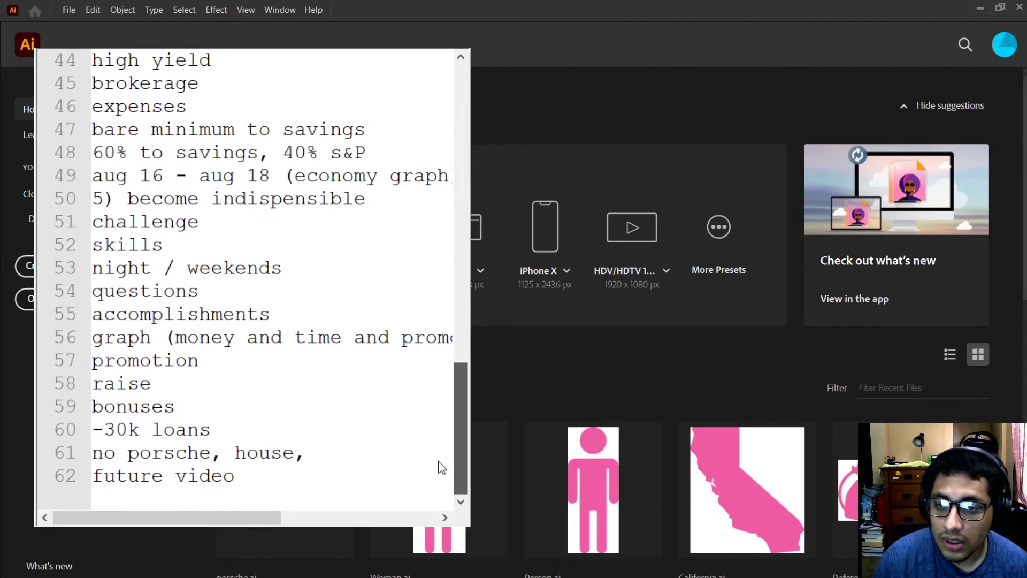
scroll(441, 455, up, 1)
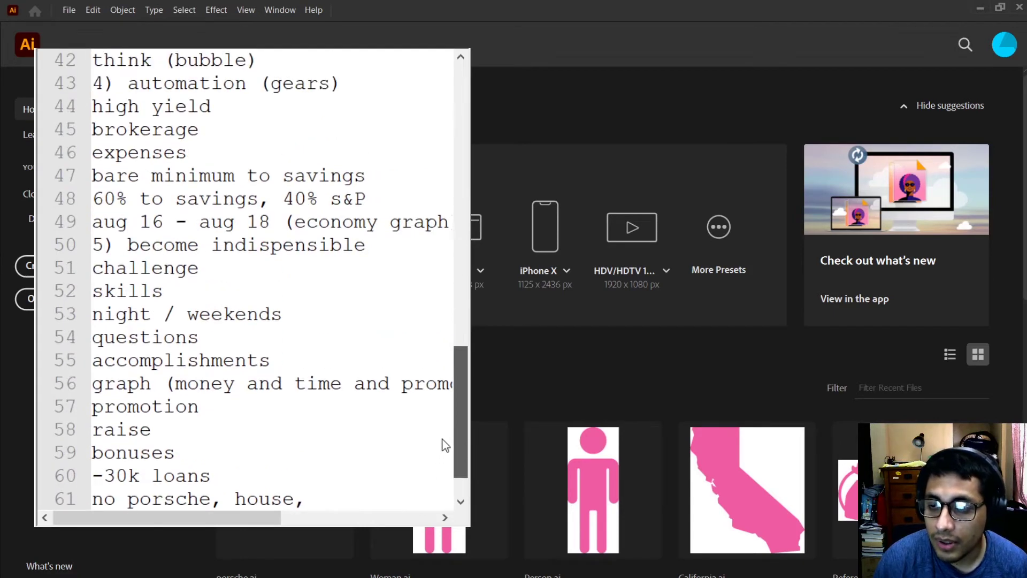
scroll(445, 436, up, 2)
scroll(450, 403, up, 3)
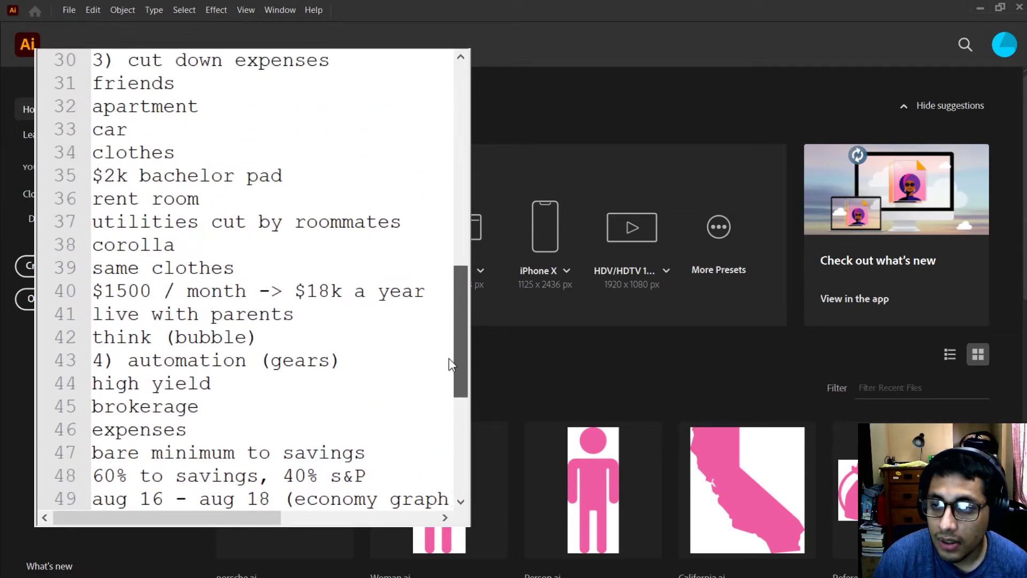
scroll(451, 351, up, 3)
drag(454, 339, 465, 267)
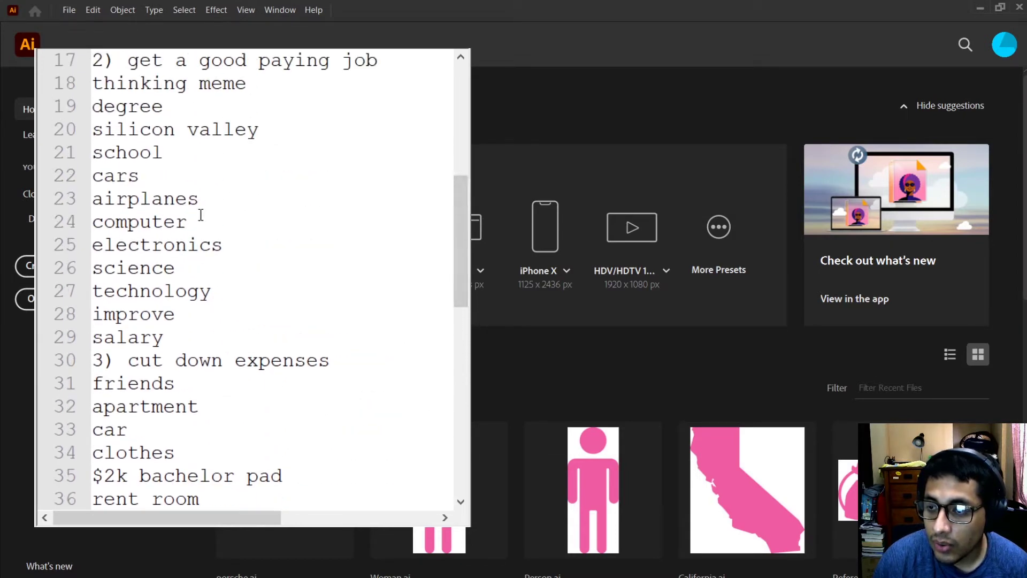
drag(188, 221, 84, 196)
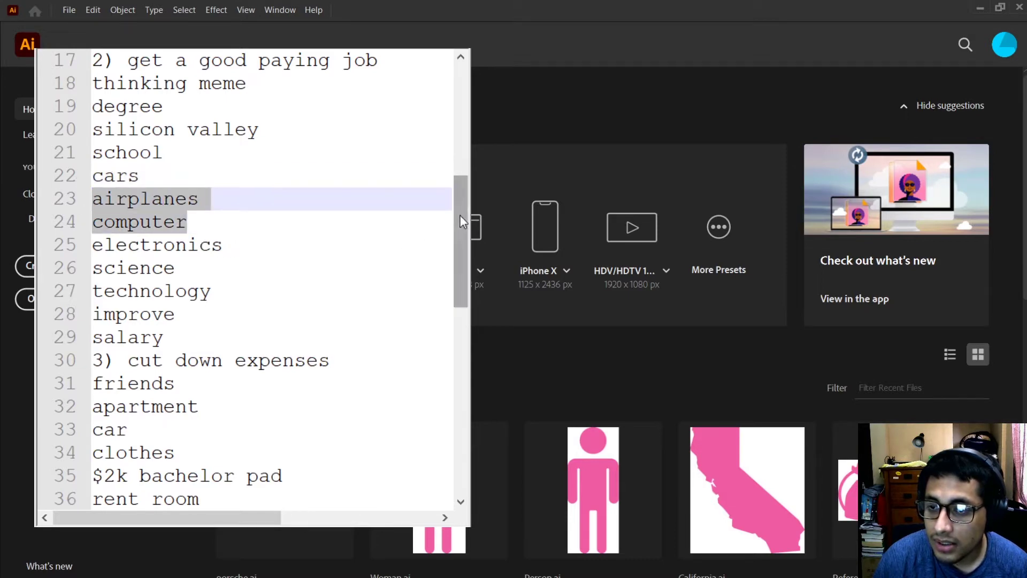
drag(463, 222, 464, 209)
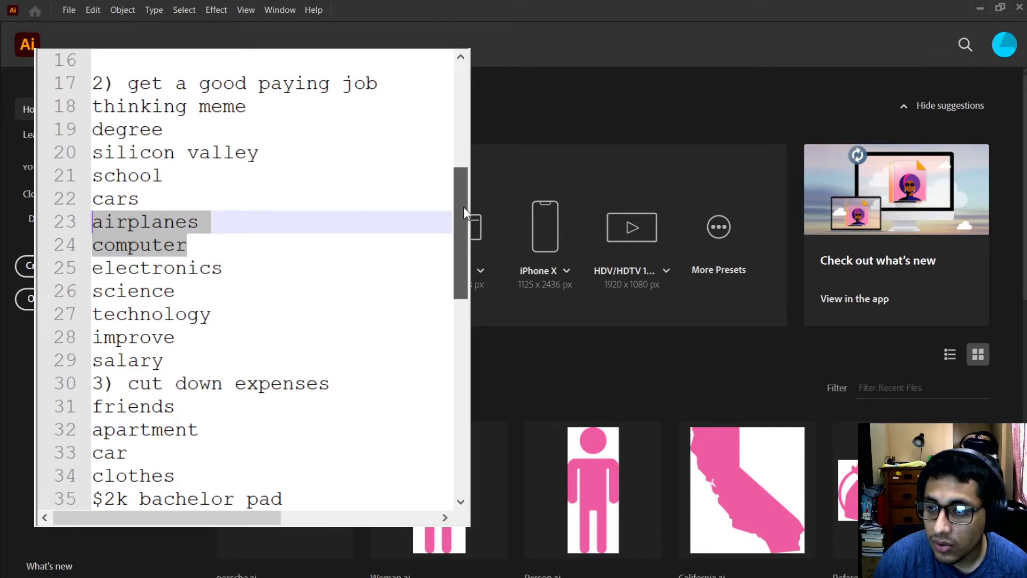
drag(463, 207, 458, 236)
- Append ' (robot)' after 'technology' on line 27 and hide the notes window
click(222, 222)
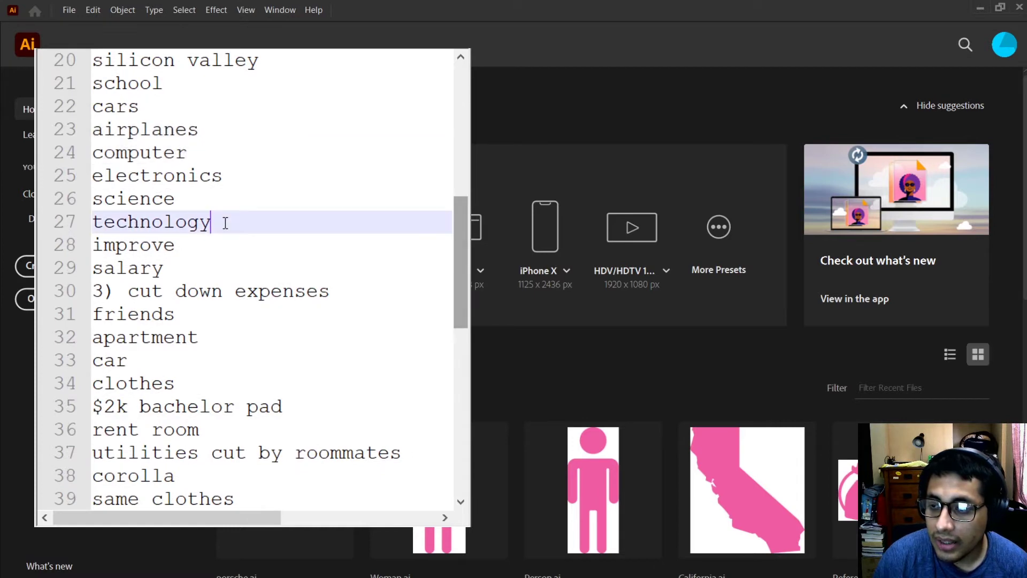
click(49, 234)
drag(226, 227, 62, 224)
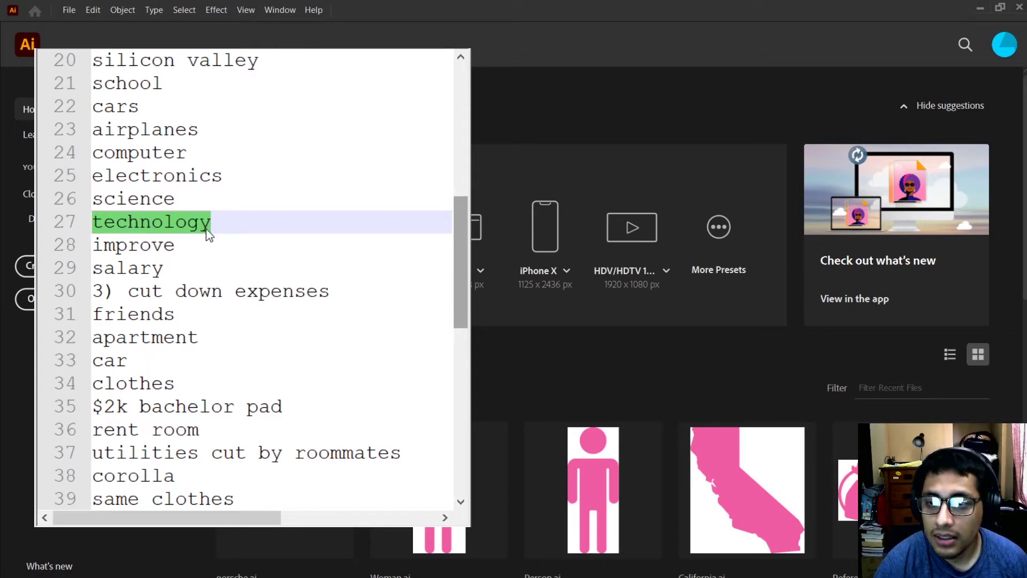
click(224, 222)
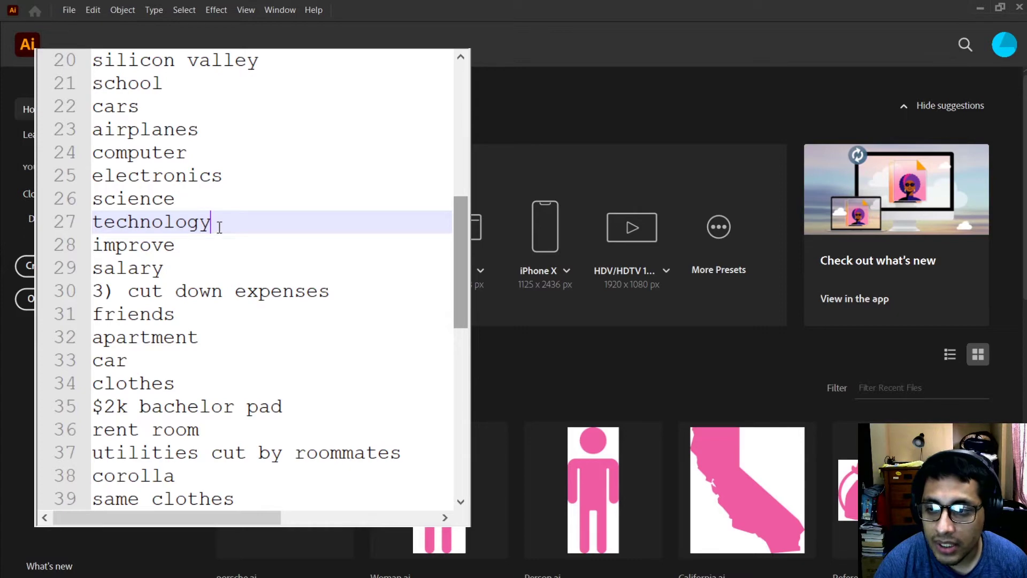
drag(213, 223, 92, 225)
click(216, 222)
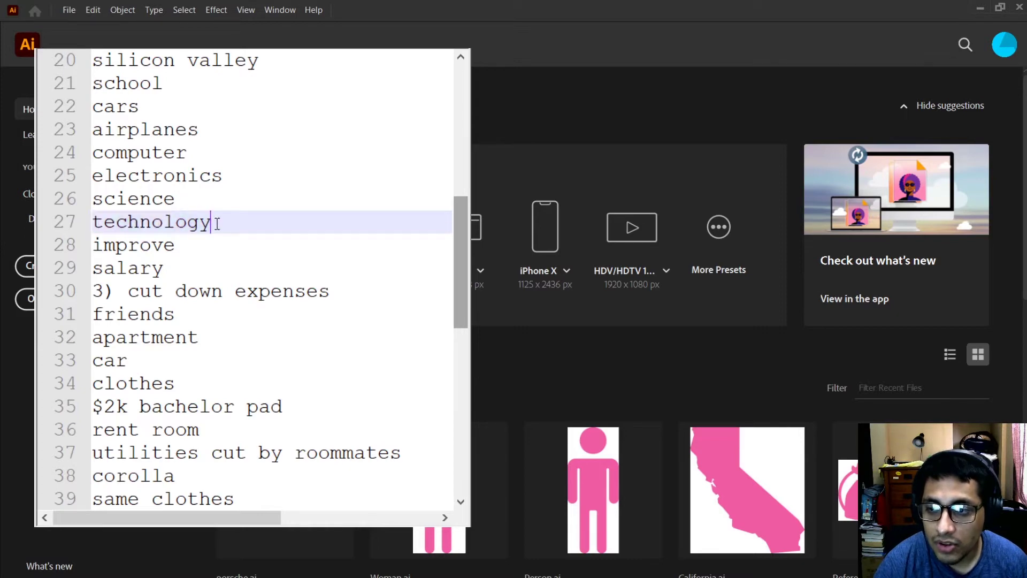
text((robot))
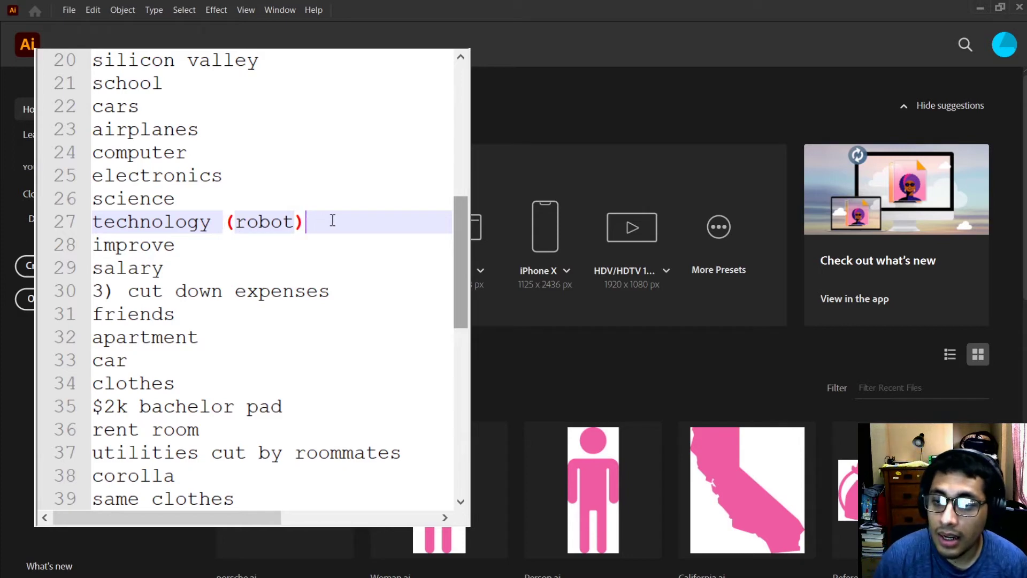
click(333, 198)
click(324, 224)
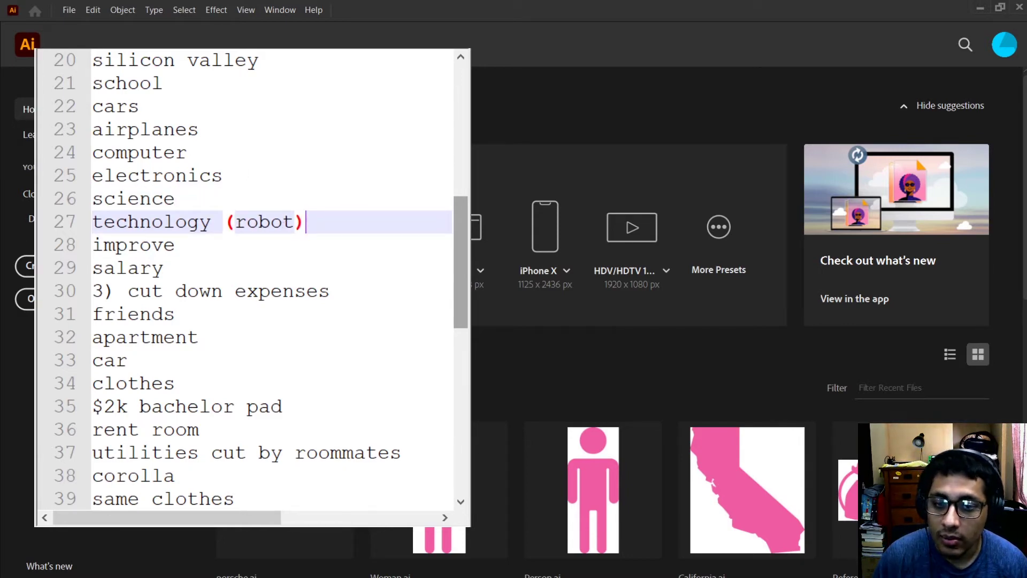
key(alt+Tab)
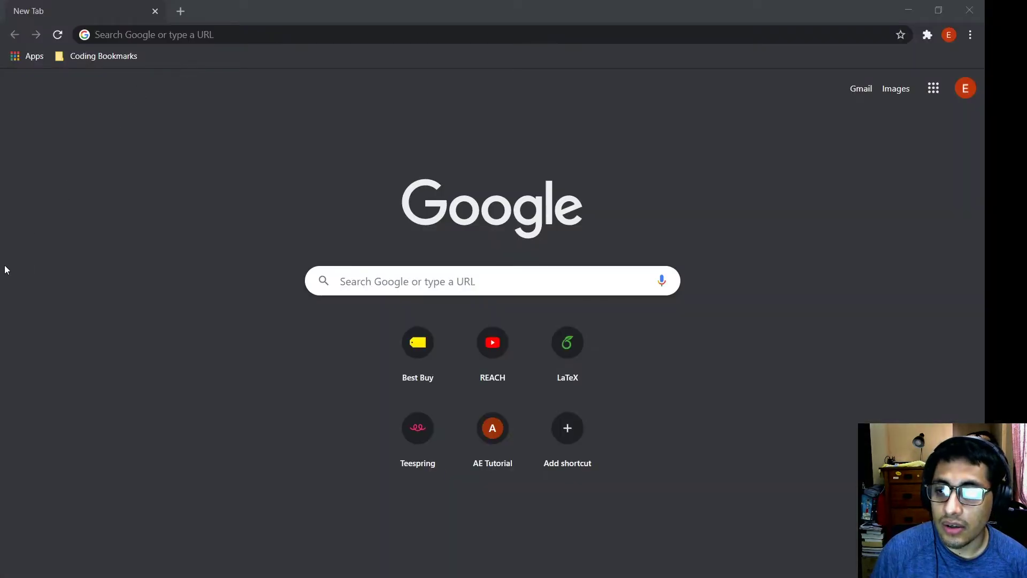
- Search Google for 'robot clip art' from the browser address bar
click(2, 207)
click(192, 35)
text(robot o)
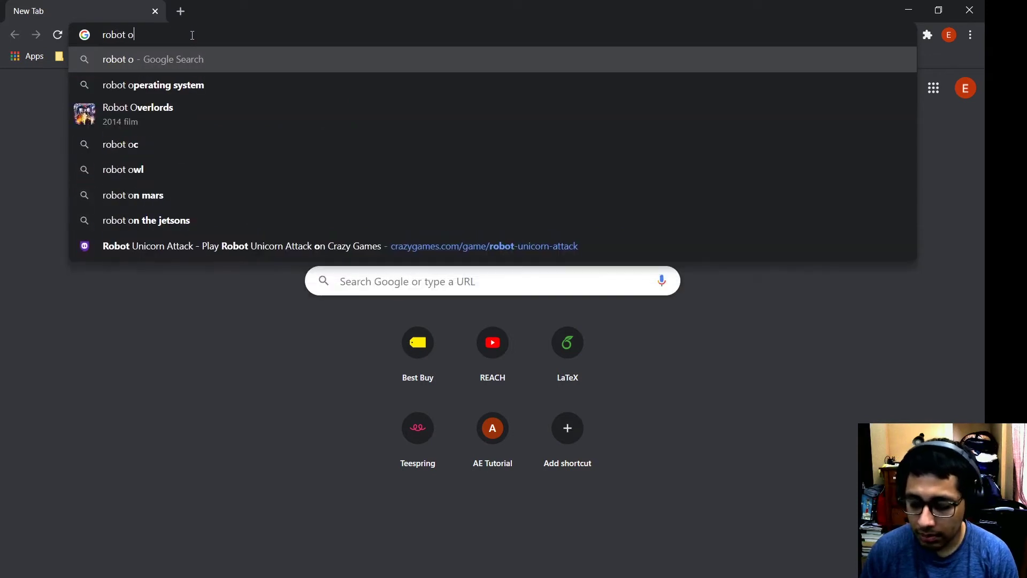
key(BackSpace)
text(clip a)
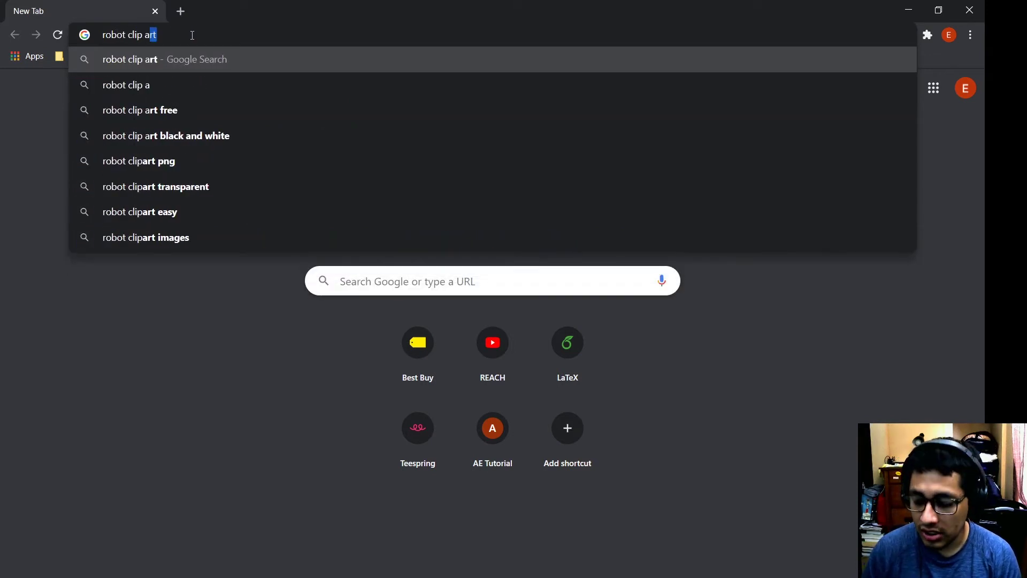
key(Return)
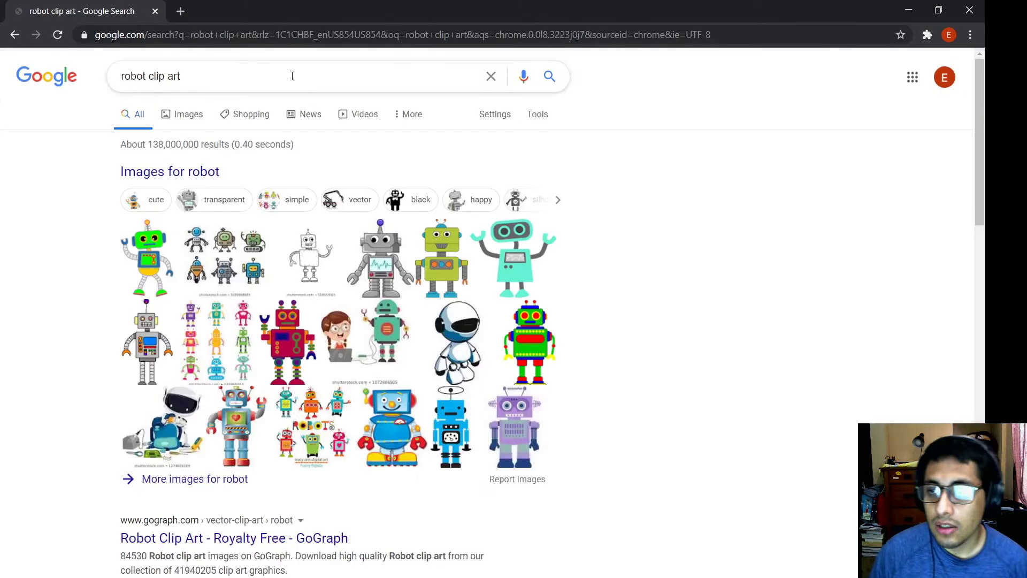
- Show image results and preview the teal '169 robot clipart free' robot
click(200, 124)
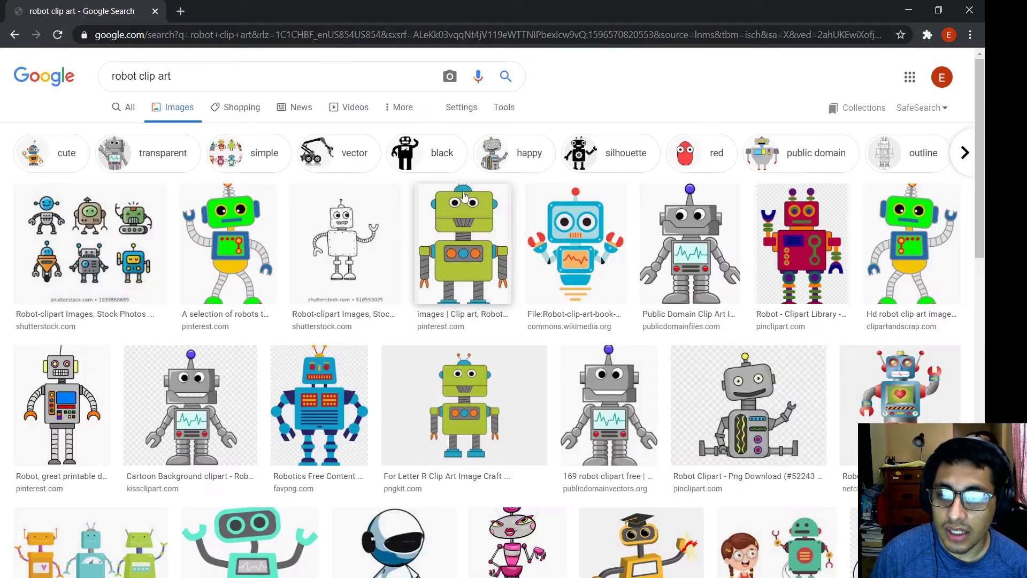
scroll(568, 274, down, 2)
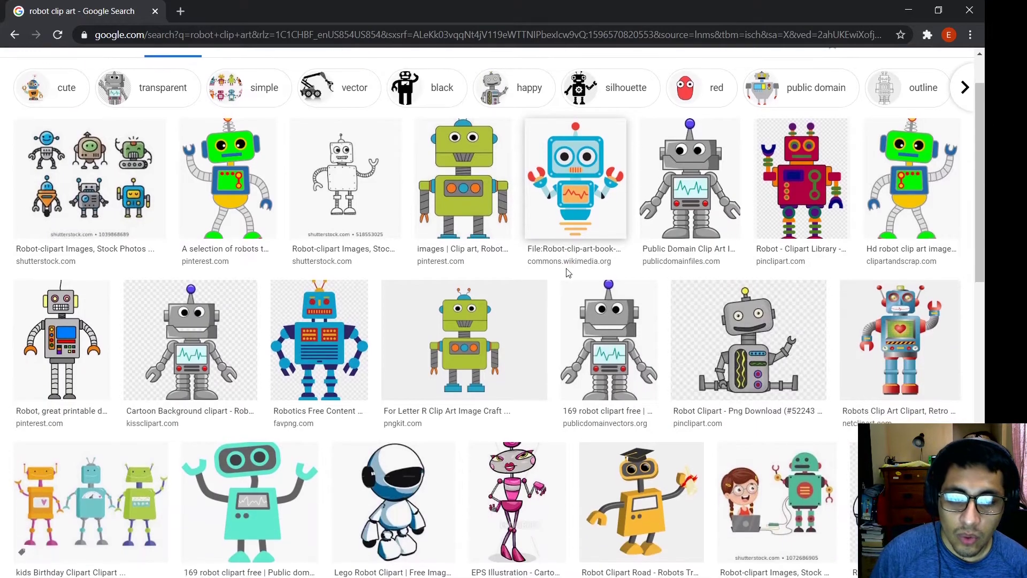
scroll(568, 273, down, 1)
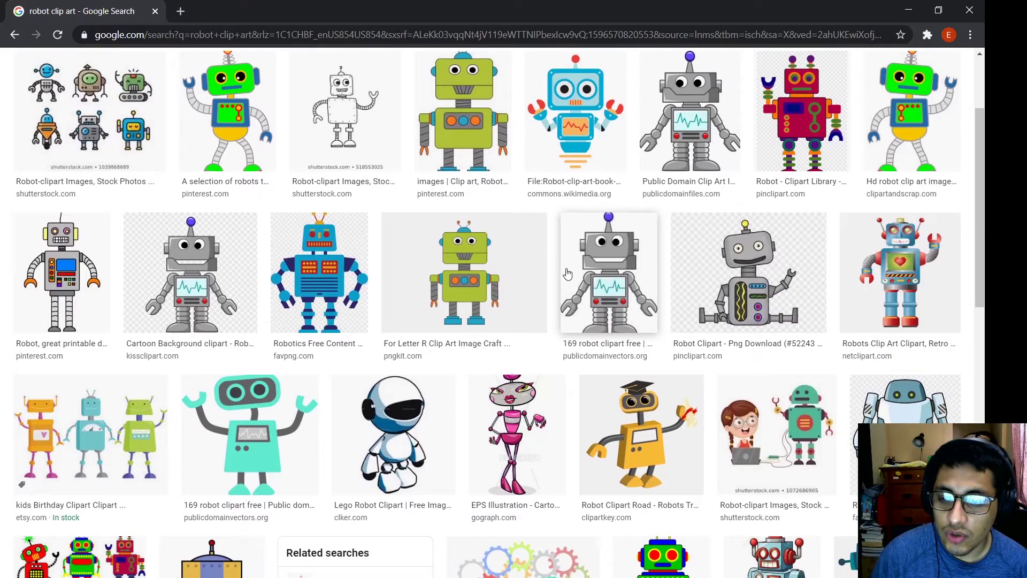
click(239, 440)
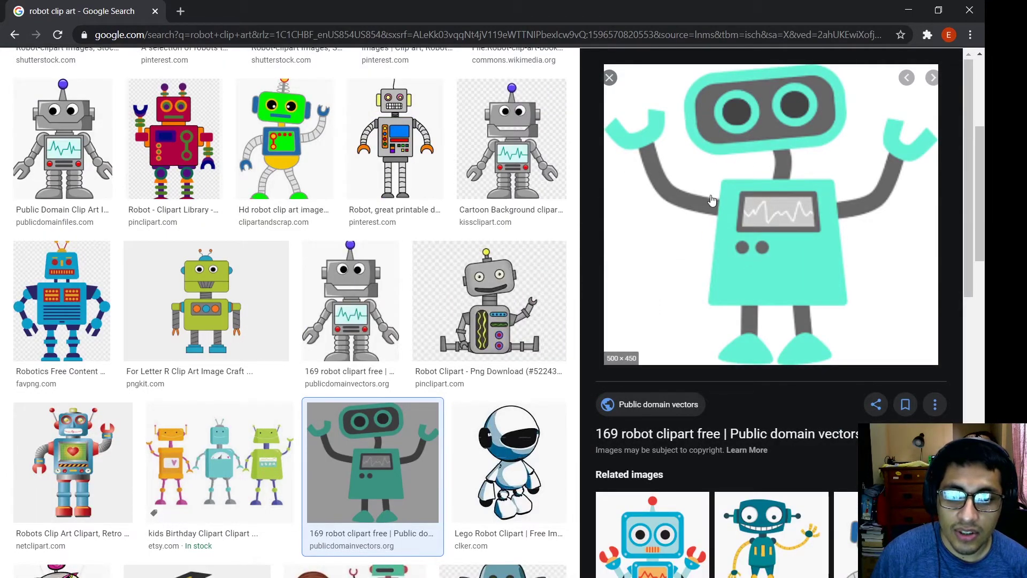
scroll(742, 230, down, 2)
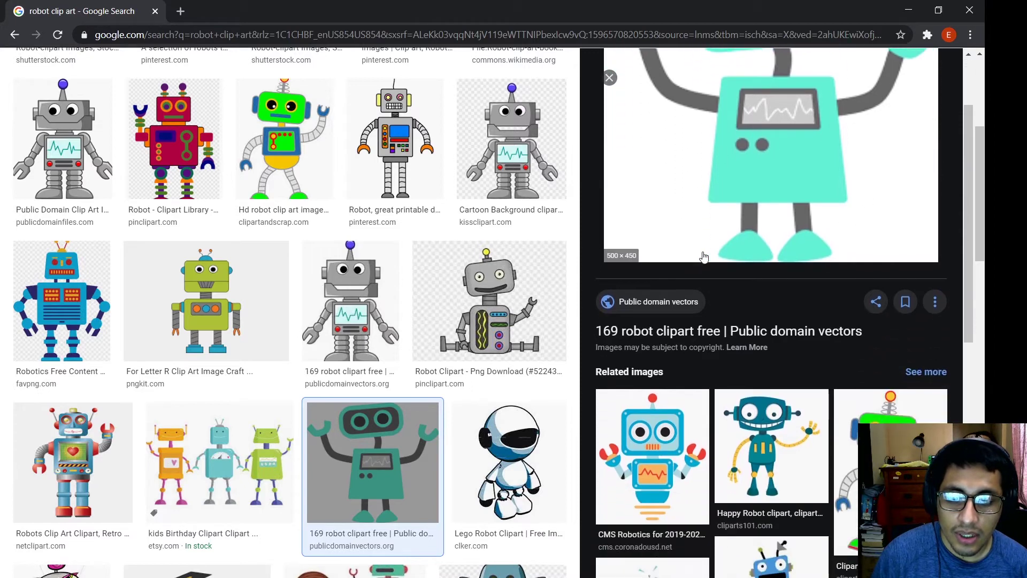
scroll(403, 290, down, 2)
scroll(401, 286, down, 10)
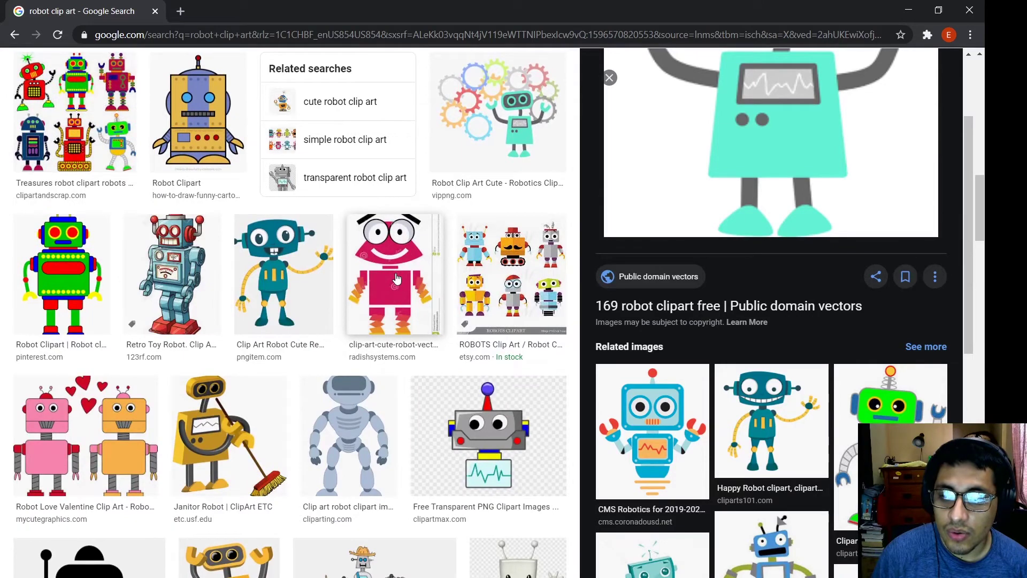
scroll(396, 278, down, 7)
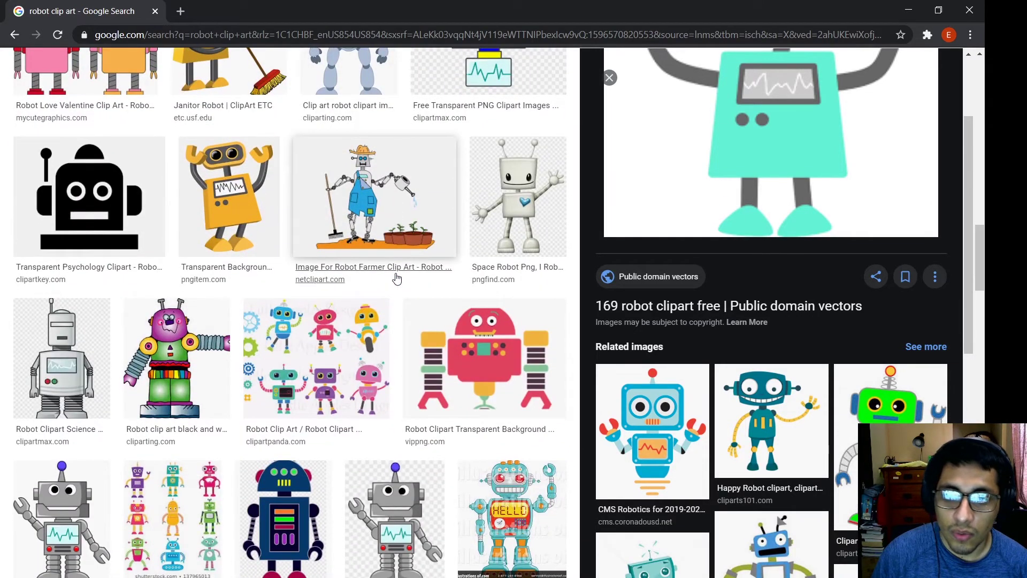
scroll(396, 278, up, 10)
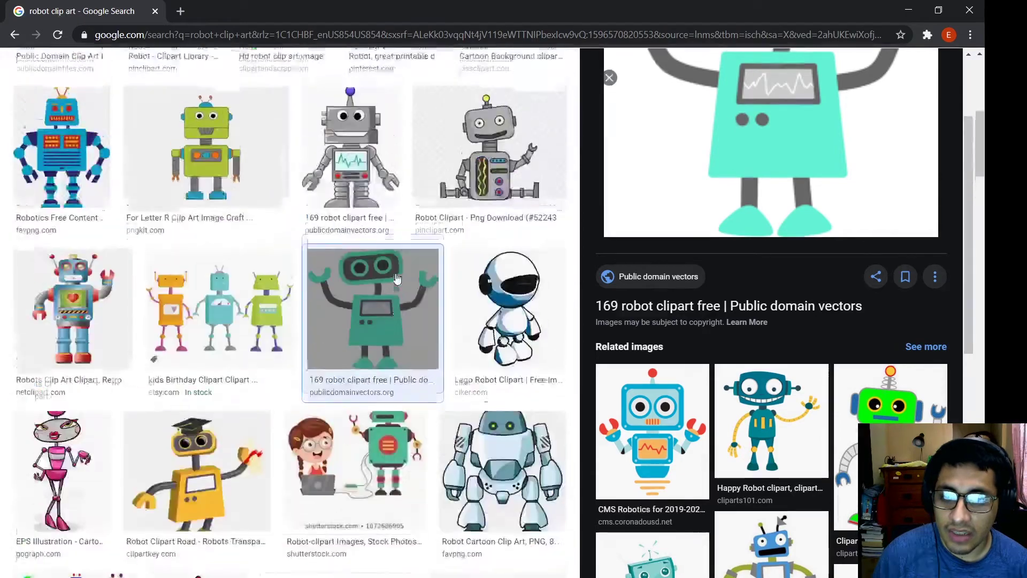
scroll(396, 278, up, 1)
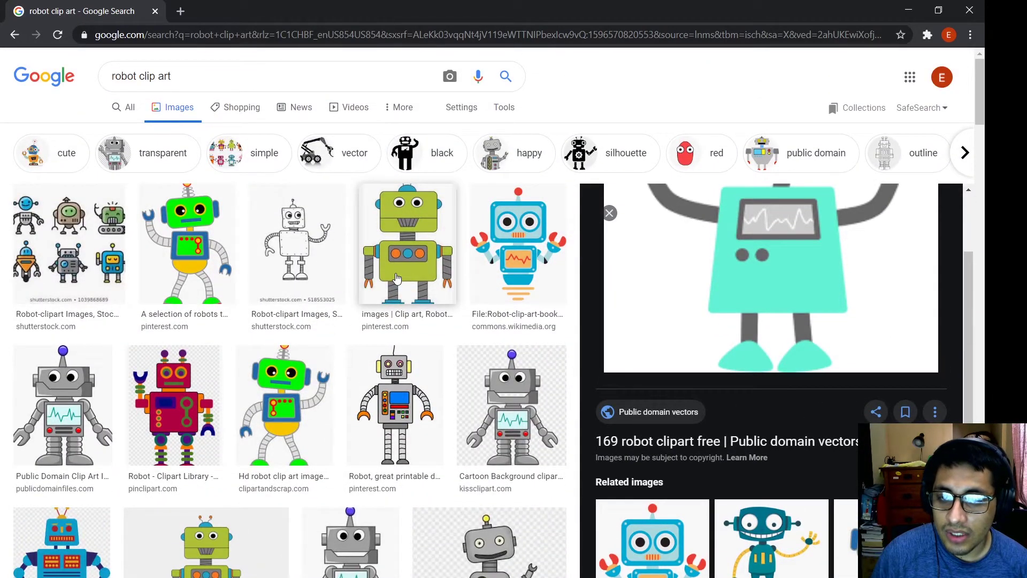
- Compare the blue Wikimedia robot, reselect the teal robot, and return to Illustrator
click(522, 250)
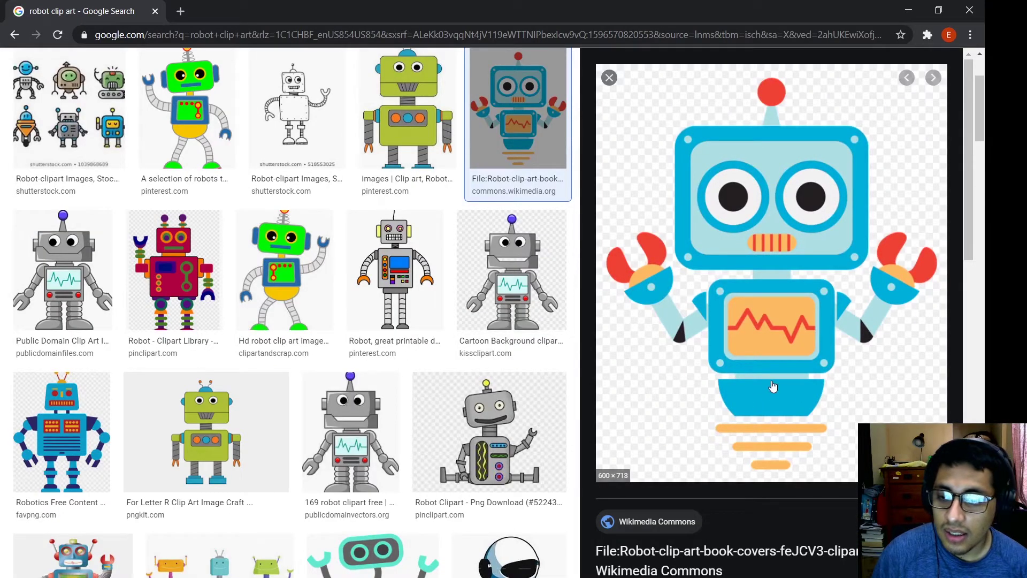
scroll(437, 285, down, 4)
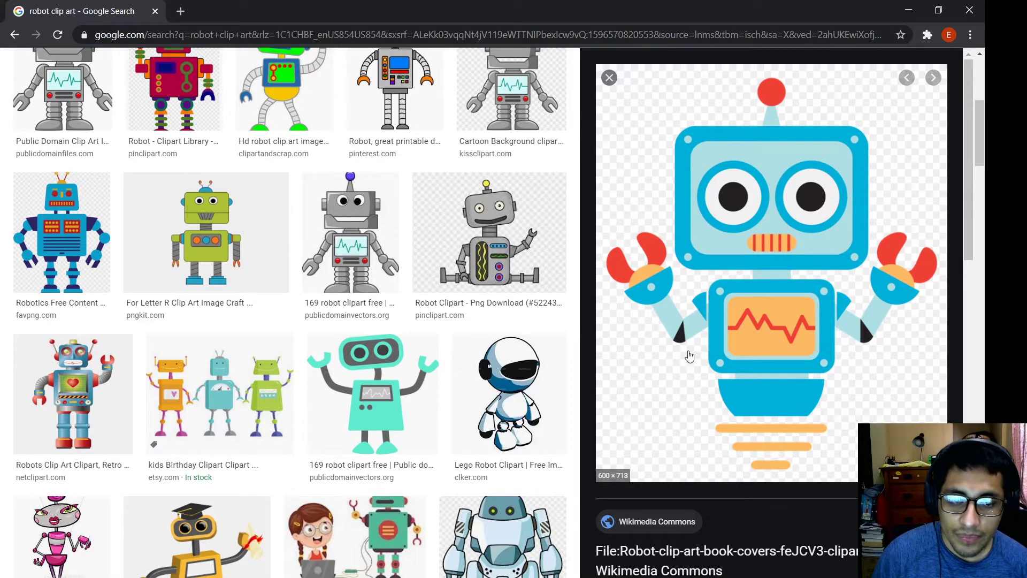
click(360, 384)
scroll(757, 300, up, 2)
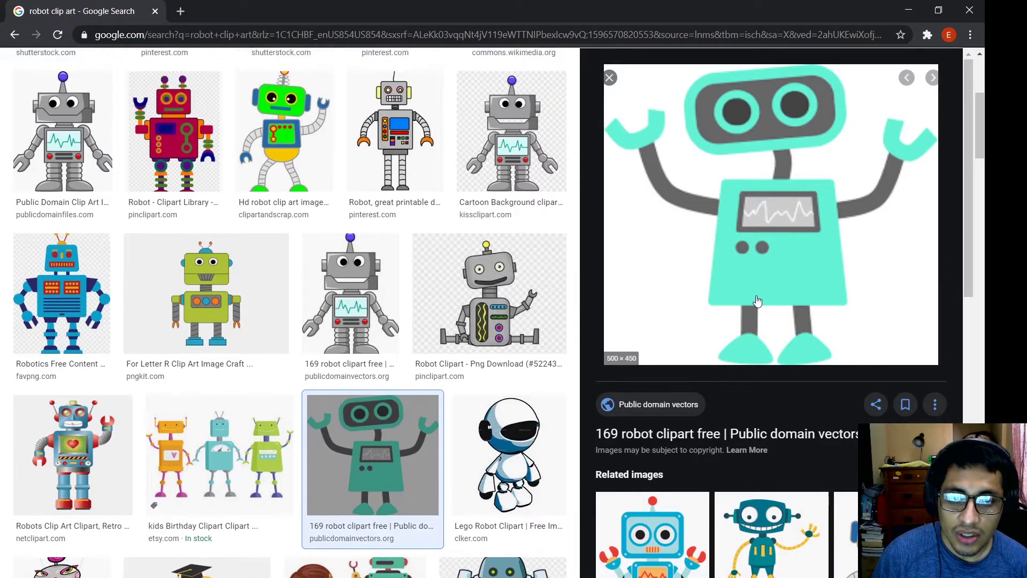
scroll(755, 297, up, 1)
scroll(754, 294, down, 1)
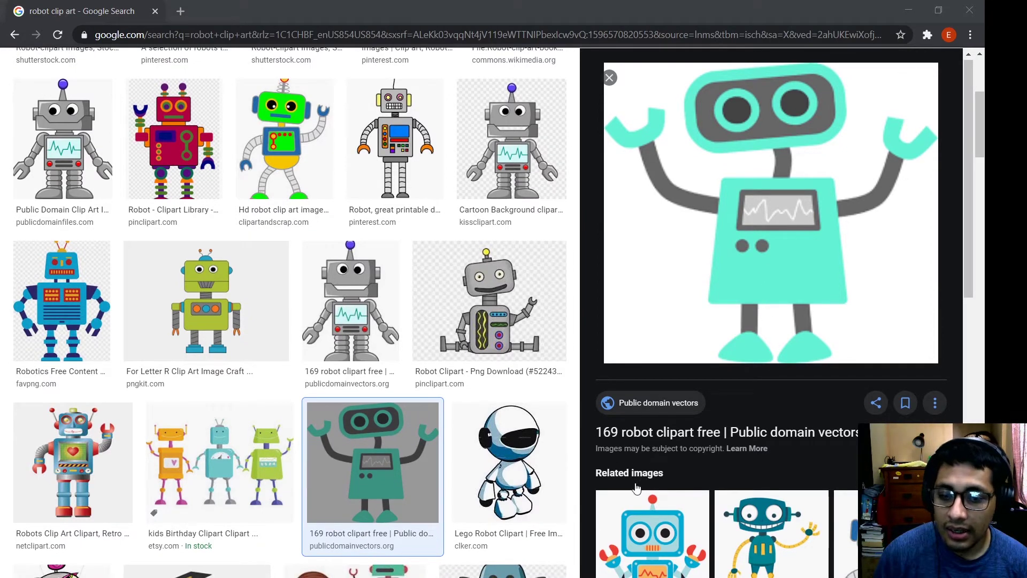
key(alt+Tab)
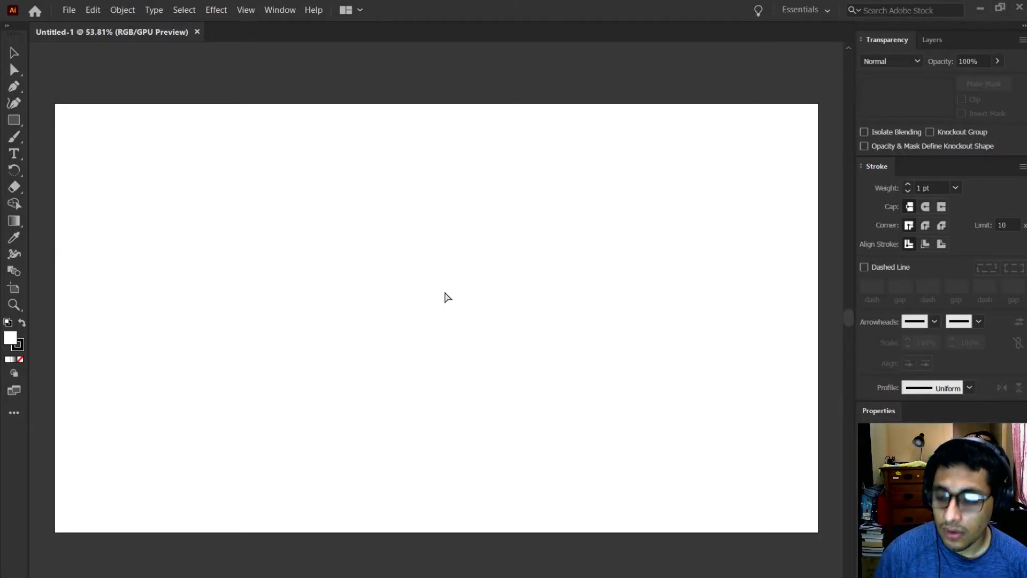
- Paste the teal robot image and scale it proportionally to nearly fill the artboard height
key(ctrl+v)
drag(482, 274, 701, 109)
key(ctrl+z)
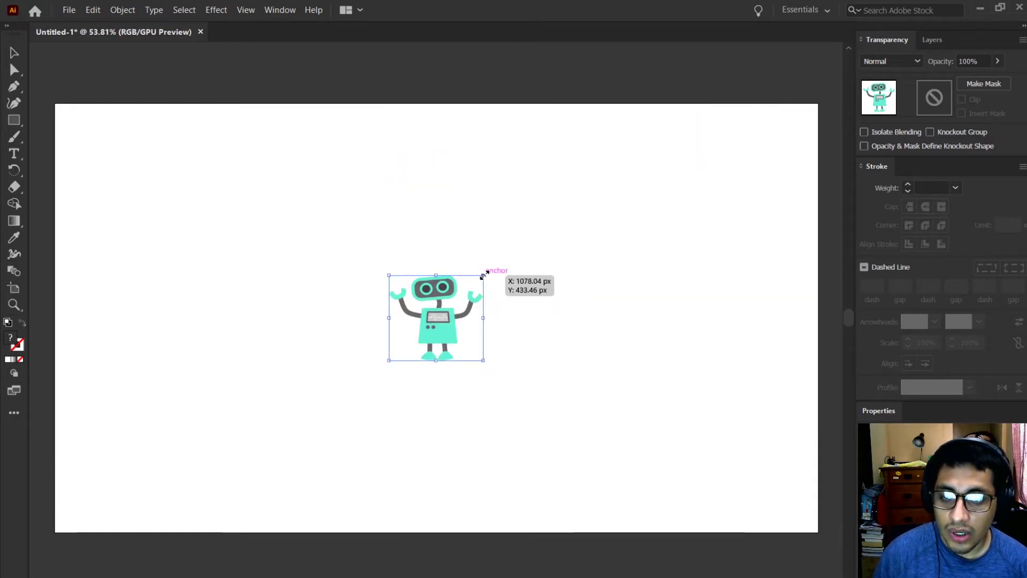
drag(483, 275, 725, 324)
key(ctrl+z)
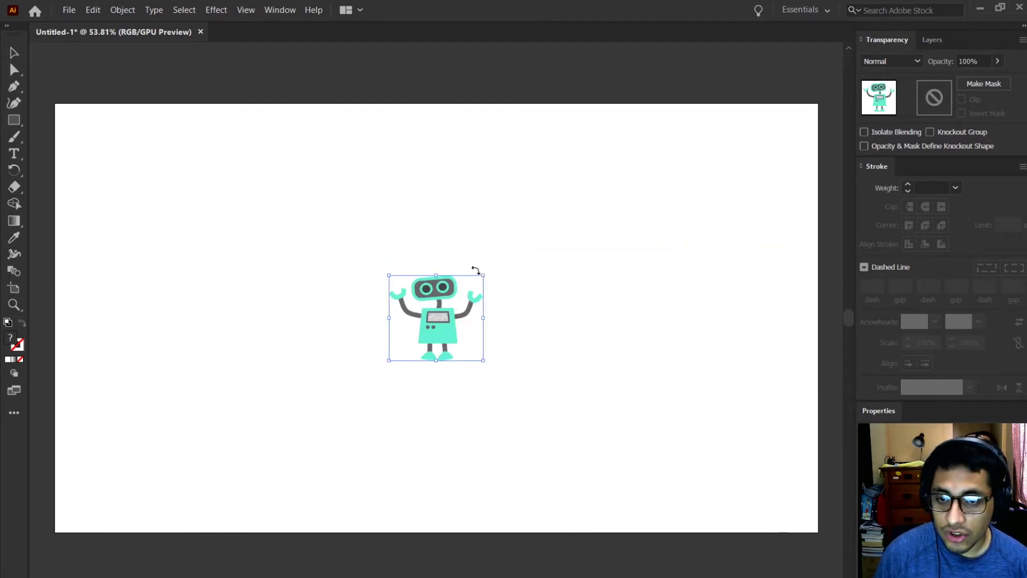
drag(481, 275, 661, 105)
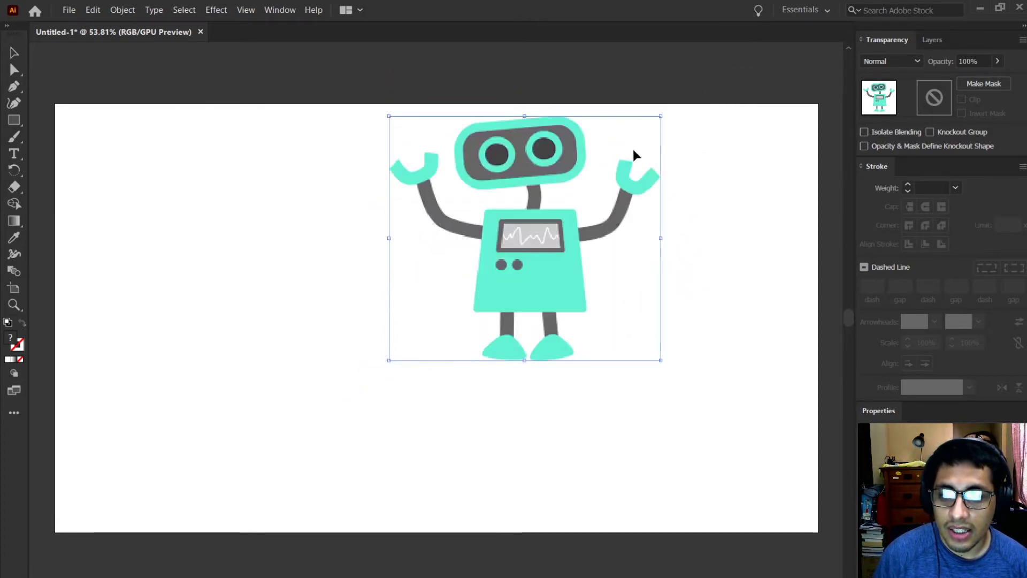
drag(534, 280, 448, 360)
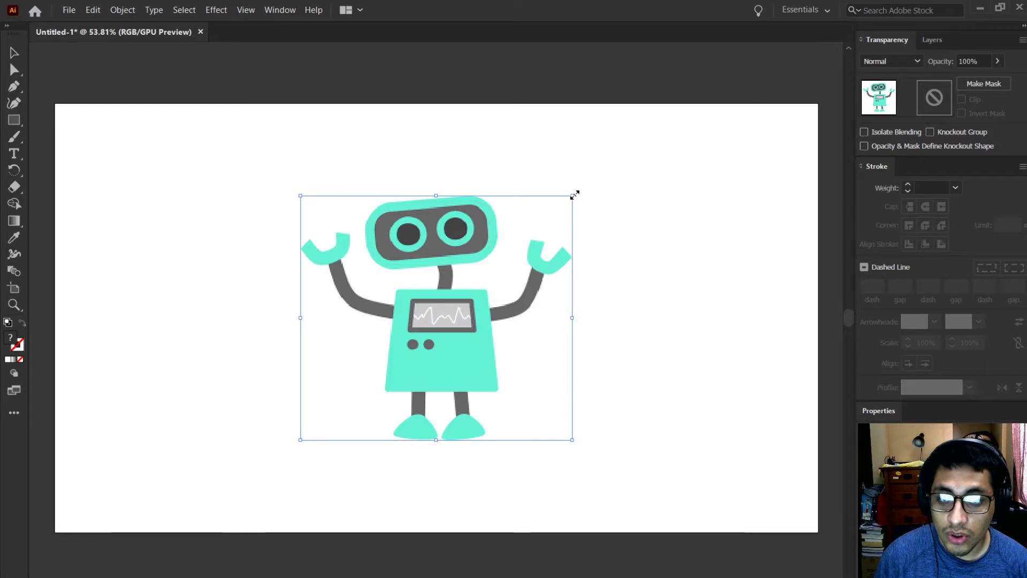
drag(572, 195, 773, 110)
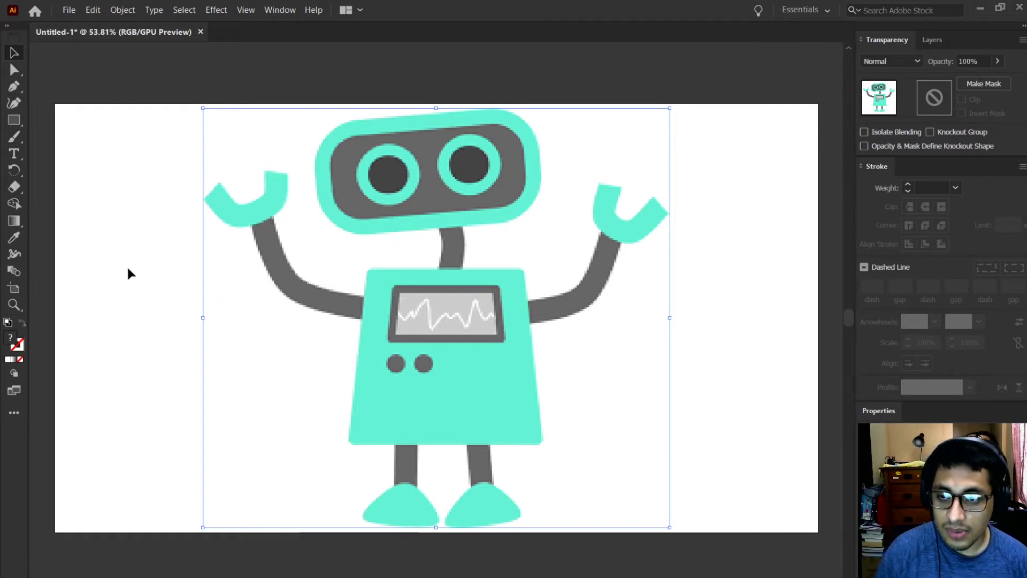
- Leave the robot reference image unselected and switch to the Rectangle tool
click(94, 178)
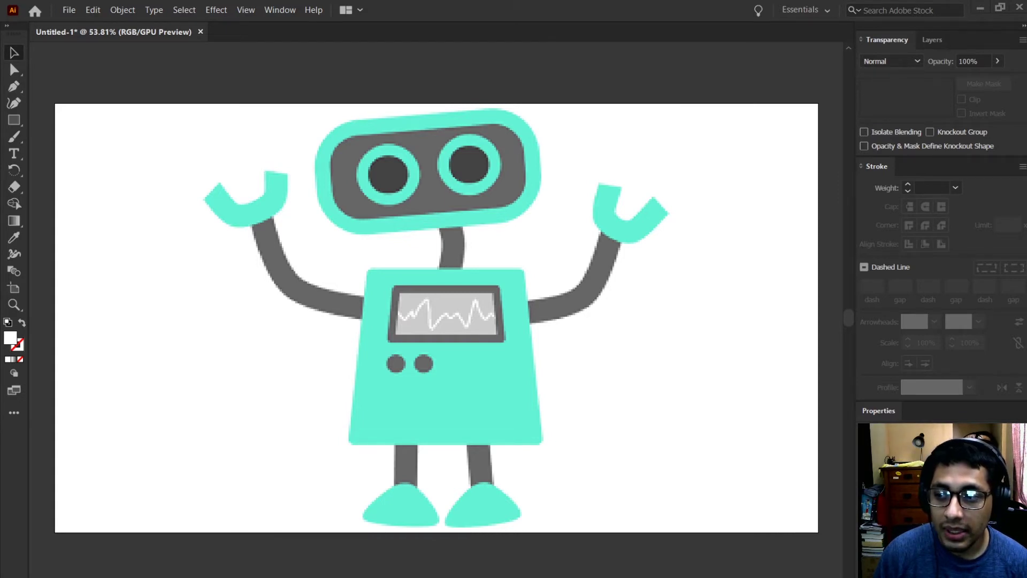
click(385, 286)
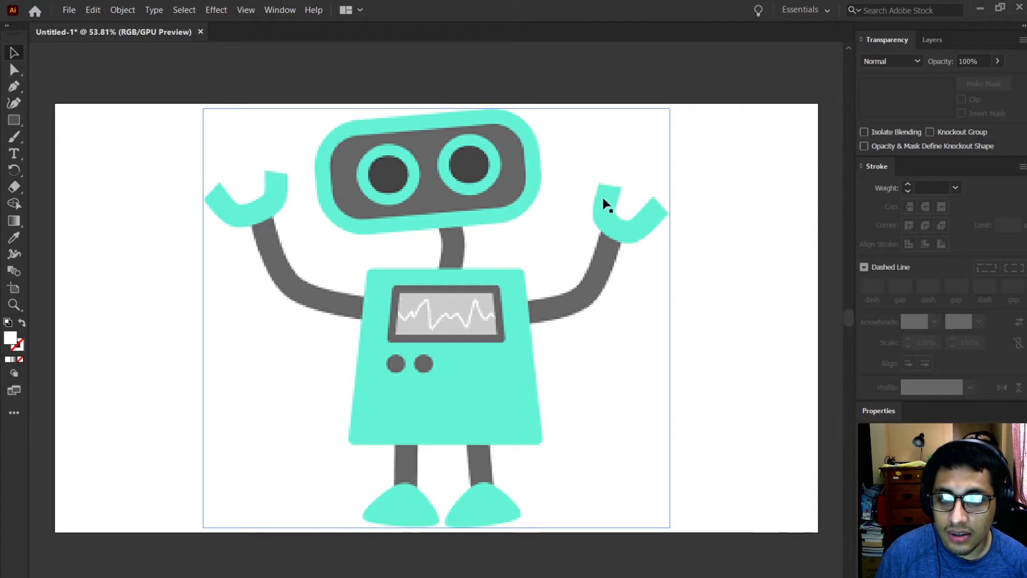
click(675, 207)
click(618, 239)
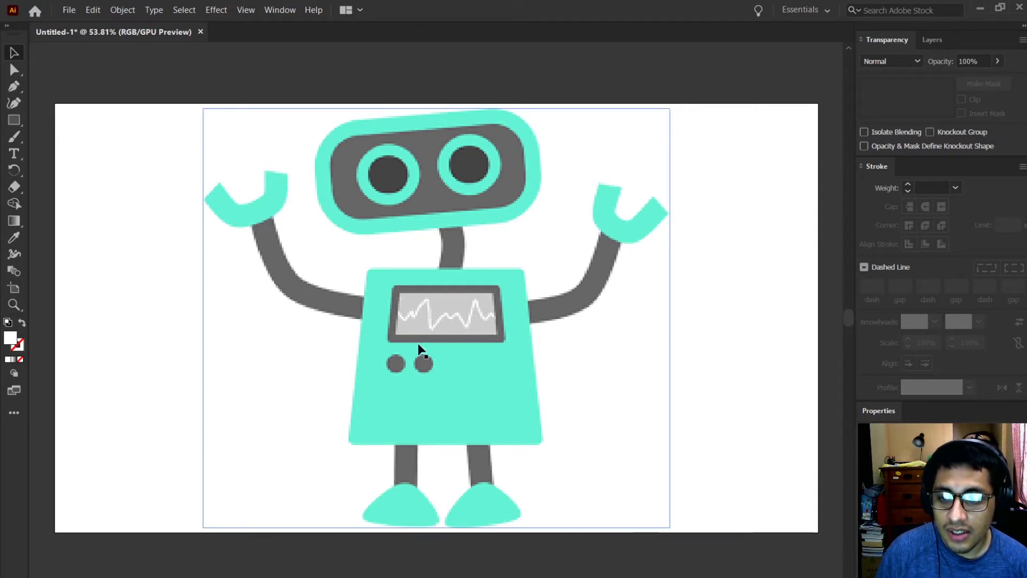
click(271, 372)
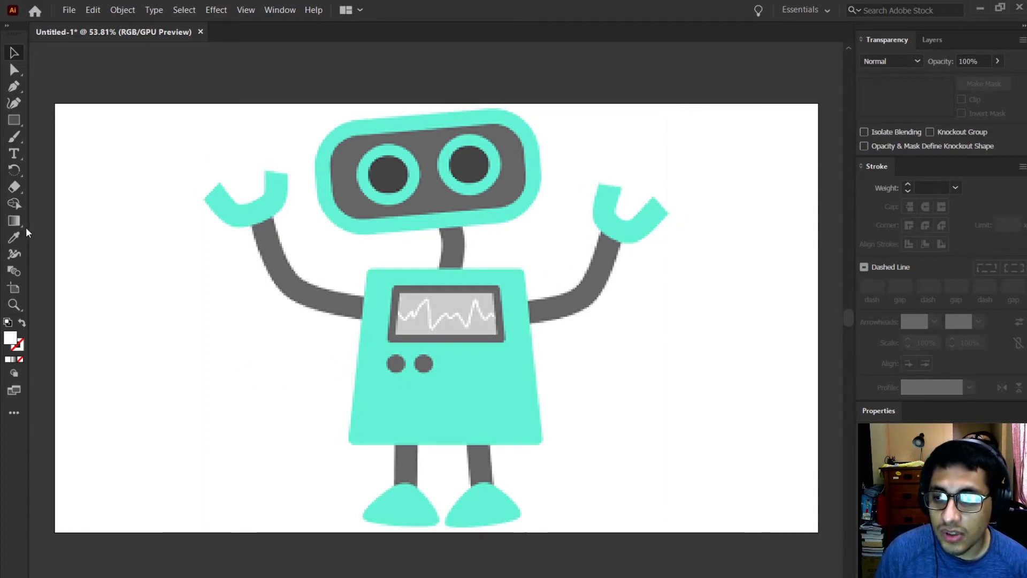
click(14, 120)
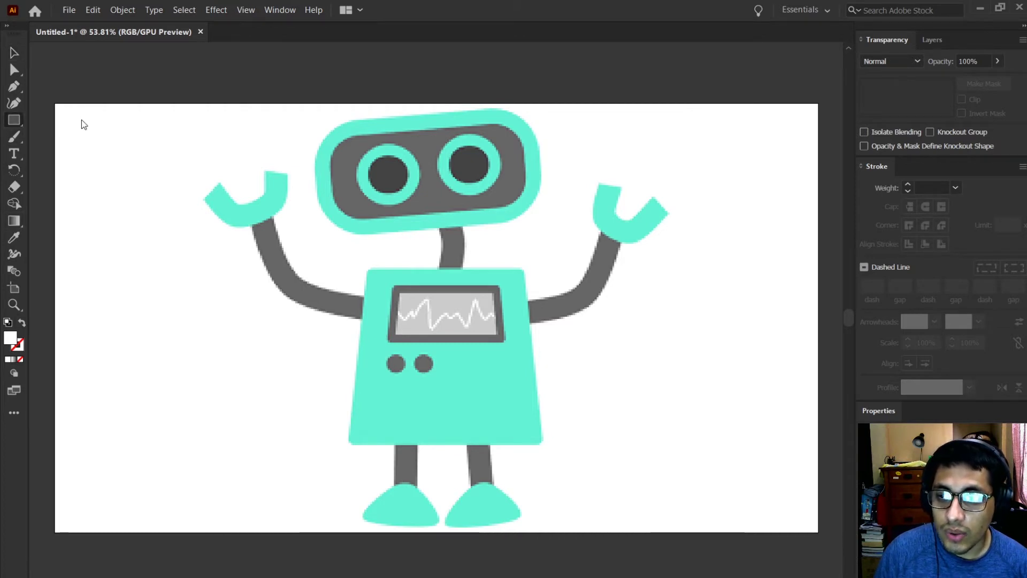
- Try a rectangle and then a Pen path over the robot's chest, discarding both
drag(349, 260, 681, 355)
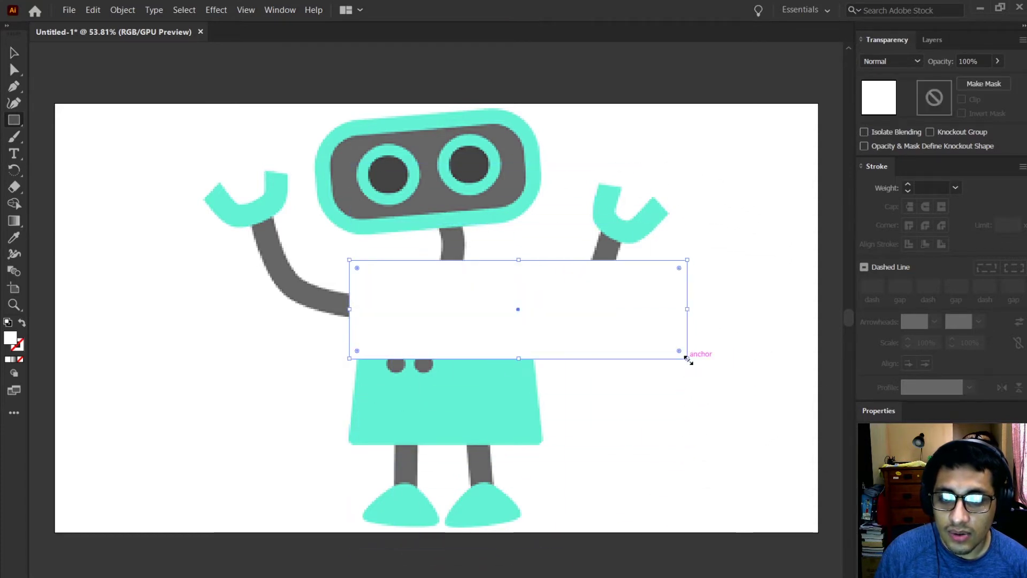
key(ctrl+z)
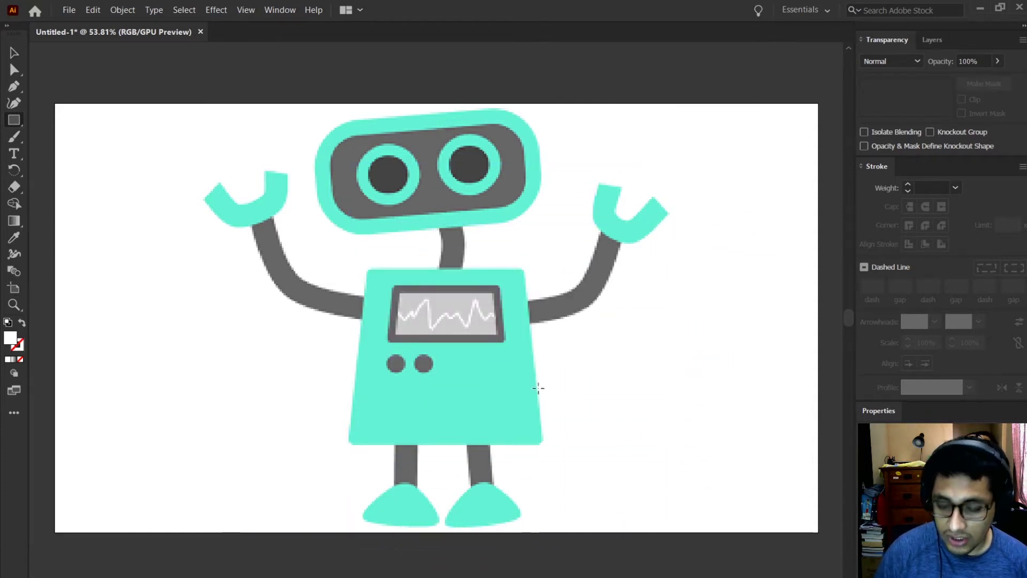
key(p)
click(676, 346)
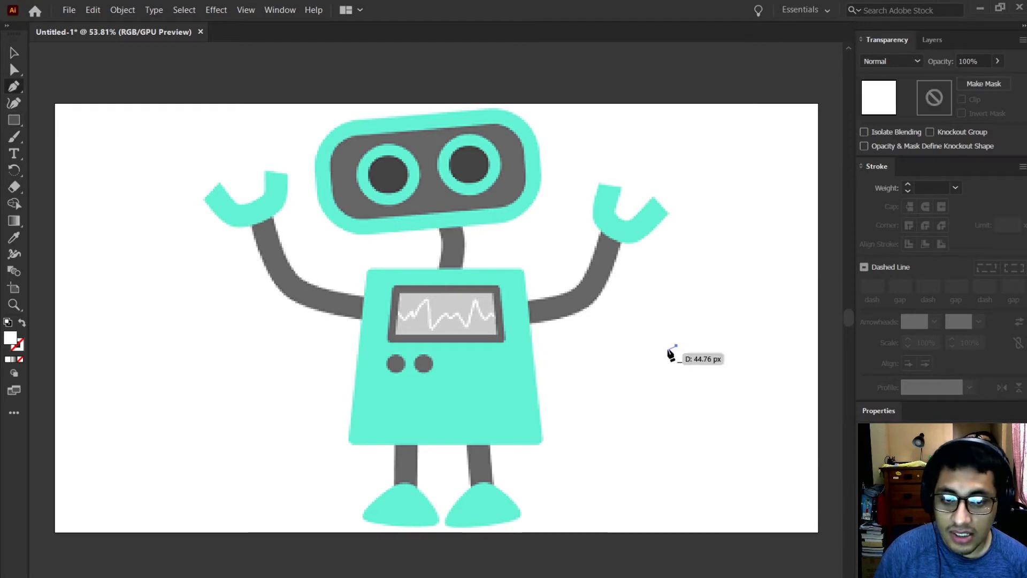
click(553, 410)
click(690, 473)
click(708, 311)
click(649, 215)
click(557, 245)
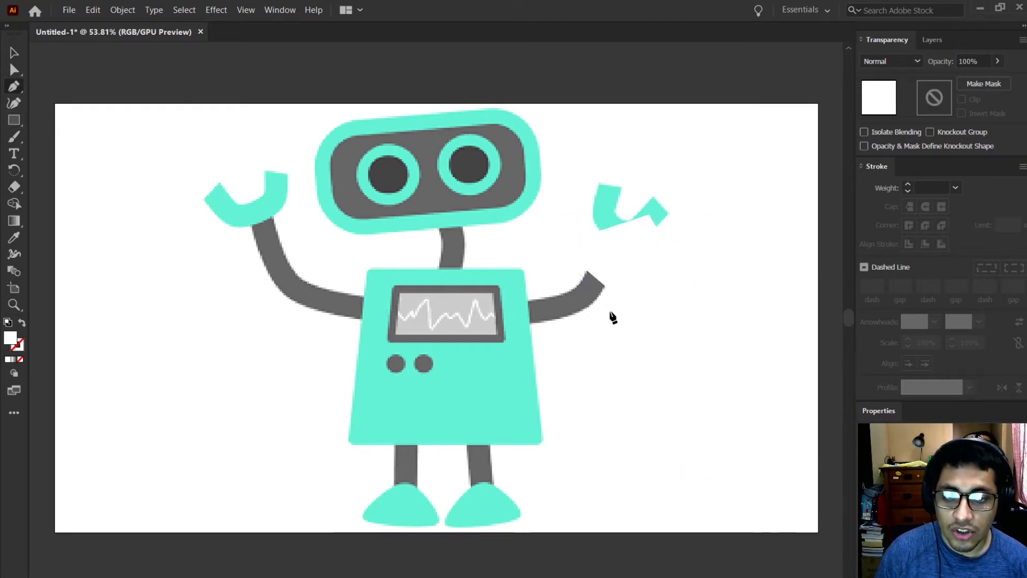
click(609, 311)
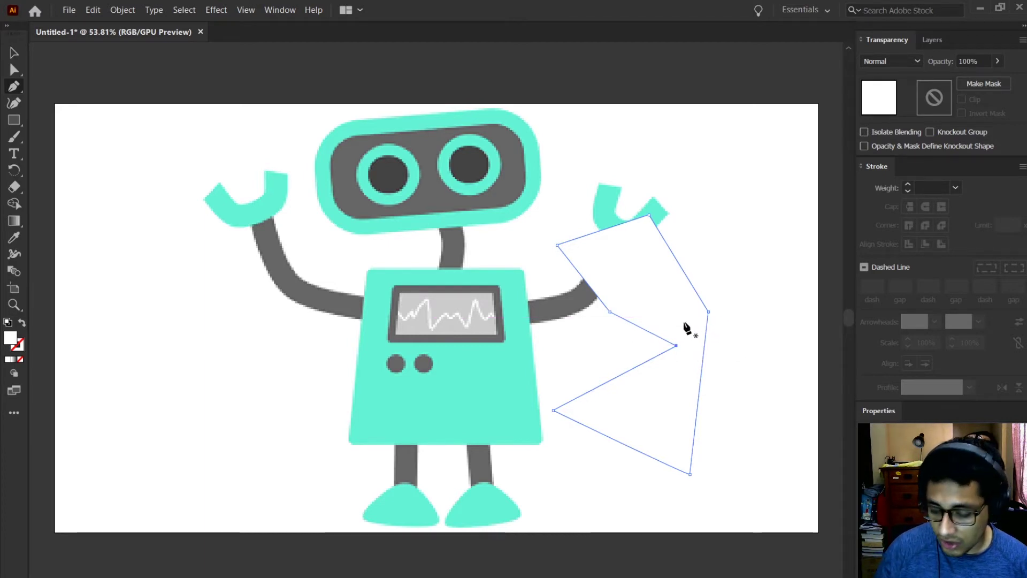
key(ctrl+z)
key(Delete)
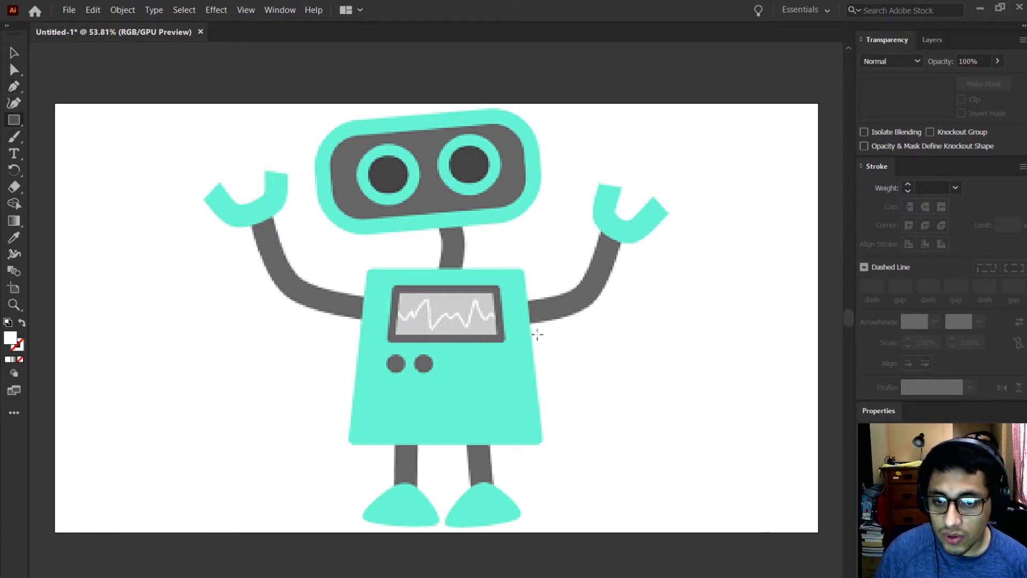
- Draw a rectangle over the robot's torso, extend its left edge, and fill it pink
key(m)
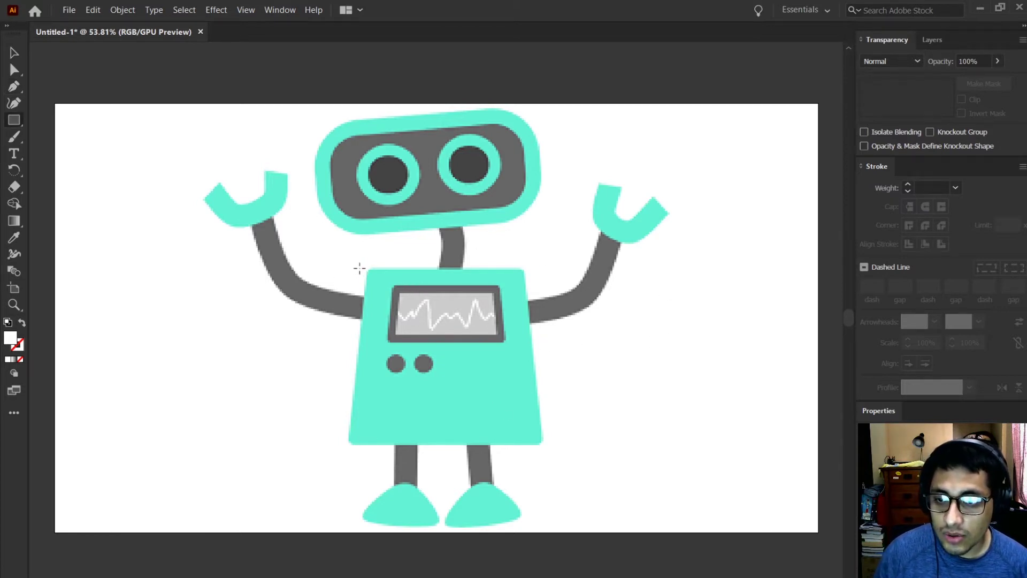
drag(357, 267, 542, 445)
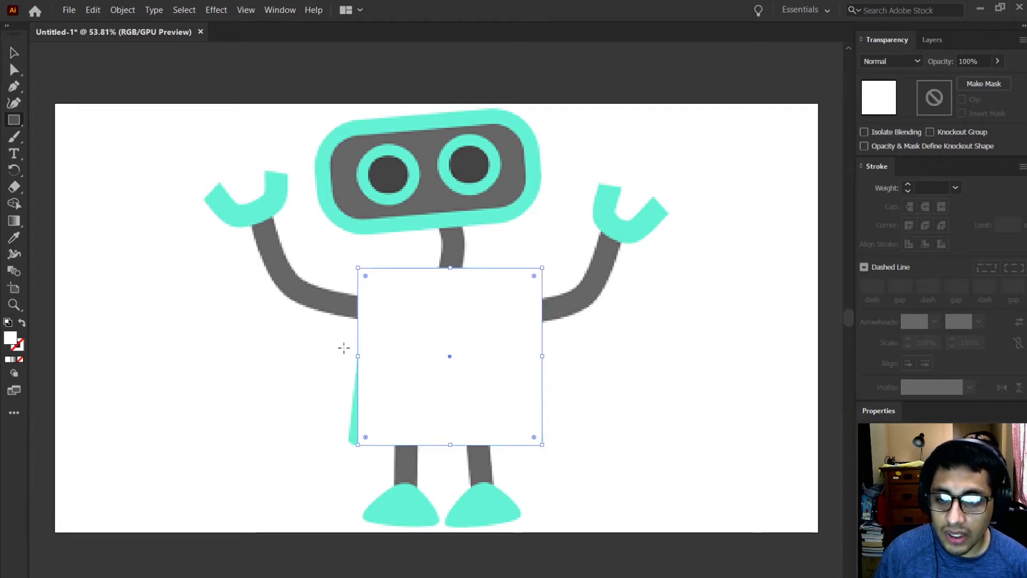
drag(357, 355, 348, 355)
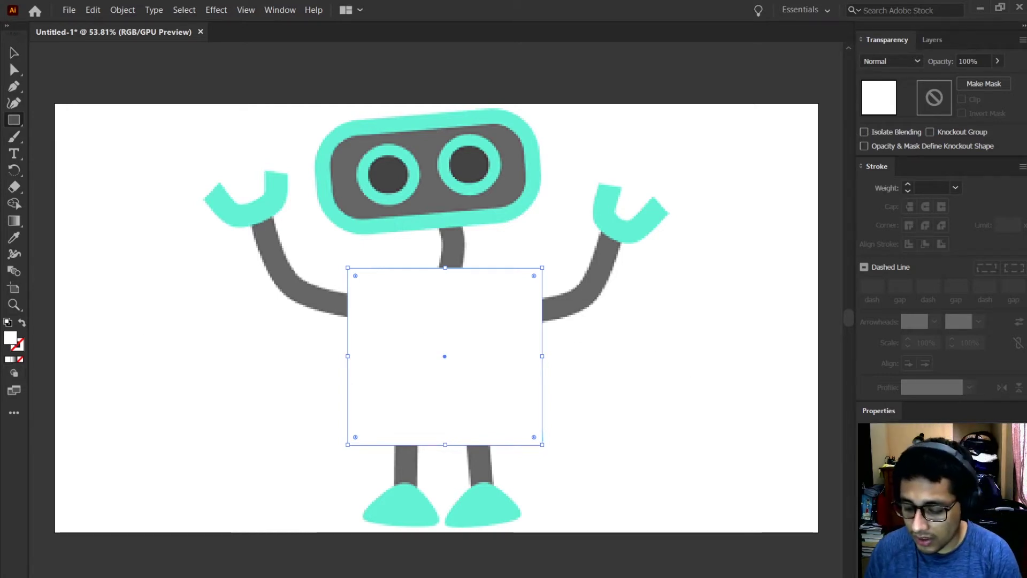
key(Return)
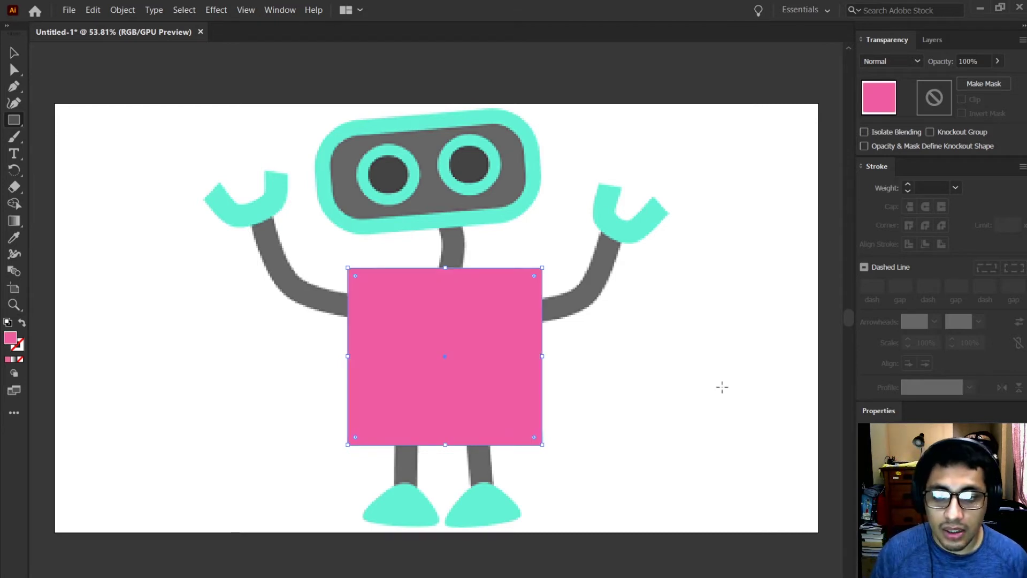
click(14, 70)
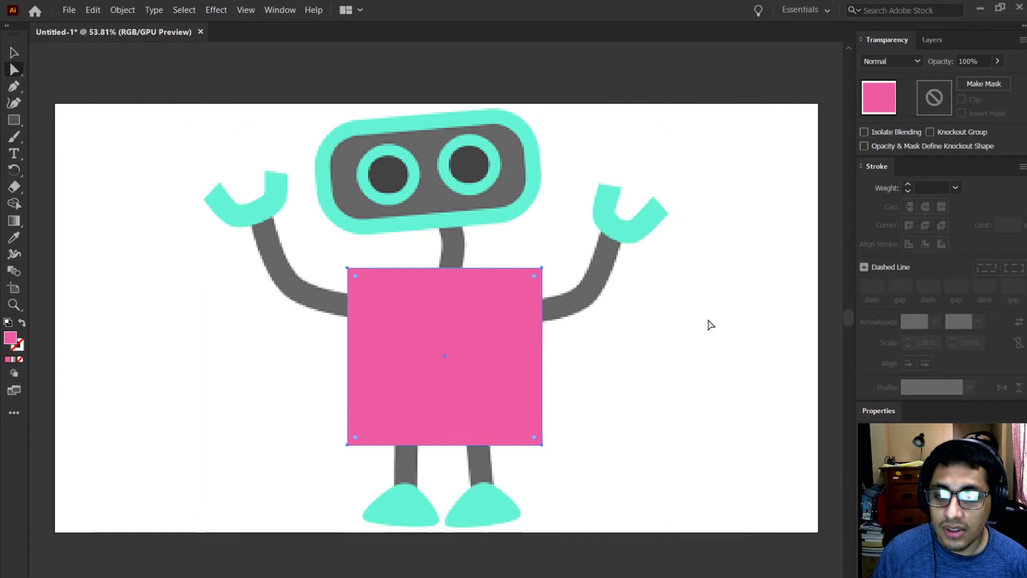
click(752, 305)
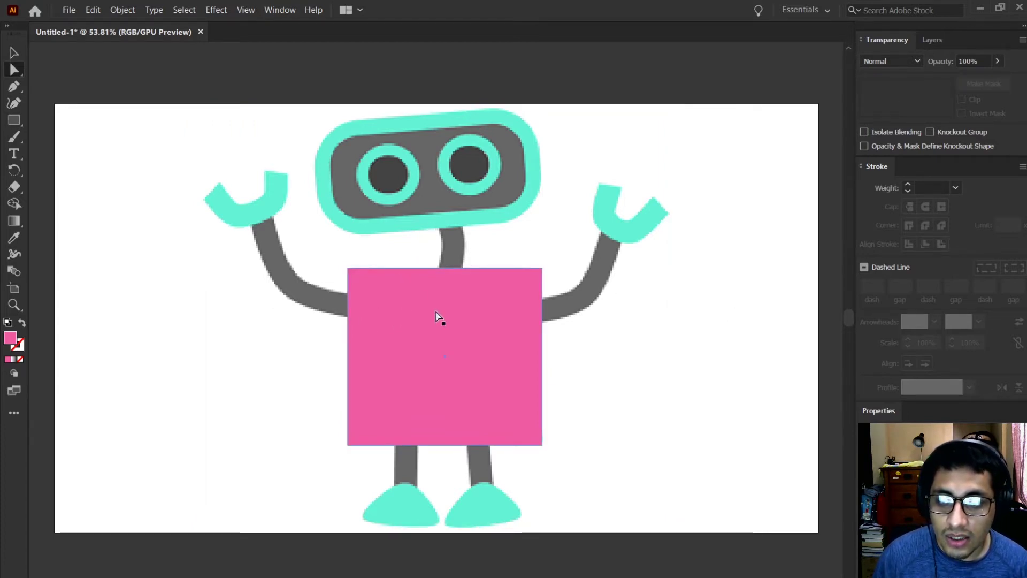
click(14, 52)
drag(447, 332, 682, 335)
drag(591, 354, 420, 354)
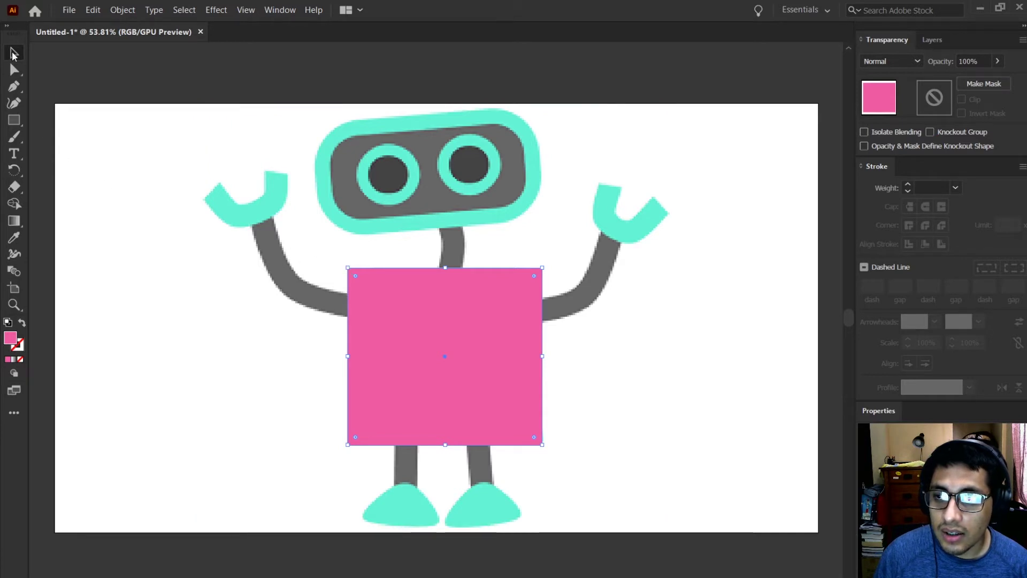
click(178, 317)
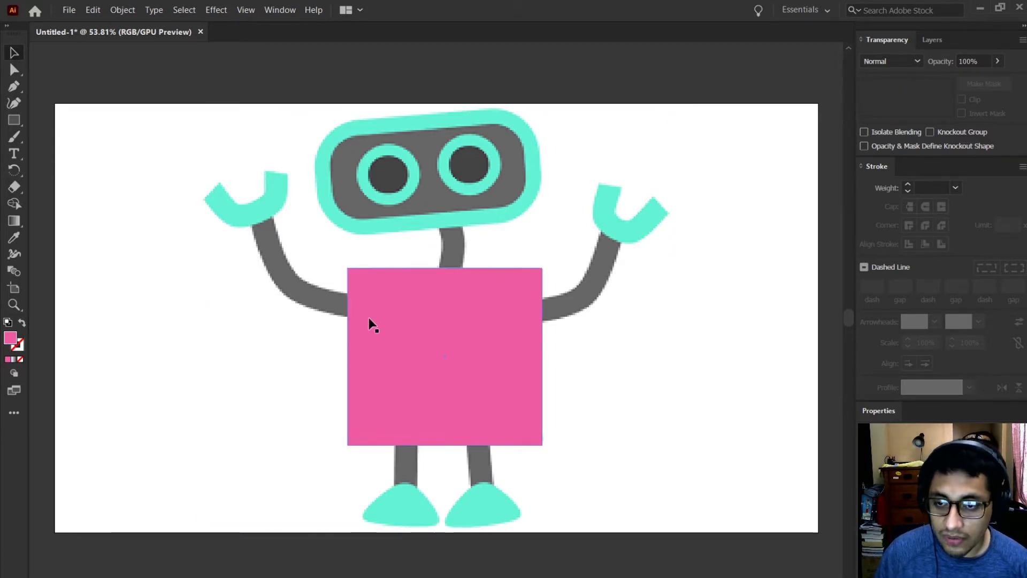
click(350, 283)
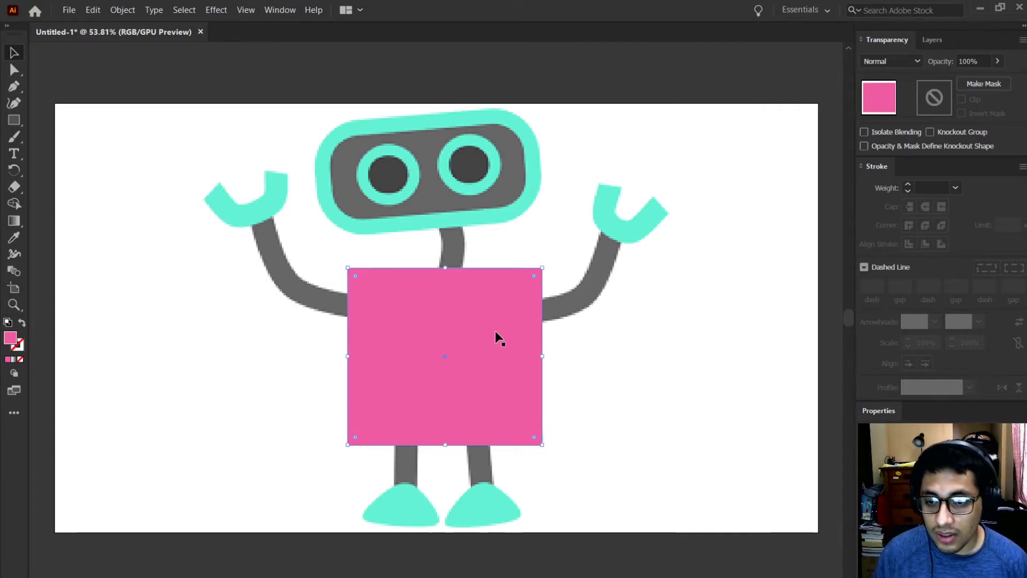
key(ctrl+1)
- Nudge the body's top-left corner inward with arrow keys to slant its left side
drag(448, 378, 454, 353)
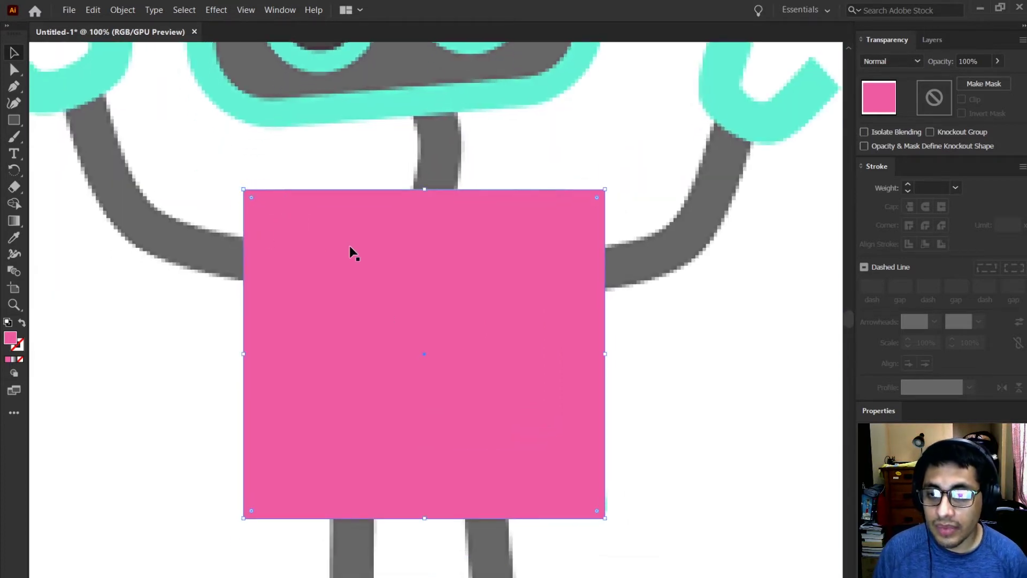
key(Right)
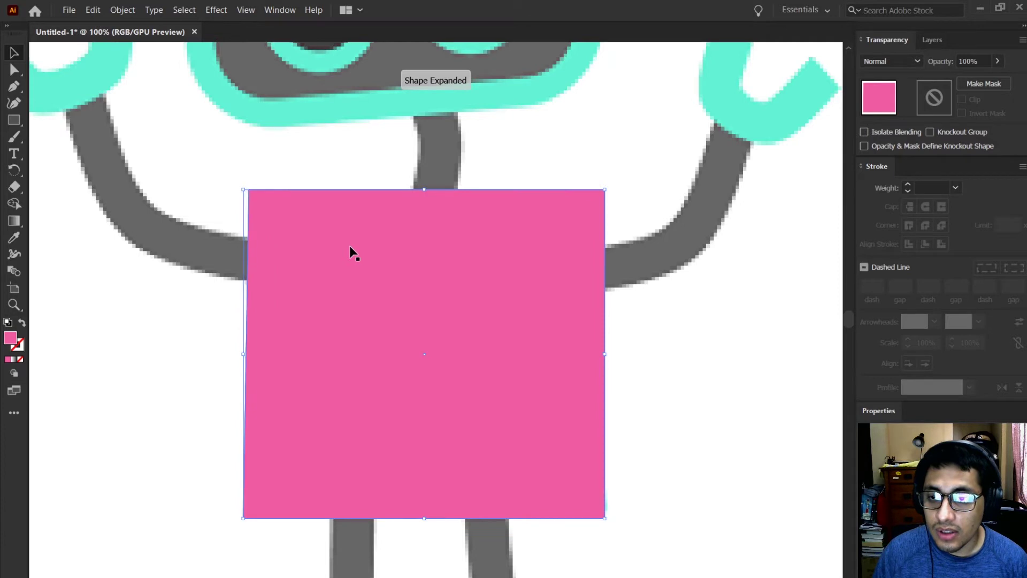
key(Right)
key(Right)
key(Right)
key(Right)
key(Right)
key(Right)
key(Right)
key(Right)
key(Right)
key(Right)
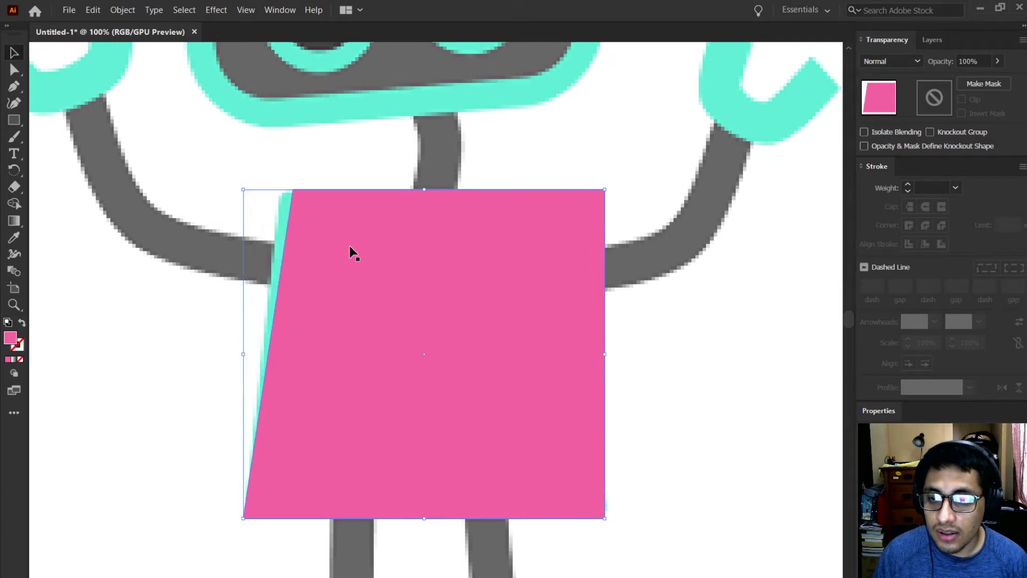
key(Left)
key(Left)
key(Left)
key(Left)
key(Left)
key(Left)
key(Left)
key(Left)
key(Left)
key(Left)
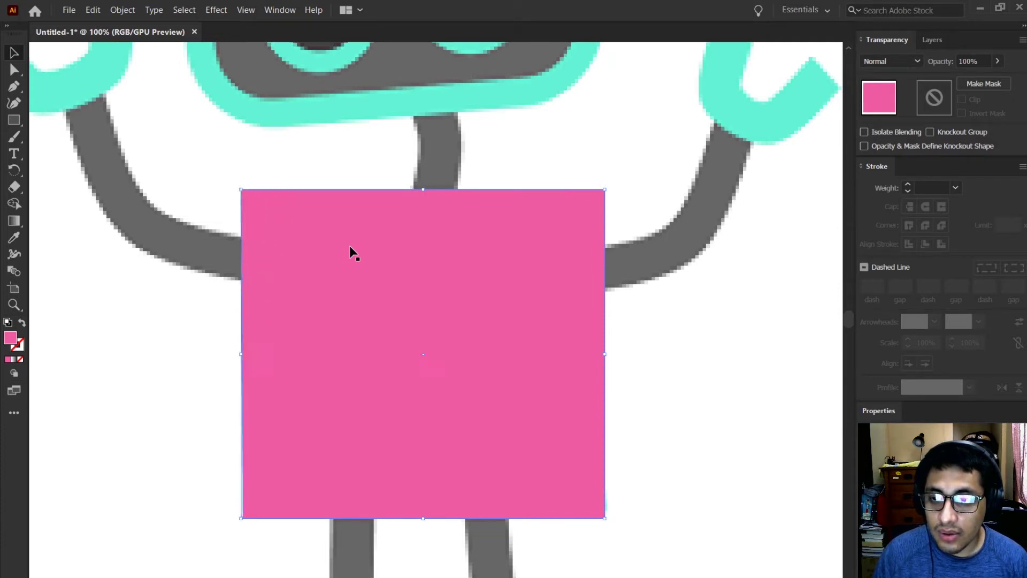
key(Right)
key(Right)
key(Right)
key(Right)
key(Right)
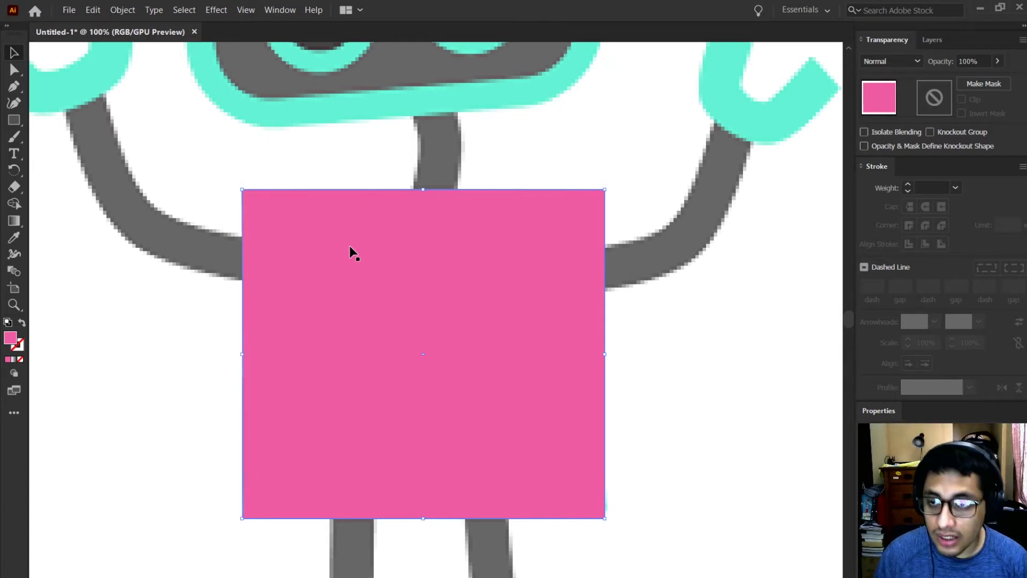
key(Right)
key(Right)
key(Right)
key(Right)
key(Right)
key(Right)
key(Right)
key(Right)
key(Right)
key(Right)
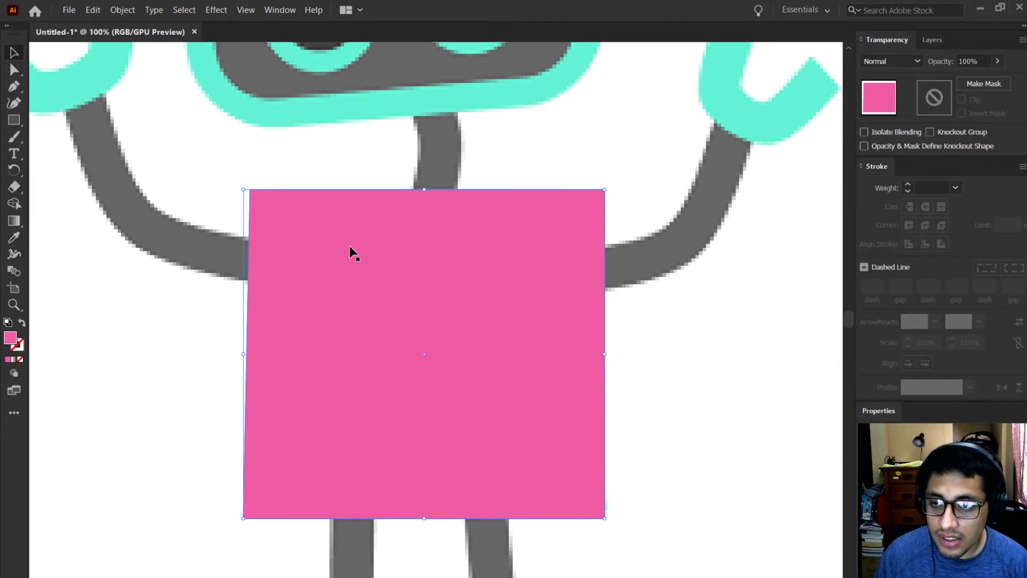
key(Right)
key(Right)
key(Right)
key(Right)
key(Right)
key(Right)
key(Right)
key(Right)
key(Right)
key(Right)
key(Right)
key(Right)
key(Right)
key(Right)
key(Right)
key(Right)
key(Right)
key(Right)
key(Right)
key(Right)
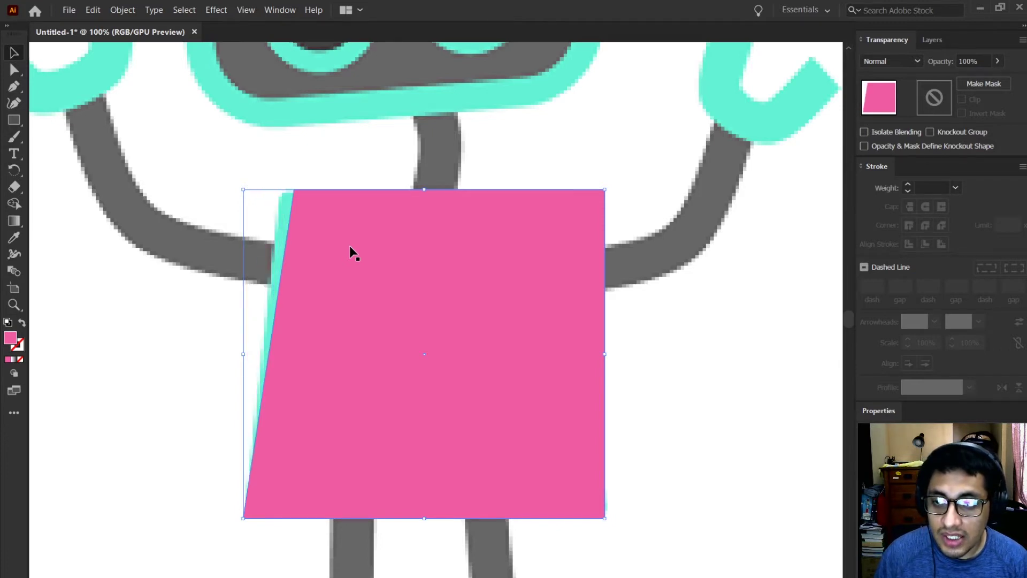
key(Left)
key(Left)
key(Left)
key(Left)
key(Left)
key(Left)
key(Left)
key(Left)
key(Left)
key(Left)
key(Left)
key(Left)
key(Left)
key(Left)
key(Left)
key(Left)
key(Left)
key(Left)
key(Left)
key(Left)
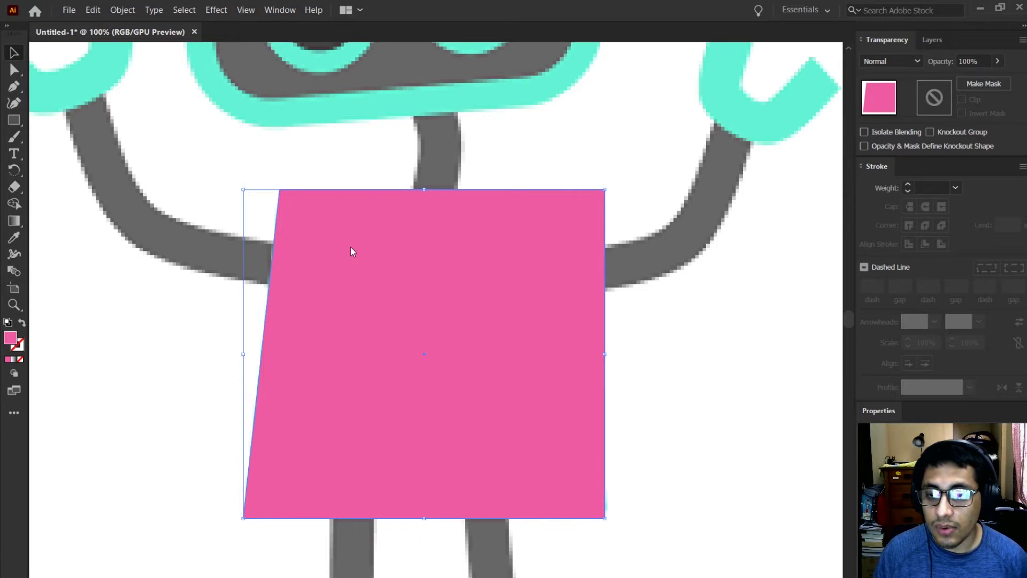
- Pull the top-right corner inward to complete the trapezoid, then zoom to check it
key(a)
click(605, 190)
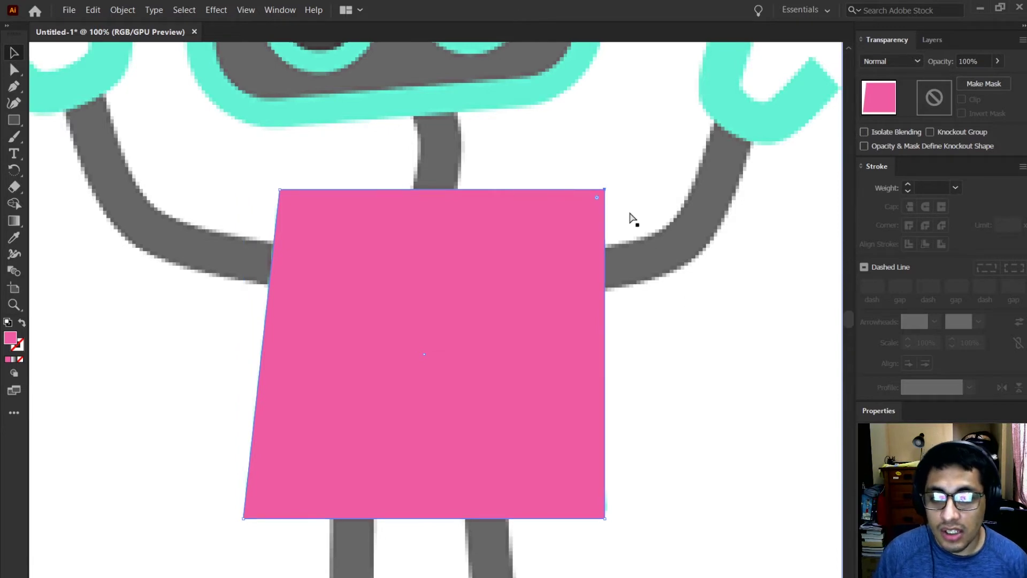
click(673, 205)
key(v)
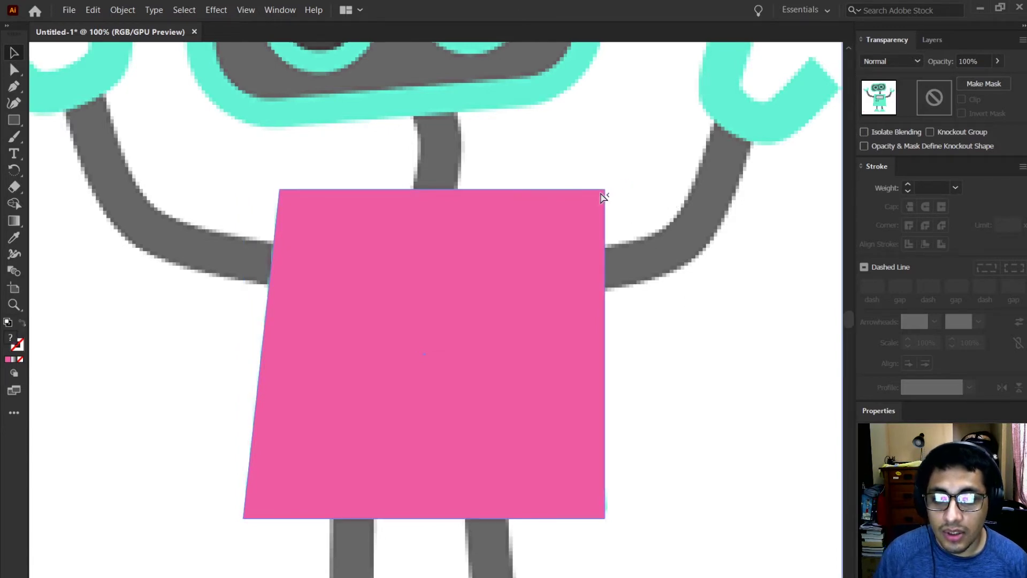
click(605, 191)
drag(605, 190, 576, 190)
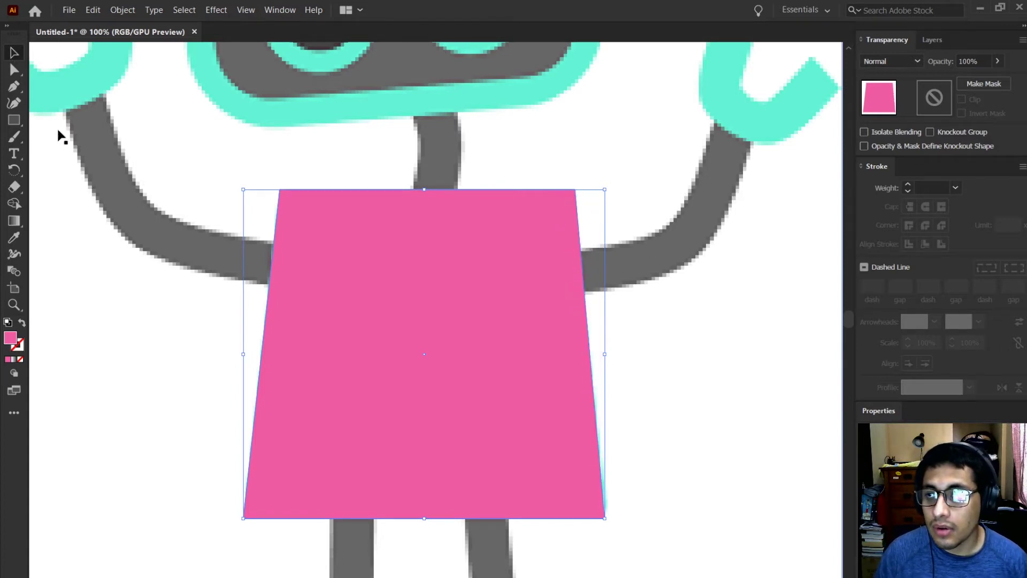
click(197, 266)
key(ctrl+minus)
key(ctrl+minus)
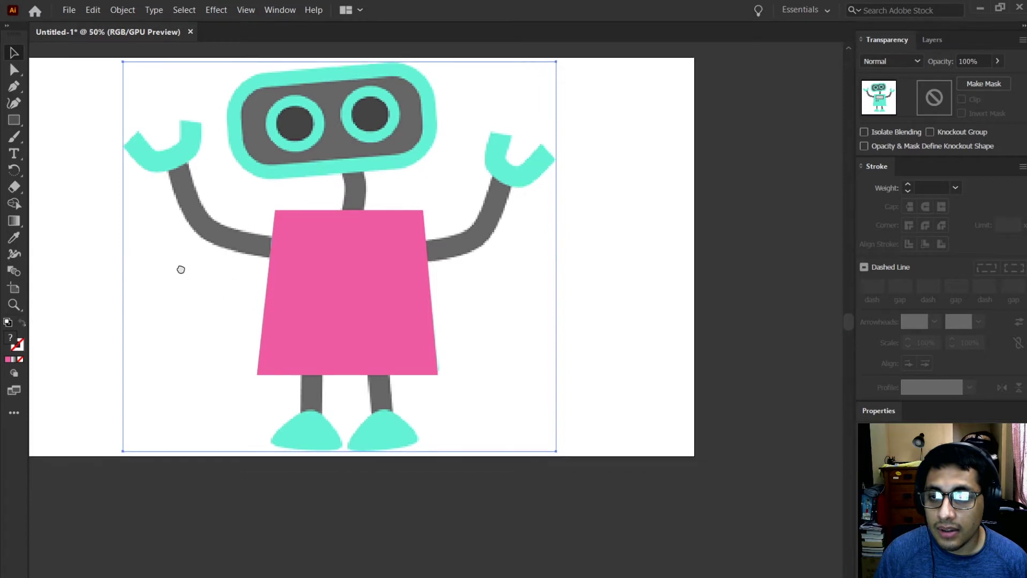
click(380, 218)
key(ctrl+plus)
key(ctrl+plus)
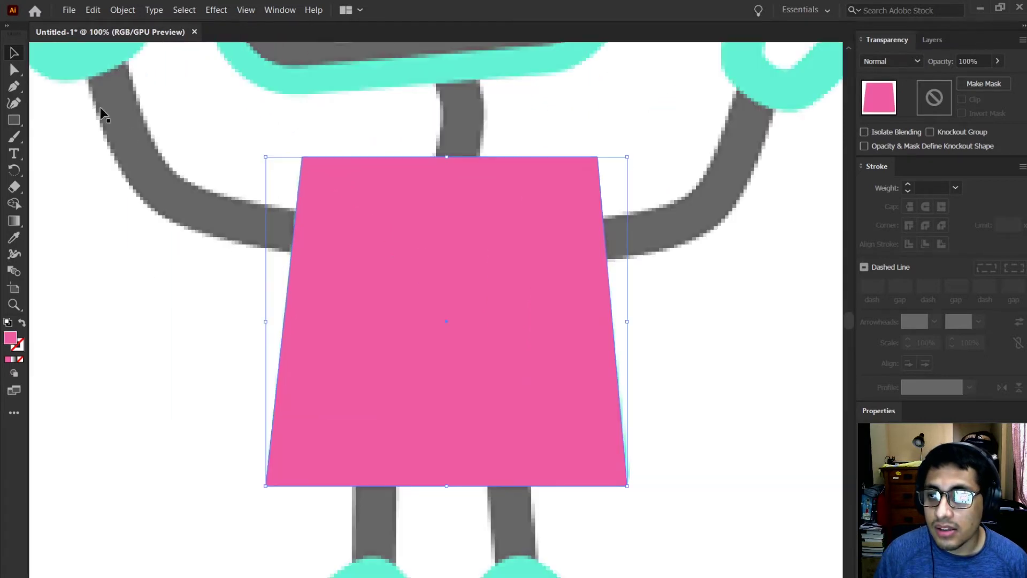
- Round all corners of the pink body slightly with the live-corner widget
click(16, 72)
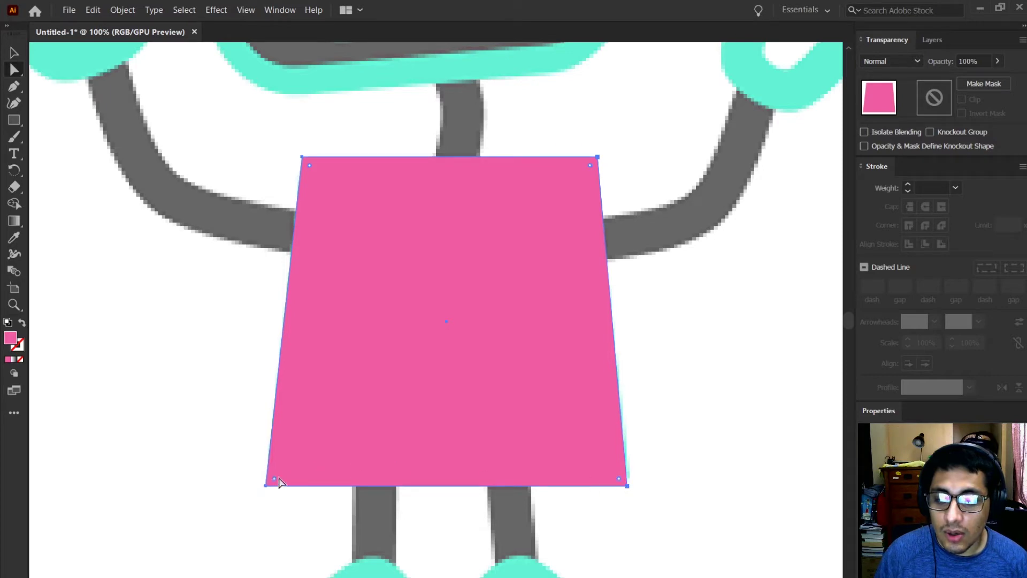
drag(273, 481, 287, 453)
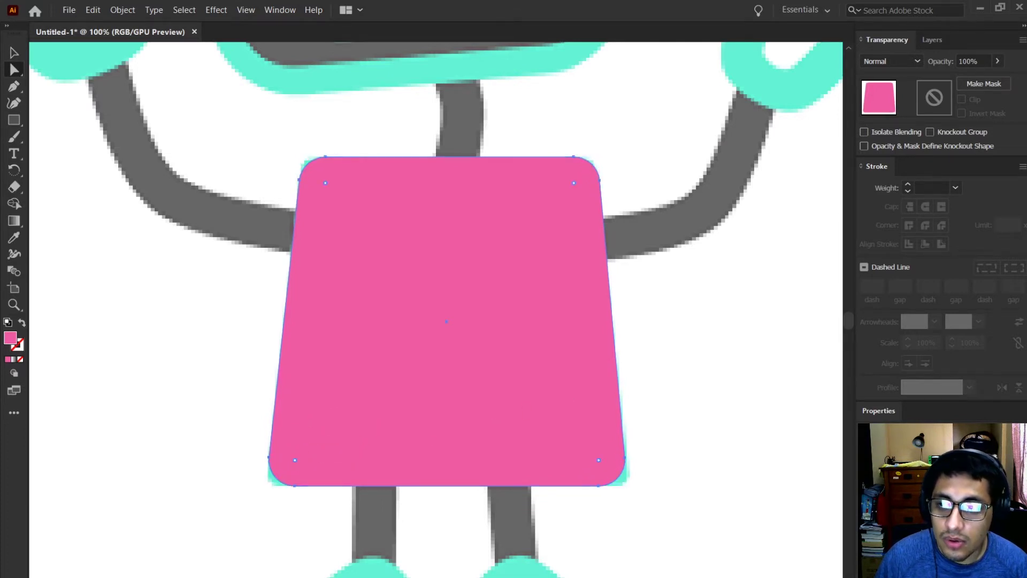
key(v)
click(134, 260)
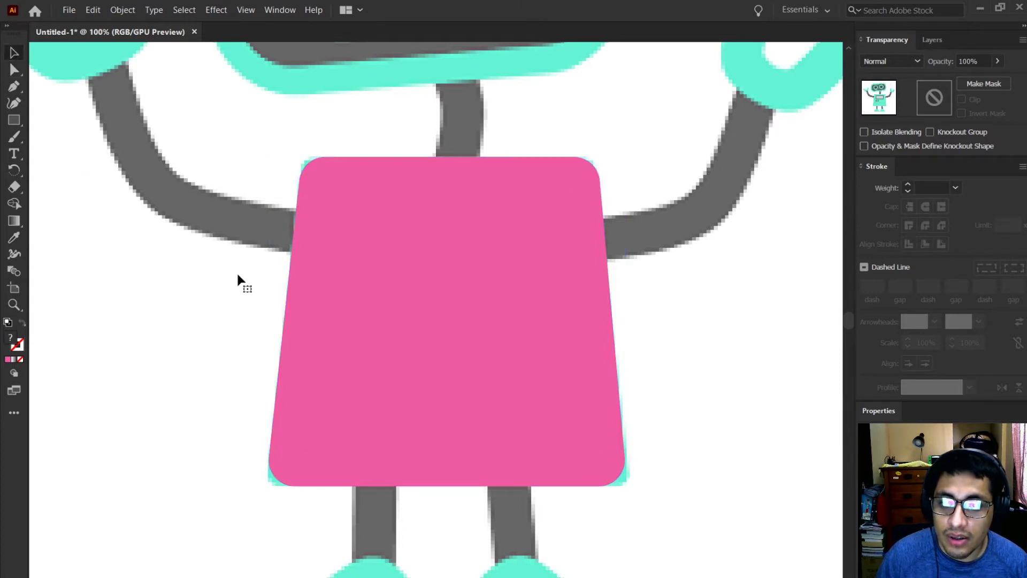
- Adjust the body's corner radius, settling at about 26 px
click(410, 215)
click(14, 70)
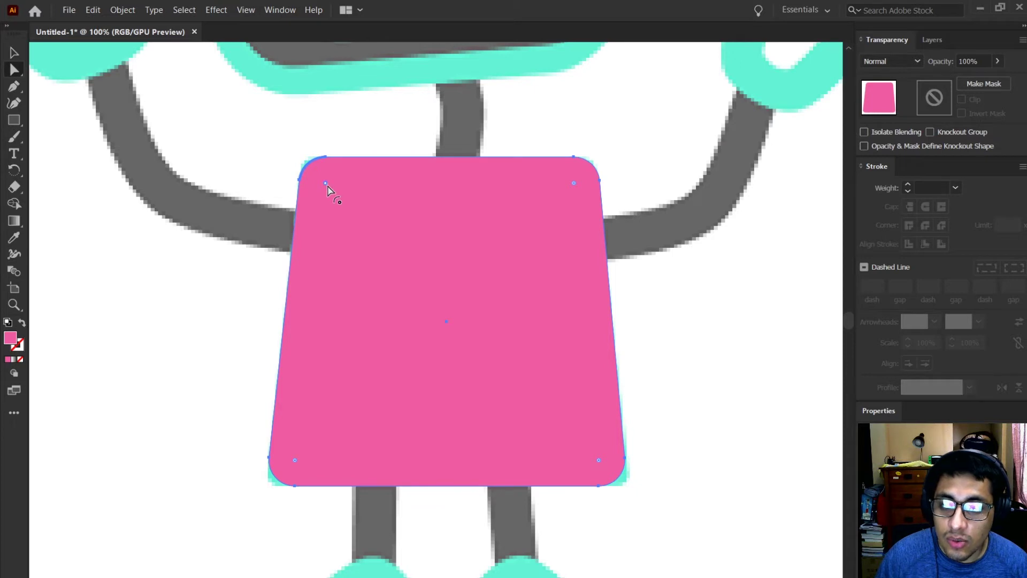
drag(326, 184, 289, 216)
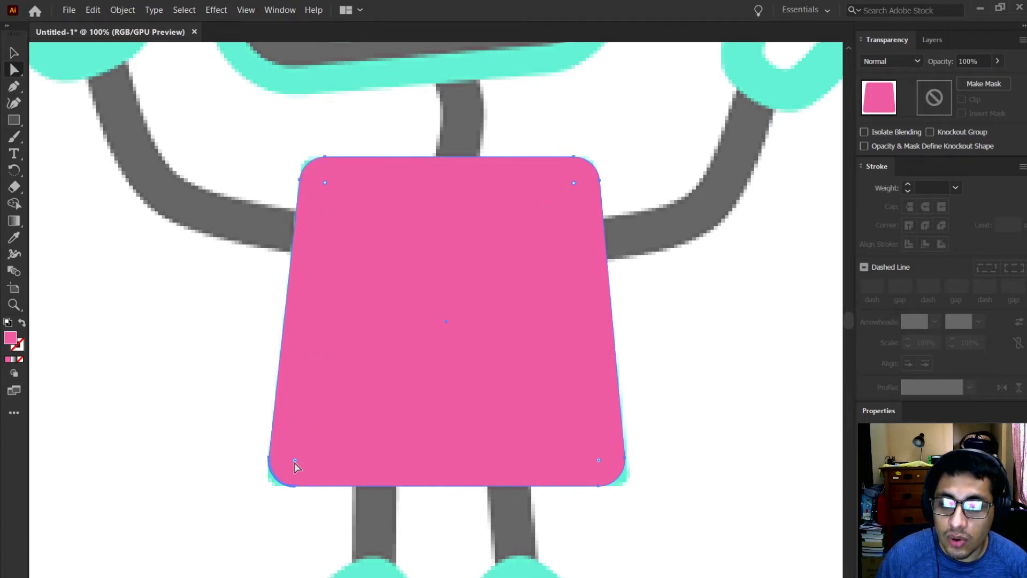
drag(295, 465, 264, 443)
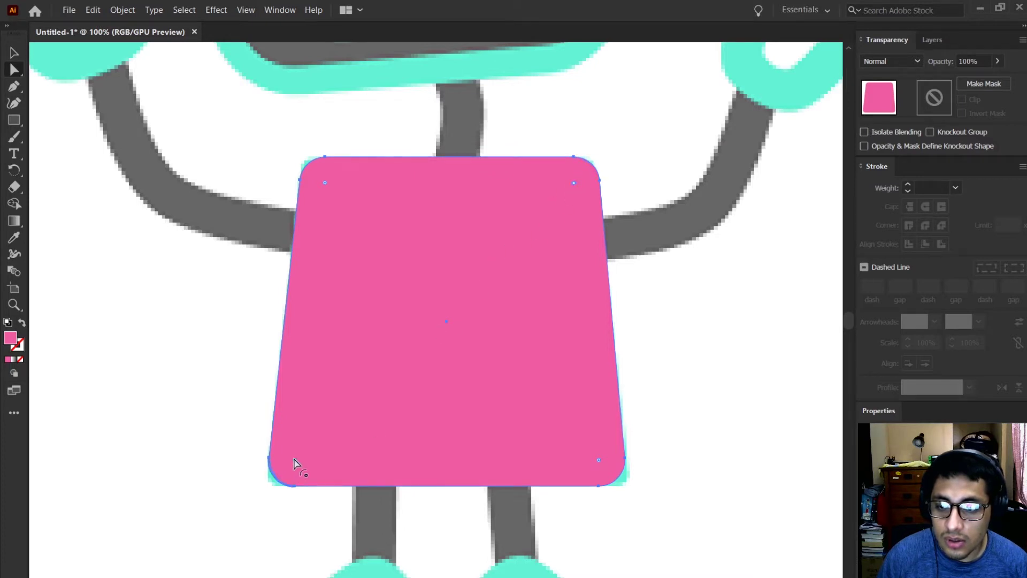
mouse_move(295, 461)
mouse_down()
mouse_move(480, 282)
mouse_move(629, 175)
mouse_move(324, 381)
mouse_move(285, 455)
mouse_up()
click(17, 51)
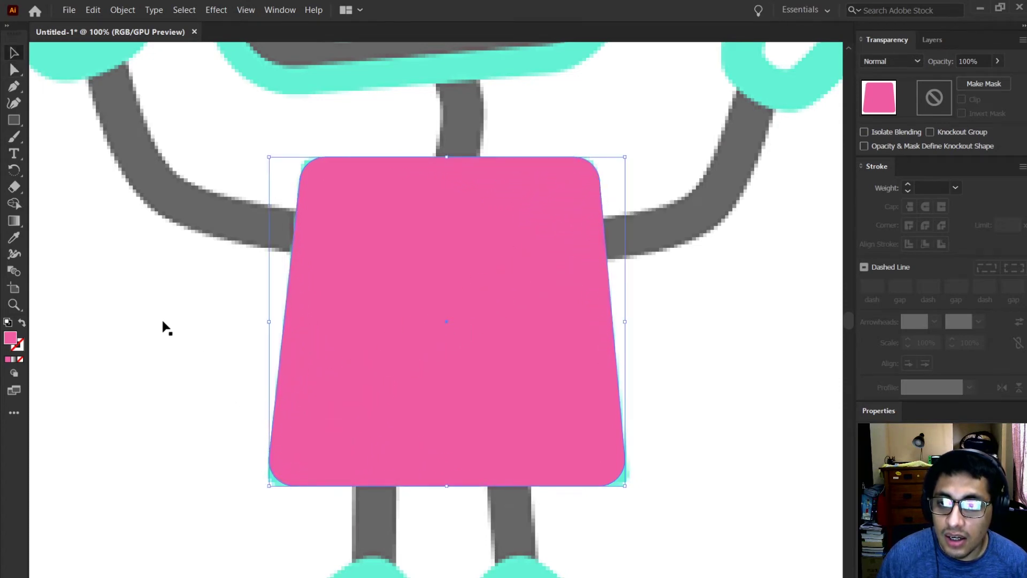
click(188, 348)
- Zoom out and reframe the view around the whole robot
key(ctrl+minus)
key(ctrl+minus)
drag(114, 367, 237, 359)
click(15, 70)
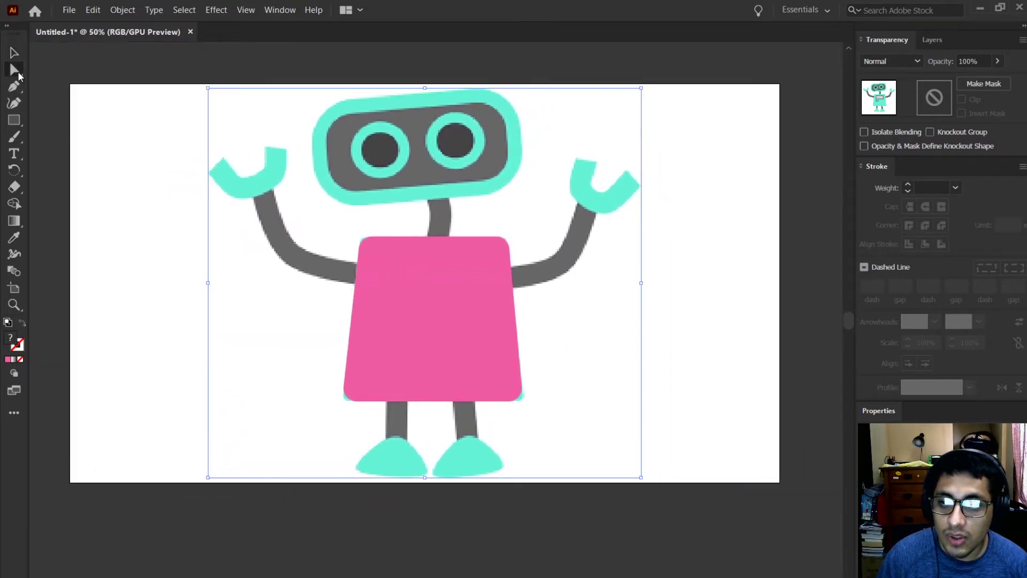
click(374, 266)
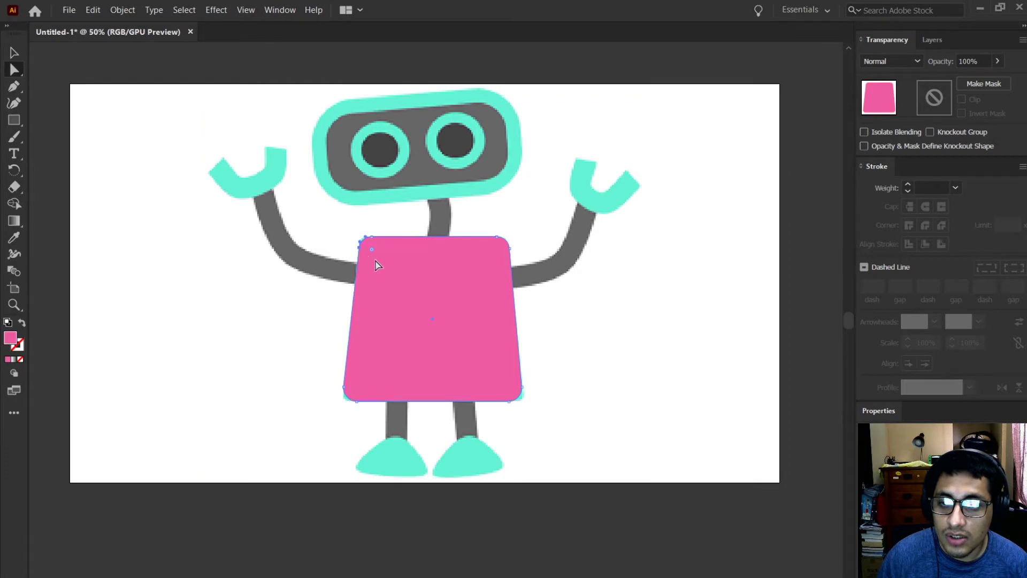
scroll(384, 267, up, 4)
scroll(385, 268, down, 2)
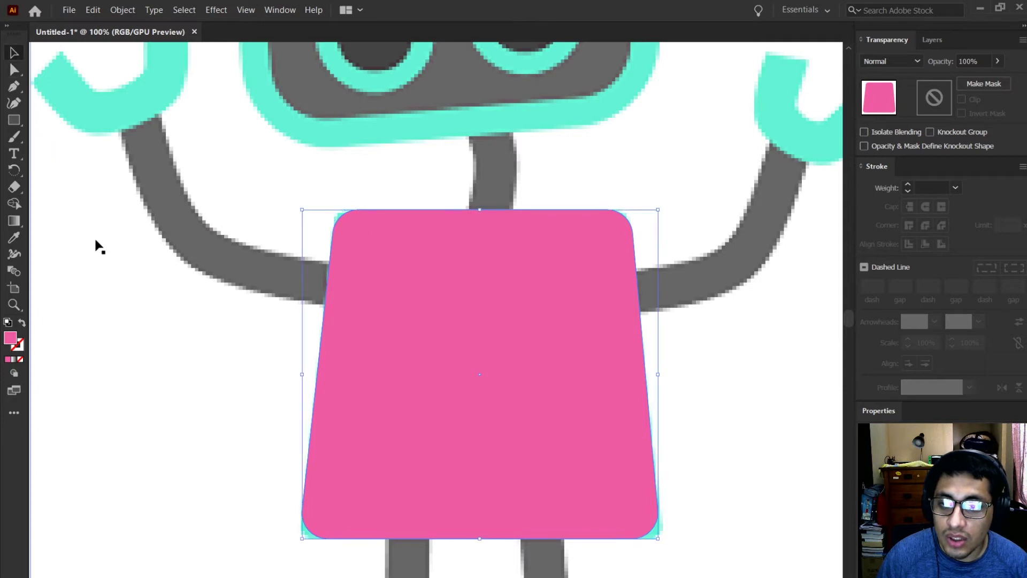
click(193, 299)
scroll(194, 302, down, 1)
drag(195, 302, 229, 308)
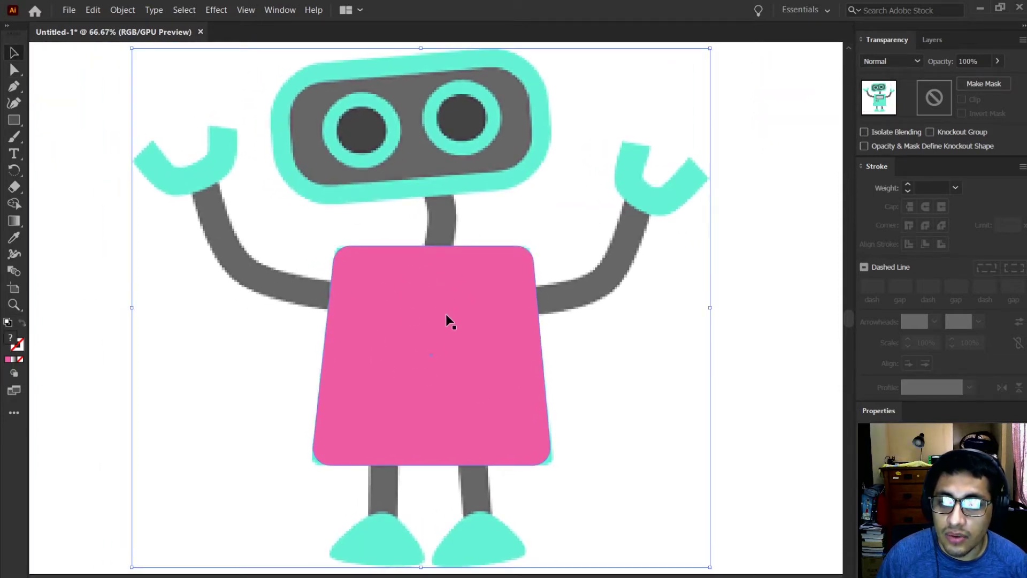
- Draw a pink rectangle over the robot's head and move it up into place
scroll(406, 213, up, 3)
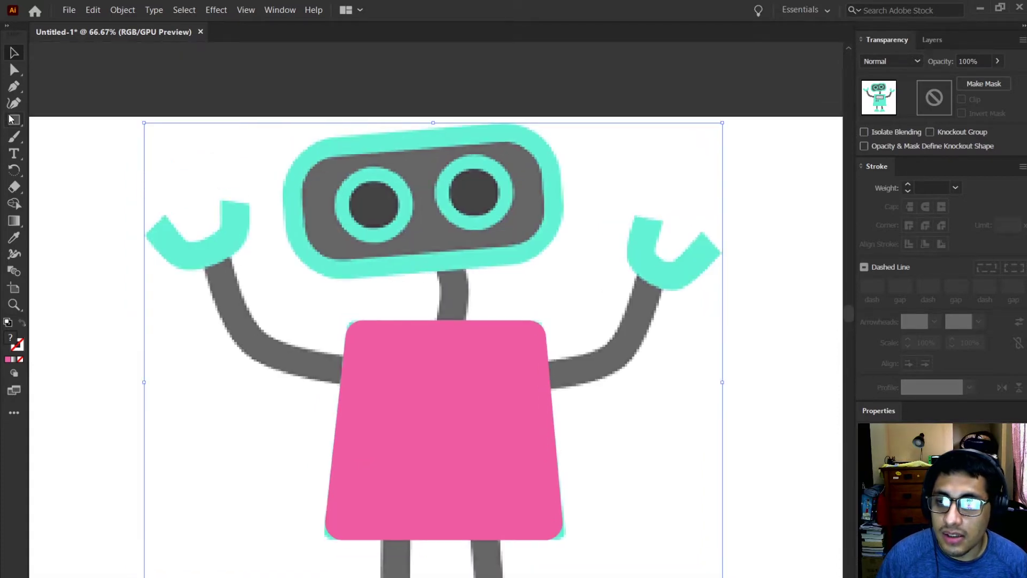
key(m)
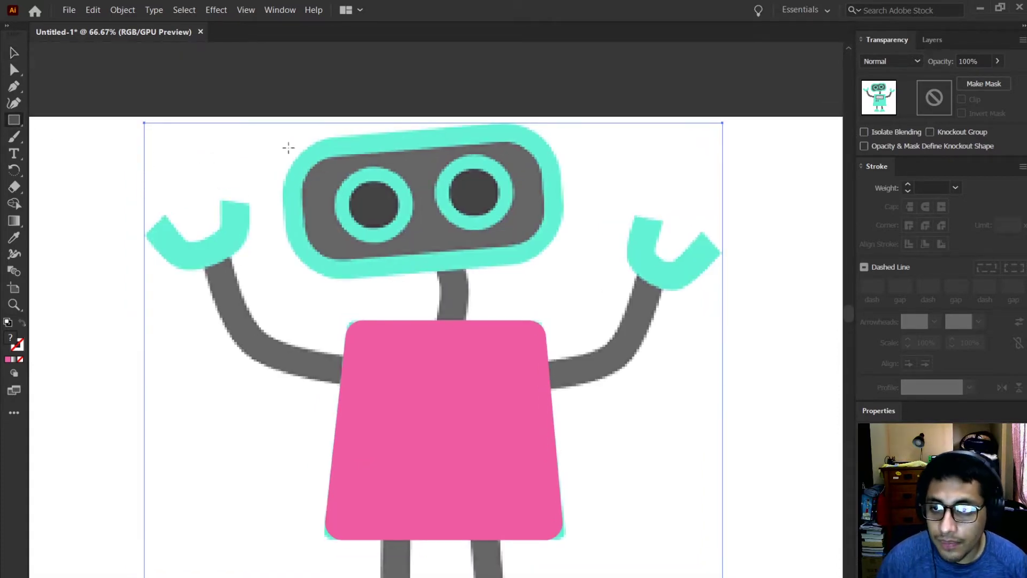
mouse_move(285, 142)
mouse_down()
mouse_move(309, 164)
mouse_move(567, 234)
mouse_move(567, 278)
mouse_up()
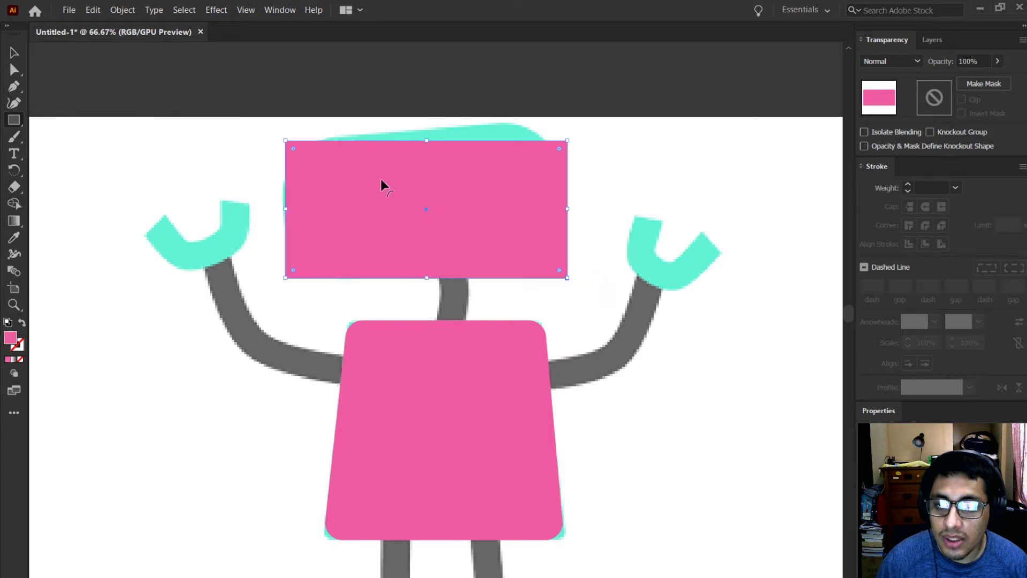
mouse_move(505, 213)
mouse_down()
mouse_move(516, 196)
mouse_move(509, 185)
mouse_move(480, 189)
mouse_up()
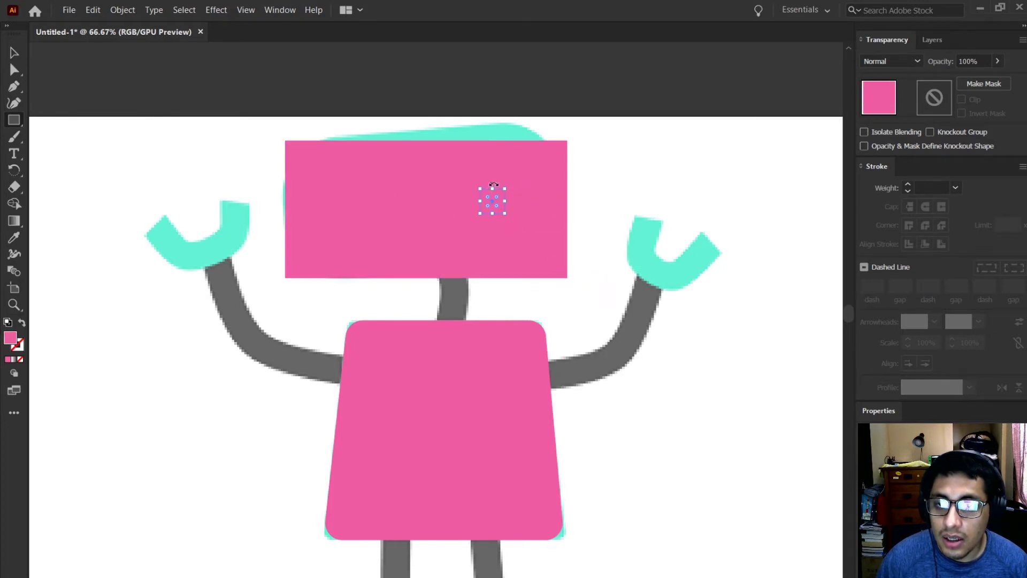
key(ctrl+z)
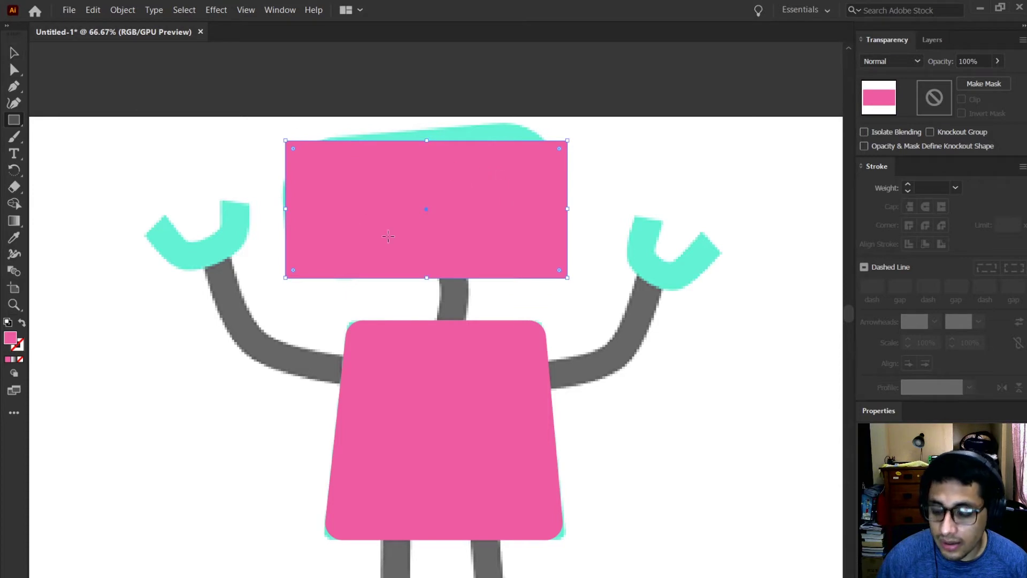
key(v)
drag(500, 233, 486, 223)
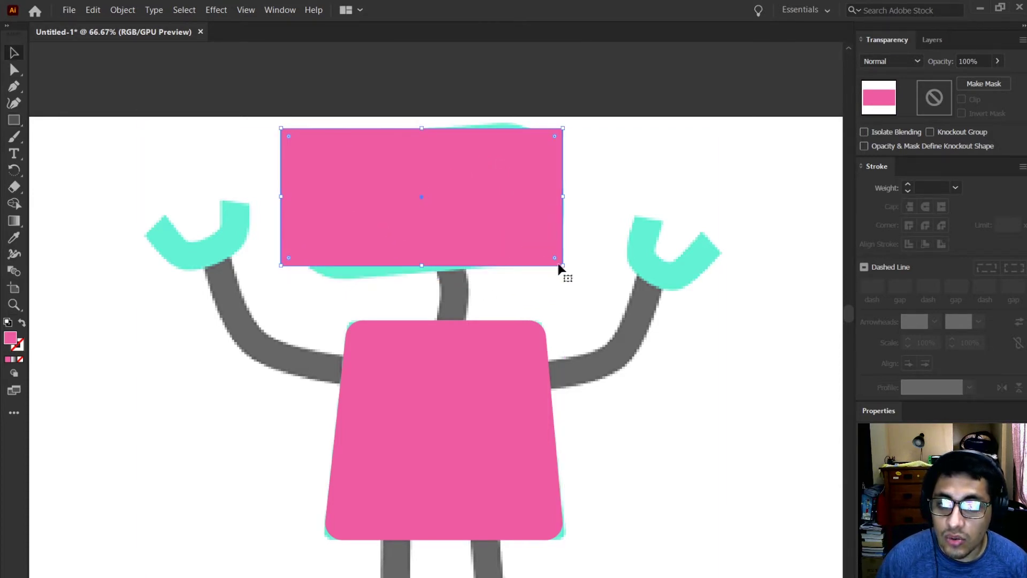
- Resize, narrow, and rotate the head rectangle to match the tilted head
drag(568, 270, 594, 256)
drag(467, 214, 476, 222)
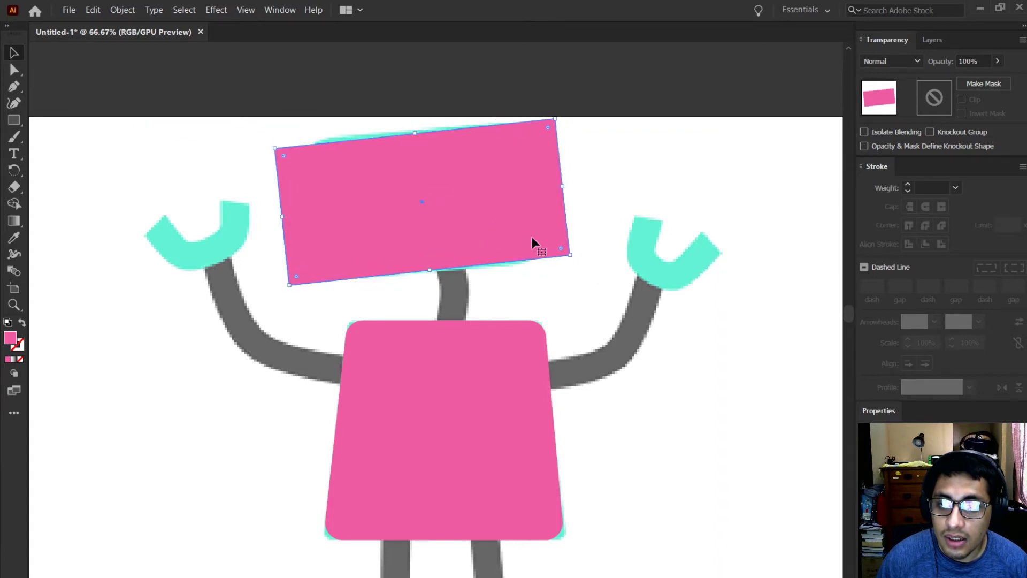
drag(570, 255, 576, 260)
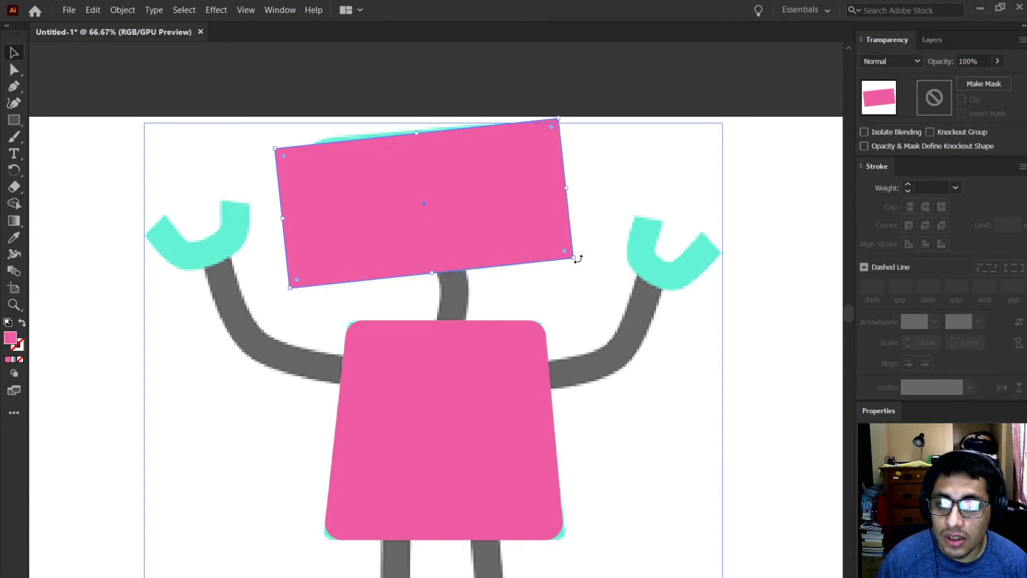
drag(566, 188, 550, 188)
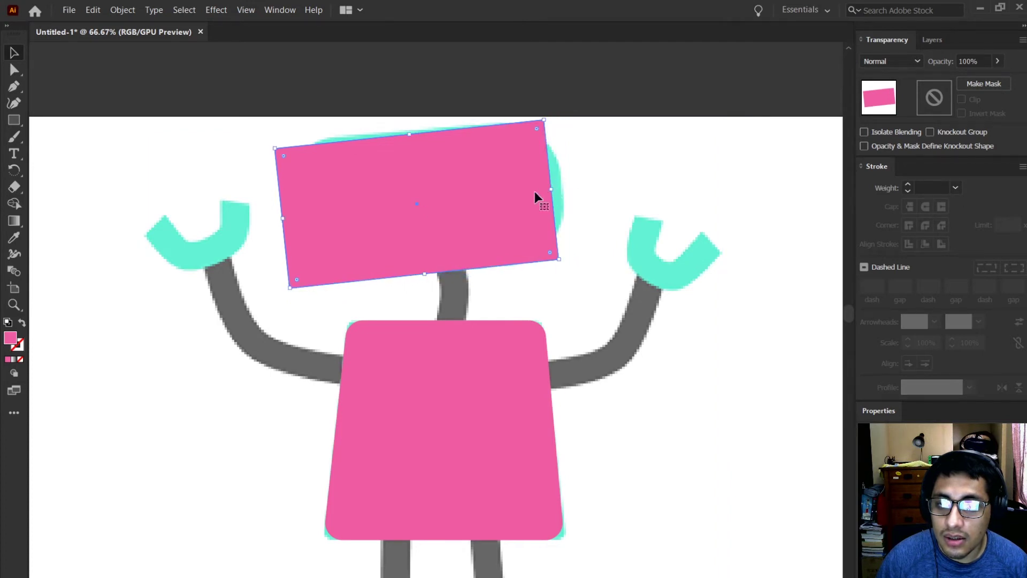
drag(564, 263, 577, 284)
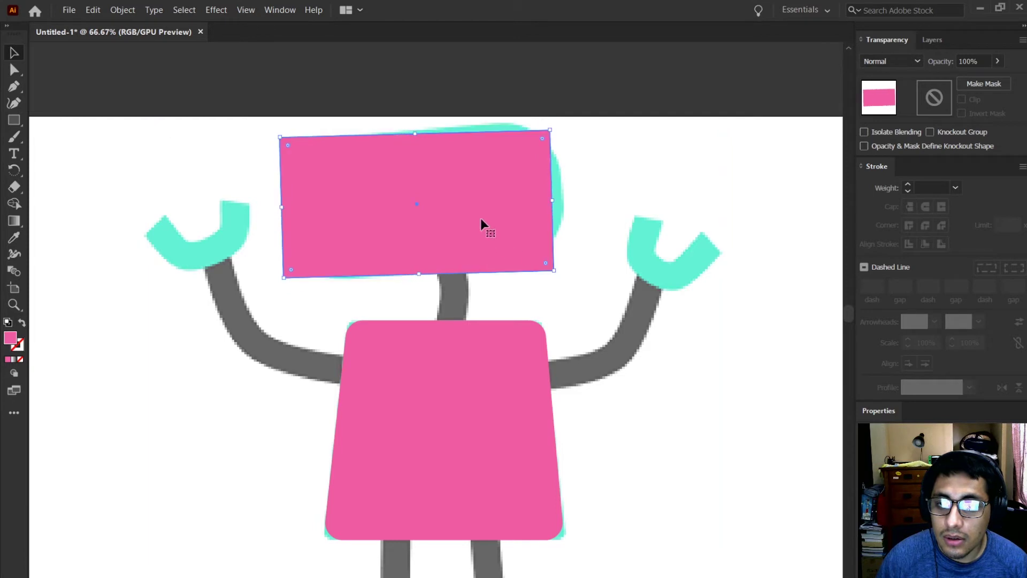
drag(480, 216, 491, 213)
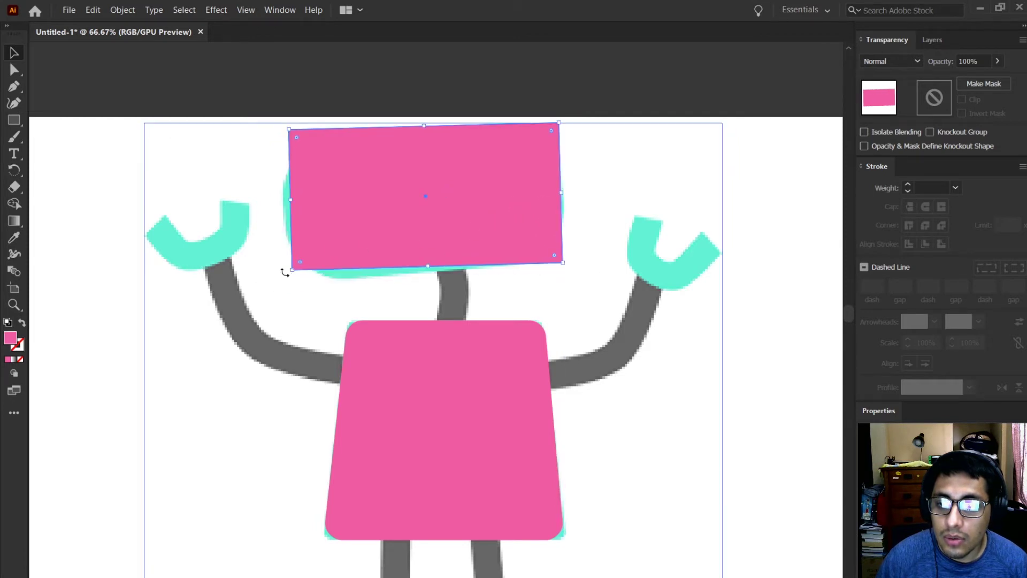
drag(284, 272, 355, 231)
key(ctrl+a)
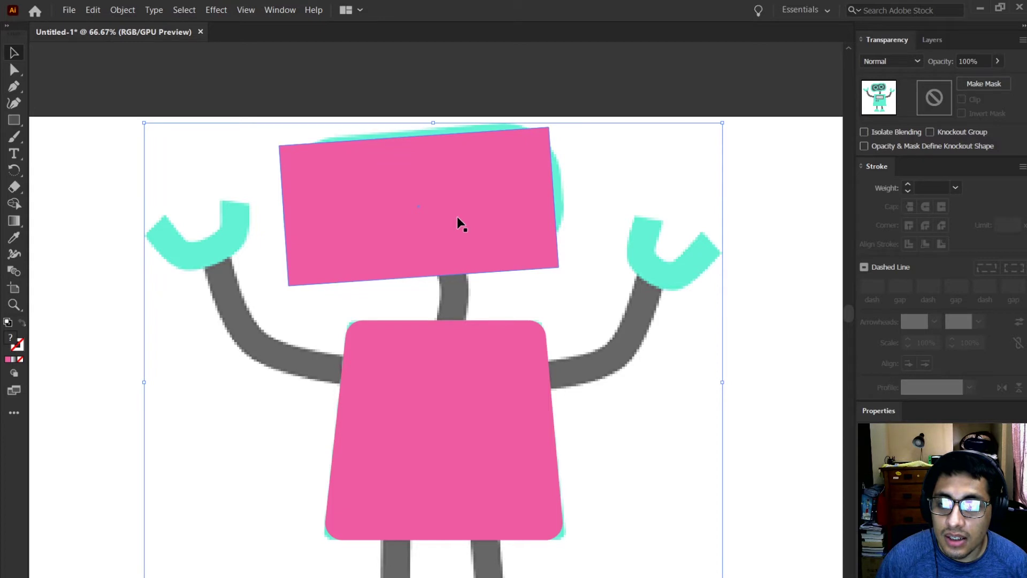
click(492, 202)
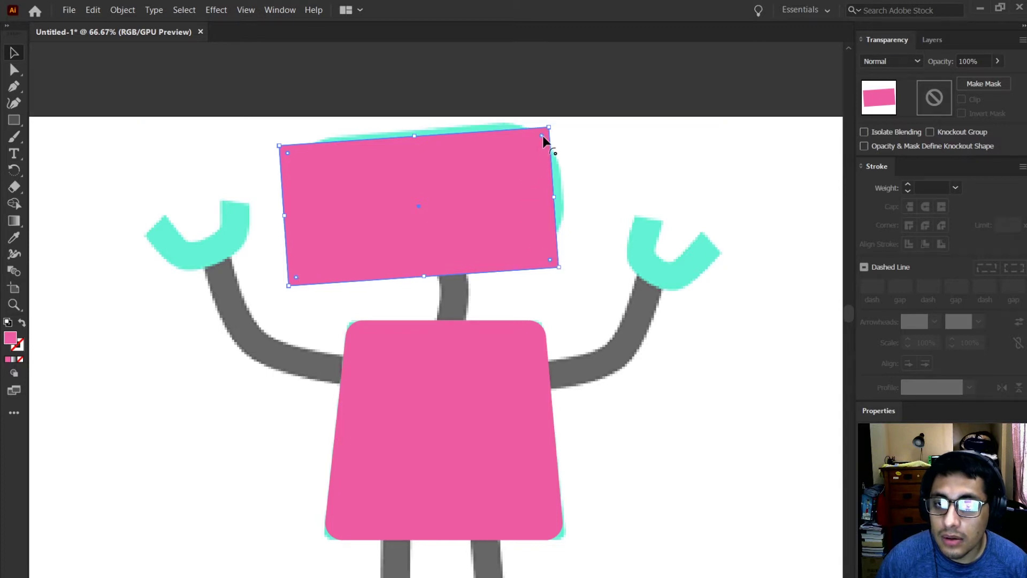
- Round the head rectangle fully into a pill, nudge it up, and select all artwork
drag(542, 137, 451, 177)
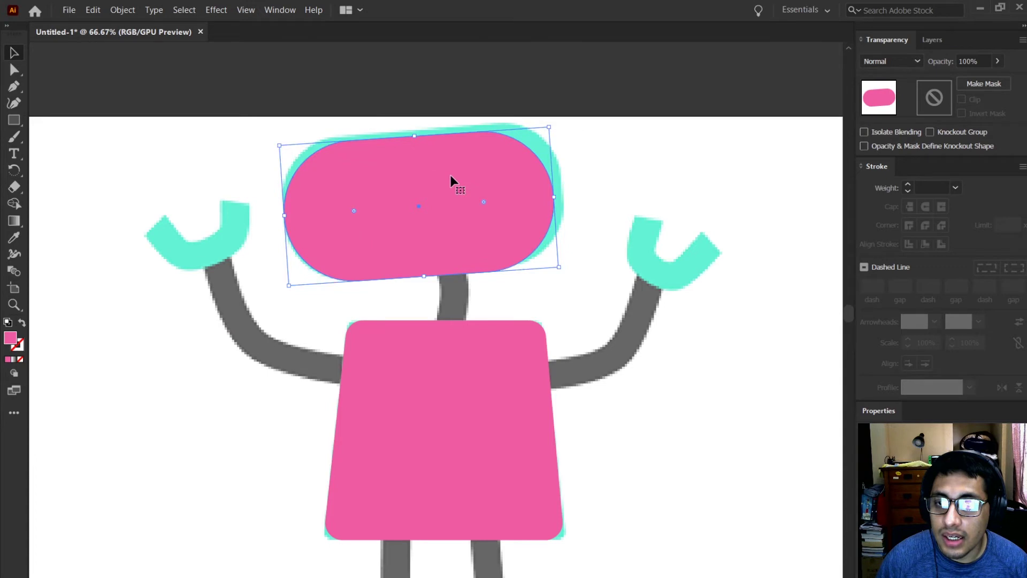
click(13, 53)
click(82, 164)
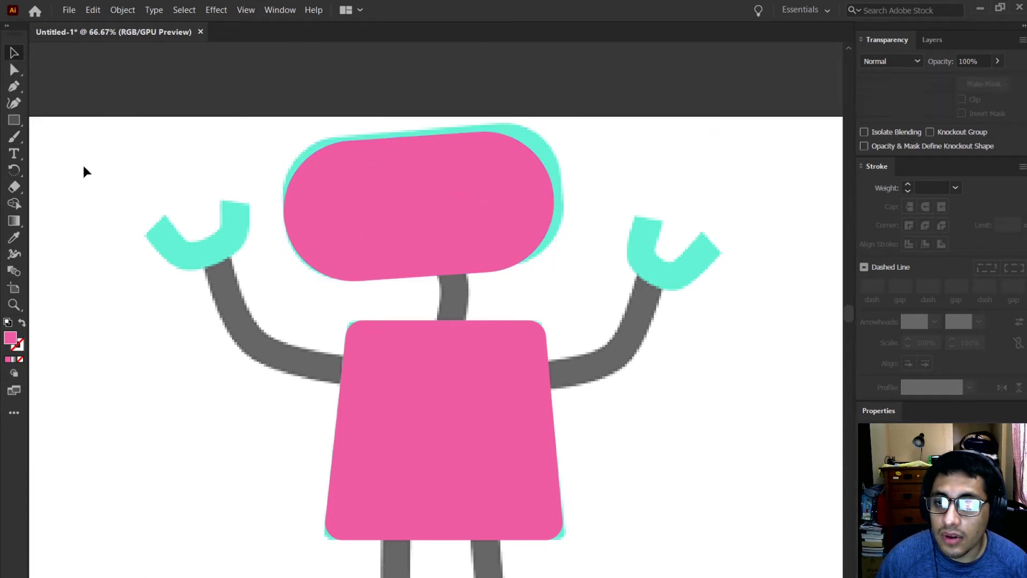
drag(476, 224, 500, 231)
key(ctrl+a)
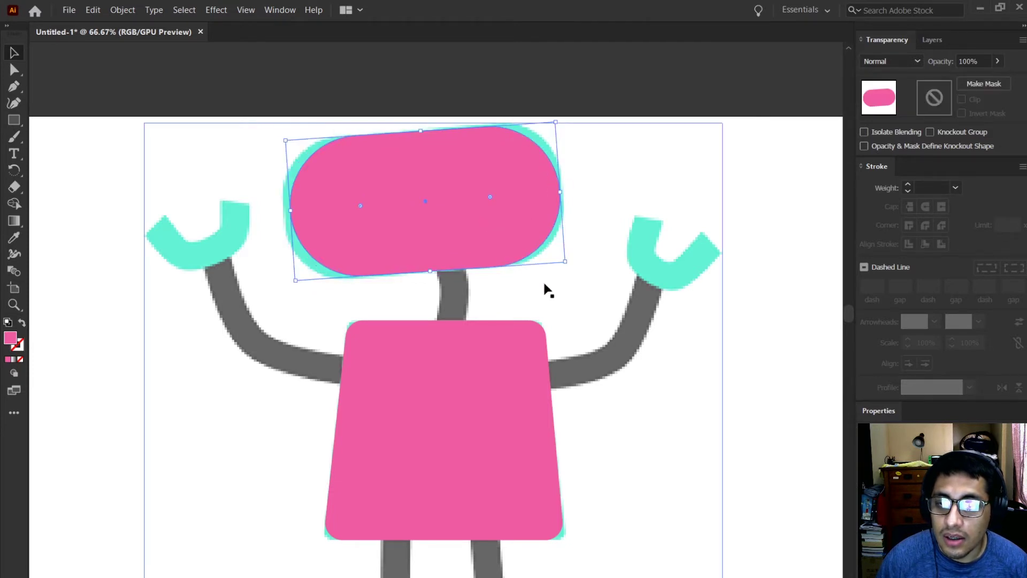
scroll(569, 291, down, 1)
drag(601, 371, 598, 322)
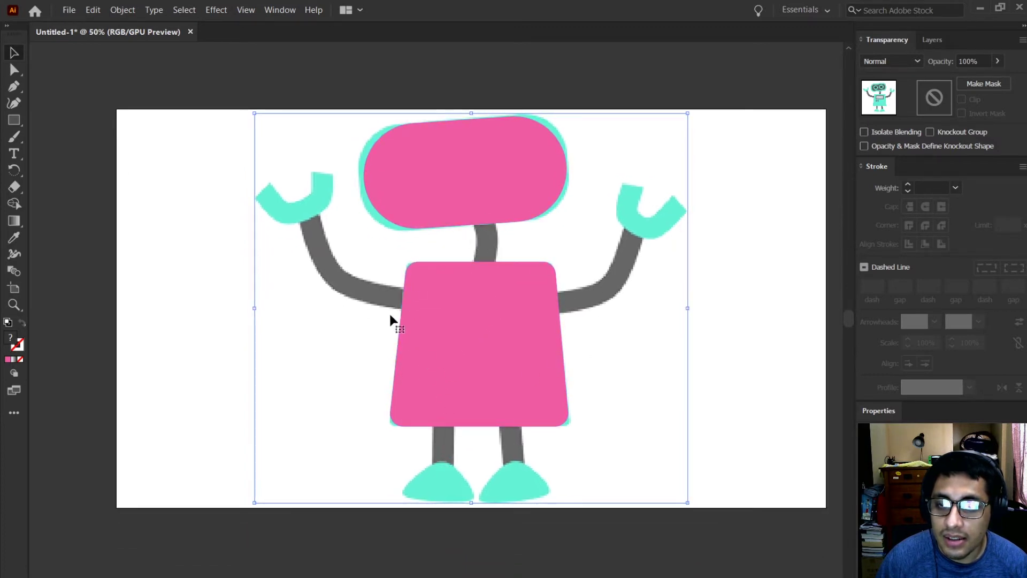
- Draw a curved pink neck sliver with the Pen tool from the neck top to the body's top
click(13, 87)
scroll(385, 308, up, 2)
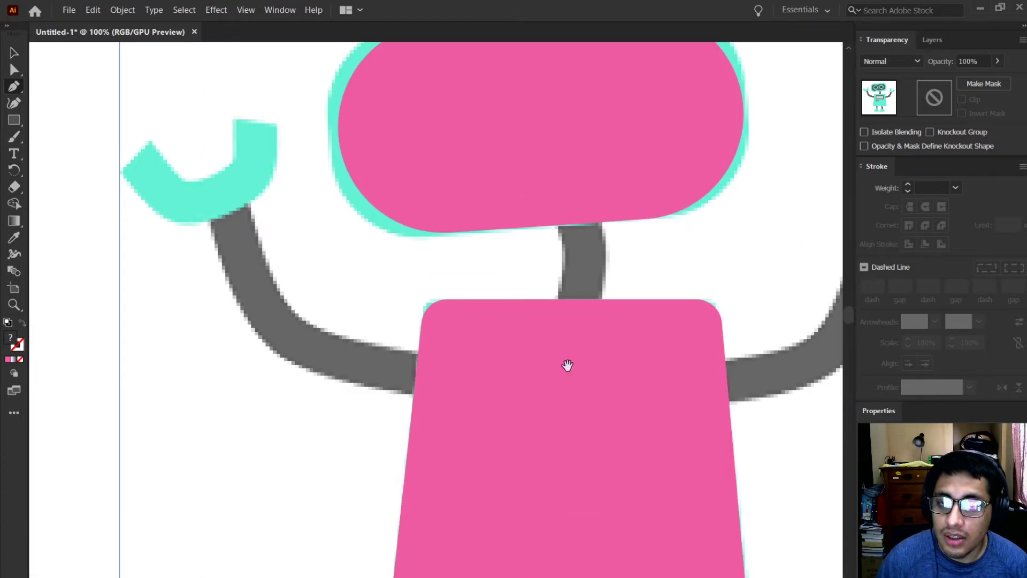
scroll(385, 309, down, 2)
scroll(378, 316, up, 1)
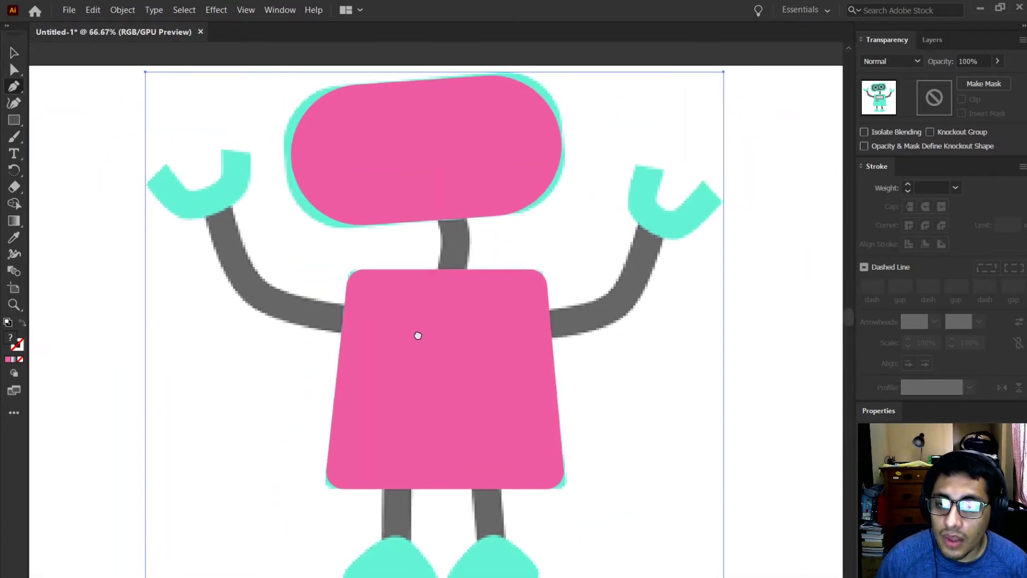
click(429, 208)
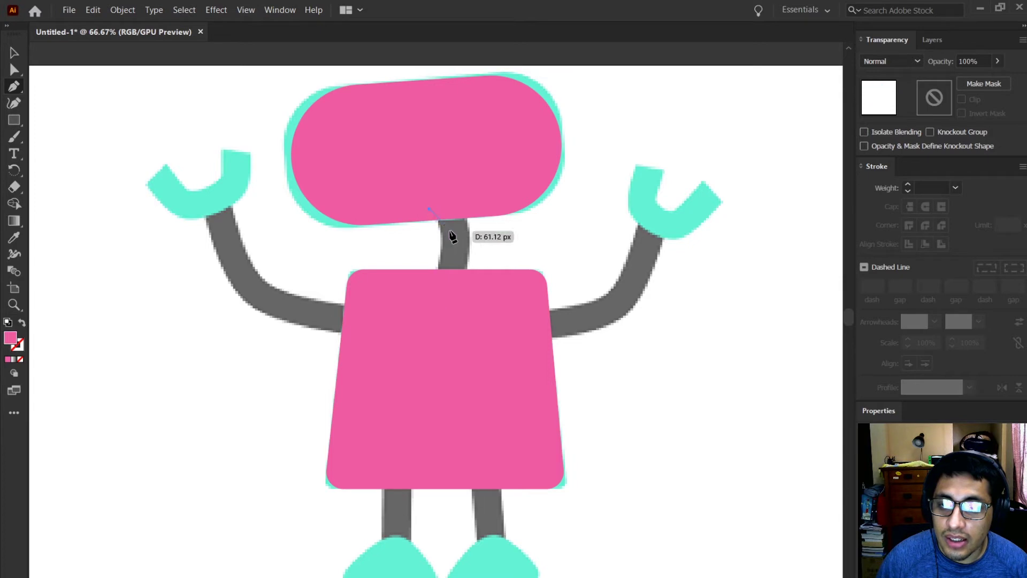
scroll(447, 260, up, 2)
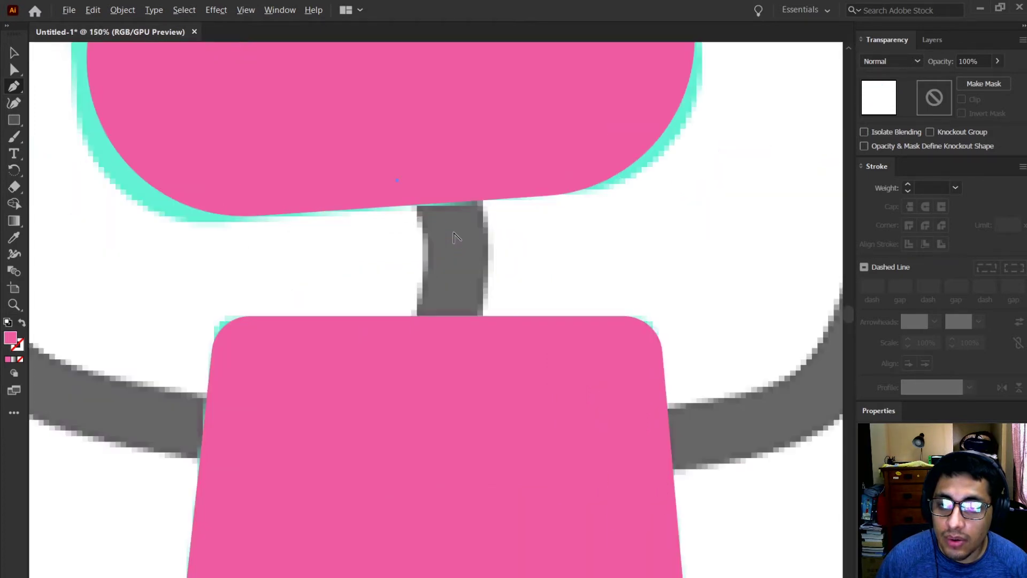
key(ctrl+z)
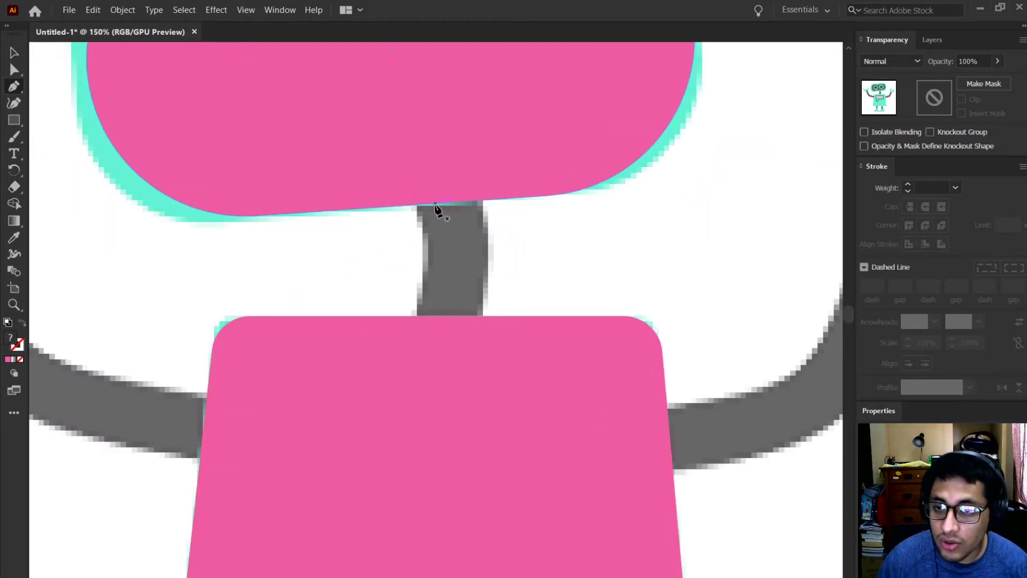
scroll(459, 265, down, 2)
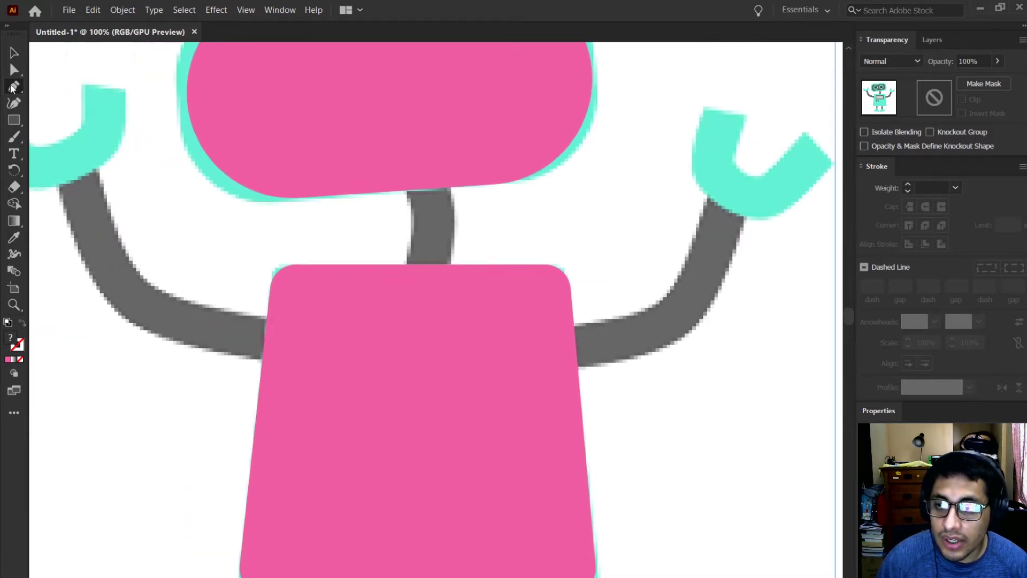
click(405, 172)
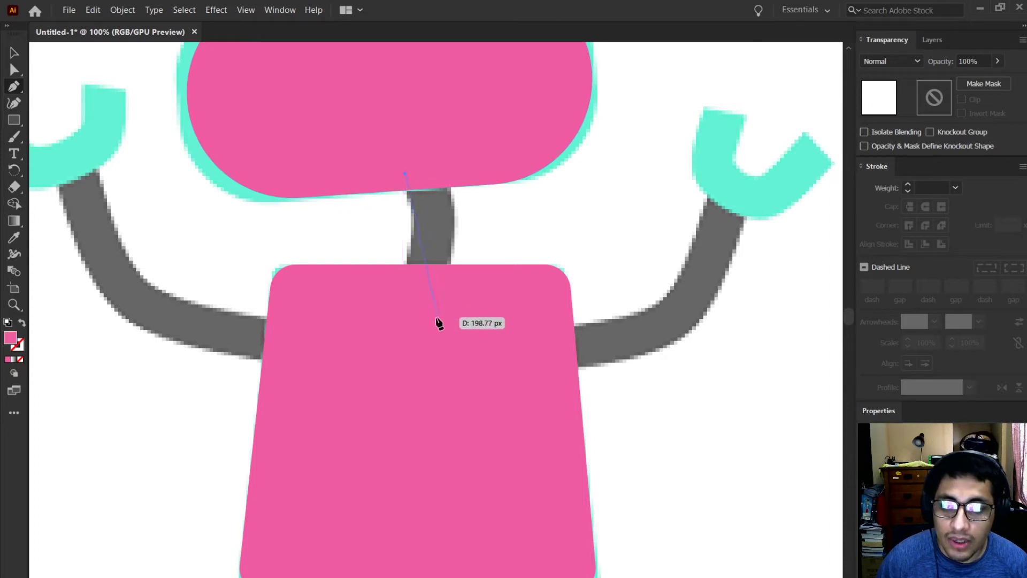
click(419, 285)
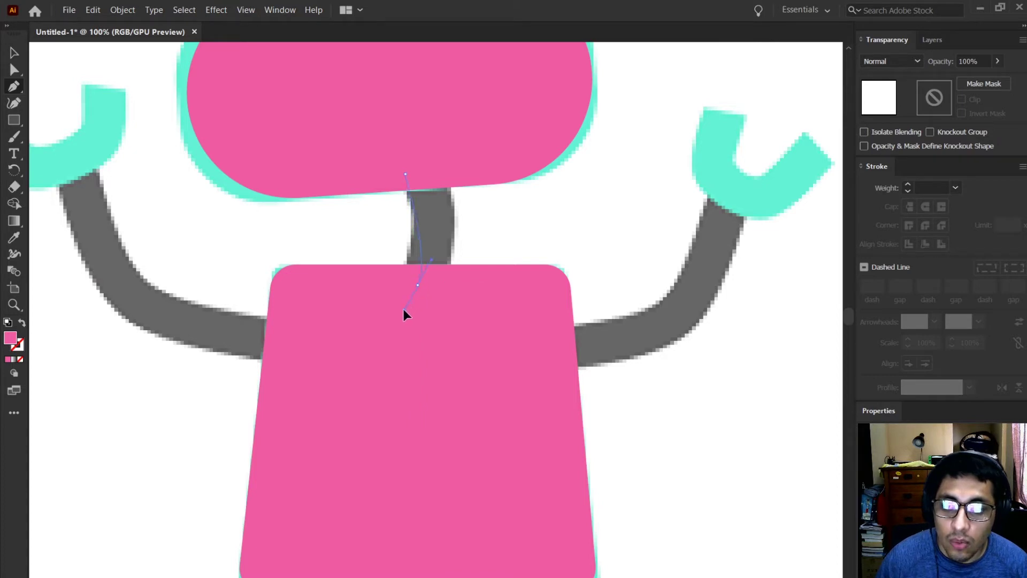
drag(366, 366, 382, 353)
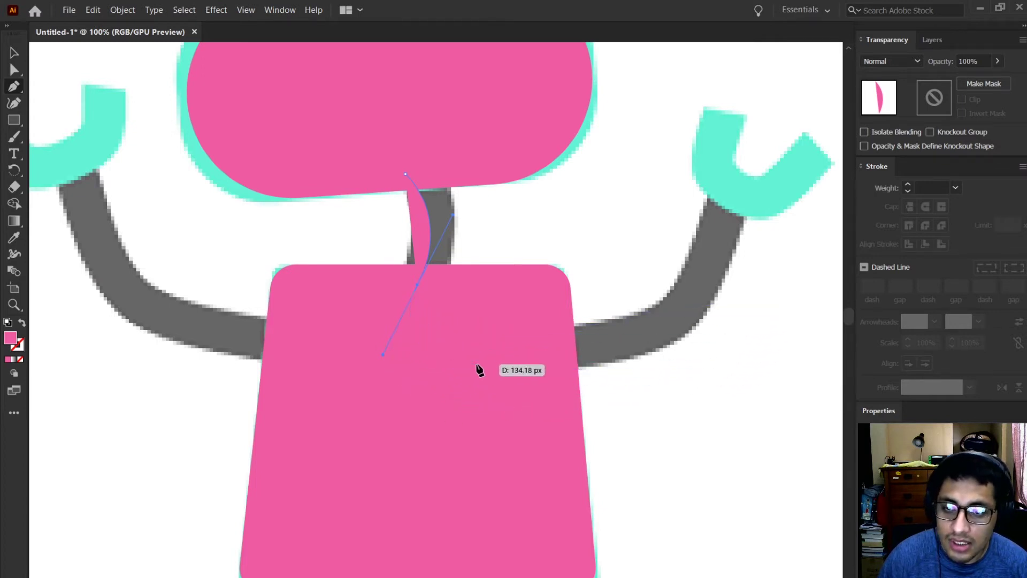
click(14, 53)
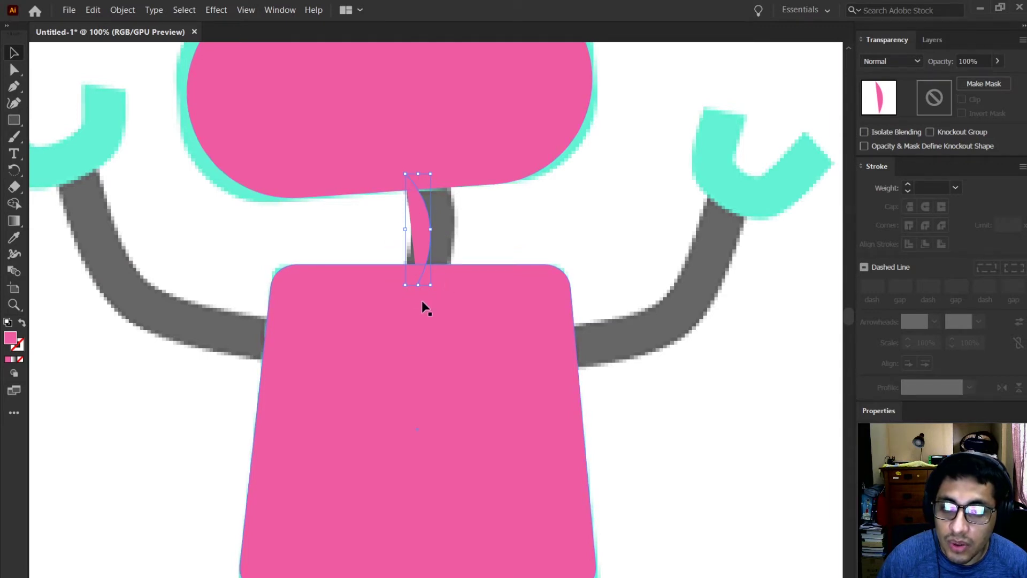
- Give the neck curve a pink ef5ba1 stroke, and try a pink fill as well
click(21, 350)
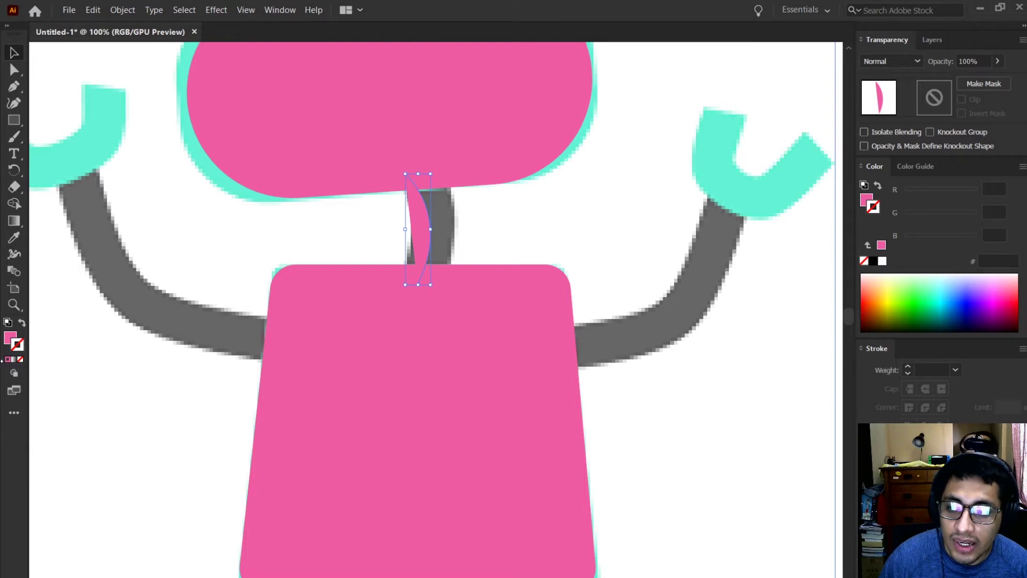
click(7, 360)
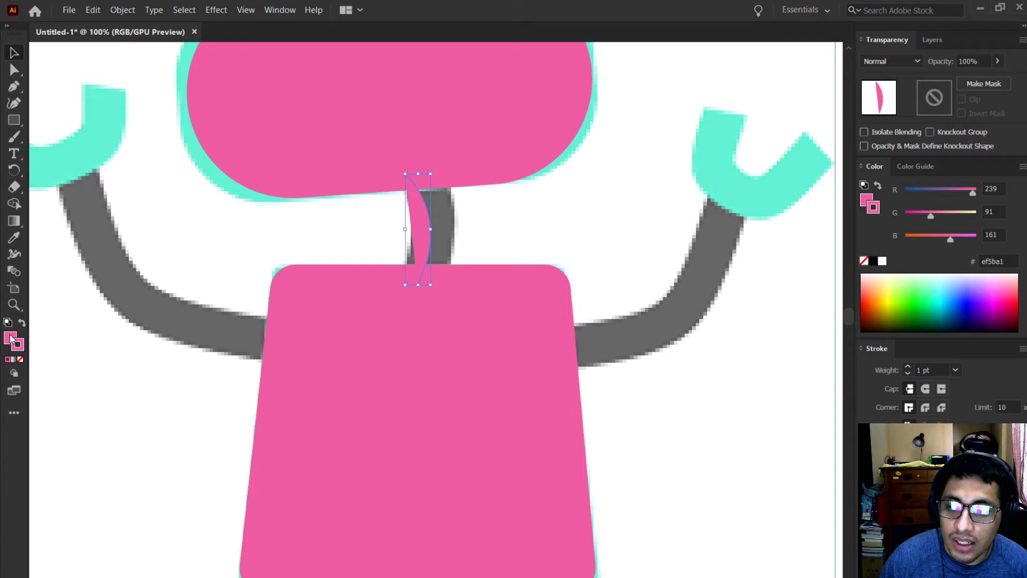
click(10, 338)
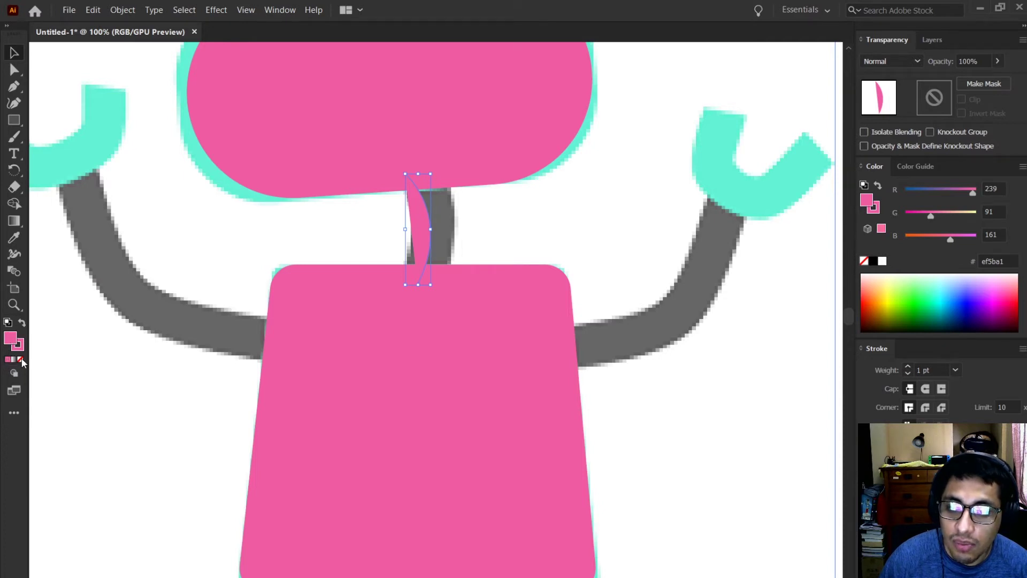
click(21, 360)
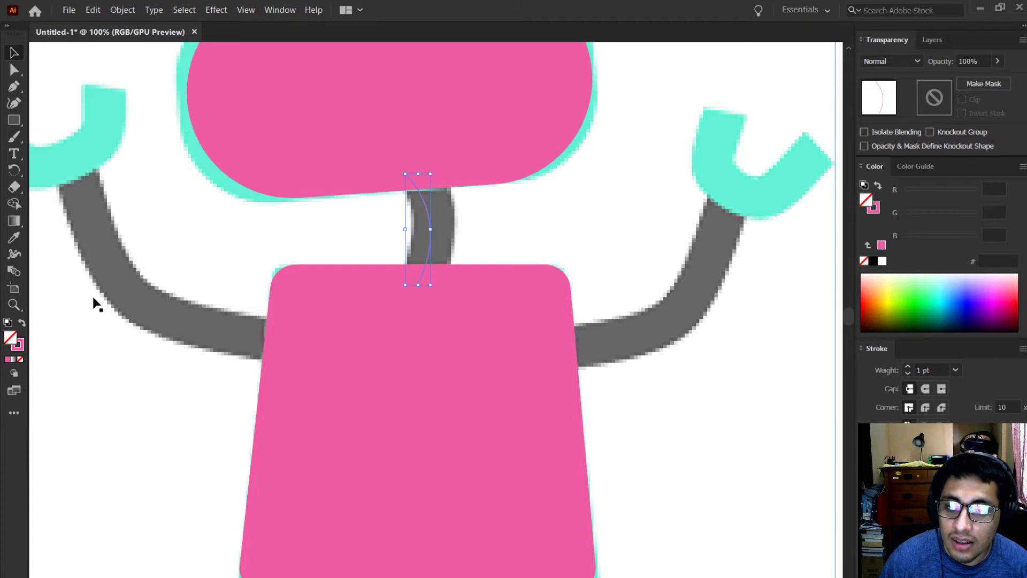
scroll(431, 196, up, 7)
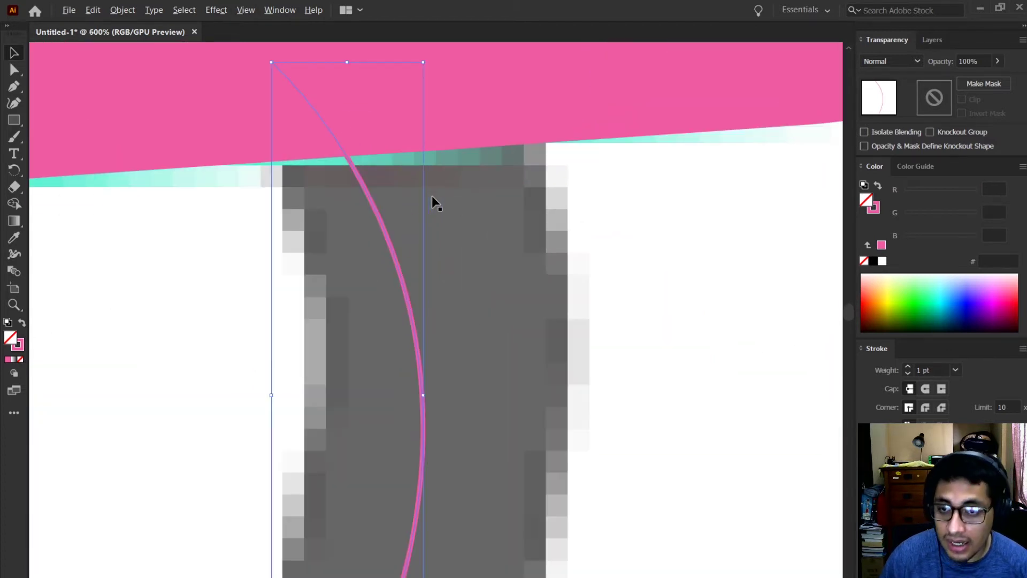
scroll(313, 315, up, 3)
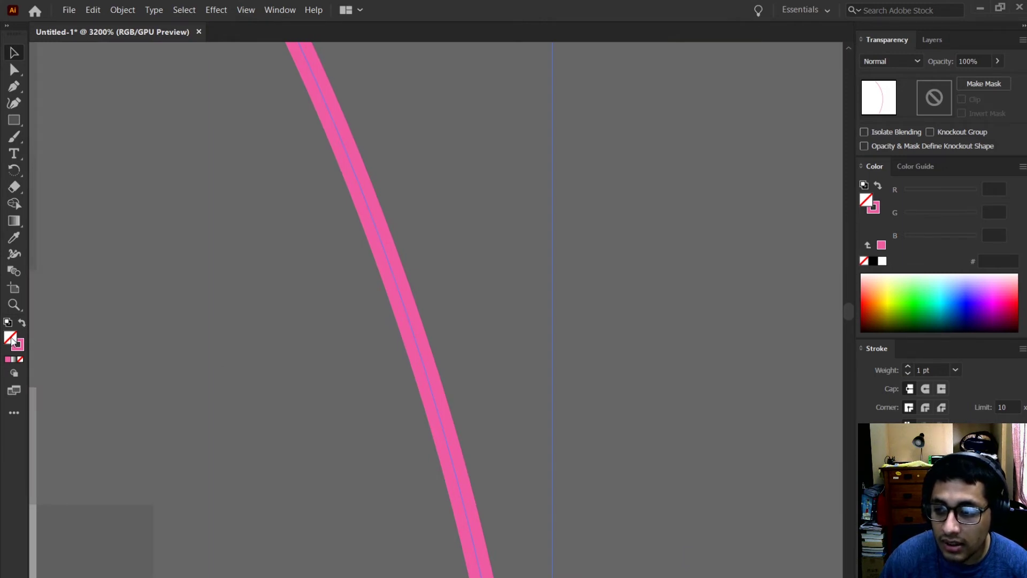
click(8, 361)
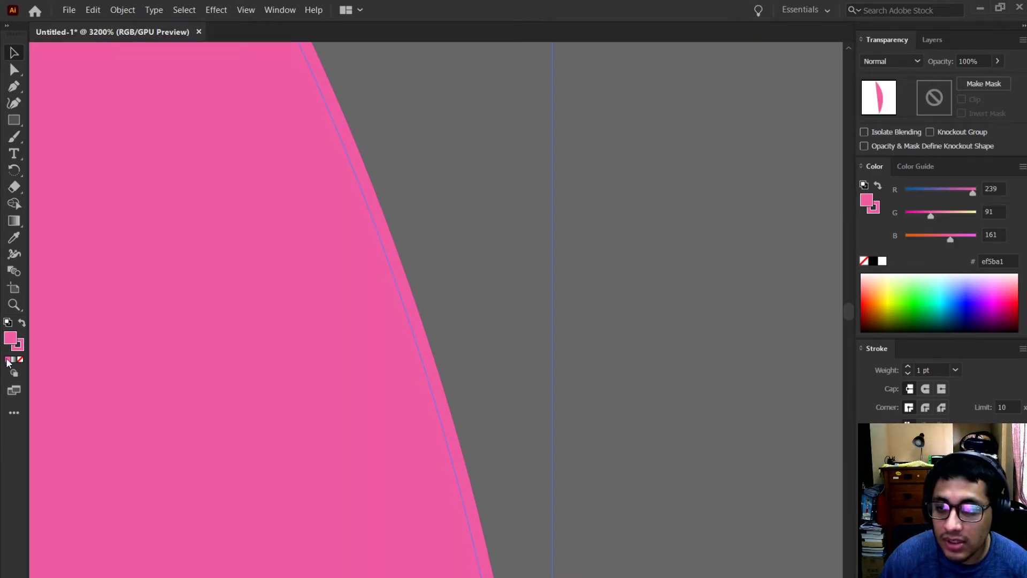
- Leave the neck curve with only a pink outline and no fill, and recenter the view on it
click(18, 347)
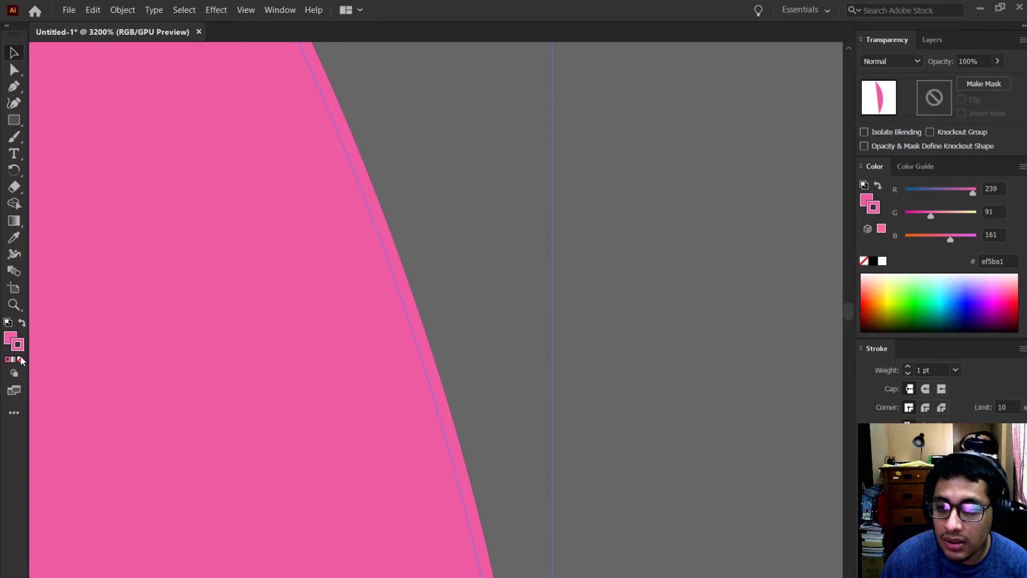
click(20, 359)
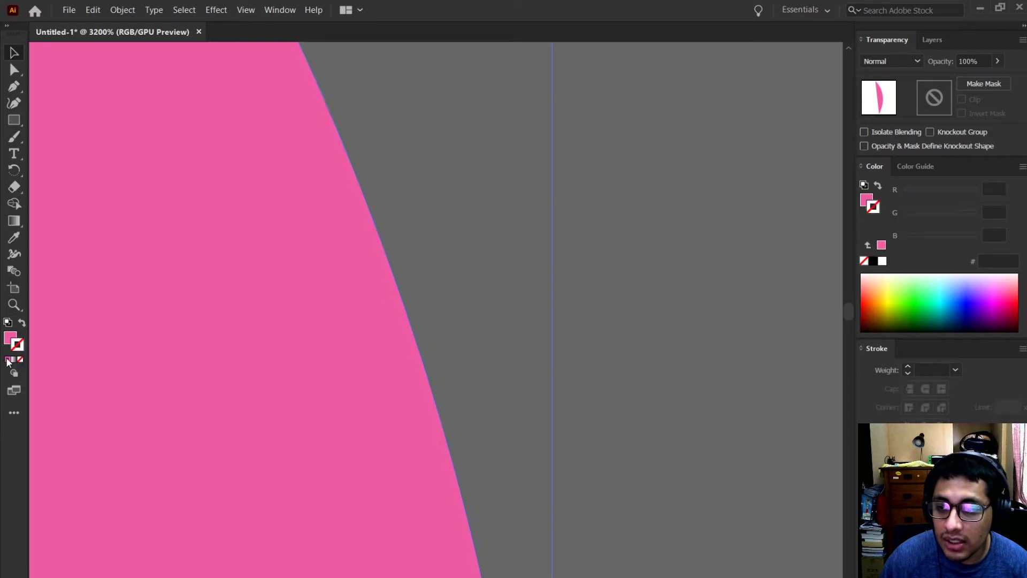
click(8, 361)
click(13, 338)
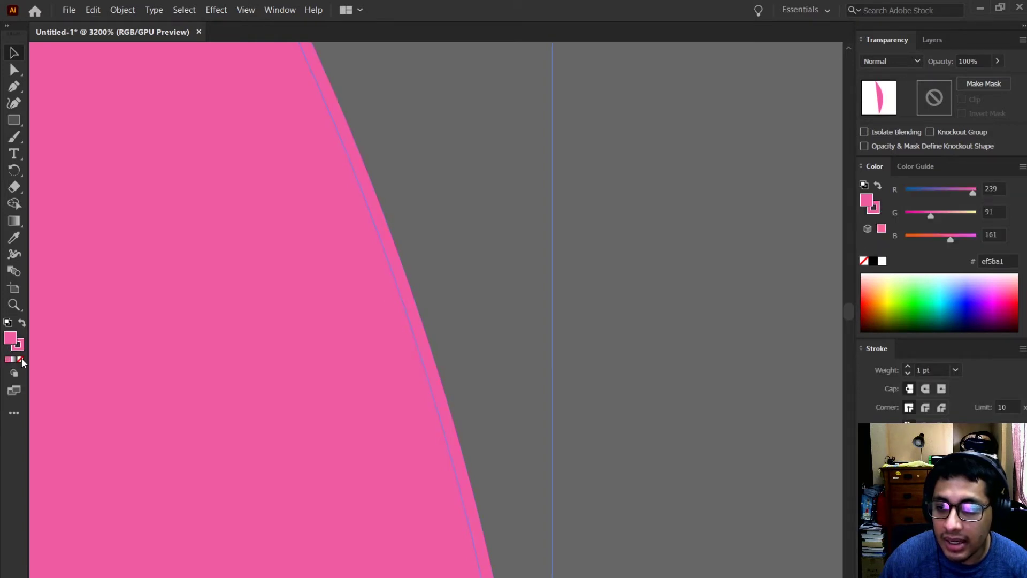
click(21, 359)
scroll(246, 345, down, 5)
scroll(246, 345, down, 2)
drag(238, 360, 420, 240)
scroll(420, 241, down, 1)
drag(298, 252, 271, 248)
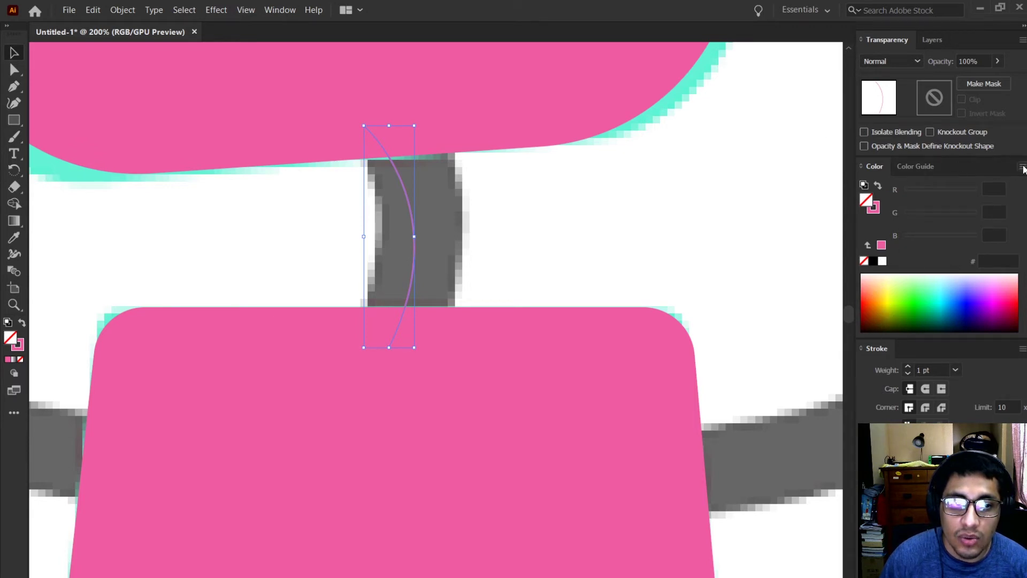
- Raise the neck curve's stroke weight to 57 pt and zoom out to the whole robot
double_click(954, 165)
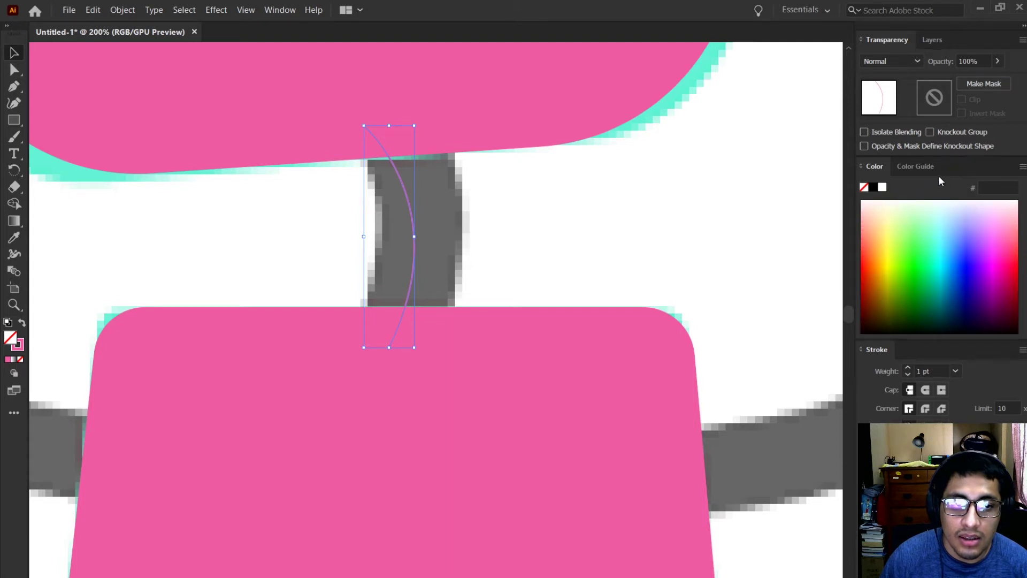
key(F6)
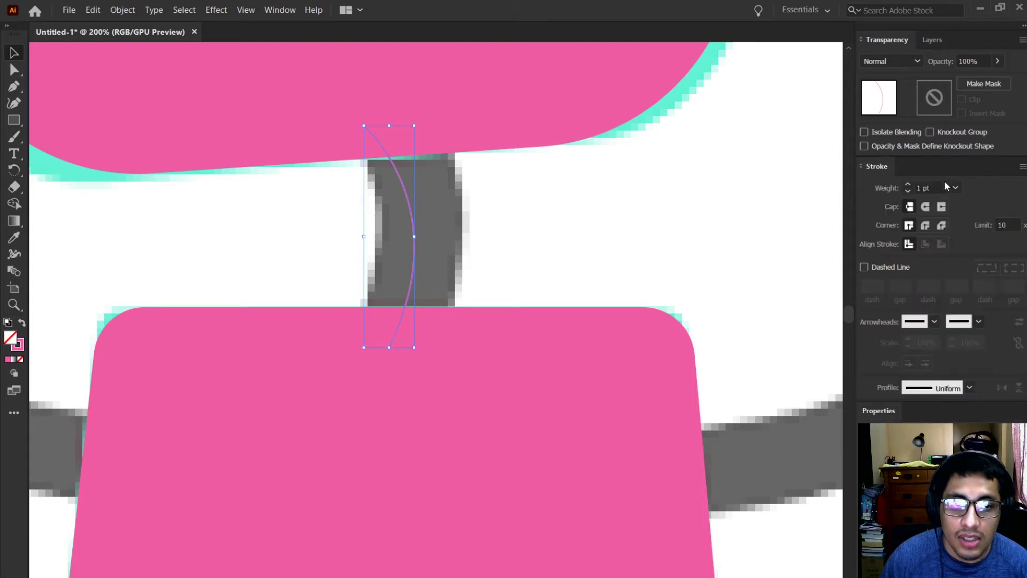
shift+click(909, 184)
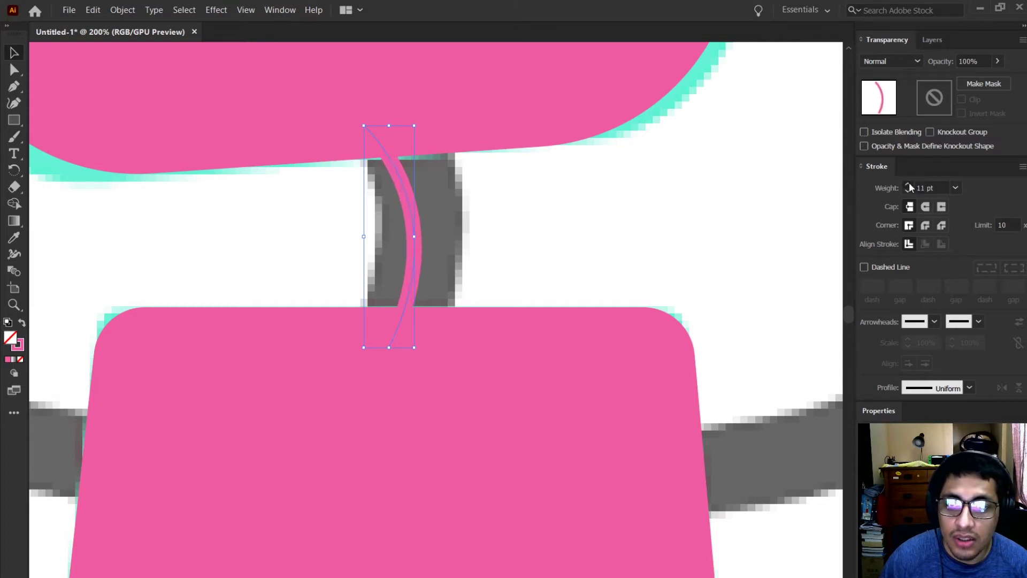
click(909, 184)
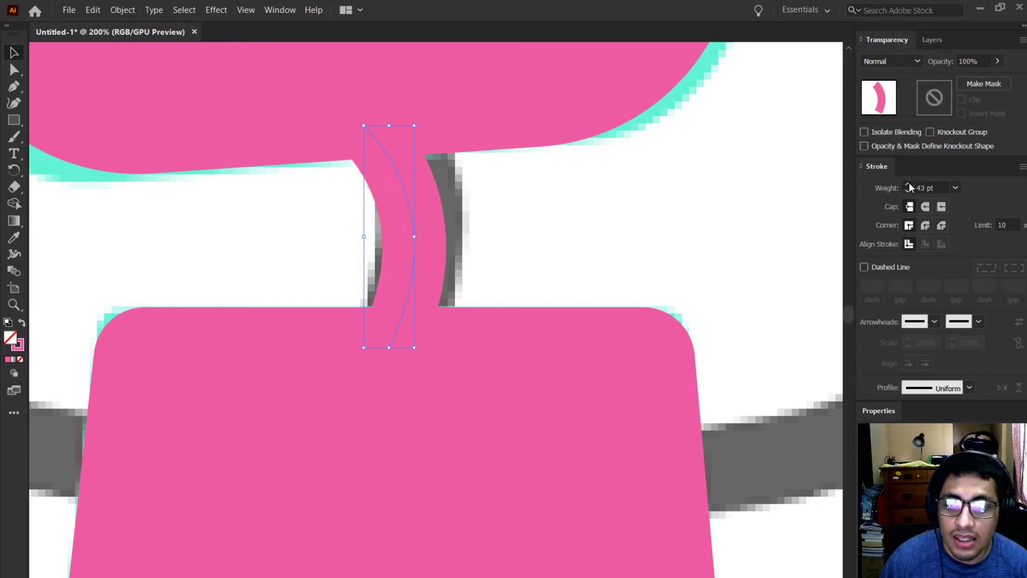
click(910, 184)
click(910, 184)
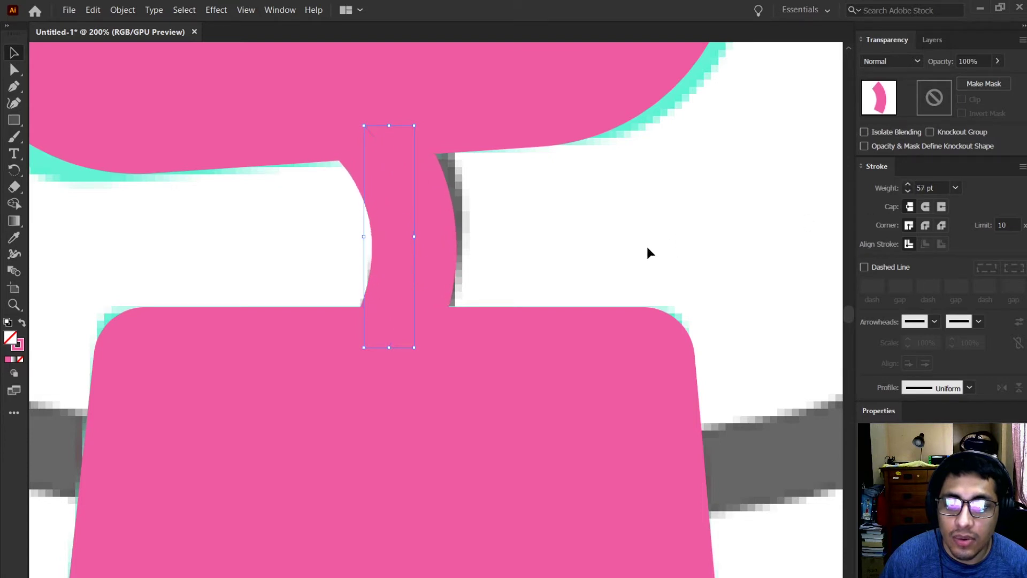
key(ctrl+a)
scroll(649, 251, down, 4)
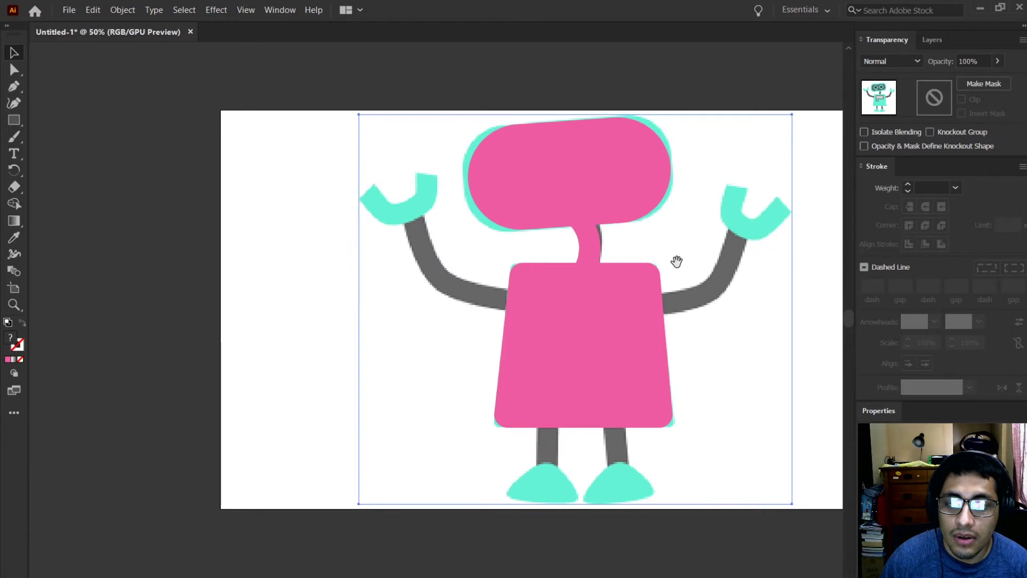
- Alt-drag a copy of the pink neck curve onto the right shoulder
drag(676, 259, 629, 251)
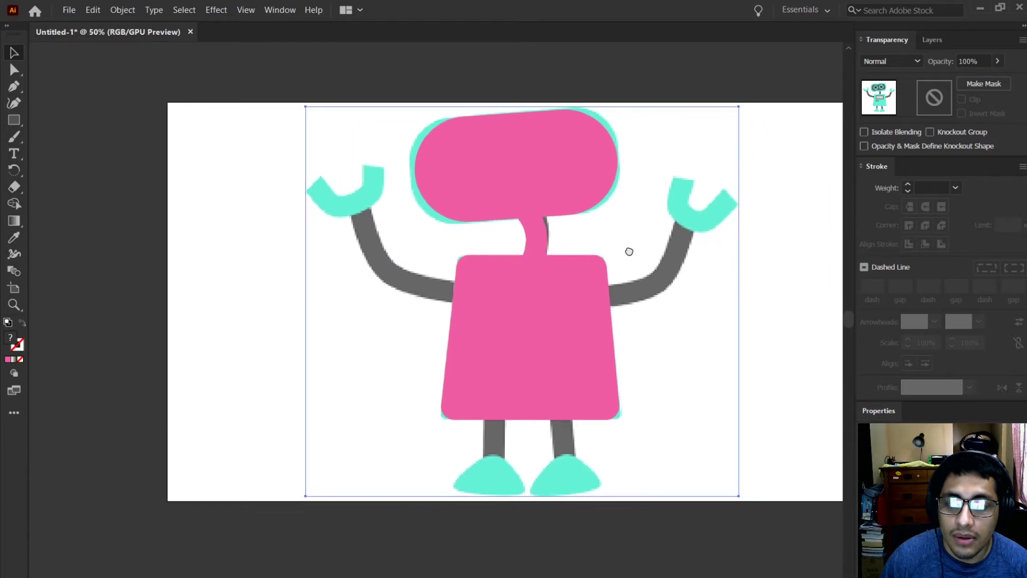
click(537, 238)
scroll(535, 240, up, 1)
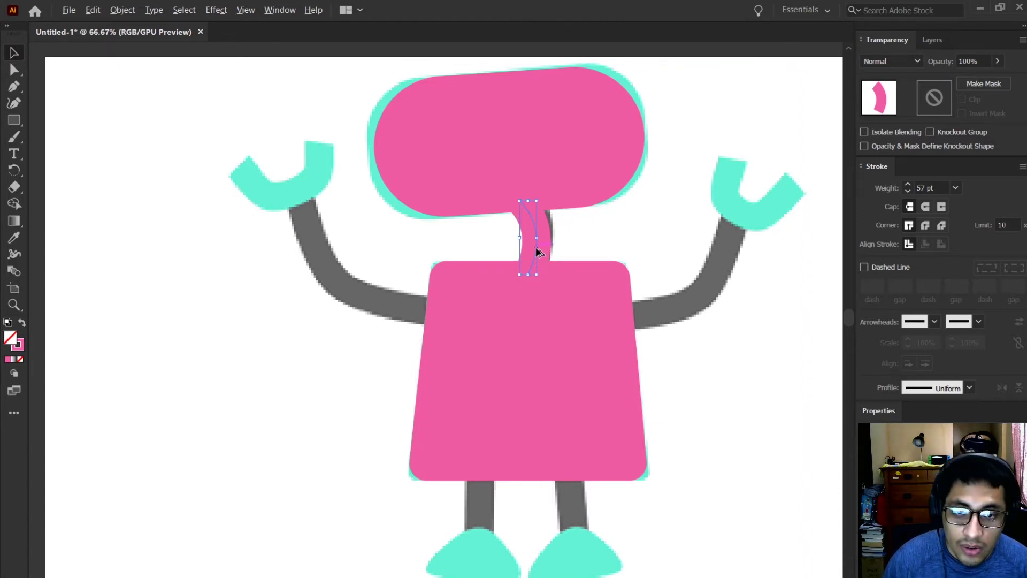
drag(537, 251, 640, 294)
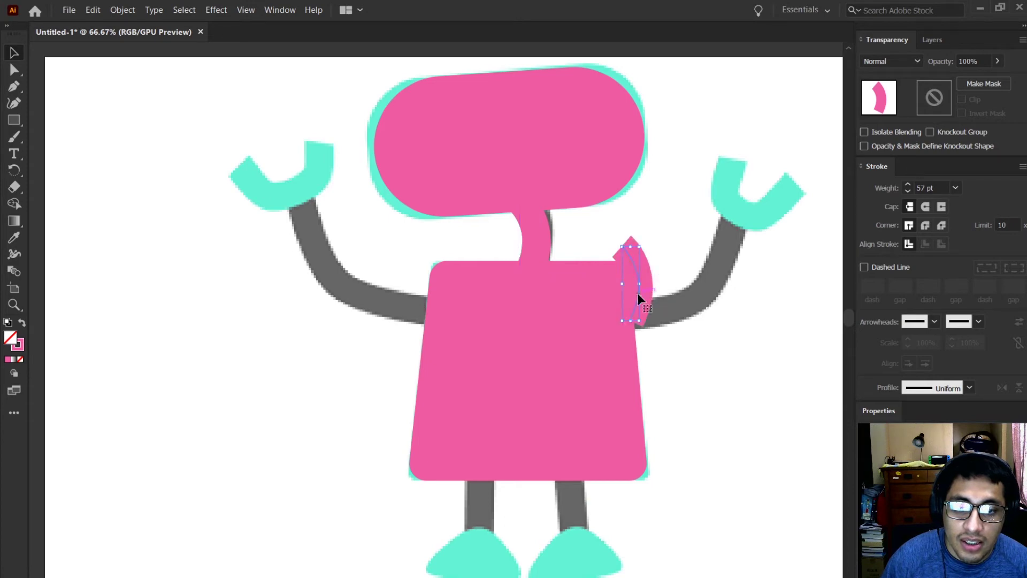
- Reshape the copy along the grey right arm, then duplicate it over the left arm
click(14, 87)
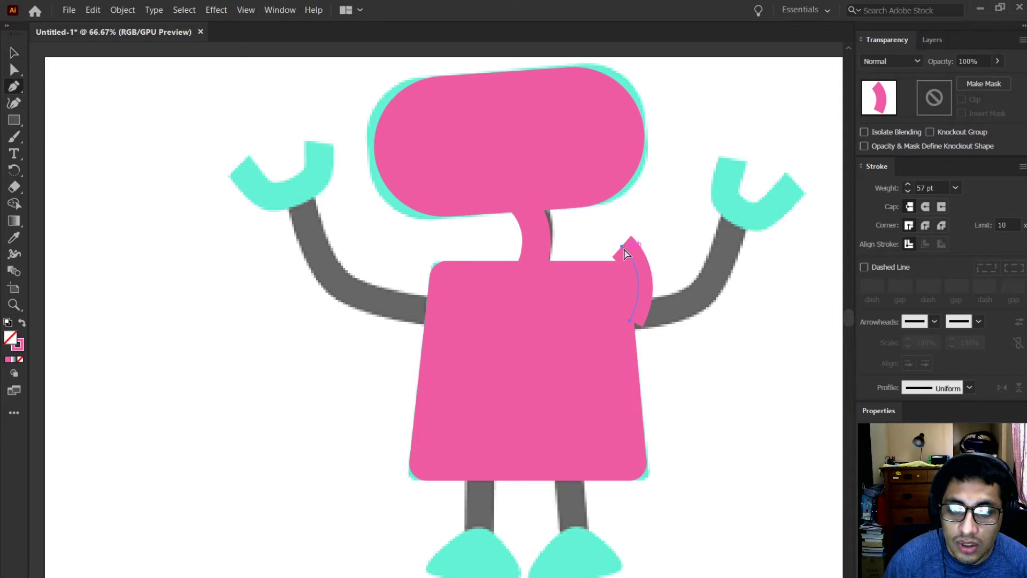
mouse_move(631, 246)
mouse_down()
mouse_move(729, 242)
mouse_move(735, 225)
mouse_up()
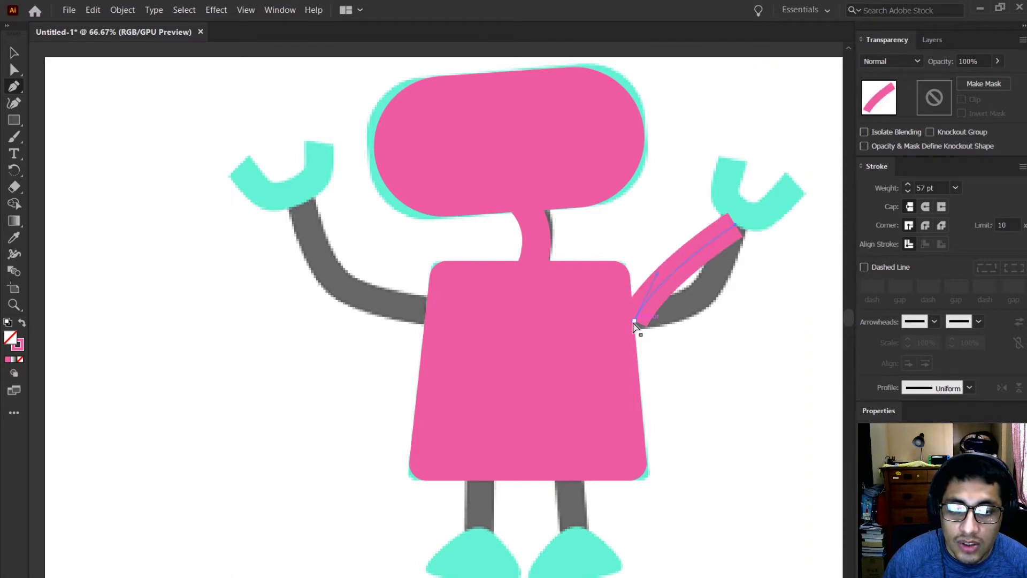
mouse_move(634, 321)
mouse_down()
mouse_move(620, 322)
mouse_move(645, 278)
mouse_up()
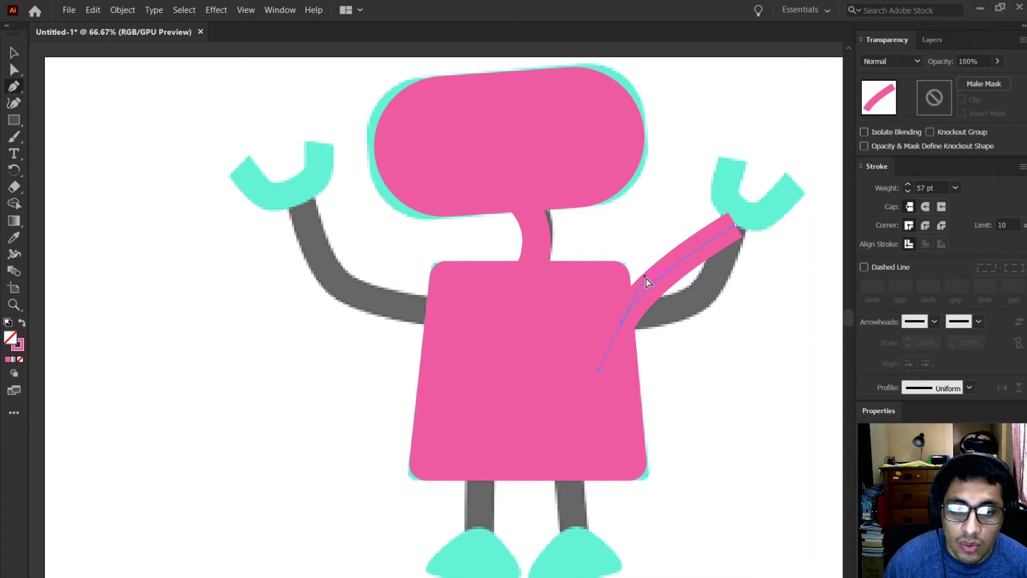
mouse_move(652, 289)
mouse_down()
mouse_move(666, 308)
mouse_move(722, 321)
mouse_move(733, 312)
mouse_move(728, 320)
mouse_up()
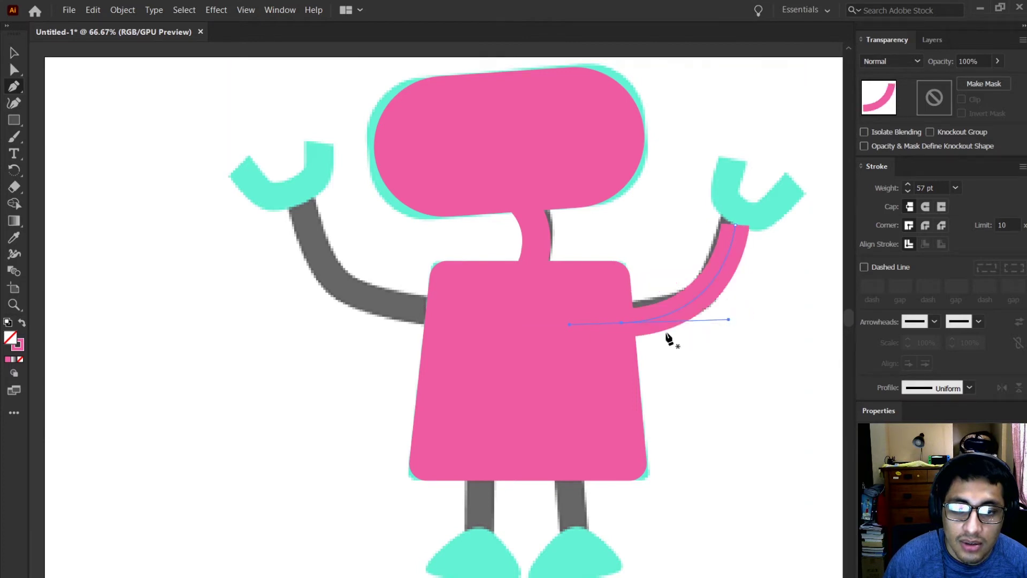
key(alt)
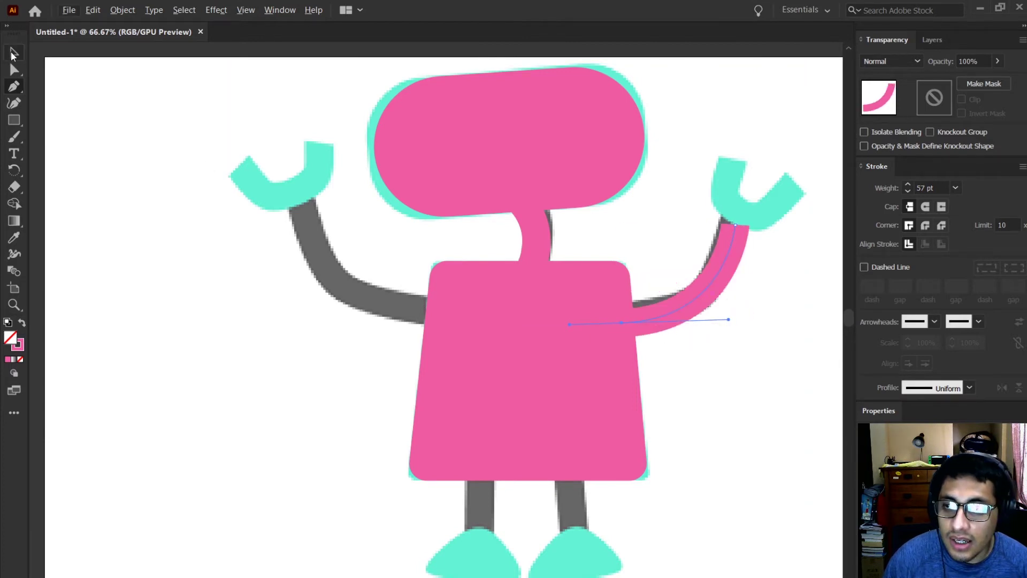
key(v)
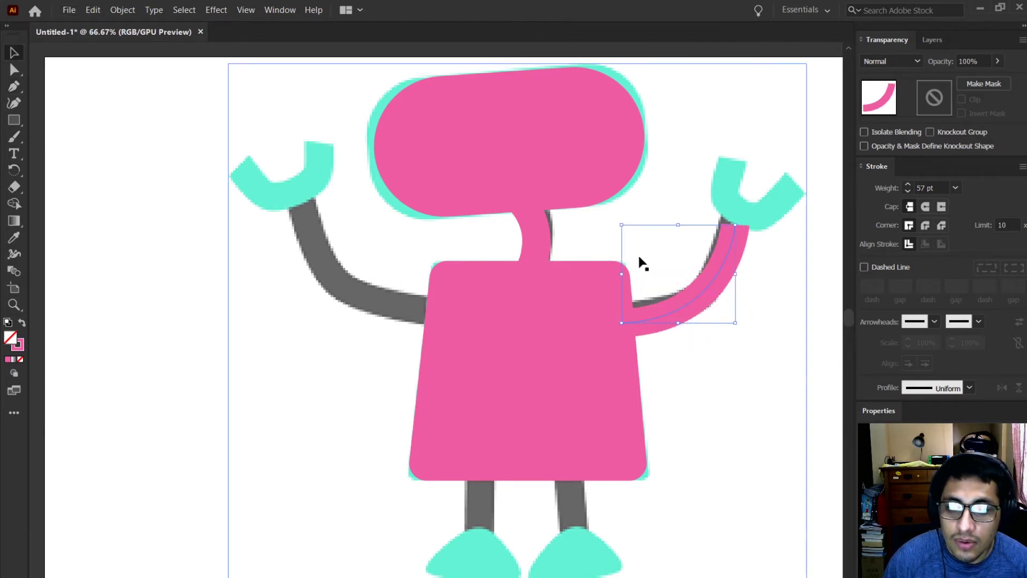
click(699, 298)
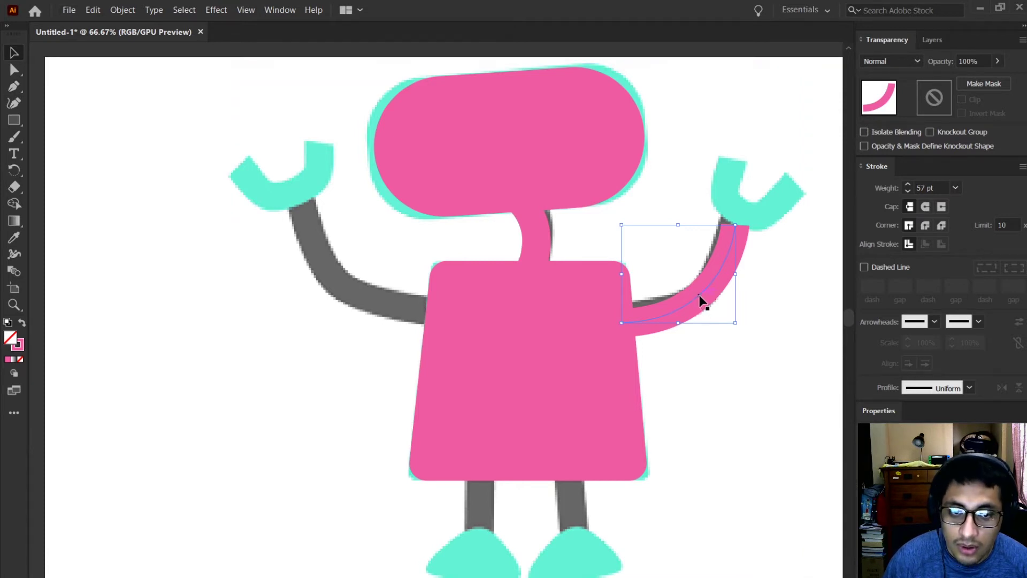
drag(700, 301, 399, 303)
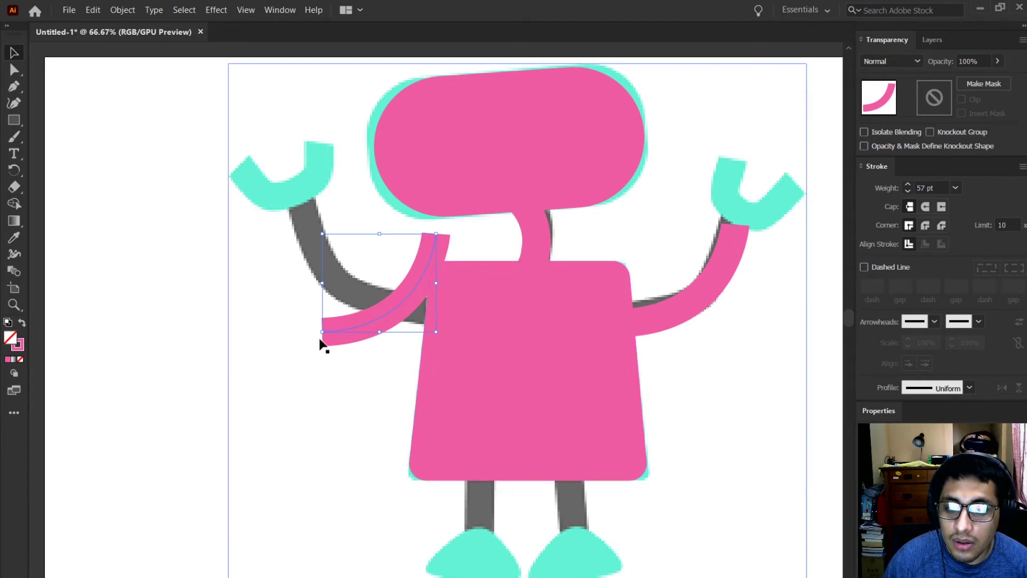
- Rotate the arm copy 270° and move it up about 55 px
drag(316, 332, 265, 184)
drag(401, 342, 395, 340)
key(ctrl+a)
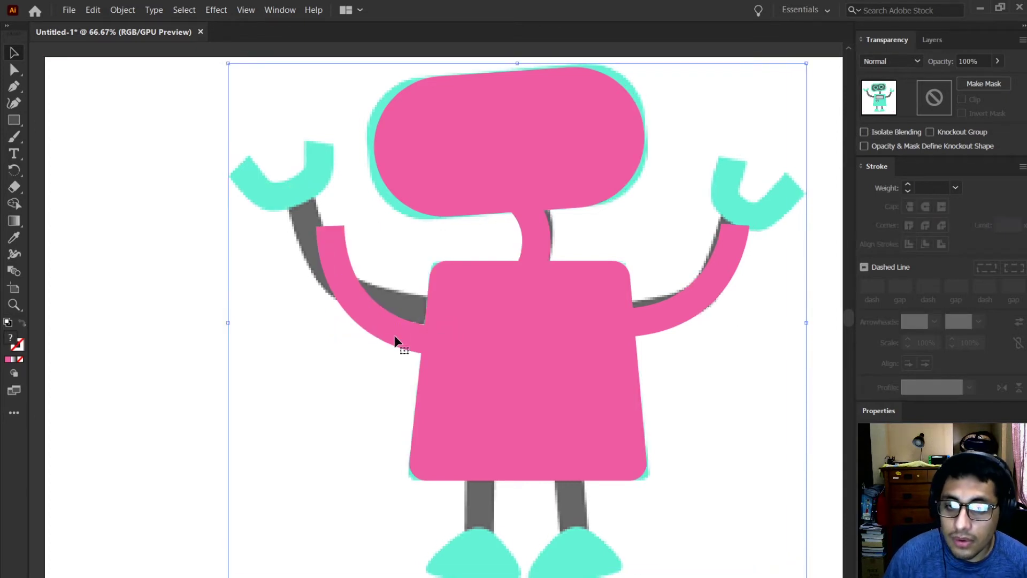
drag(391, 331, 393, 301)
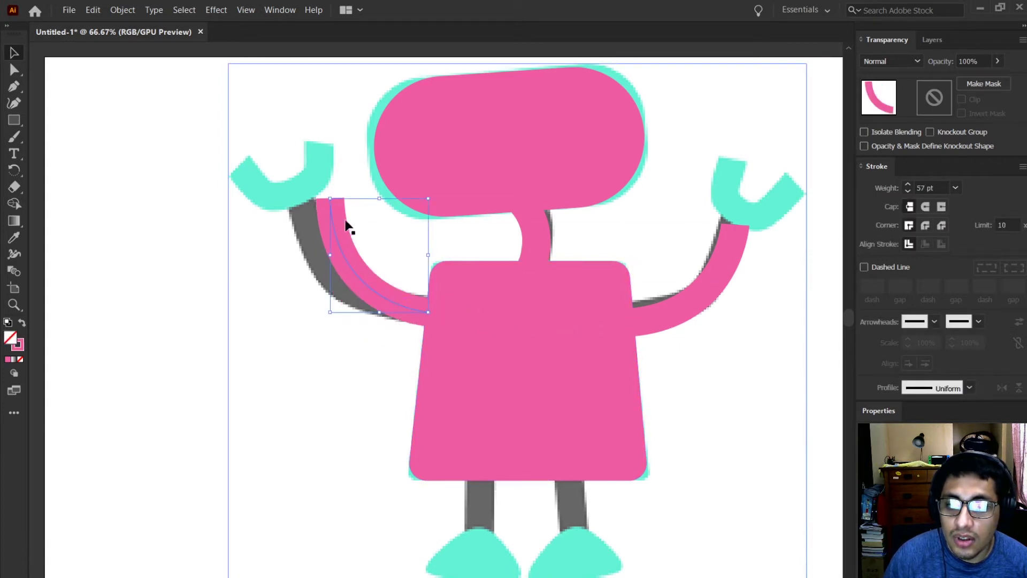
- Drag the copy's top anchor onto the left grey arm and its lower end into the body
click(14, 70)
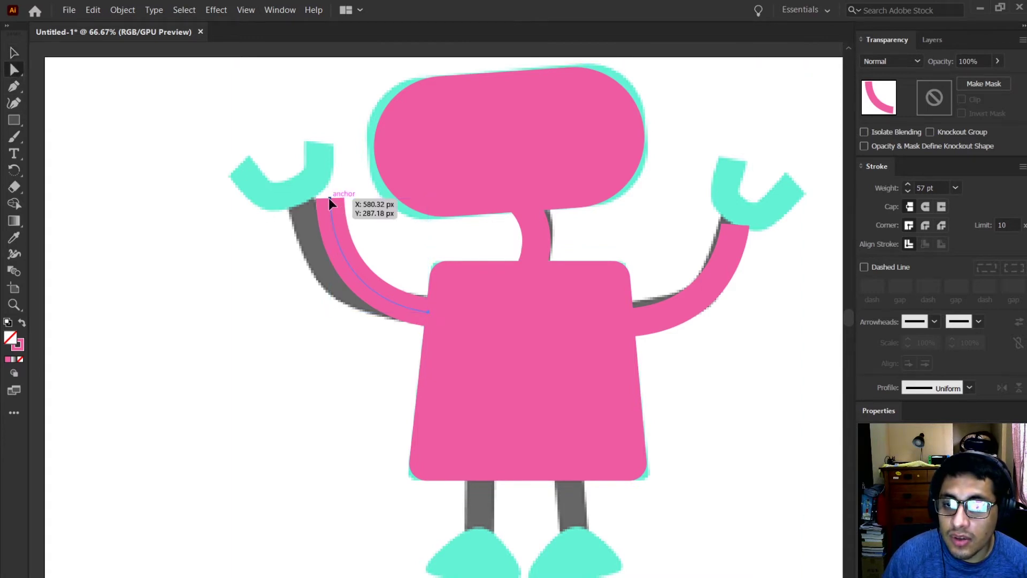
drag(329, 199, 321, 245)
drag(428, 313, 447, 314)
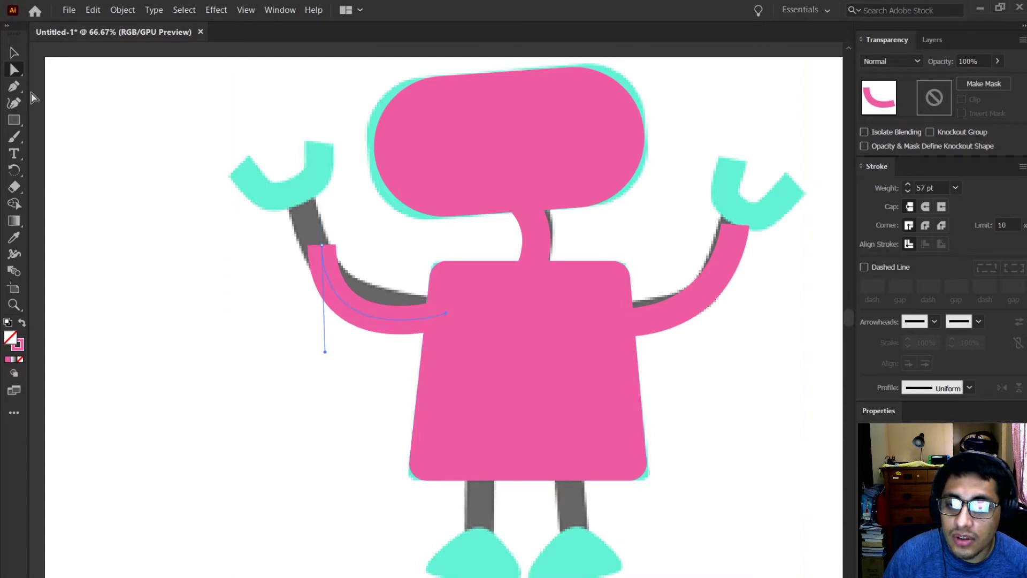
click(14, 53)
key(ctrl+a)
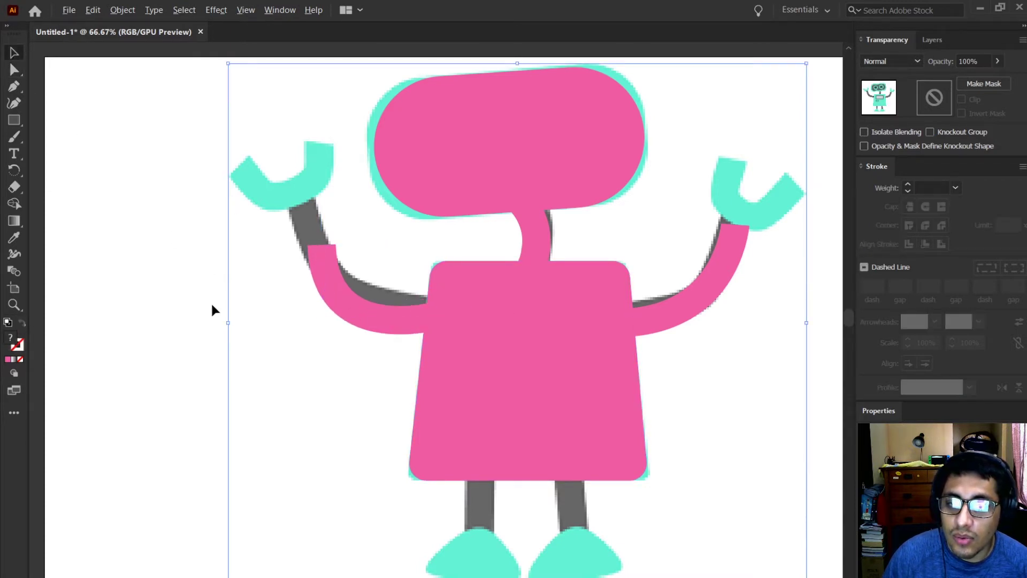
- Resize the pink left arm with its bounding box, stretching it down-left and narrowing it
click(405, 323)
drag(316, 251, 309, 410)
drag(420, 334, 397, 309)
click(383, 319)
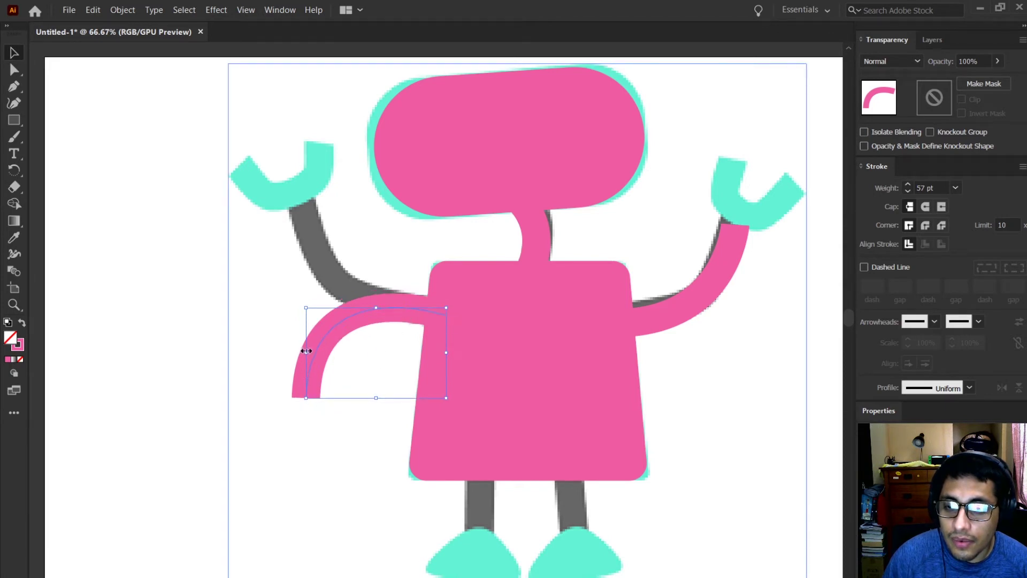
drag(306, 353, 348, 362)
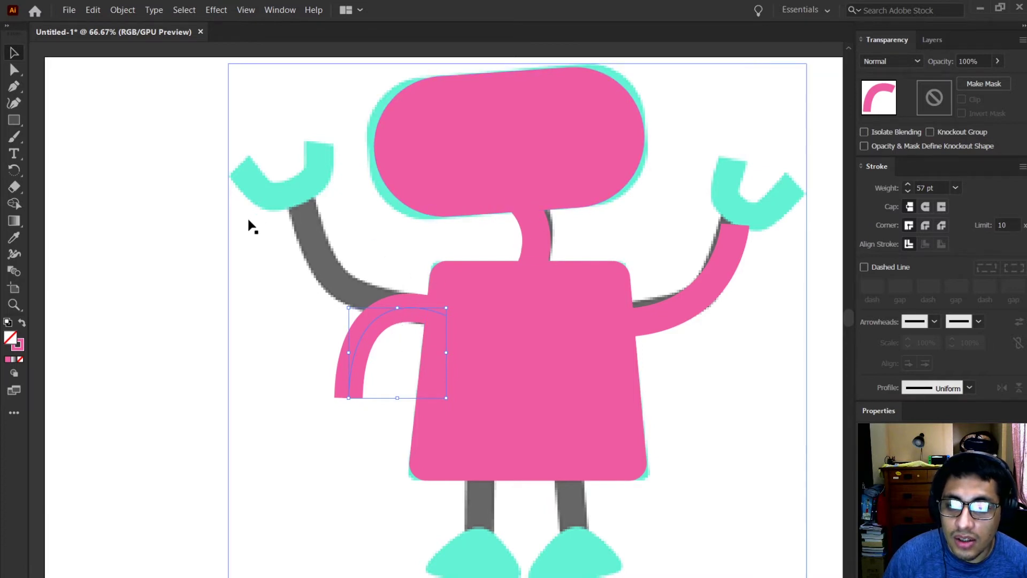
click(274, 219)
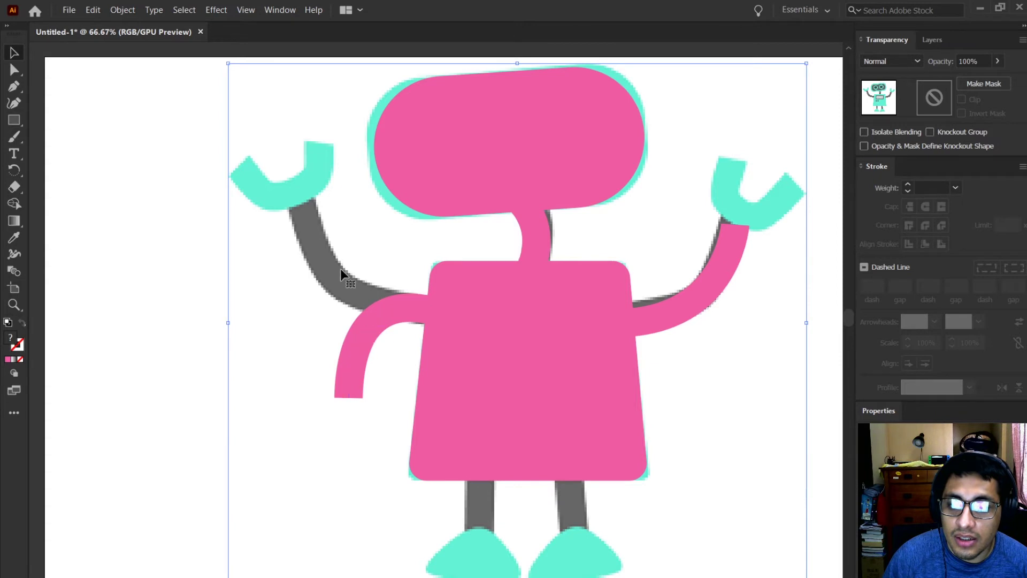
click(367, 331)
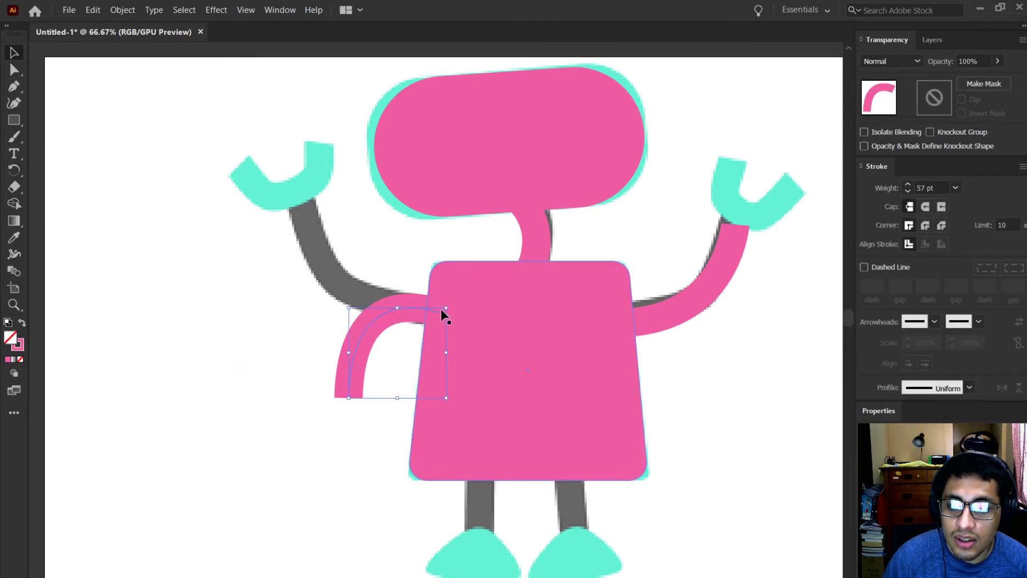
- Drag the left arm's anchors so it bends down, with its top end tucked into the body
click(14, 70)
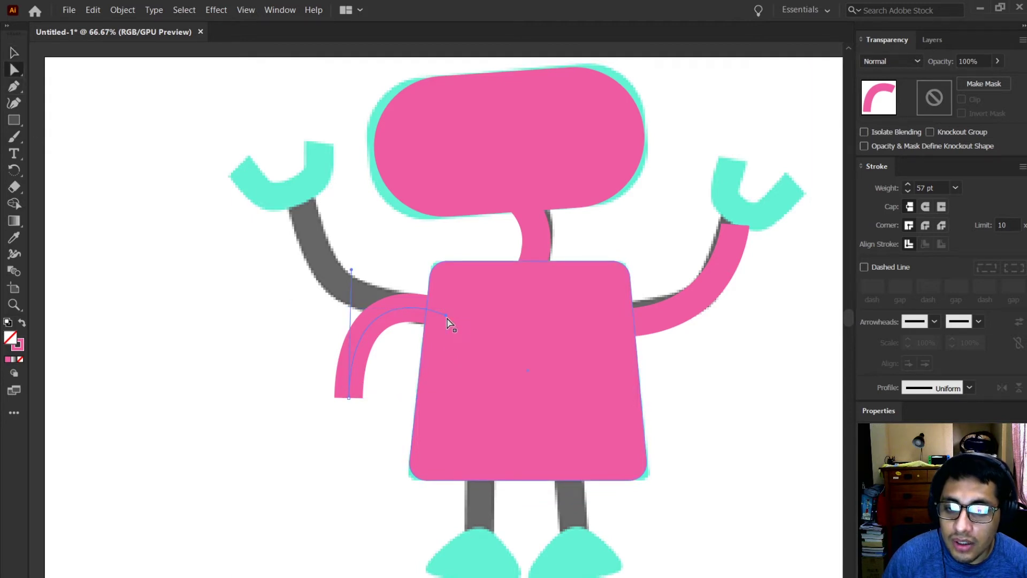
drag(447, 317, 455, 302)
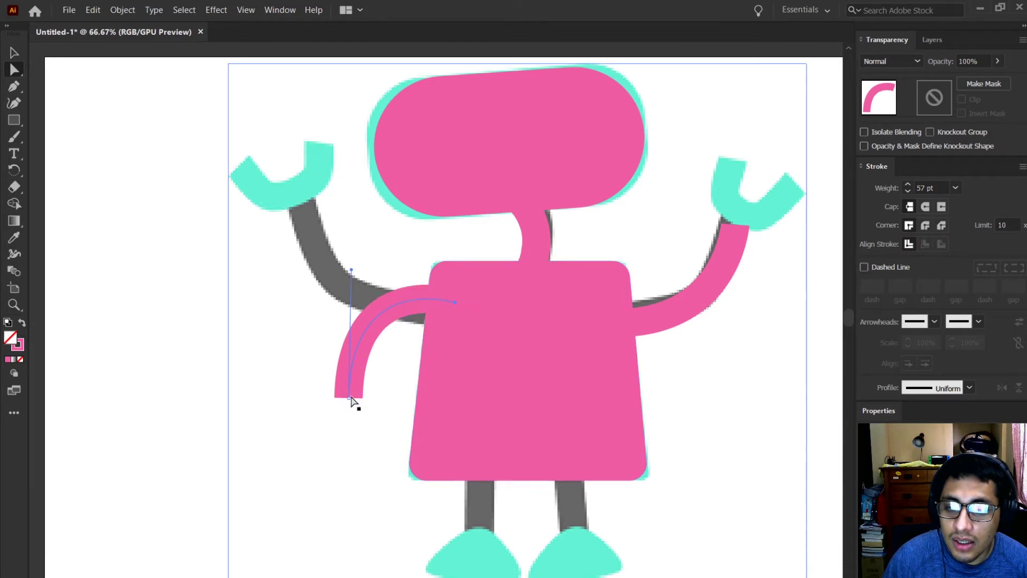
drag(348, 400, 339, 417)
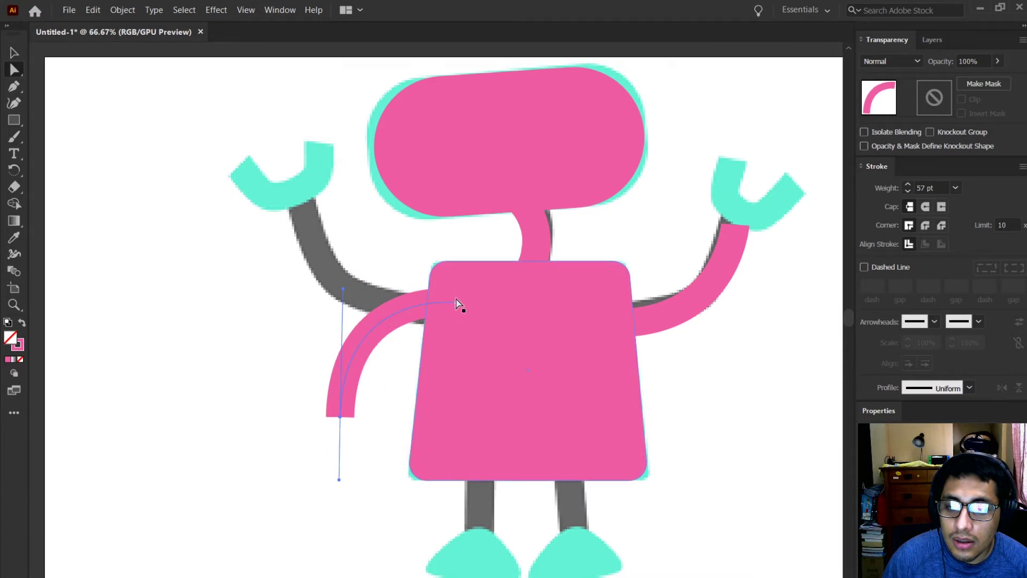
drag(455, 303, 453, 316)
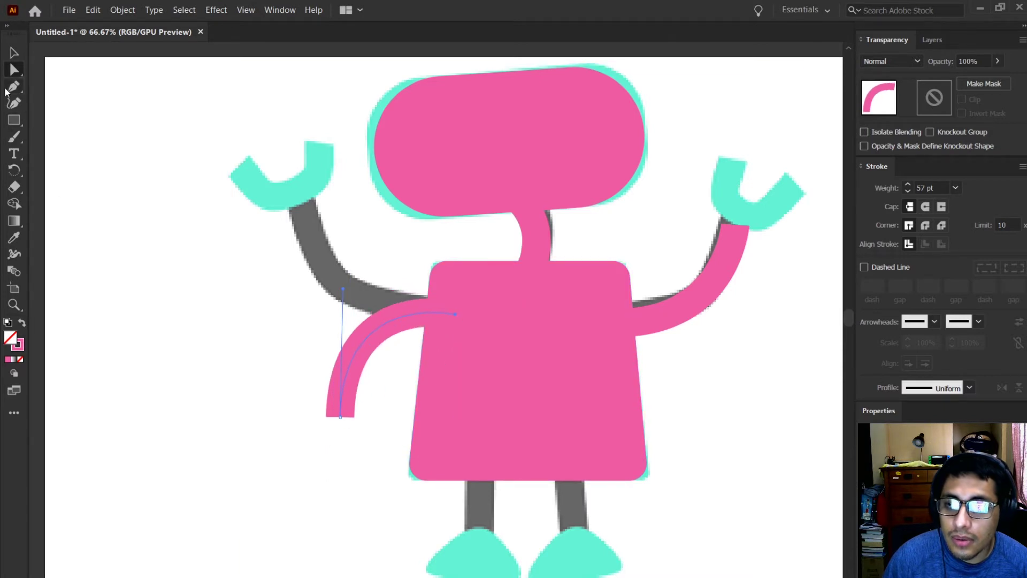
key(v)
click(197, 294)
scroll(197, 294, down, 1)
- Paste the robot reference image and move it to the artboard's upper left
scroll(190, 344, down, 1)
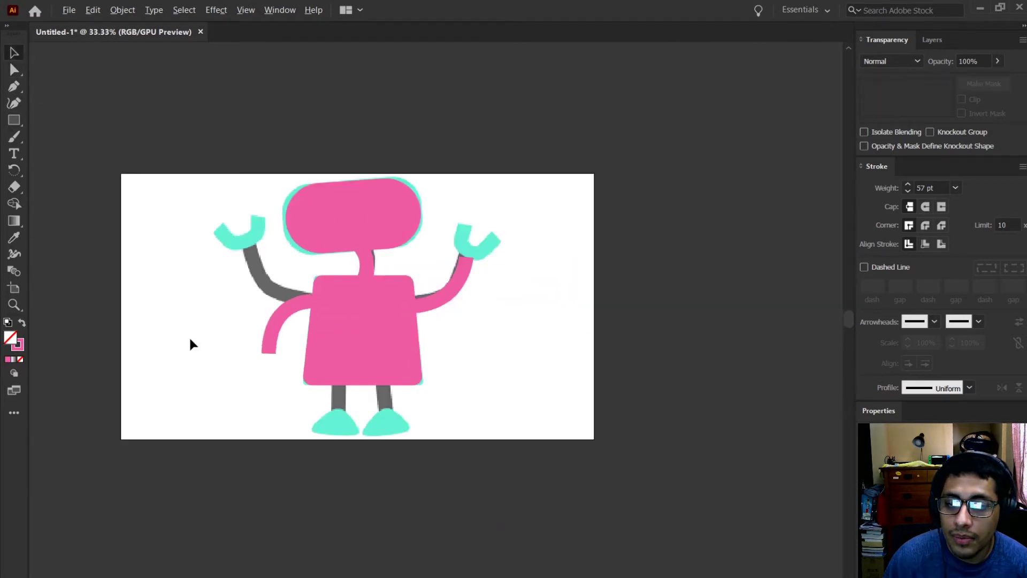
scroll(190, 344, up, 1)
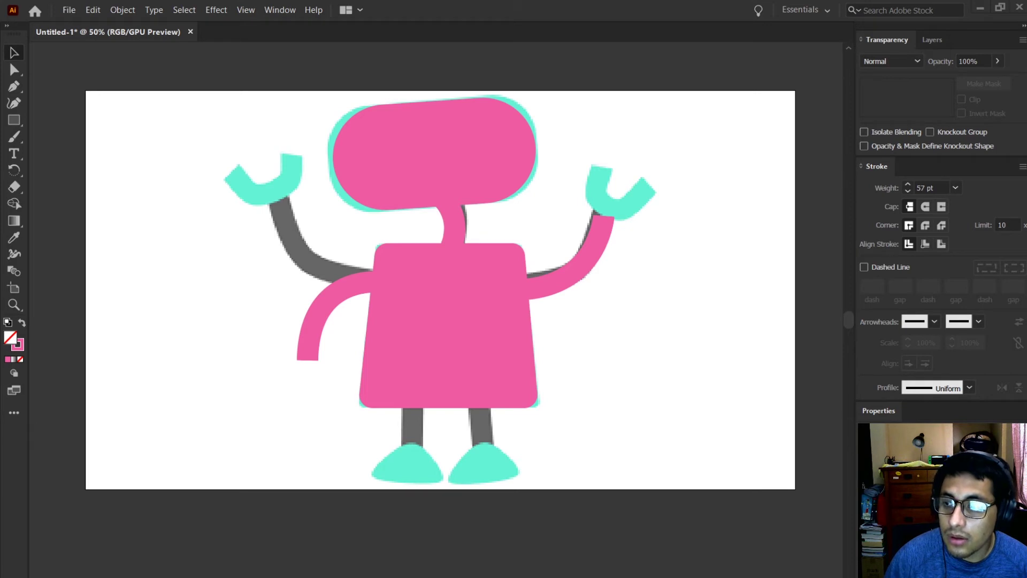
key(ctrl+v)
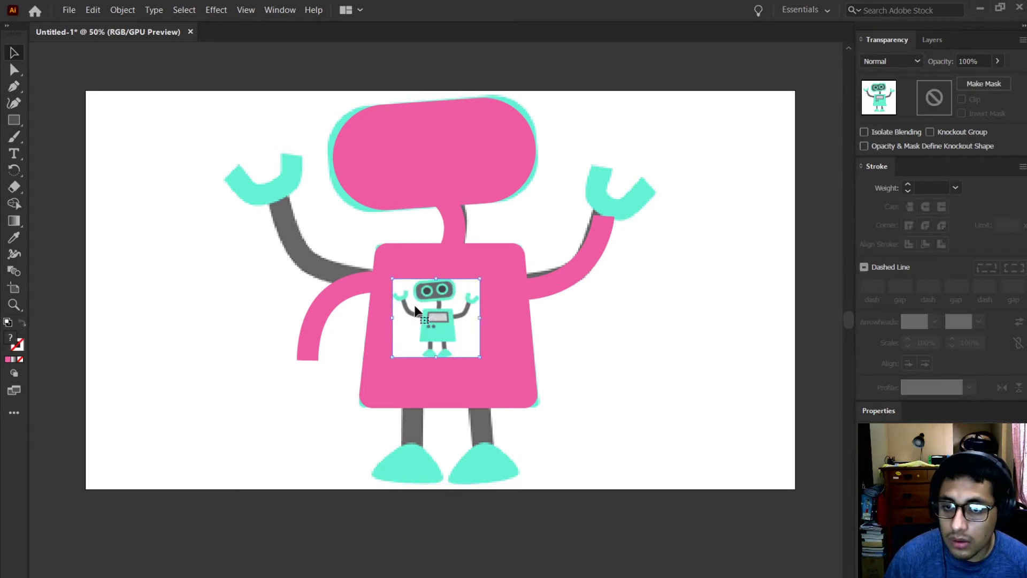
key(ctrl+z)
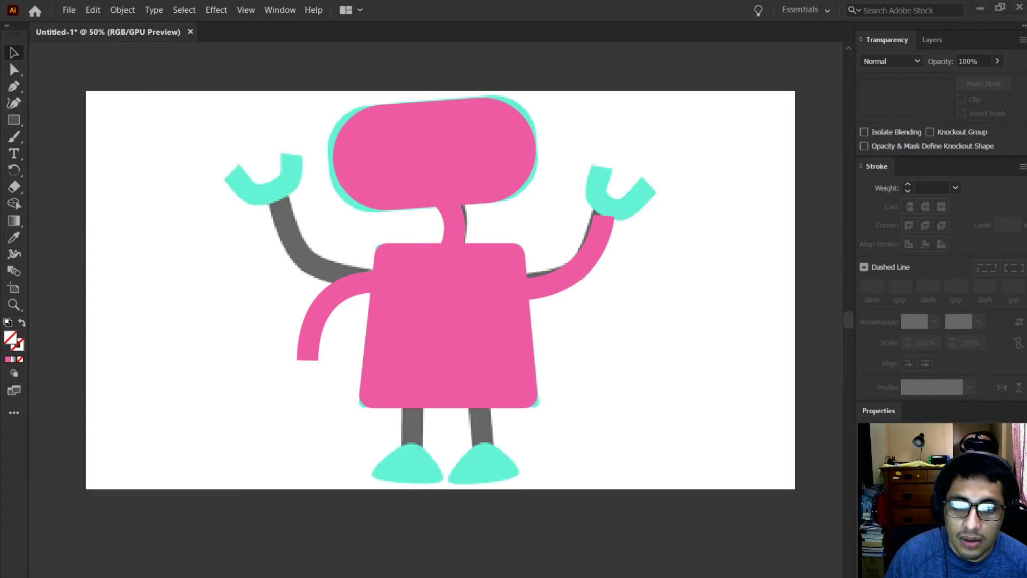
key(ctrl+a)
key(ctrl+v)
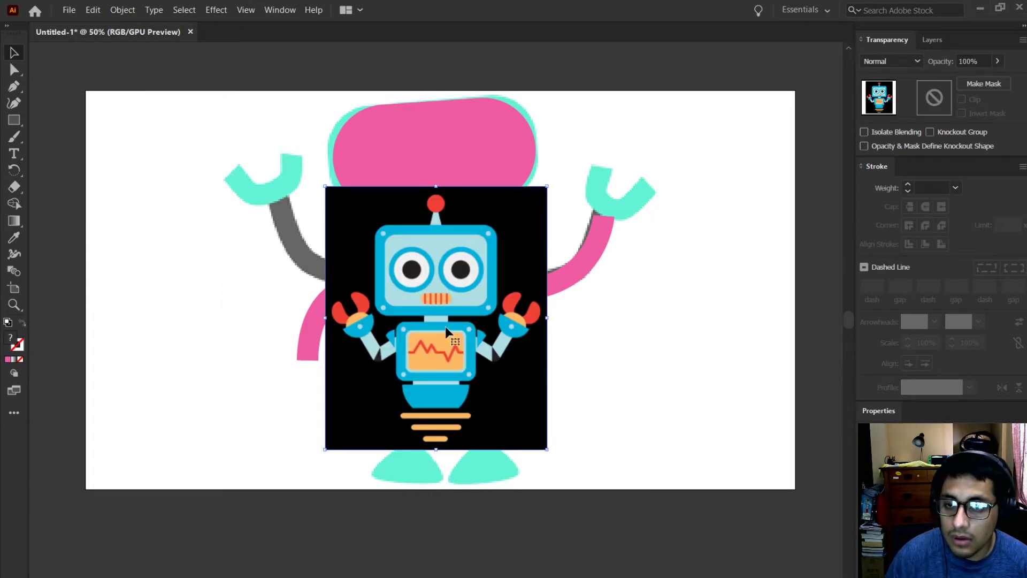
drag(403, 275, 147, 196)
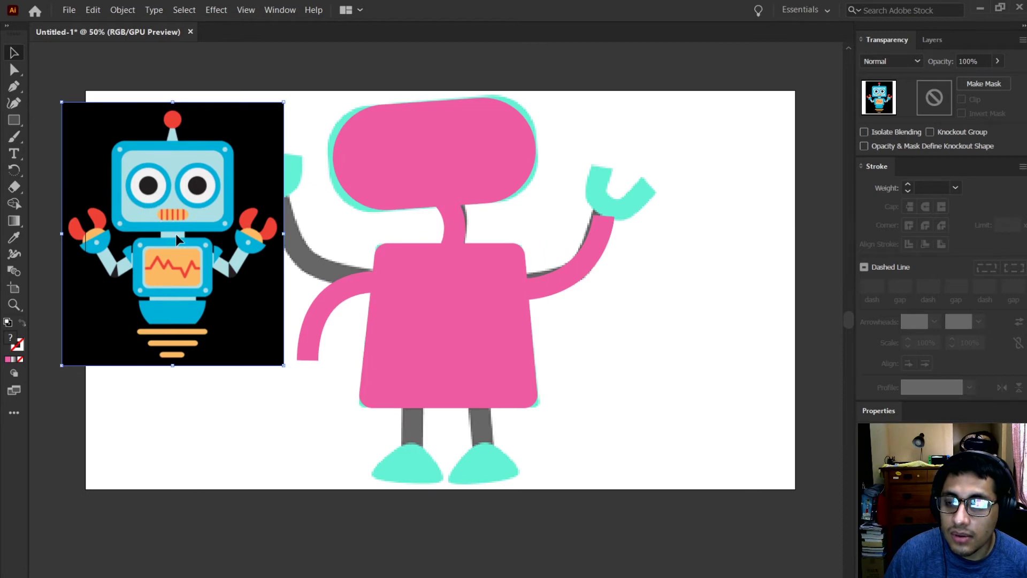
drag(176, 233, 188, 216)
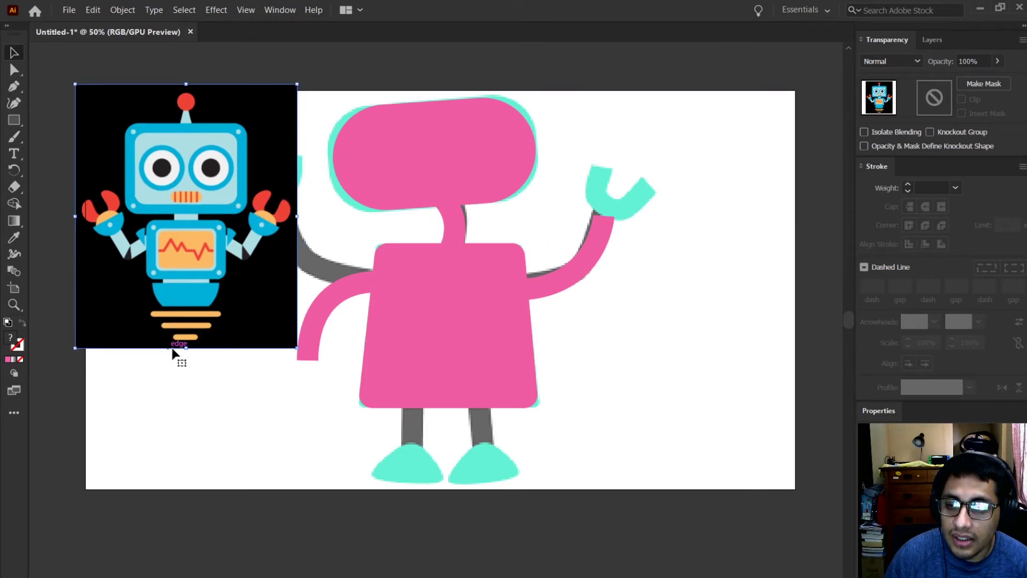
click(167, 401)
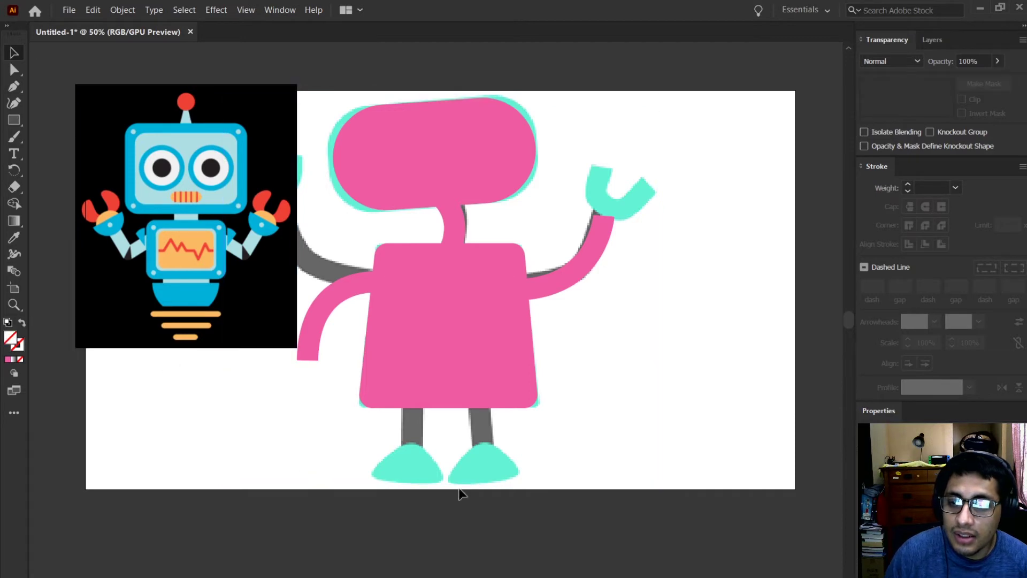
drag(493, 485, 503, 452)
scroll(484, 425, up, 2)
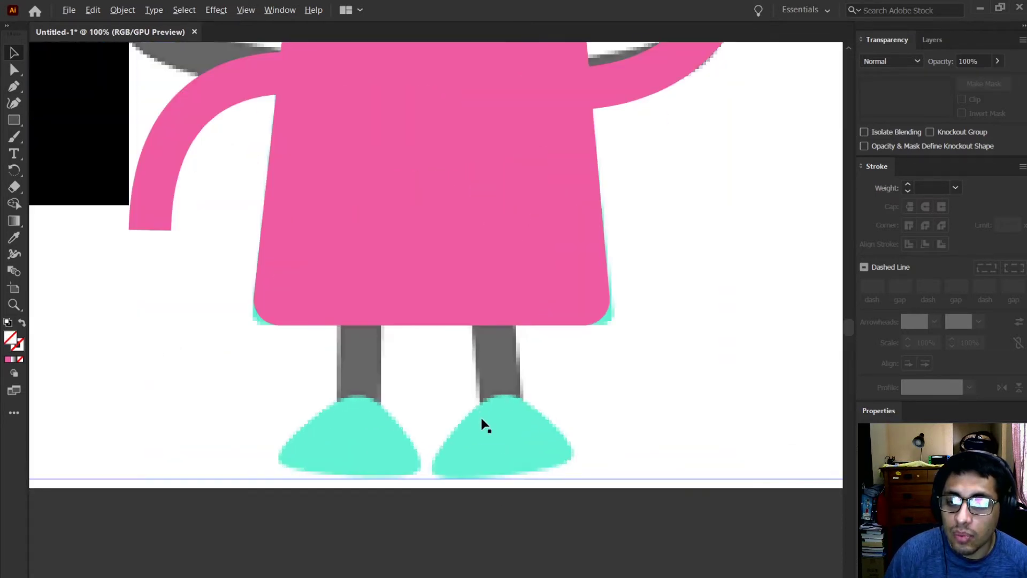
drag(476, 415, 486, 431)
scroll(486, 431, down, 1)
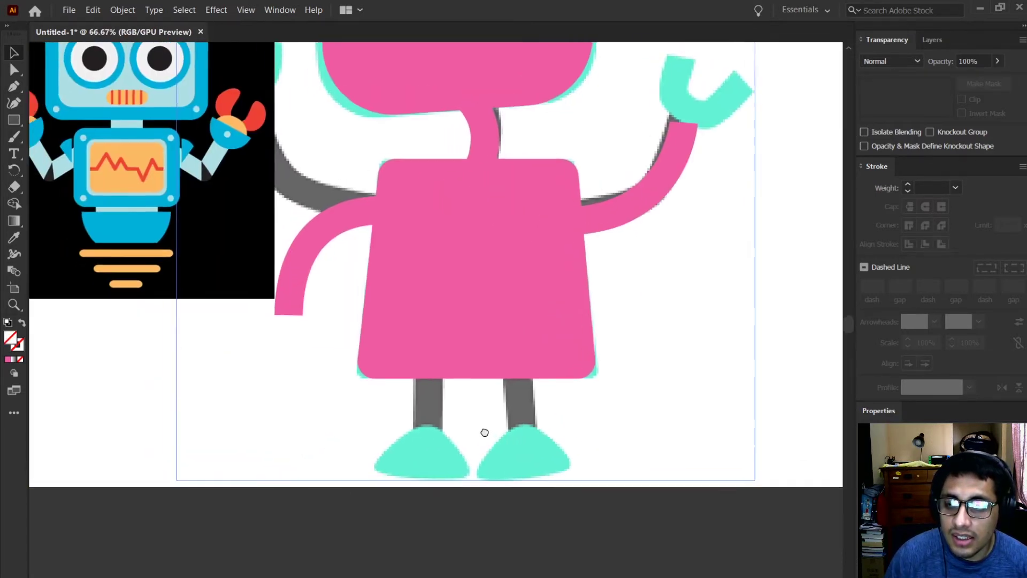
click(18, 86)
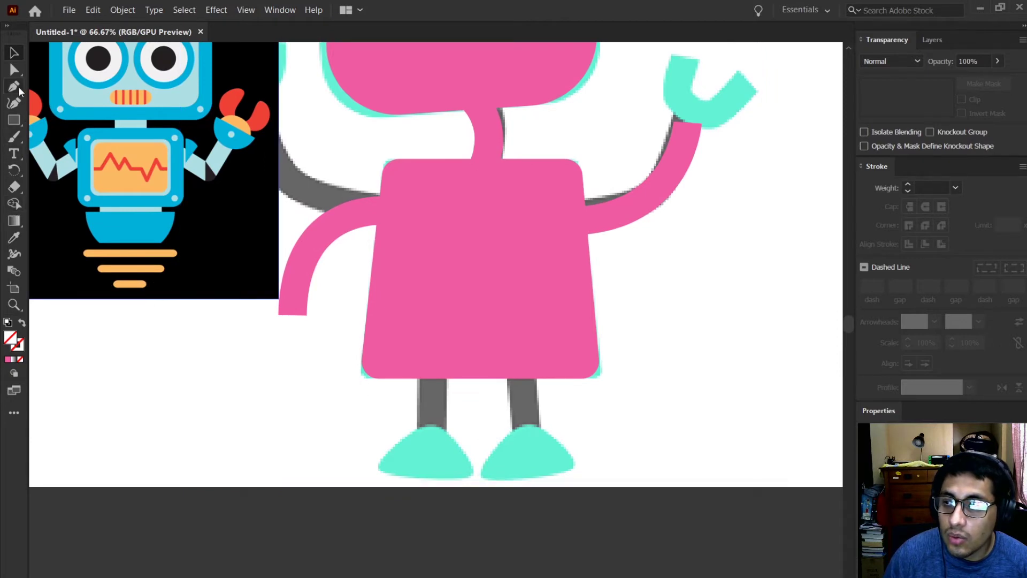
click(15, 121)
drag(351, 400, 596, 420)
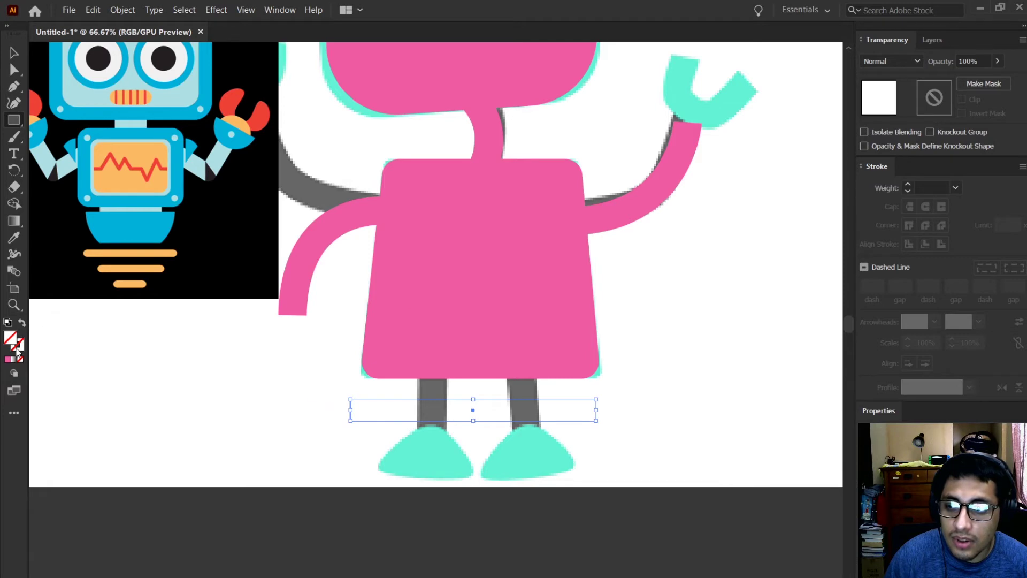
click(7, 359)
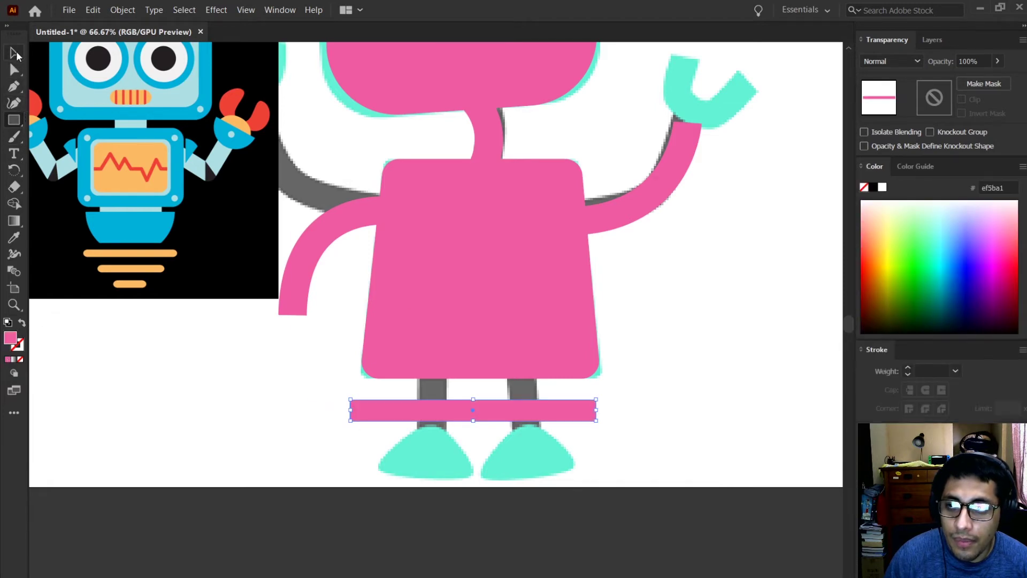
click(14, 52)
drag(511, 402, 527, 408)
drag(602, 409, 593, 410)
click(650, 395)
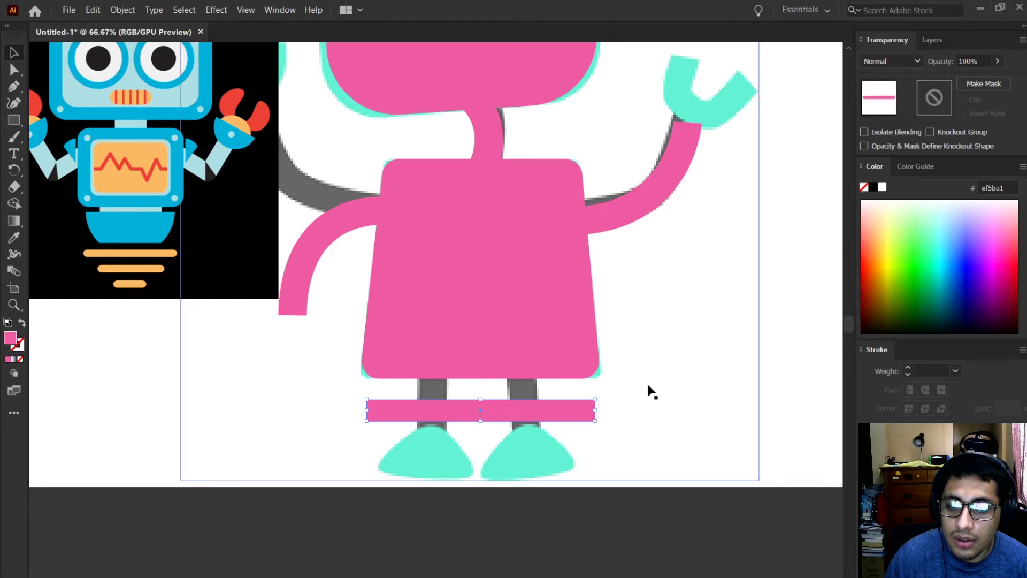
click(528, 410)
scroll(524, 418, up, 3)
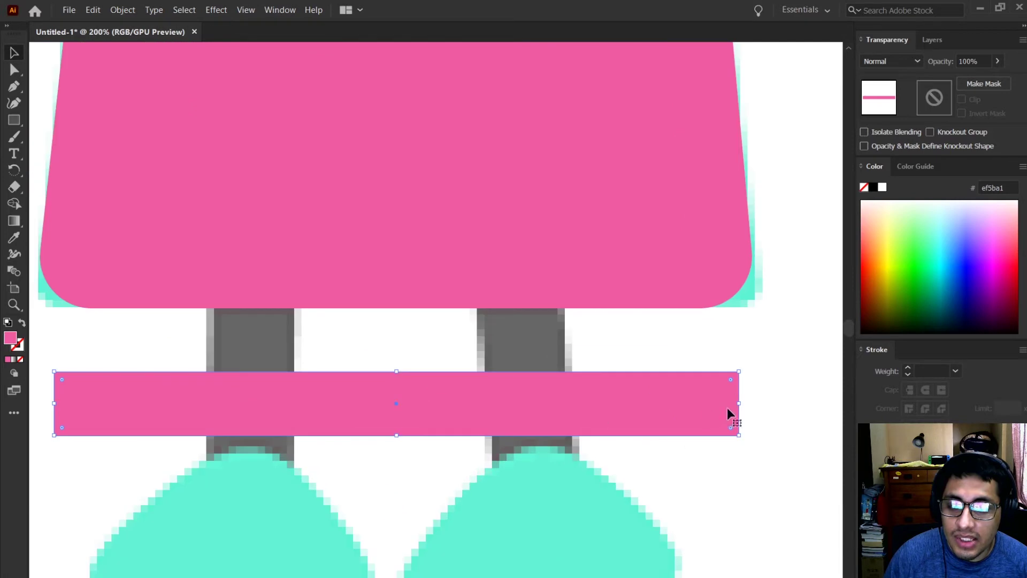
drag(730, 378, 629, 406)
click(667, 492)
scroll(666, 489, down, 3)
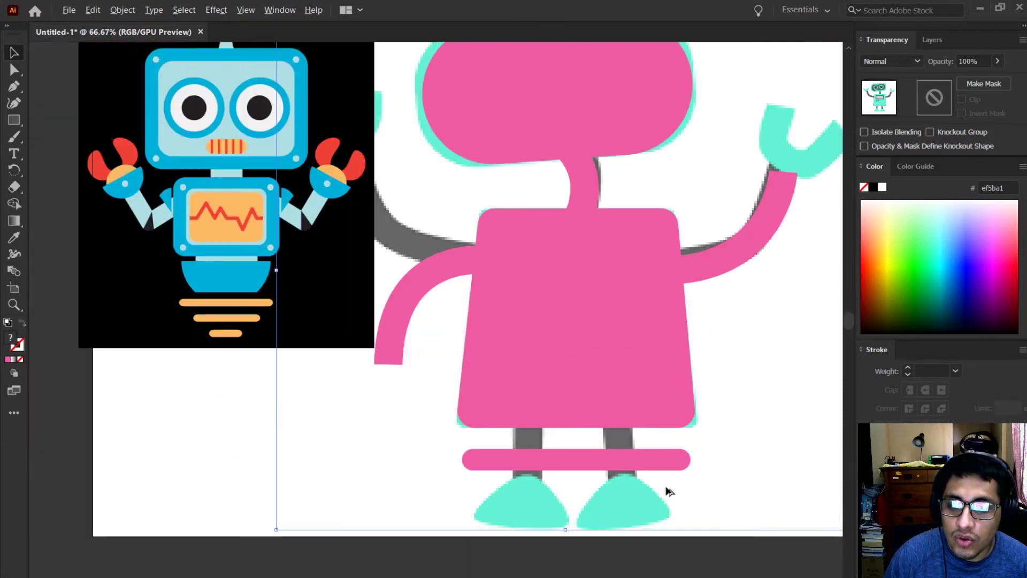
drag(666, 498, 623, 478)
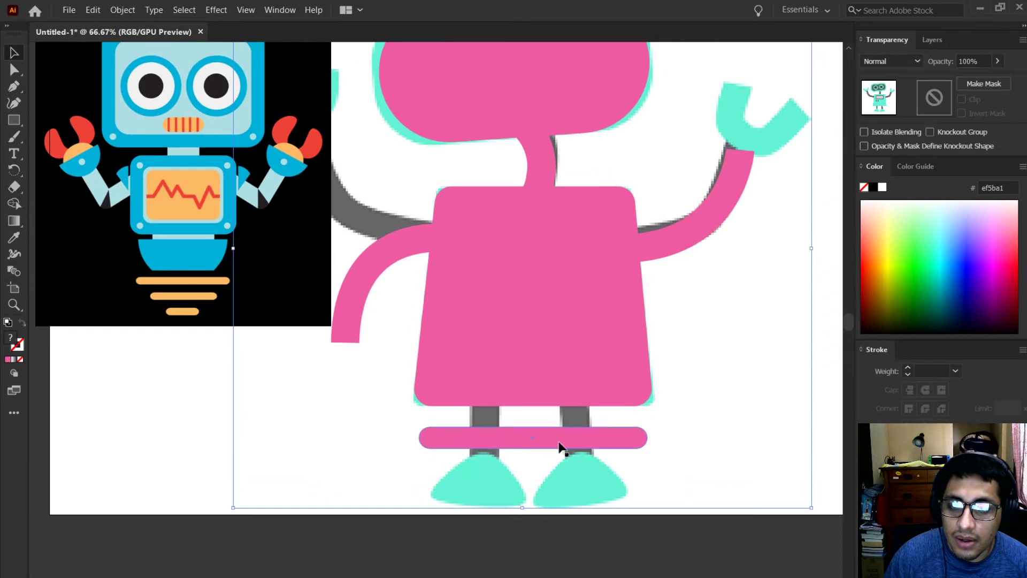
scroll(517, 231, up, 2)
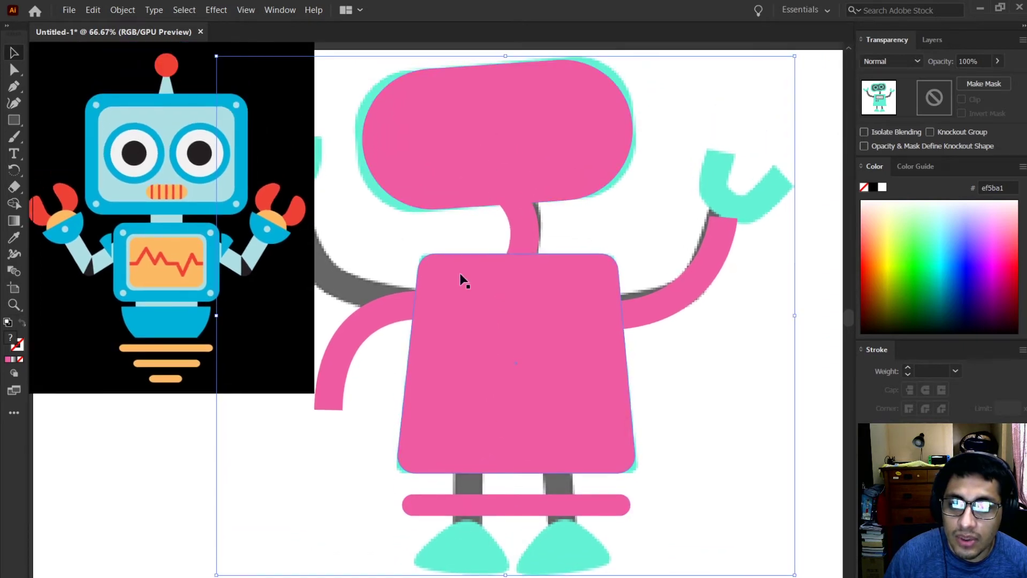
drag(505, 401, 515, 263)
click(611, 358)
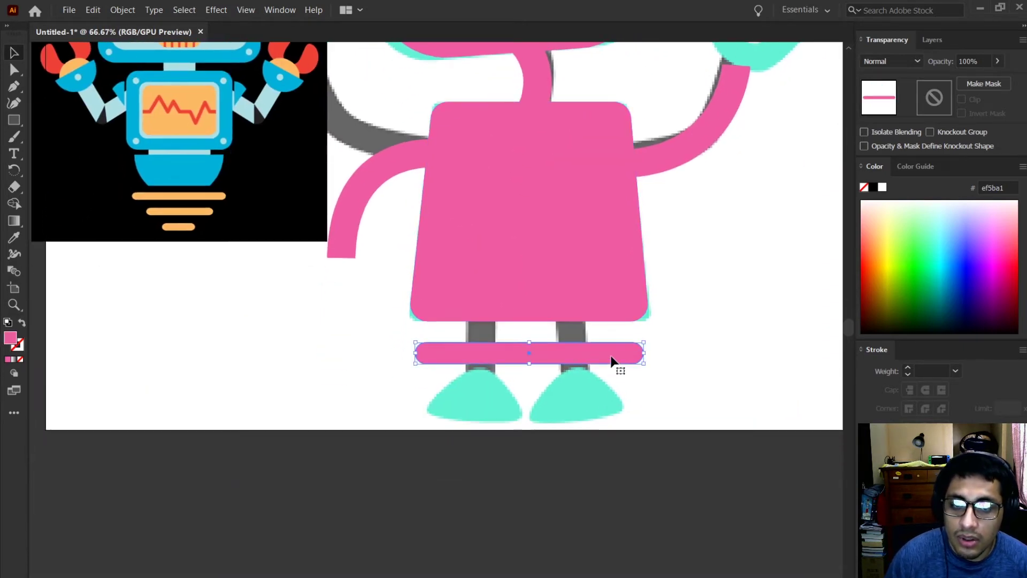
key(Delete)
drag(727, 340, 739, 408)
click(679, 398)
- Draw a straight horizontal line across the legs below the body
key(p)
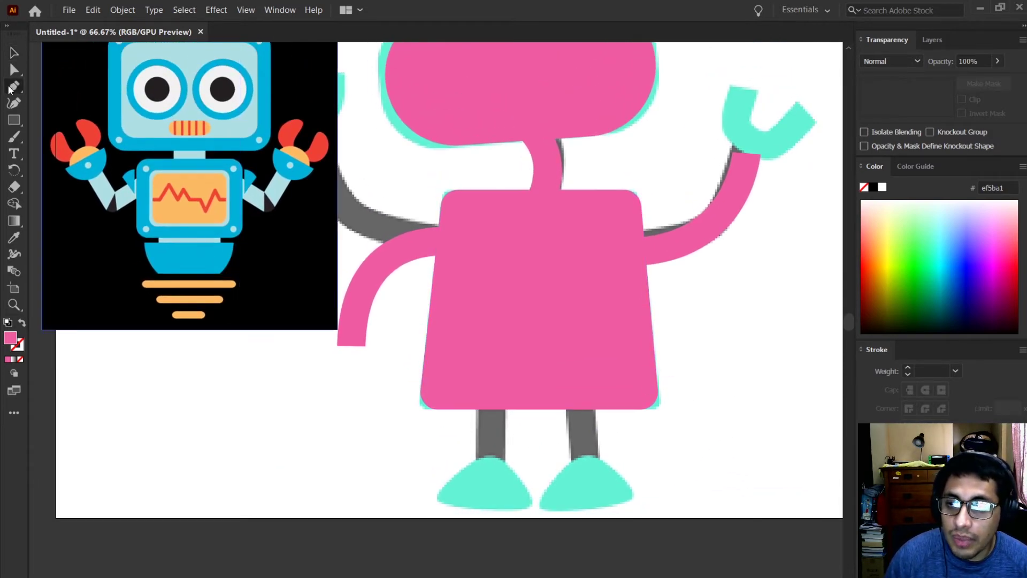
click(420, 439)
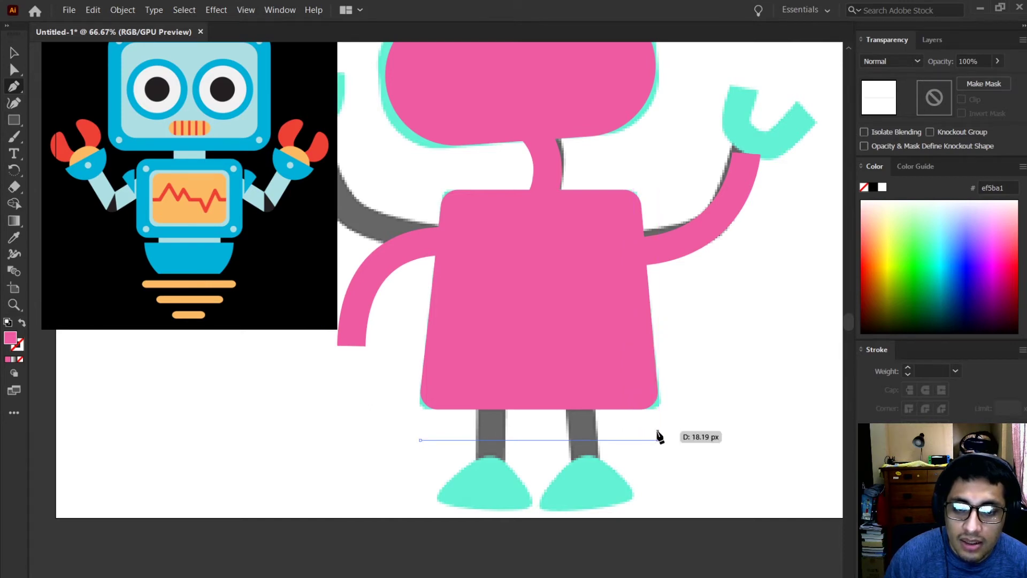
click(658, 439)
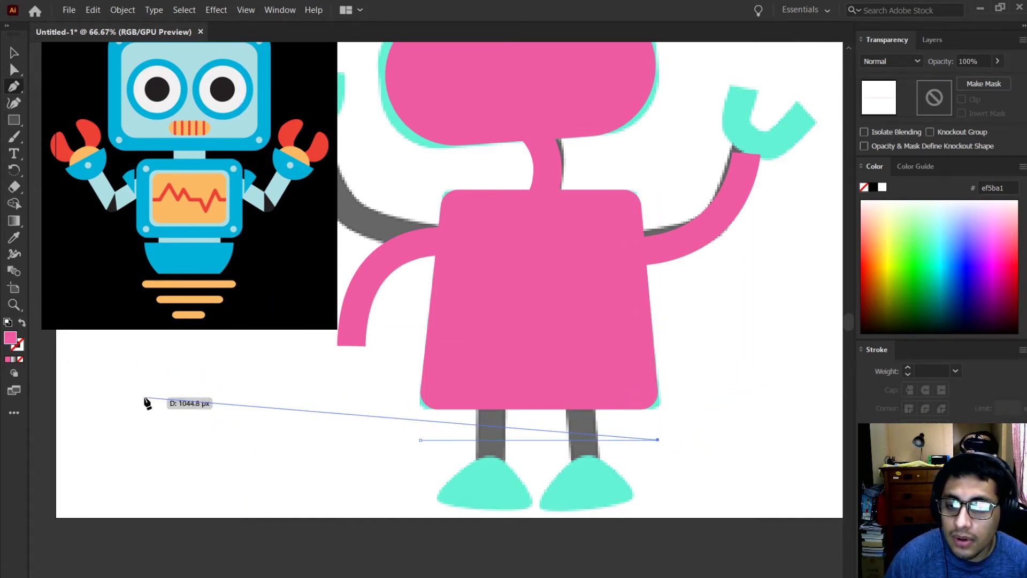
key(Escape)
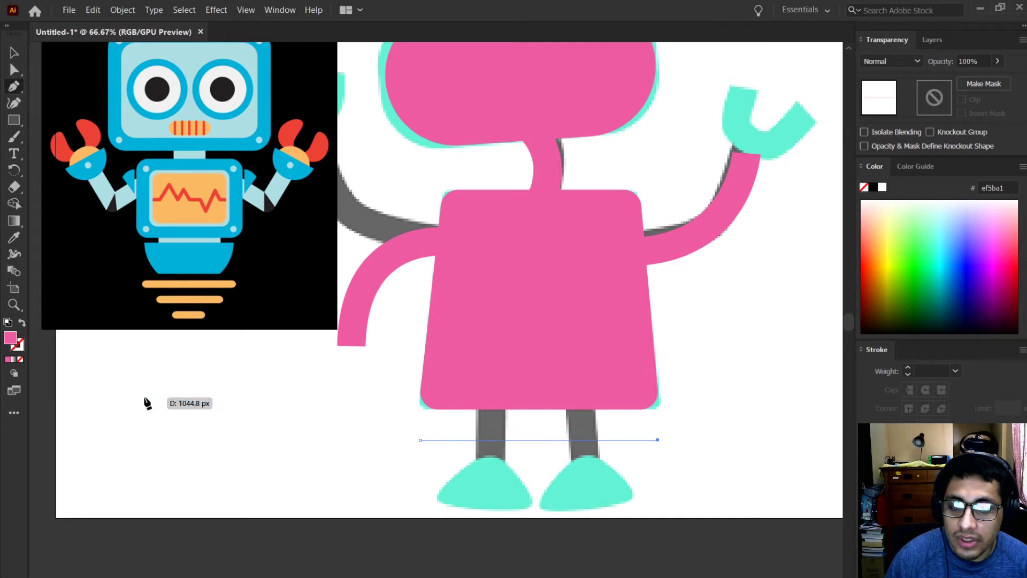
- Give the line no fill and a pink stroke weighted 45 pt
click(21, 359)
click(8, 360)
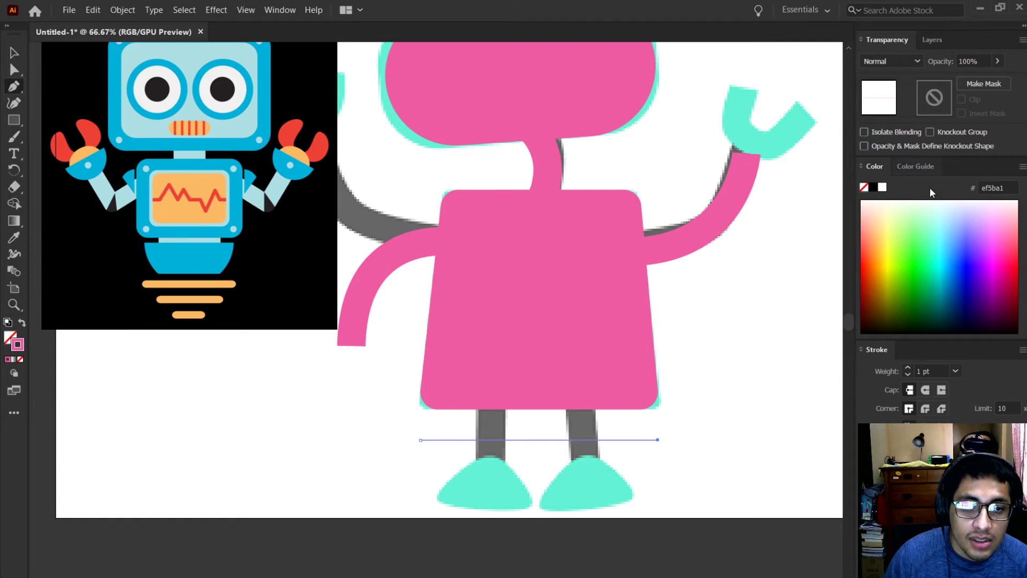
key(F6)
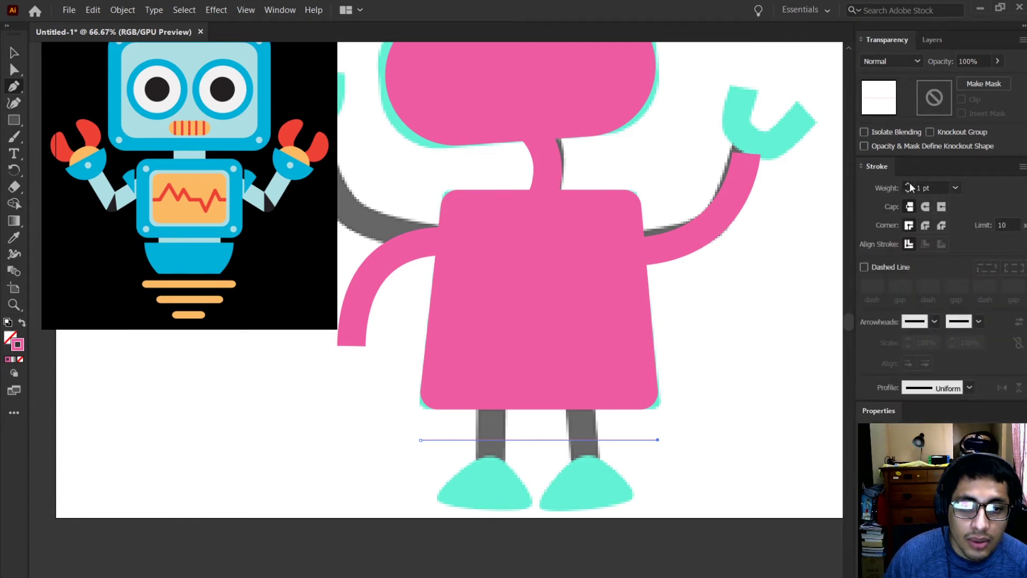
click(909, 182)
click(909, 184)
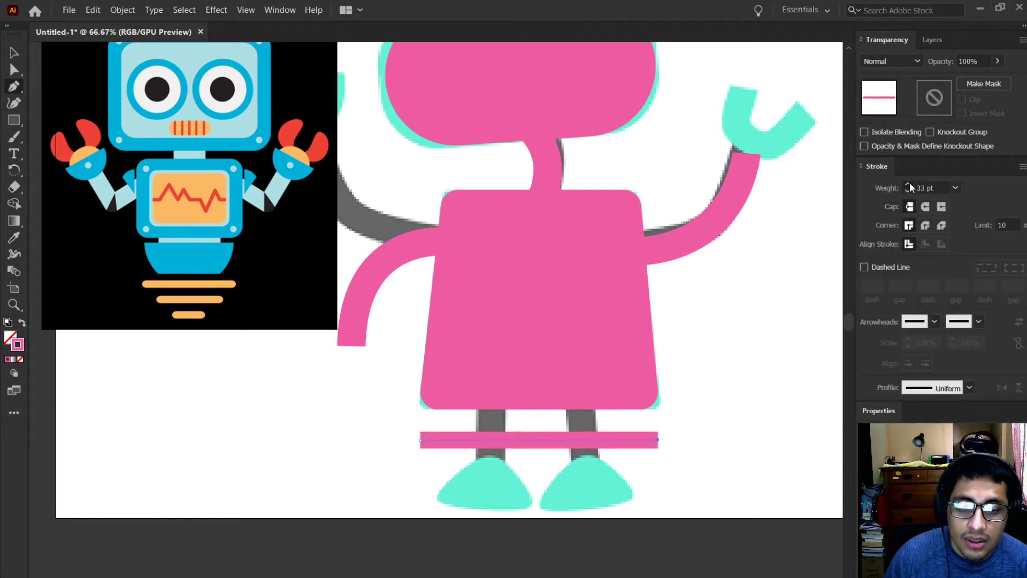
scroll(716, 433, down, 1)
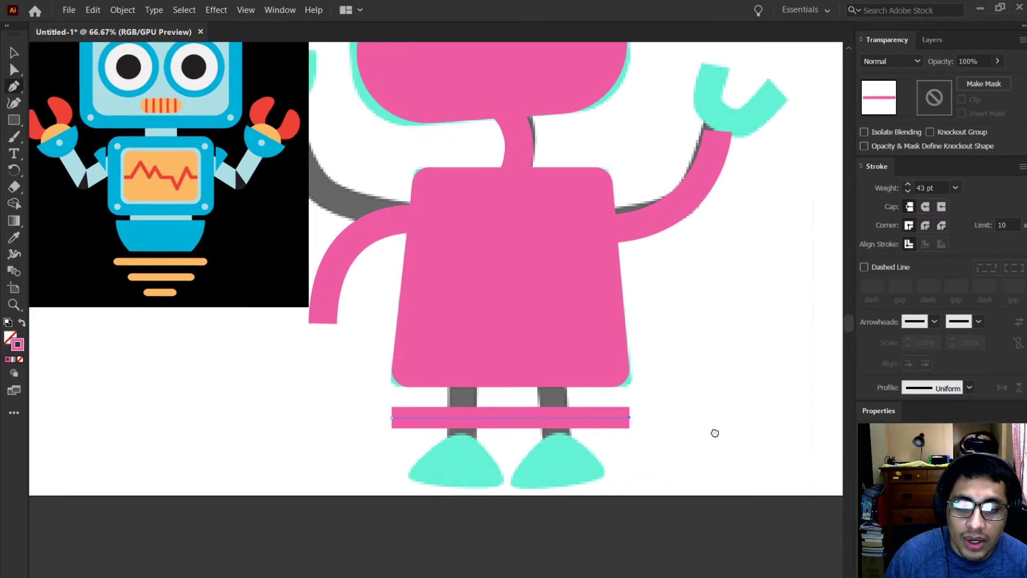
scroll(679, 418, up, 1)
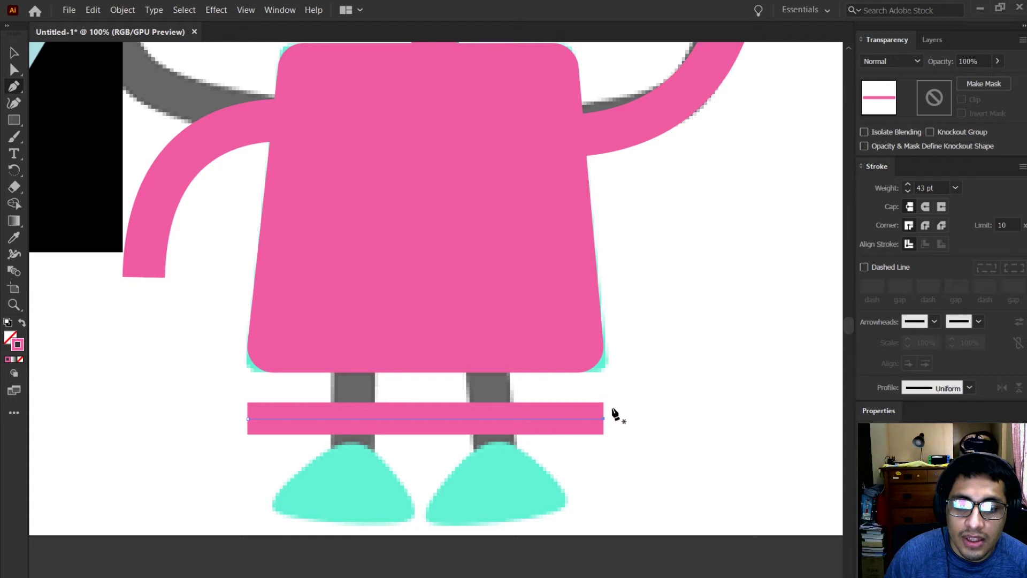
click(908, 184)
click(908, 184)
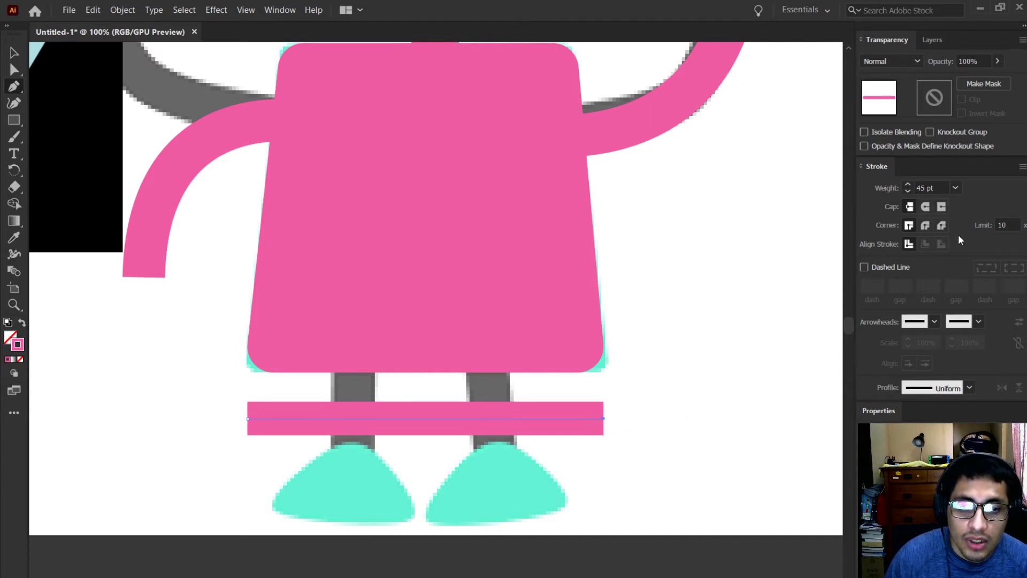
- Give the belt line rounded caps and deselect it
click(941, 208)
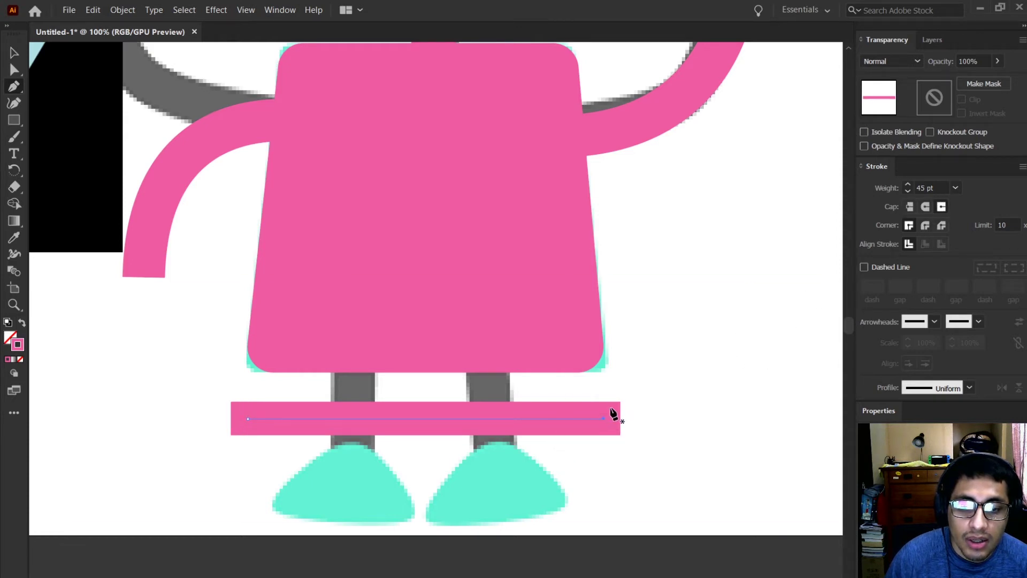
click(926, 207)
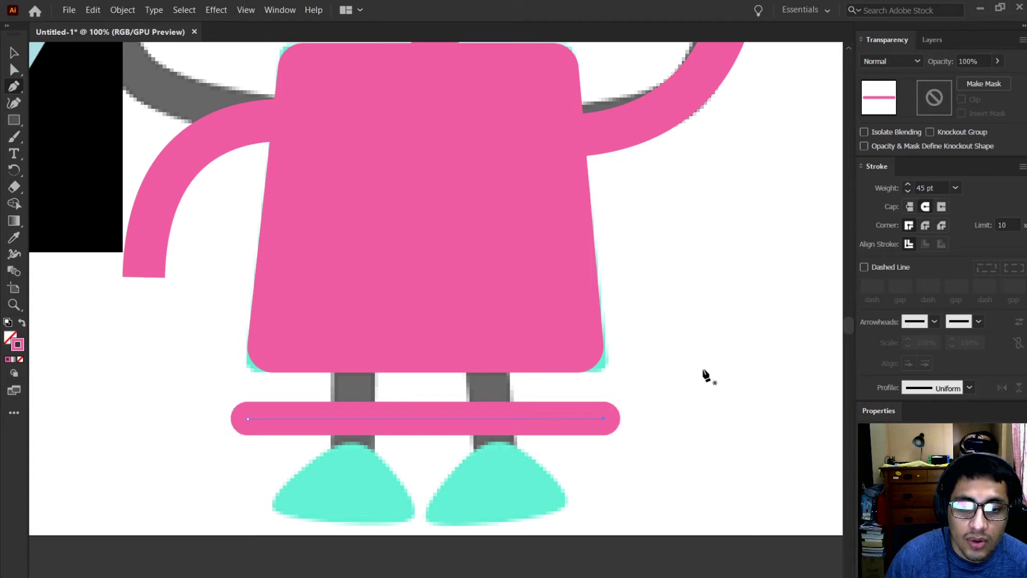
click(14, 53)
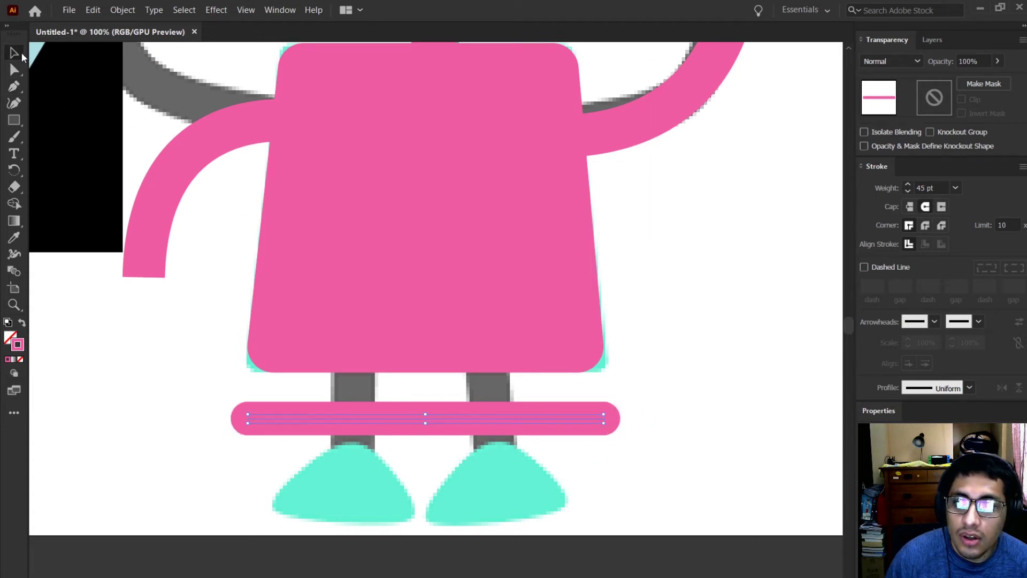
click(206, 400)
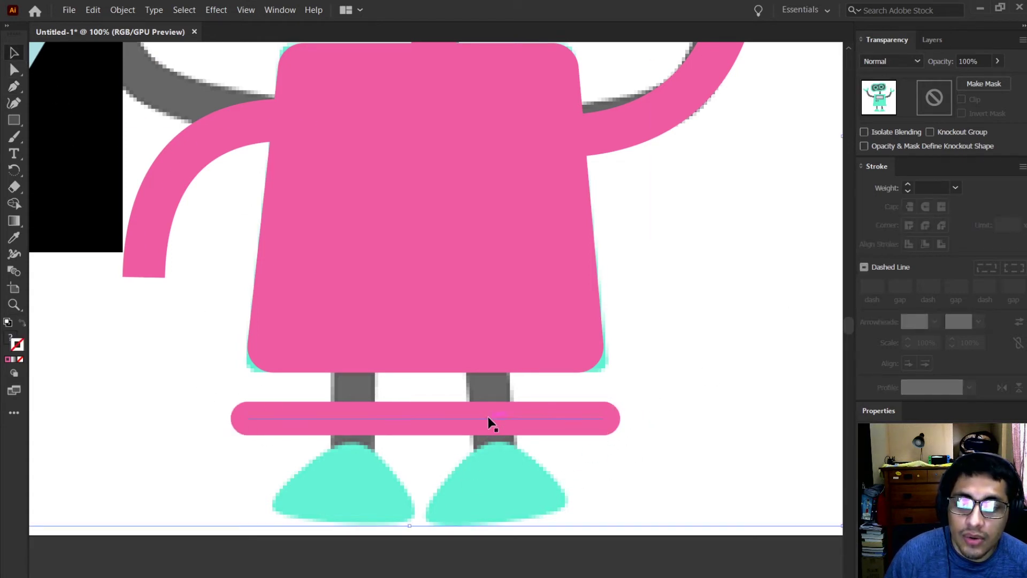
scroll(492, 423, down, 3)
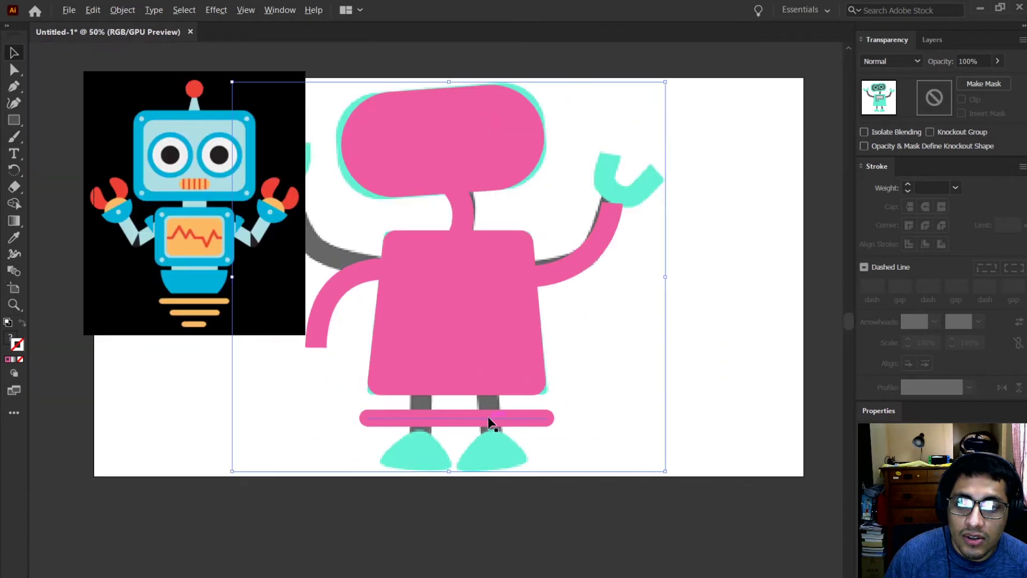
- Draw a seven-point heartbeat zigzag path to the right of the body
click(14, 88)
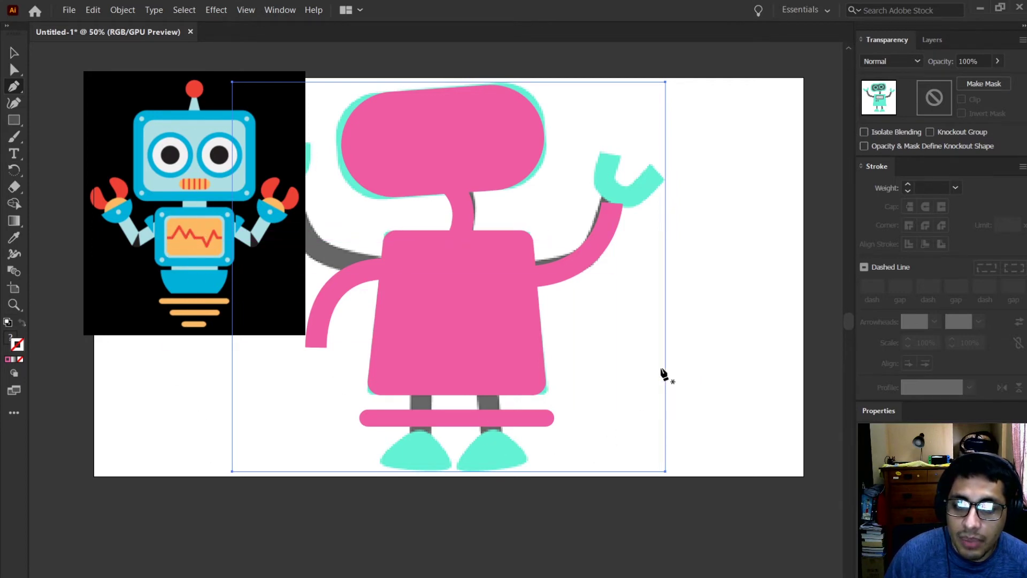
click(585, 357)
click(619, 356)
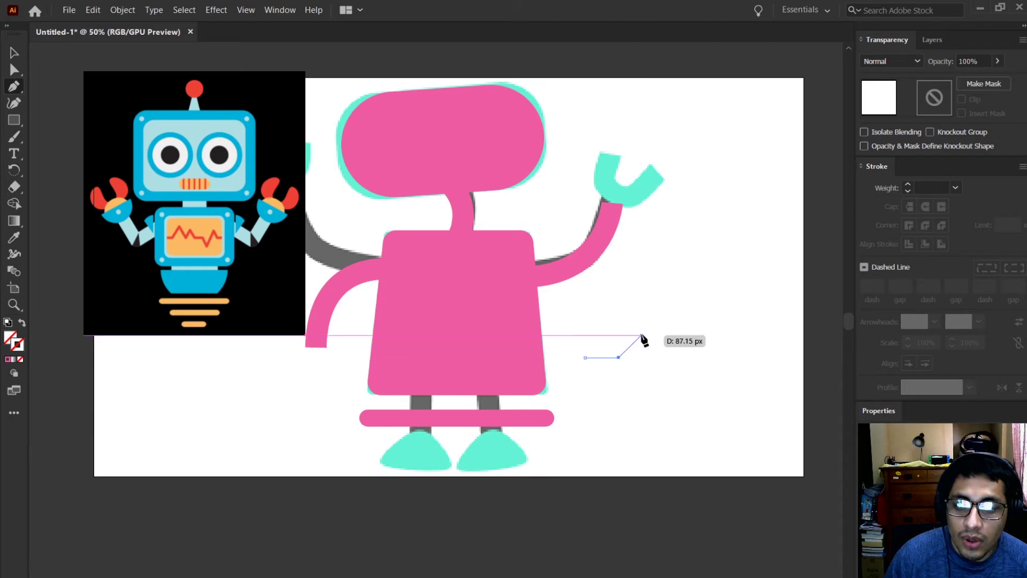
click(637, 319)
click(657, 395)
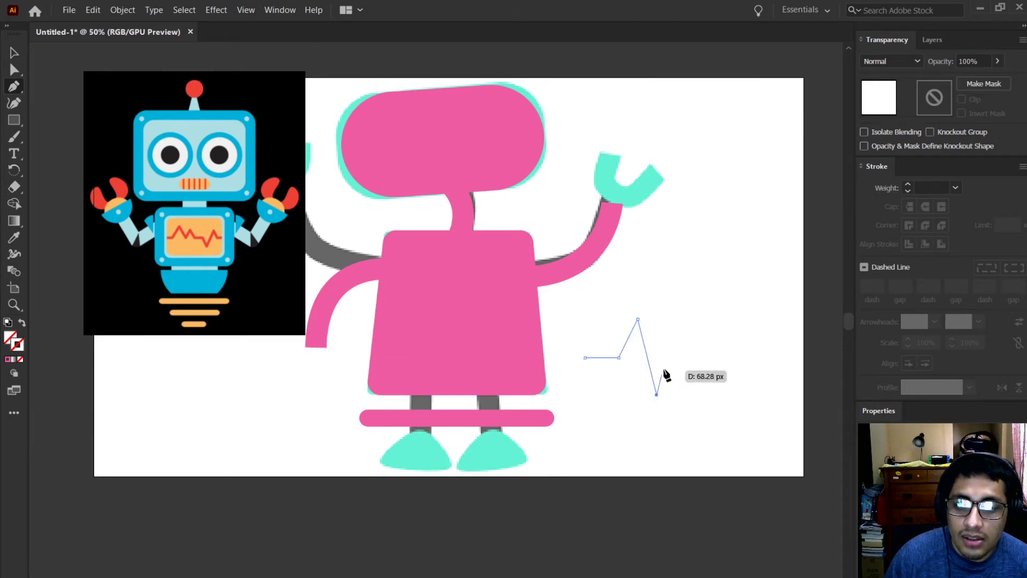
click(665, 350)
click(679, 357)
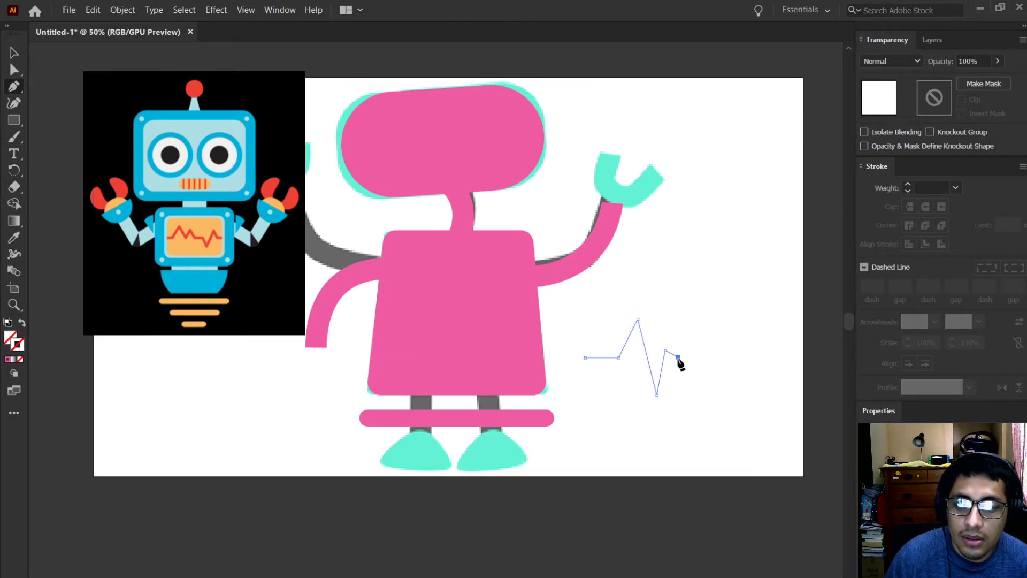
click(726, 357)
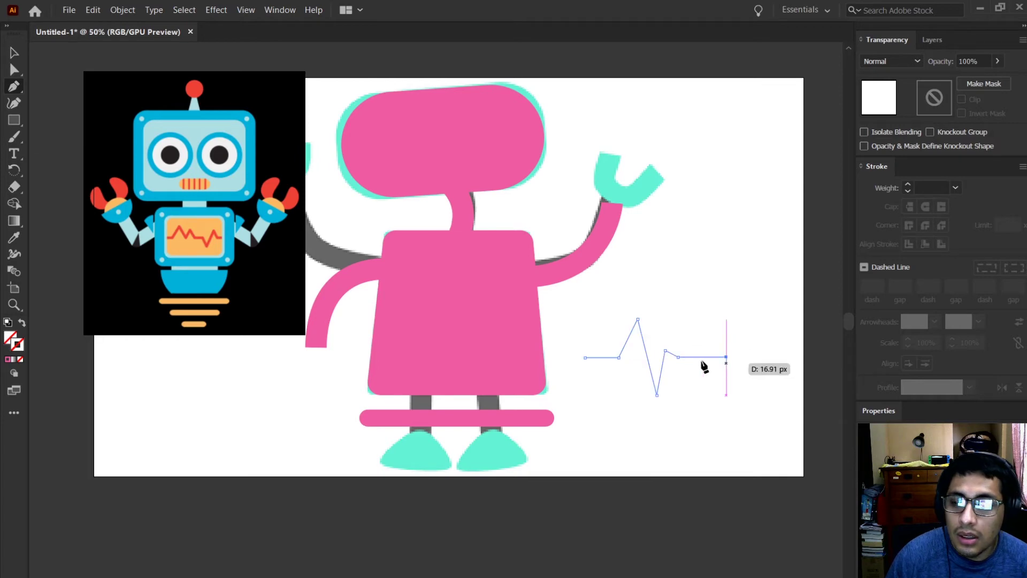
- Give the zigzag a 50 pt pink stroke with round caps
click(8, 359)
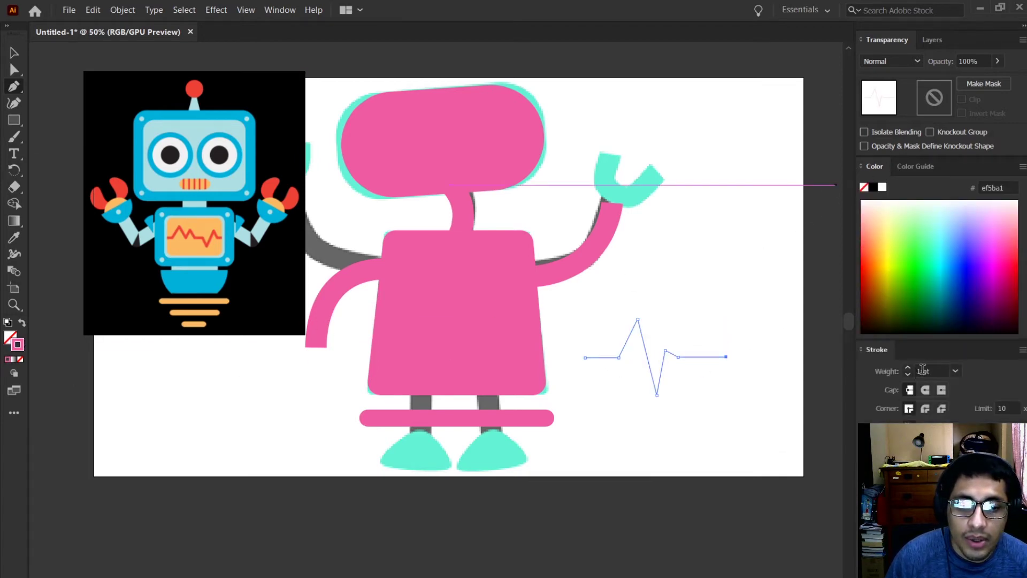
double_click(923, 370)
text(50)
key(Return)
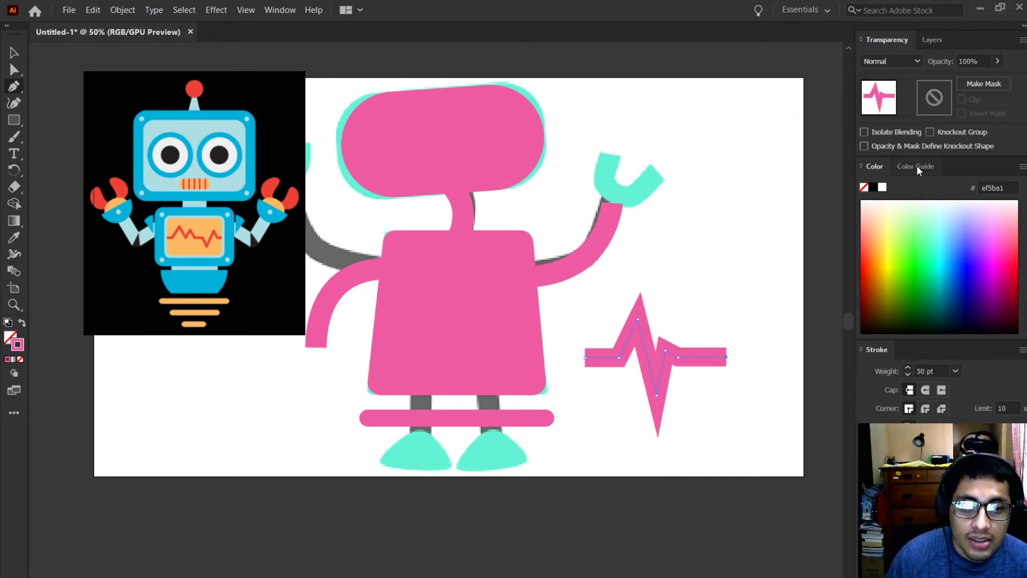
key(F6)
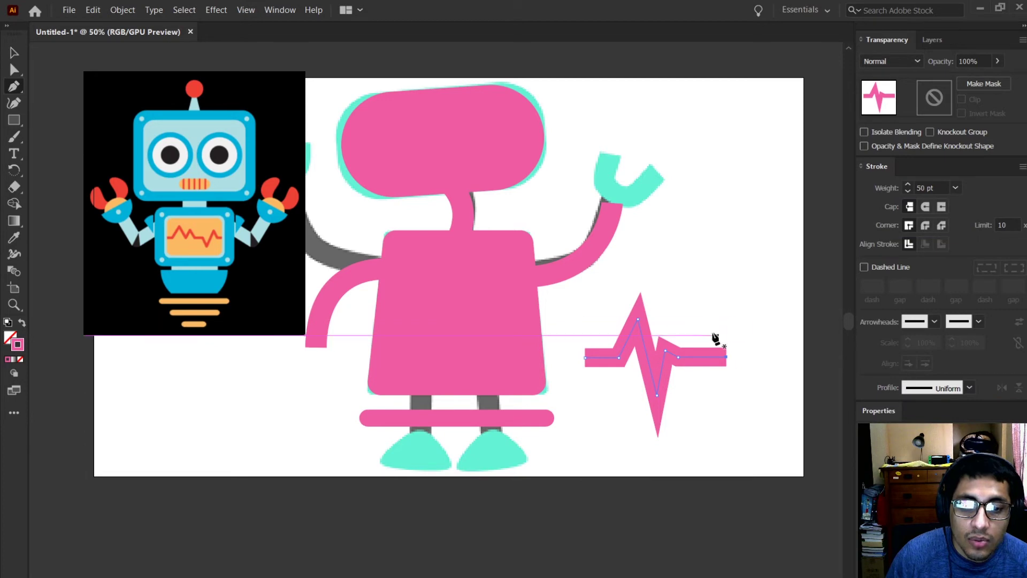
click(928, 208)
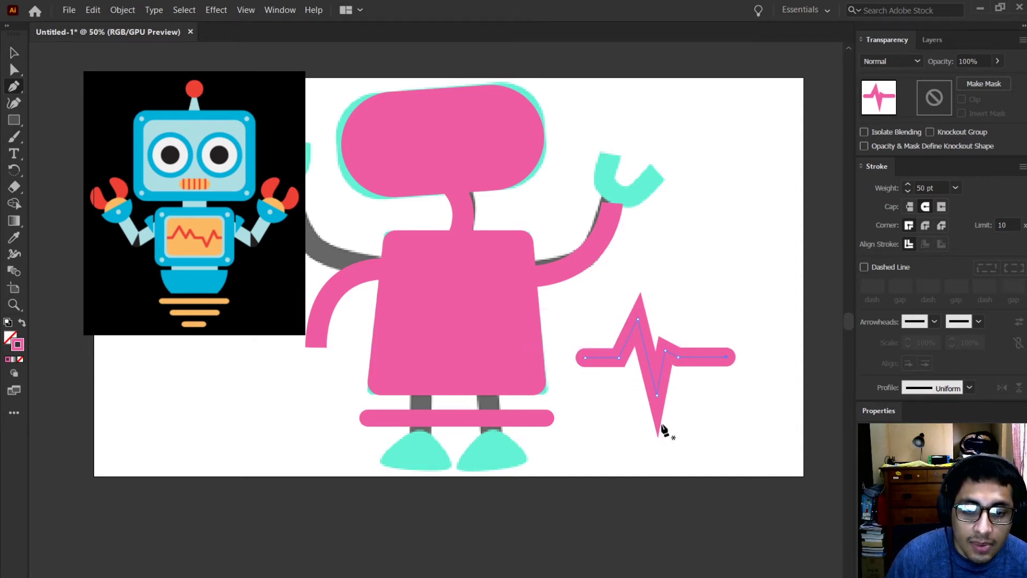
- Compare cap and join styles on the zigzag, settling on round caps and round joins
scroll(676, 408, up, 3)
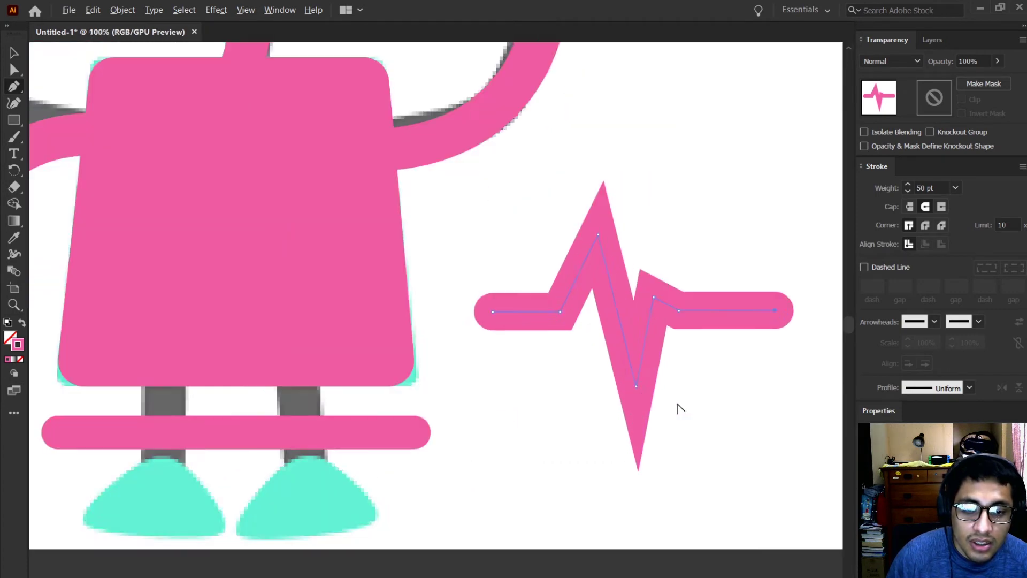
drag(724, 401, 667, 420)
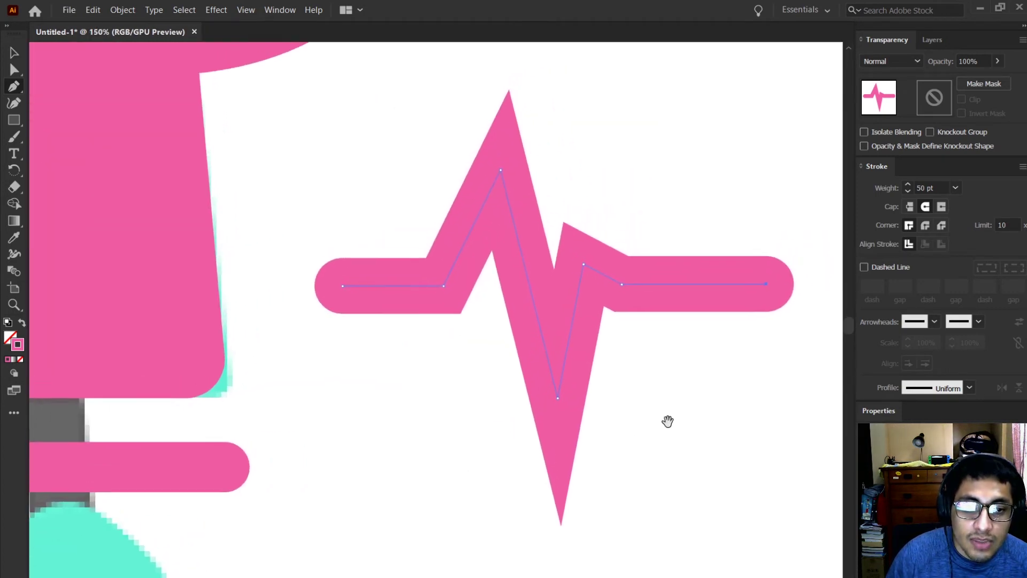
click(924, 225)
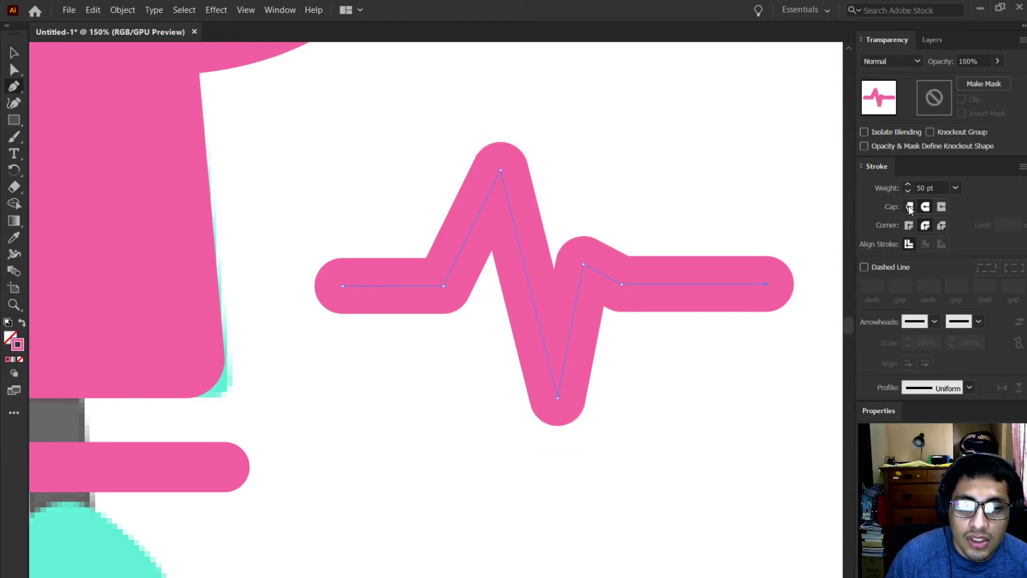
click(910, 208)
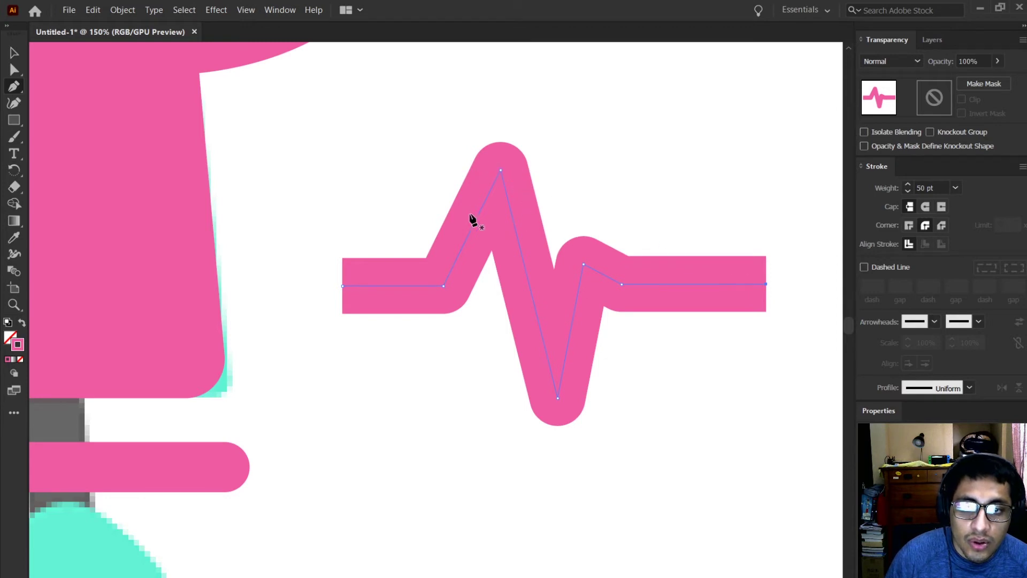
click(926, 207)
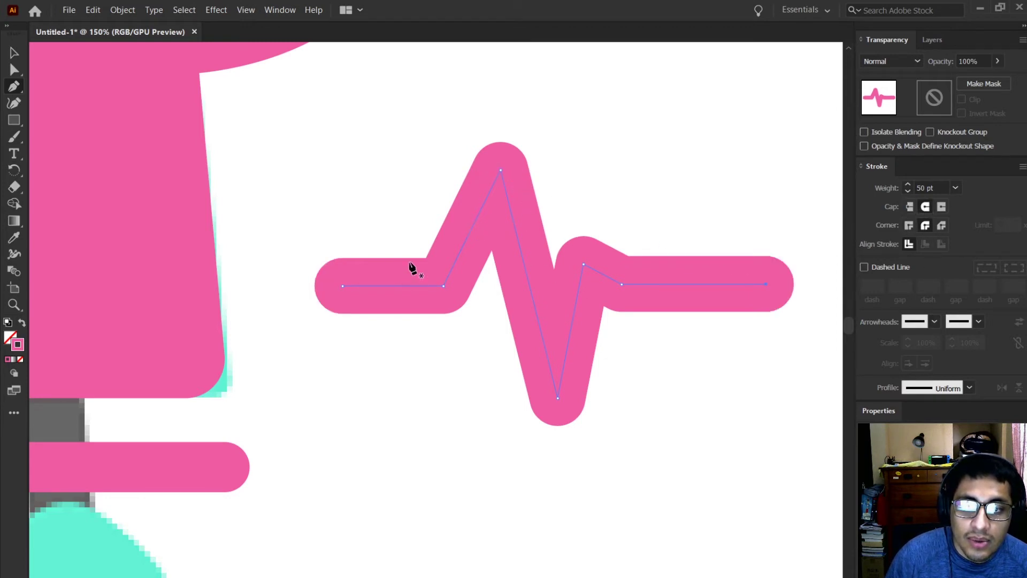
click(909, 226)
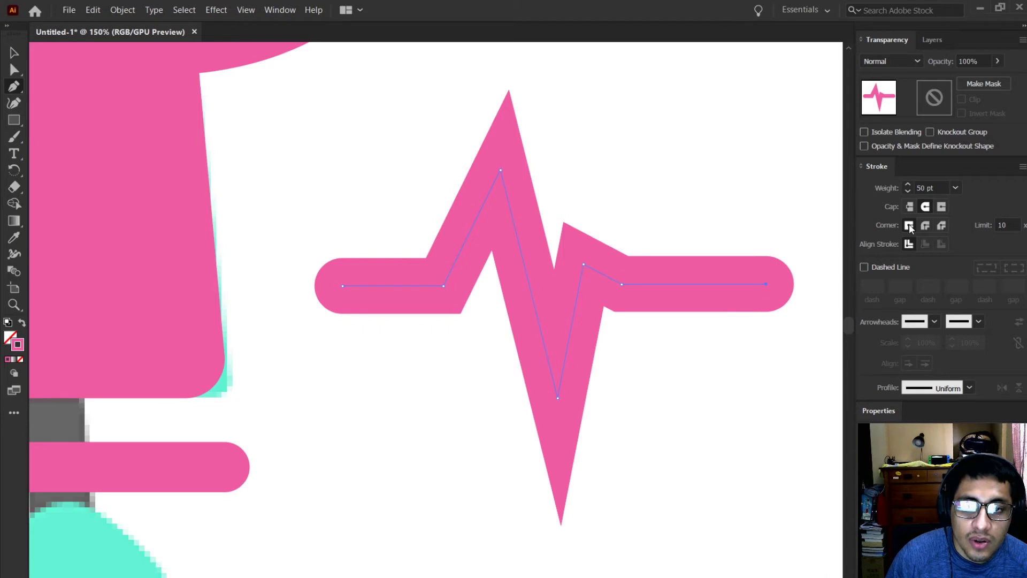
click(940, 226)
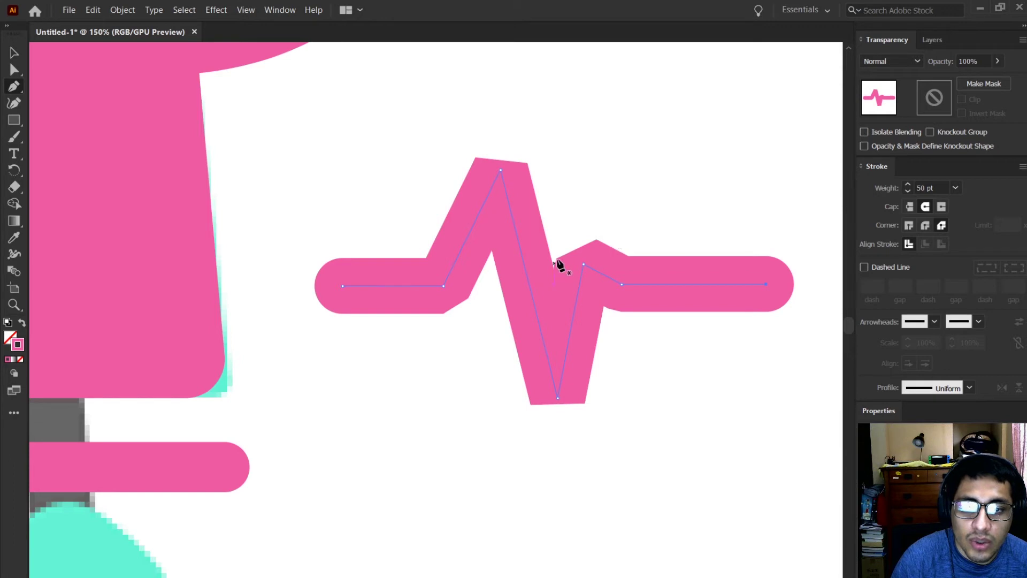
click(924, 225)
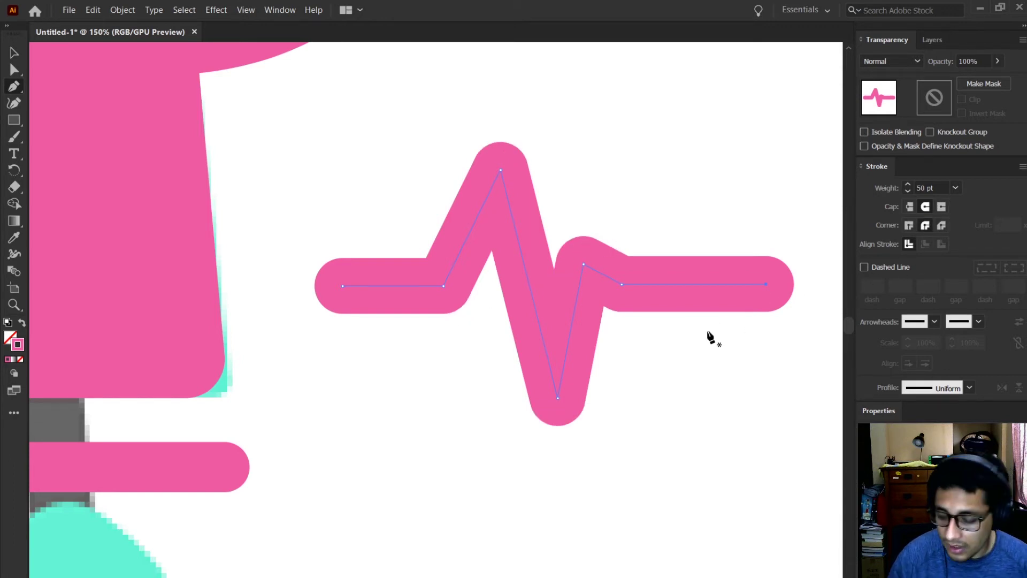
scroll(710, 337, down, 3)
scroll(658, 395, up, 1)
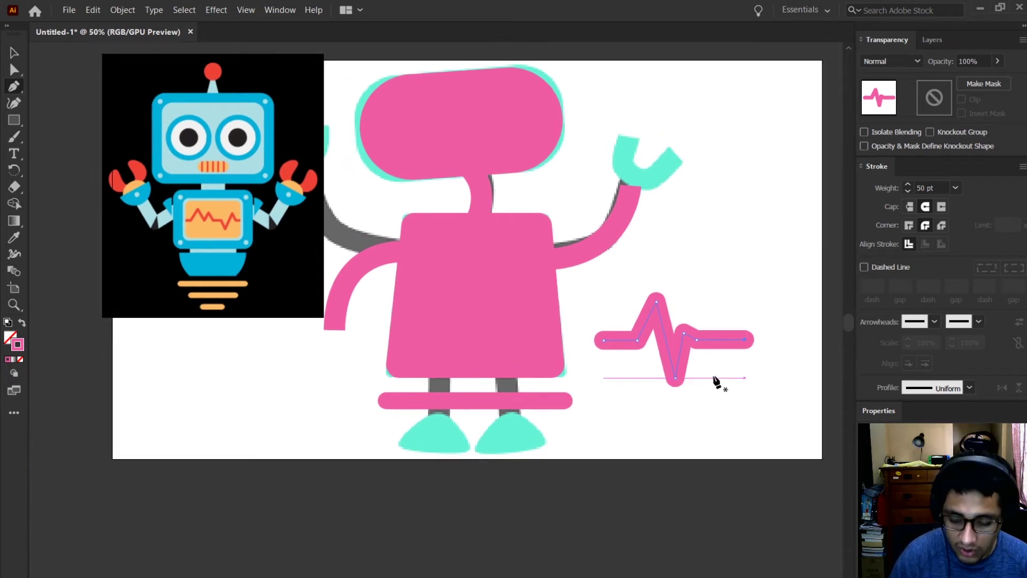
- Delete the heartbeat zigzag and place a shorter copy of the belt bar below it
key(Delete)
key(Delete)
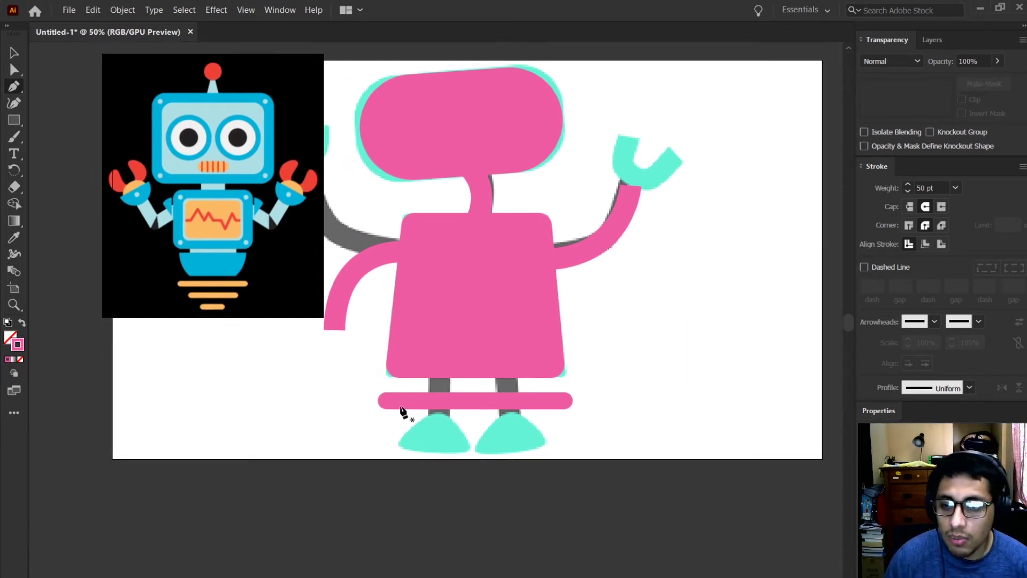
click(14, 52)
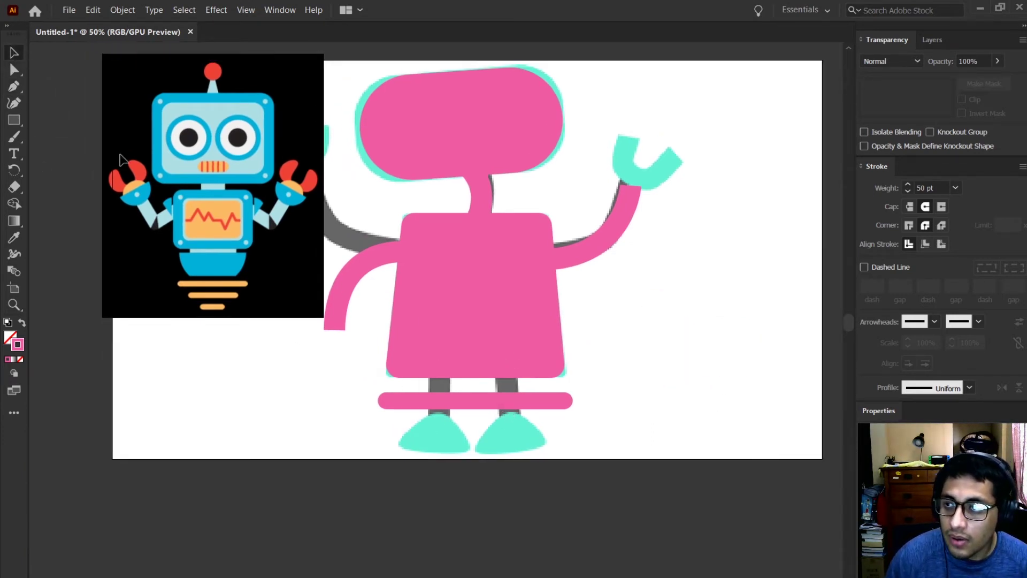
click(483, 400)
scroll(492, 424, up, 2)
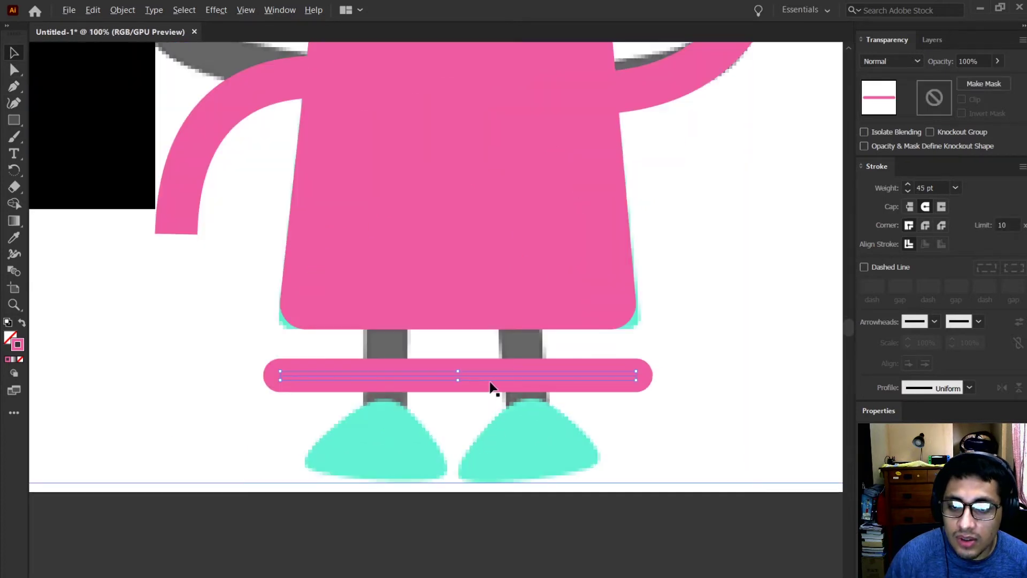
drag(493, 375, 490, 428)
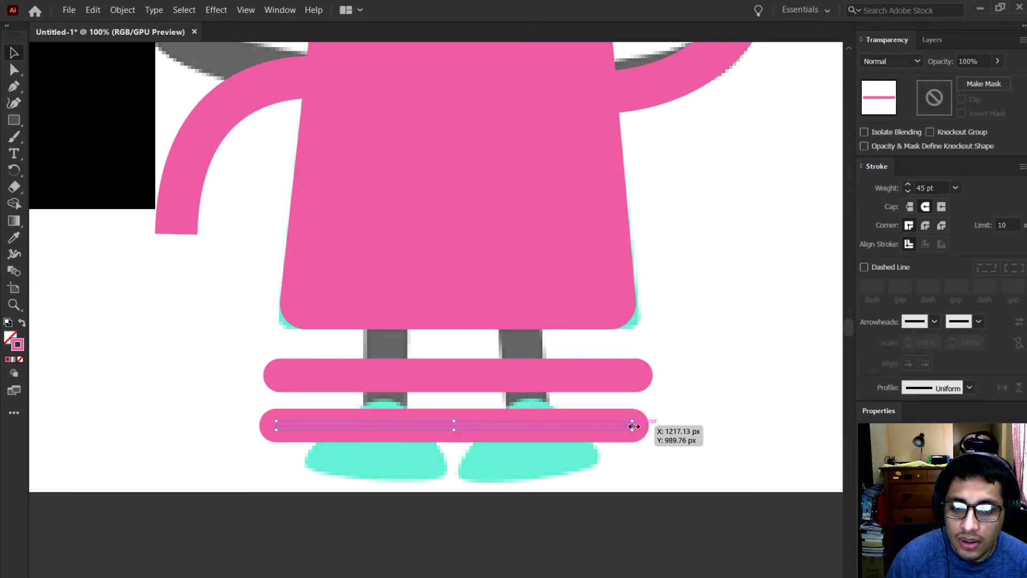
drag(634, 426, 577, 428)
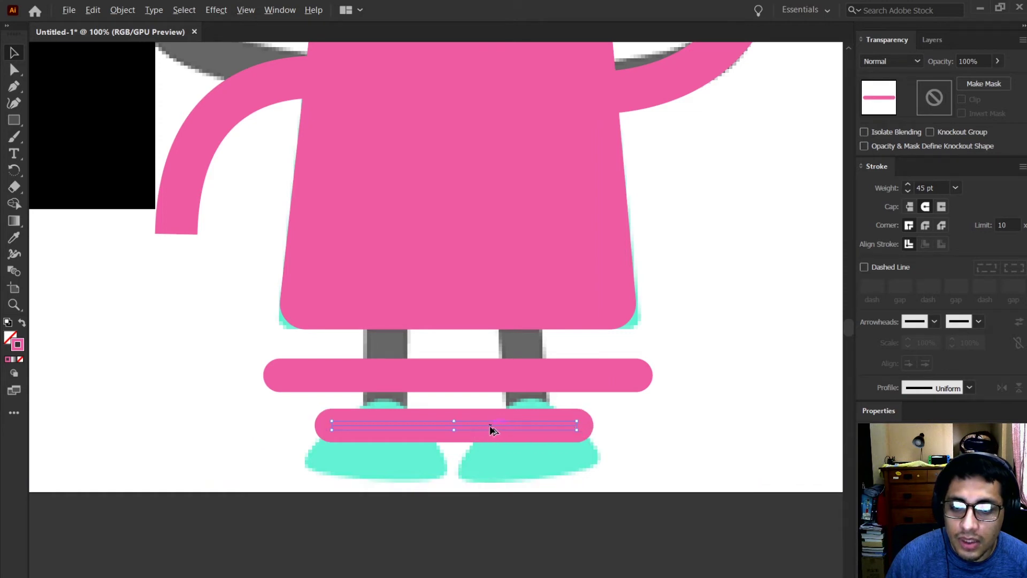
- Add a third, shorter bar over the feet and trim the lower two bars further
drag(489, 425, 486, 471)
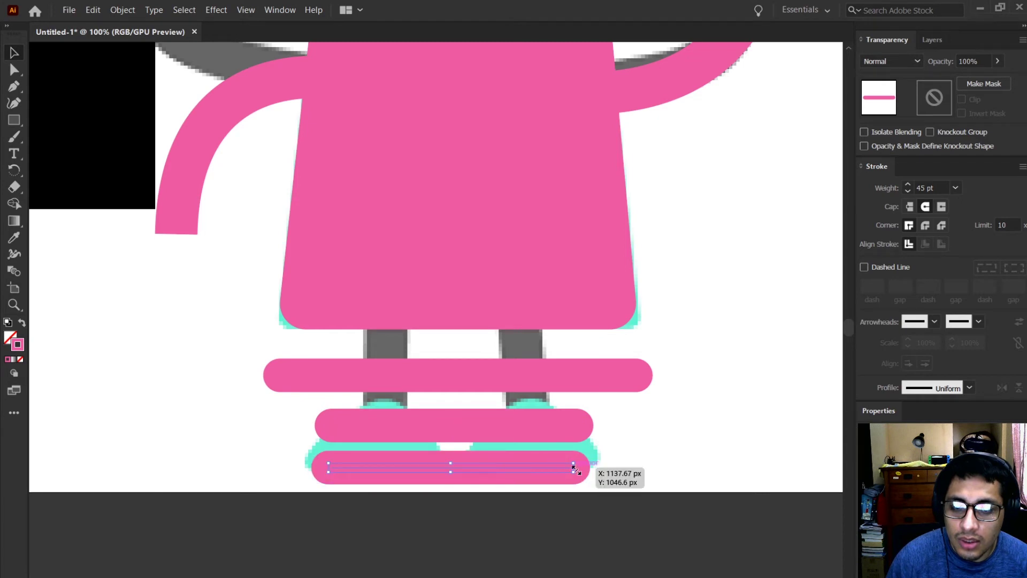
drag(576, 468, 505, 468)
click(551, 426)
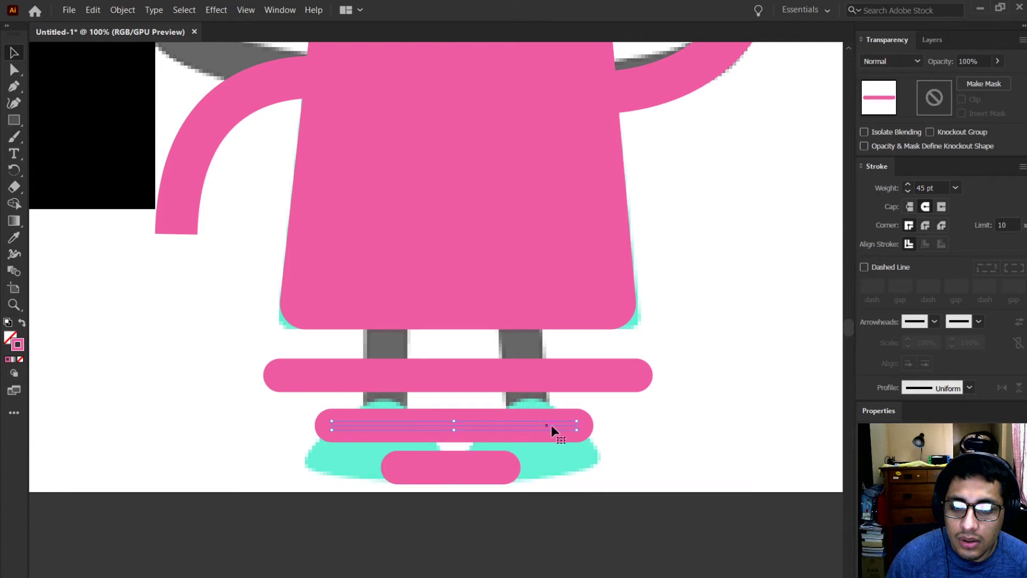
drag(577, 428, 559, 426)
key(ctrl+shift+a)
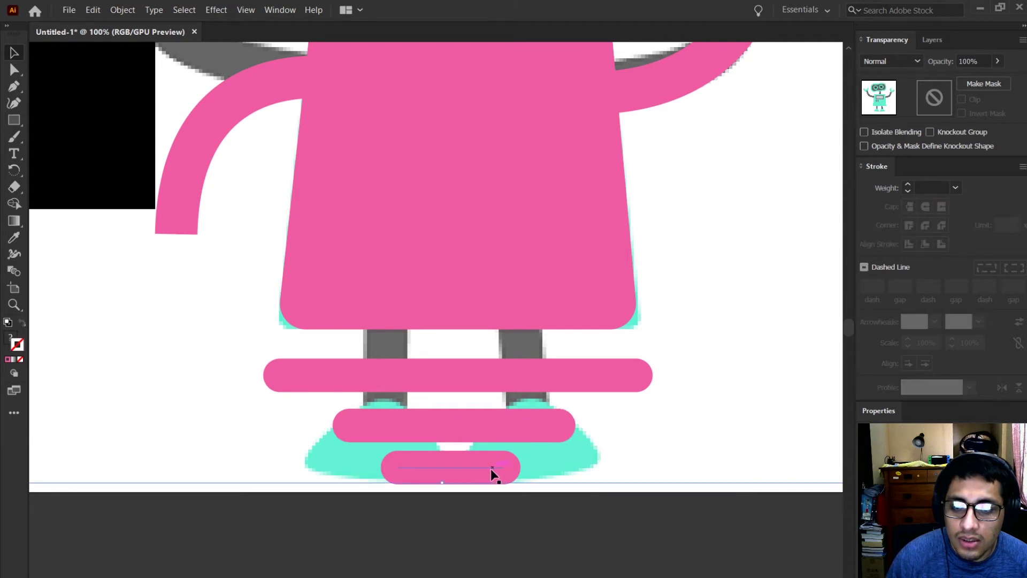
click(487, 468)
drag(493, 466, 464, 468)
- Delete the extra wide base bar under the robot's body
scroll(649, 424, down, 3)
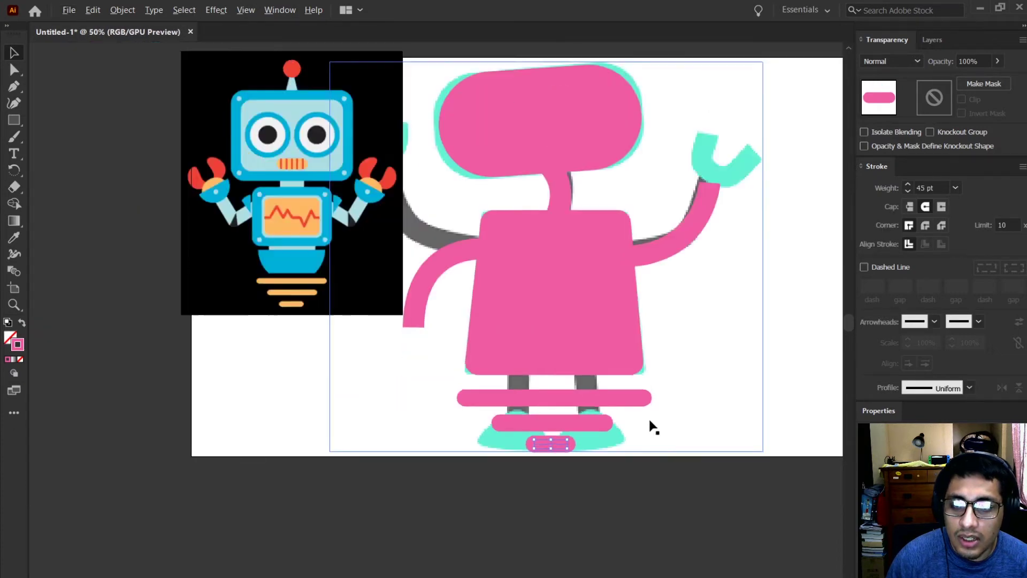
scroll(694, 362, up, 1)
scroll(694, 362, down, 1)
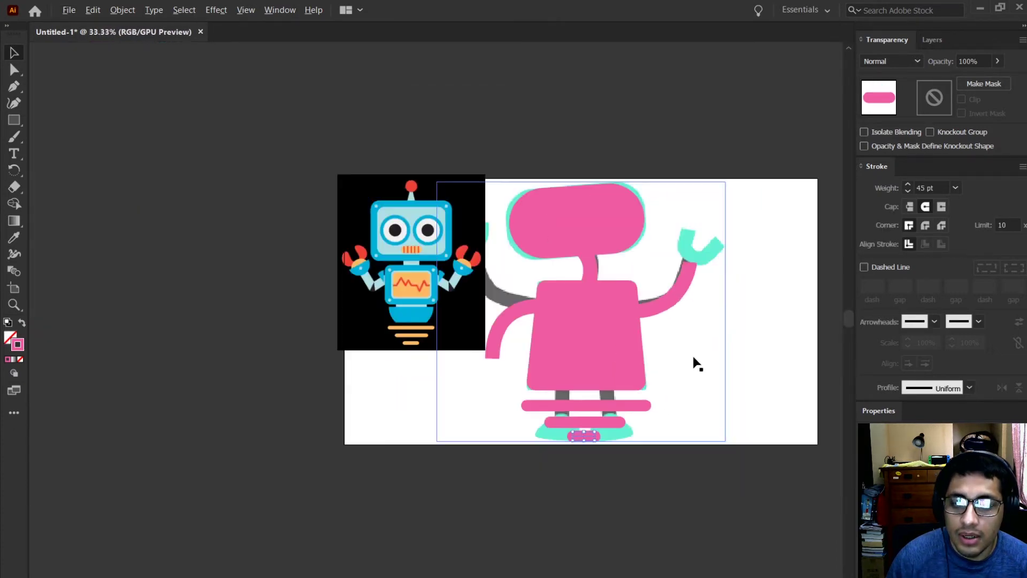
drag(694, 362, 682, 363)
scroll(666, 375, up, 1)
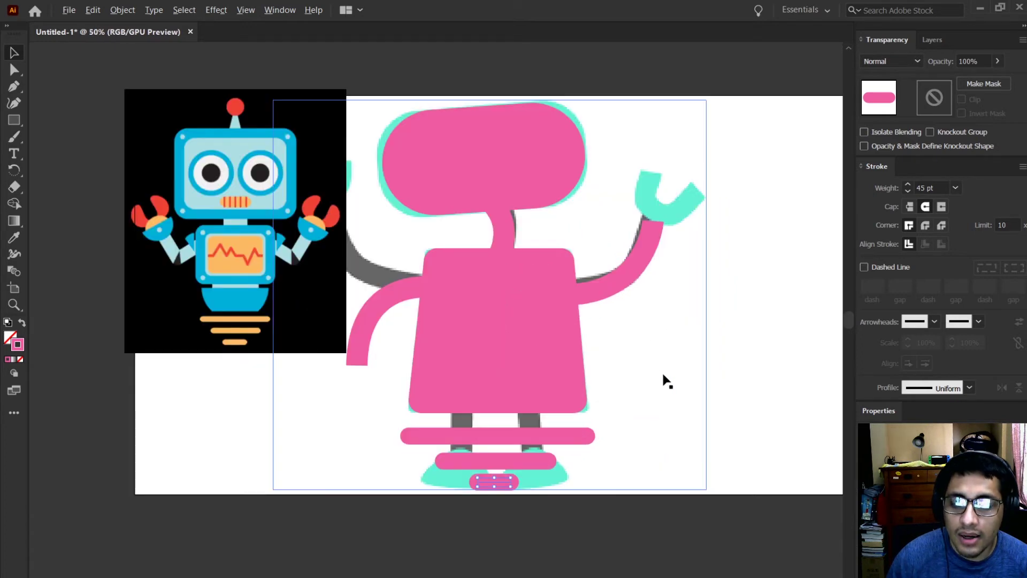
click(527, 436)
key(Delete)
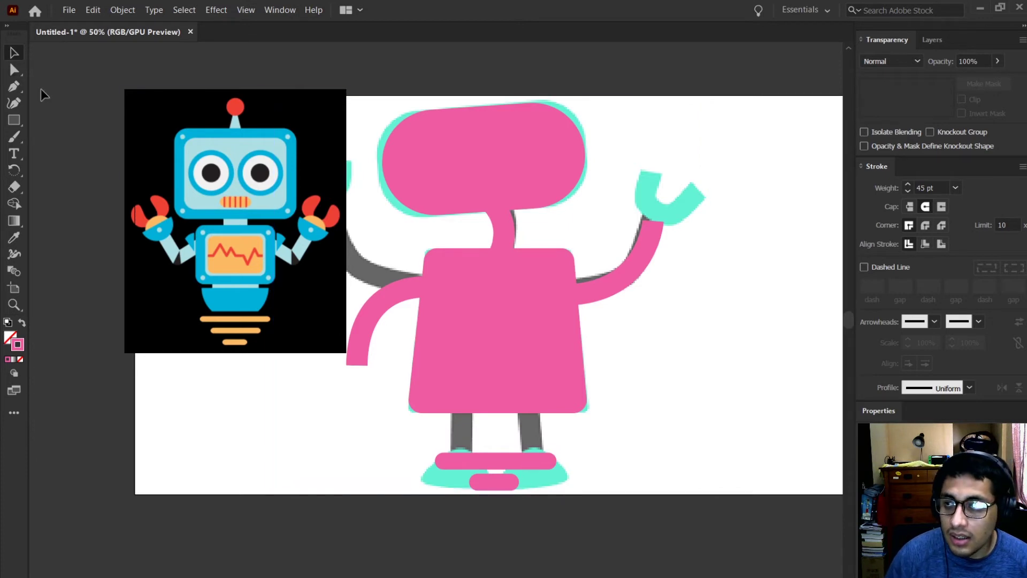
- Nudge the remaining base bar and small pill up toward the body, then the pill slightly down
click(517, 460)
shift+click(506, 485)
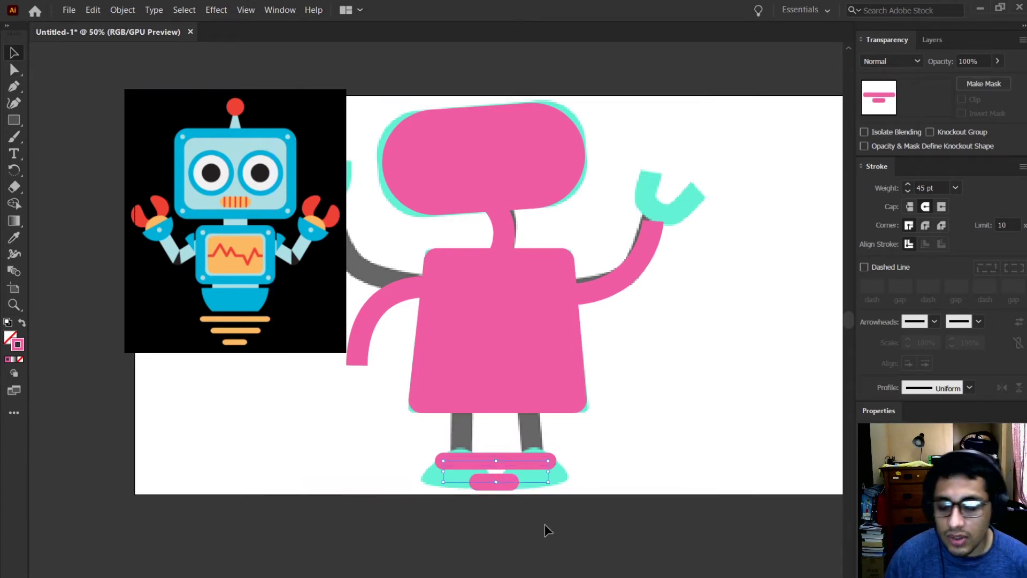
key(shift+Up)
key(shift+Up)
key(shift+Up)
key(shift+Up)
key(shift+Up)
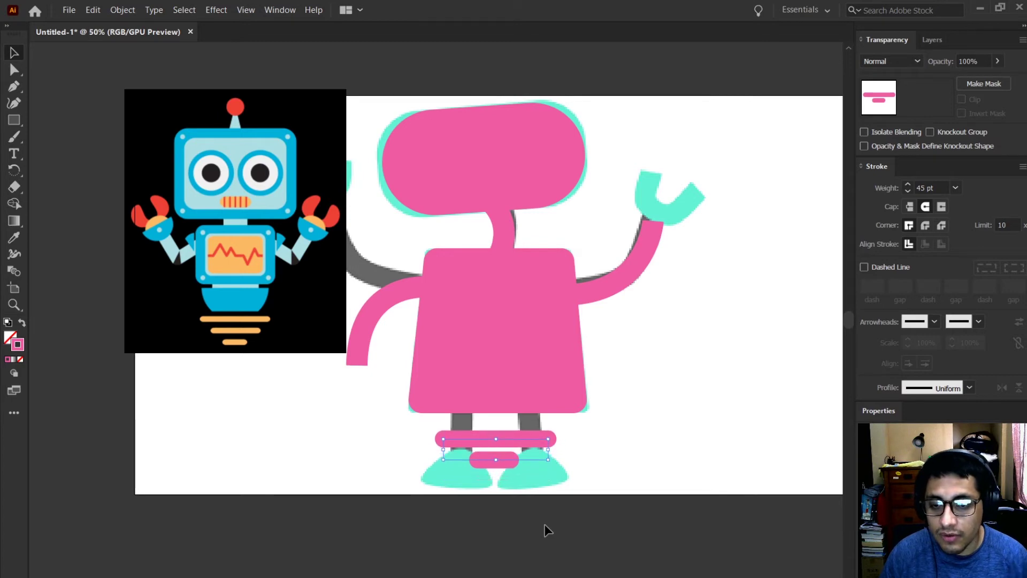
click(502, 509)
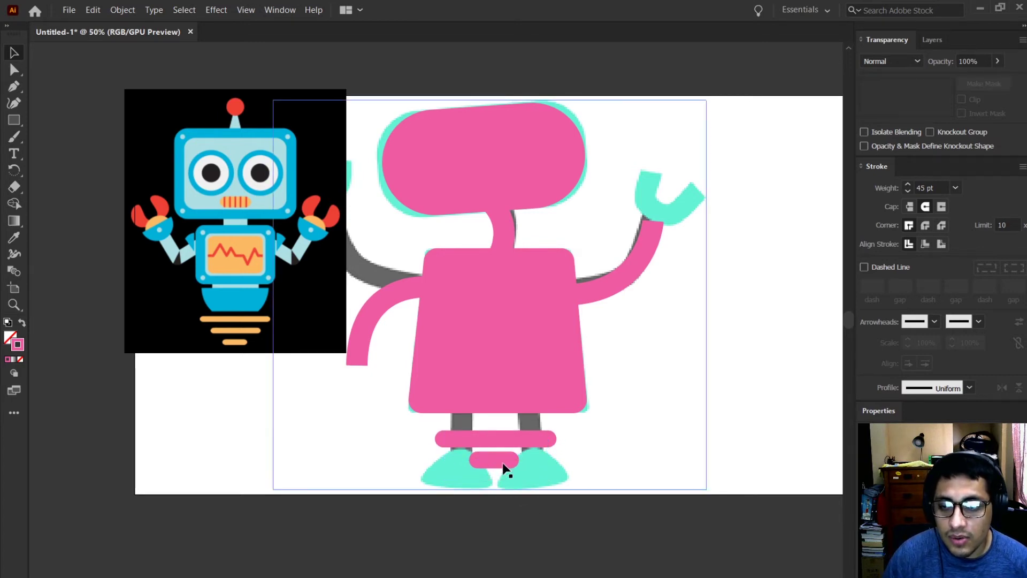
click(501, 459)
key(shift+Down)
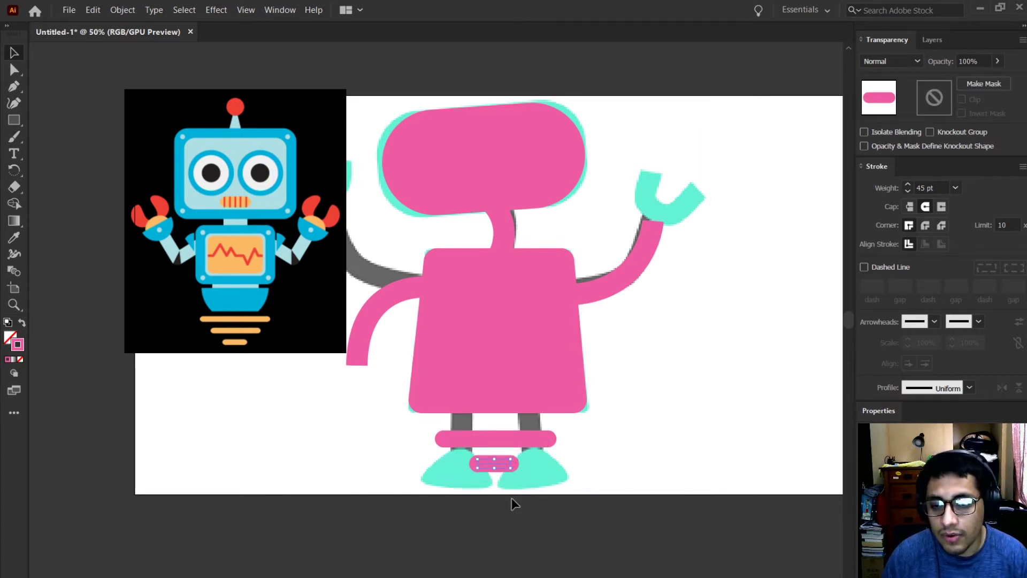
click(763, 445)
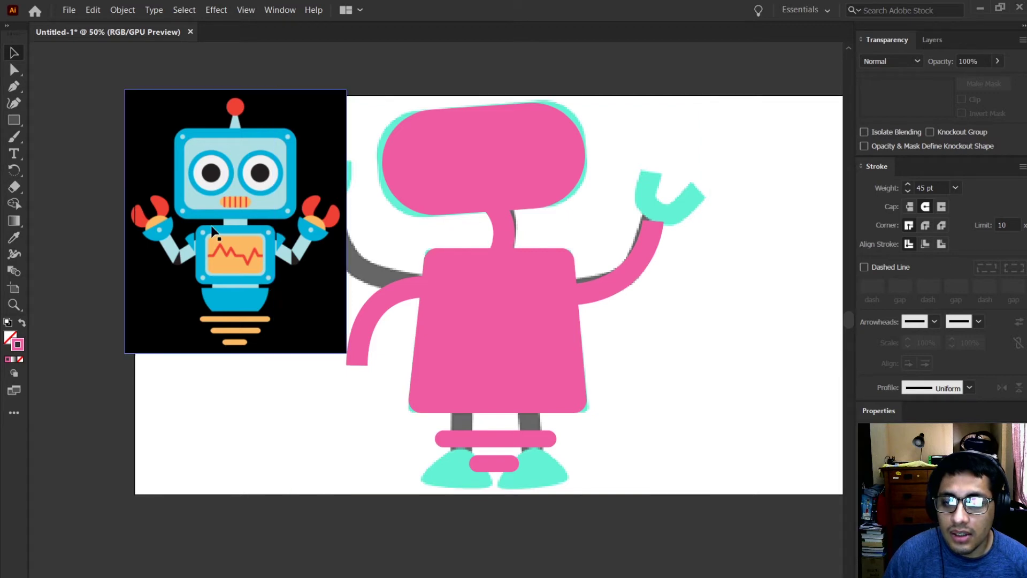
- Delete the traced image behind the pink shapes and drag the reference robot left
click(390, 217)
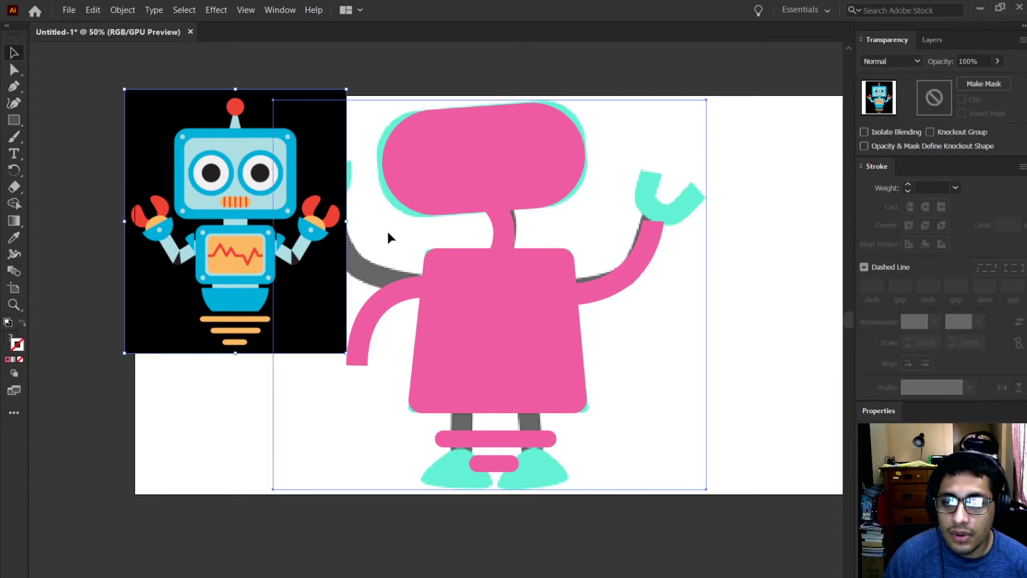
key(Delete)
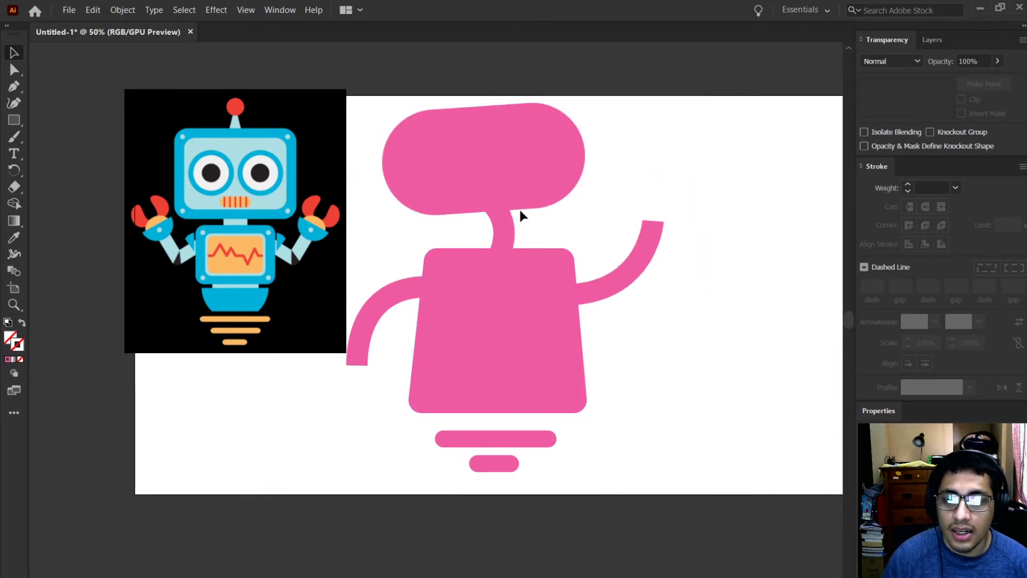
drag(260, 179, 53, 169)
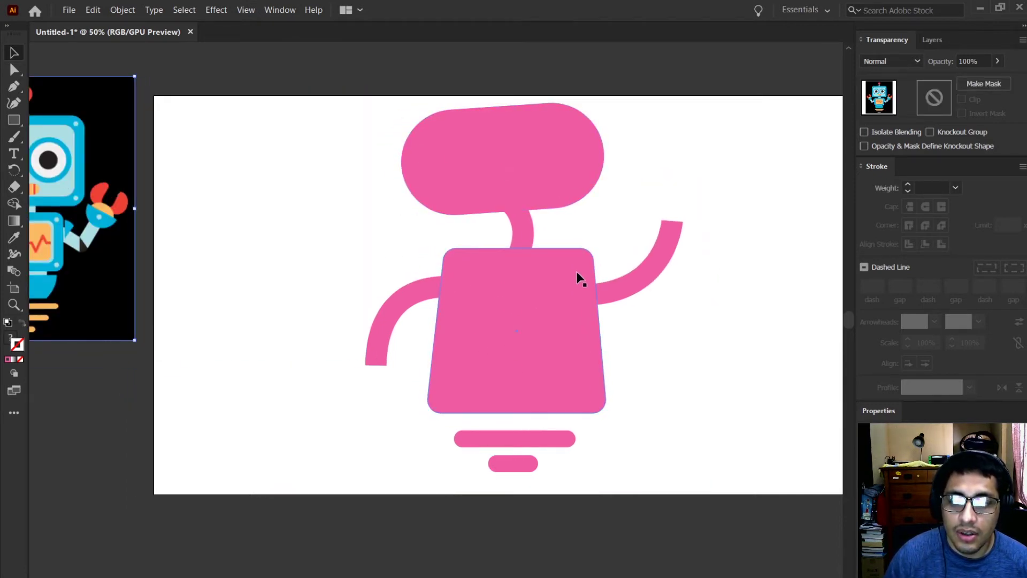
- Give both arm strokes Round Cap ends
click(388, 328)
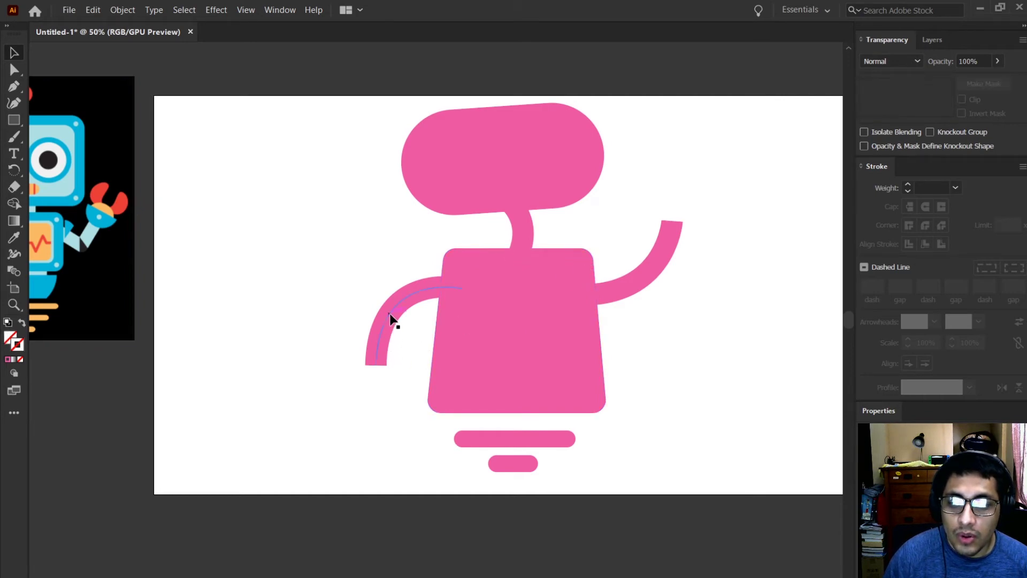
shift+click(657, 257)
click(926, 207)
click(772, 284)
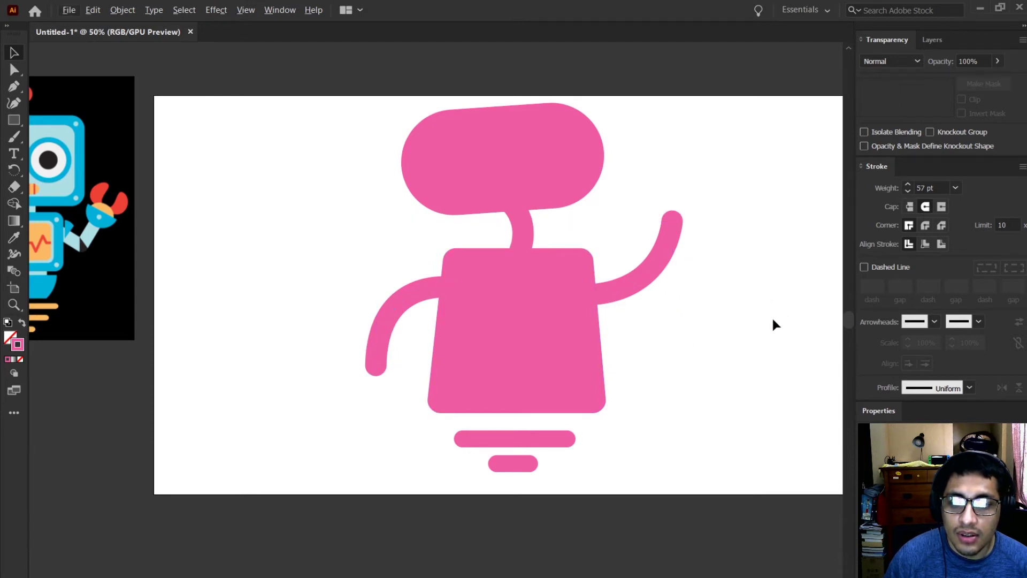
- Reposition the blue reference robot image at the artboard's upper-left corner
drag(726, 330, 777, 340)
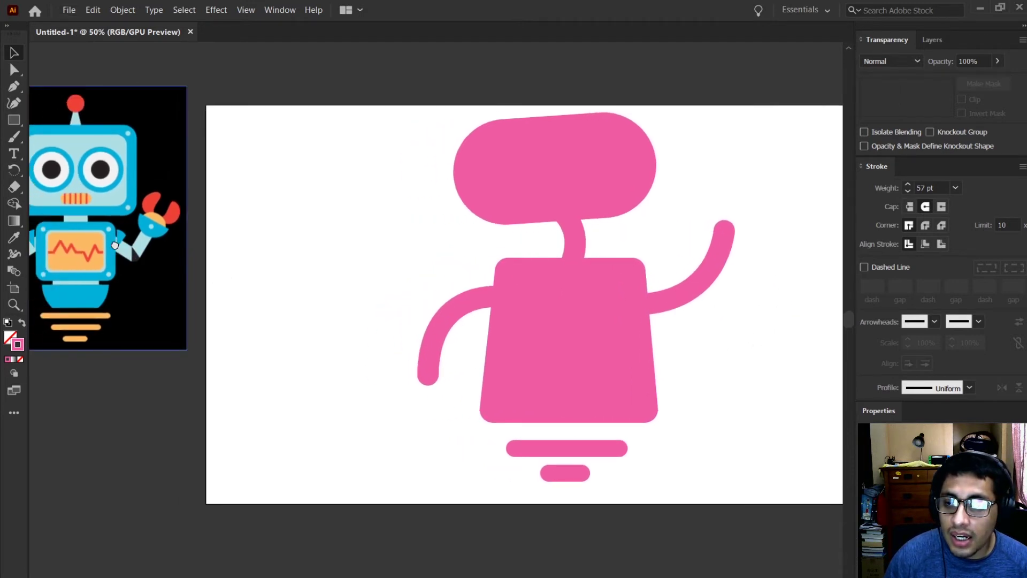
drag(114, 244, 384, 260)
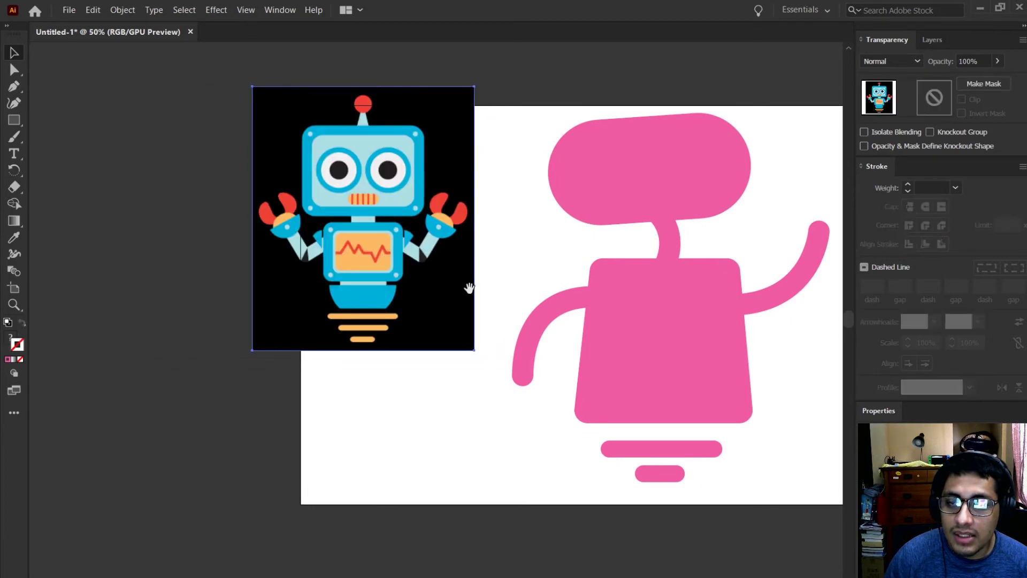
drag(470, 286, 280, 292)
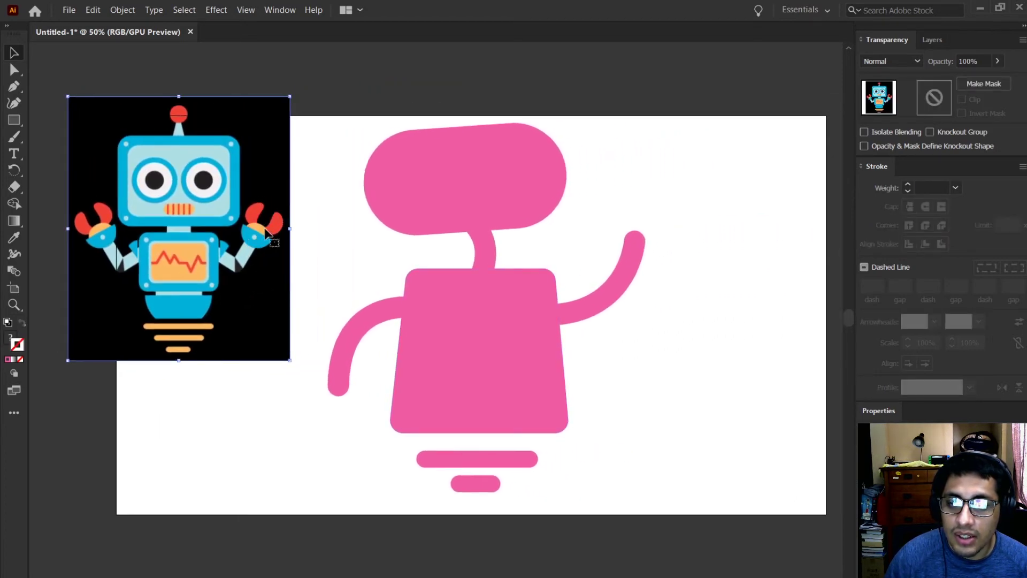
drag(230, 258, 205, 249)
click(747, 371)
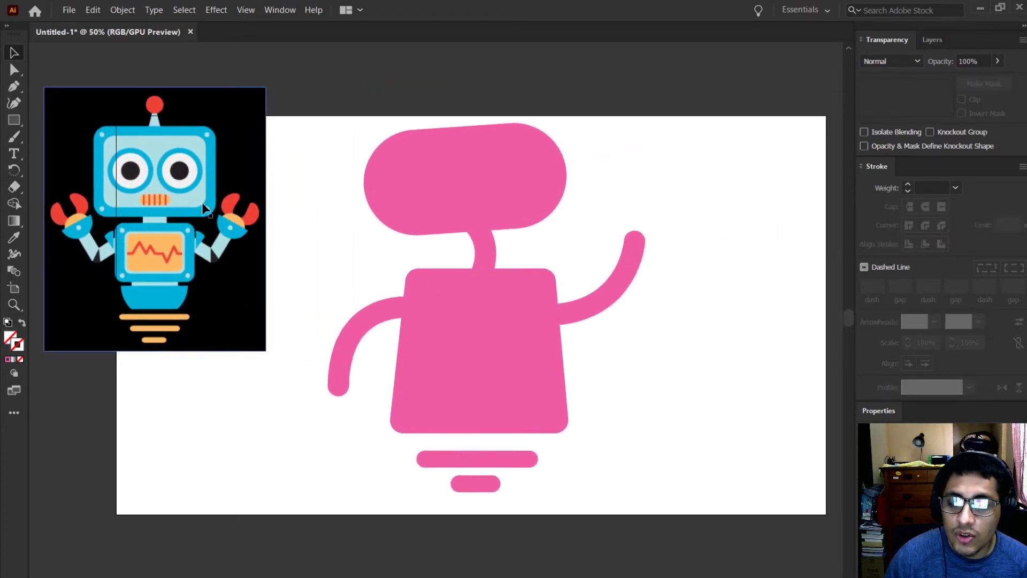
click(14, 120)
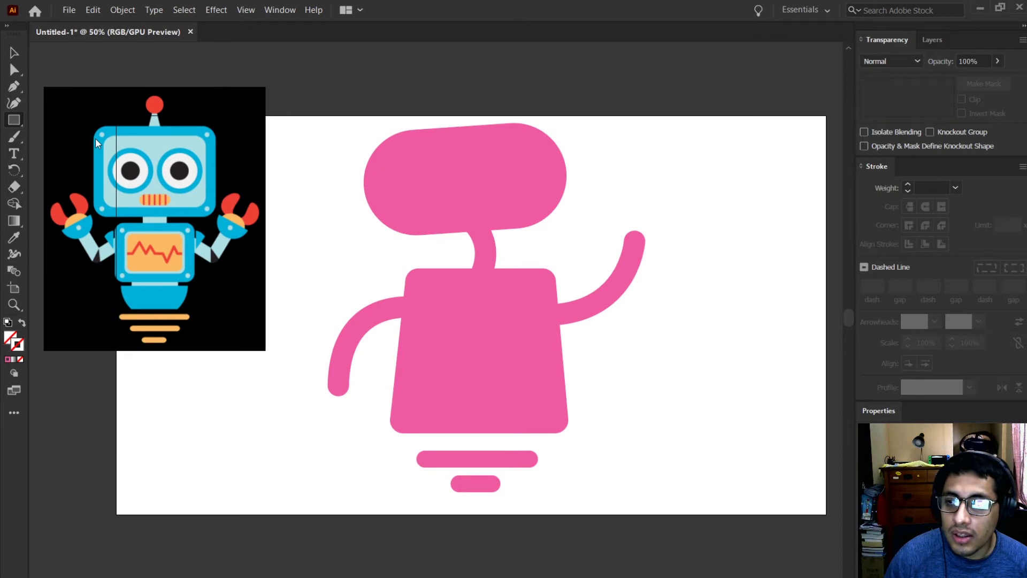
- Draw a circle about 186 px wide at the raised arm's tip with the Ellipse tool
key(l)
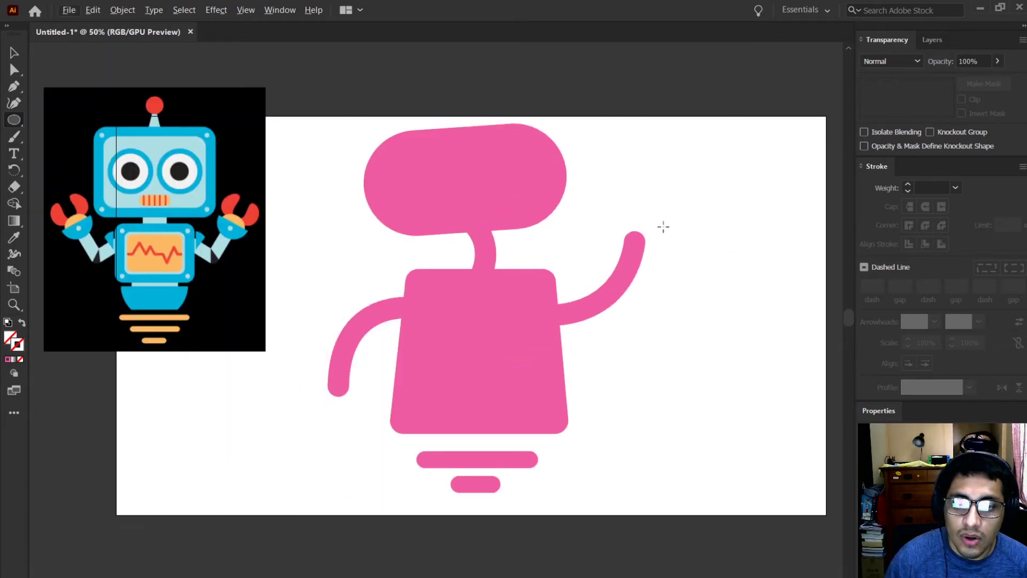
scroll(669, 227, up, 1)
drag(624, 189, 669, 214)
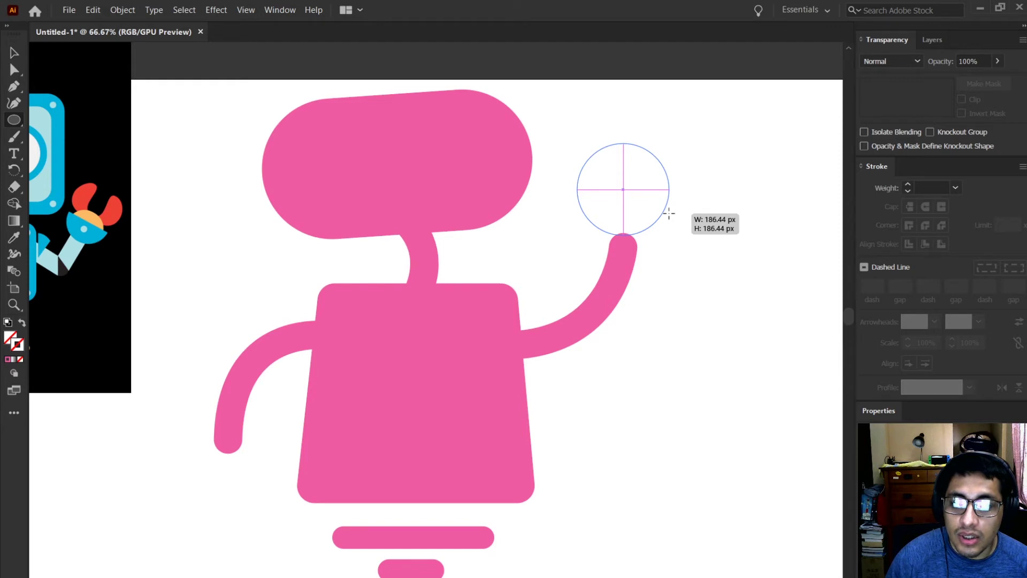
drag(669, 214, 669, 214)
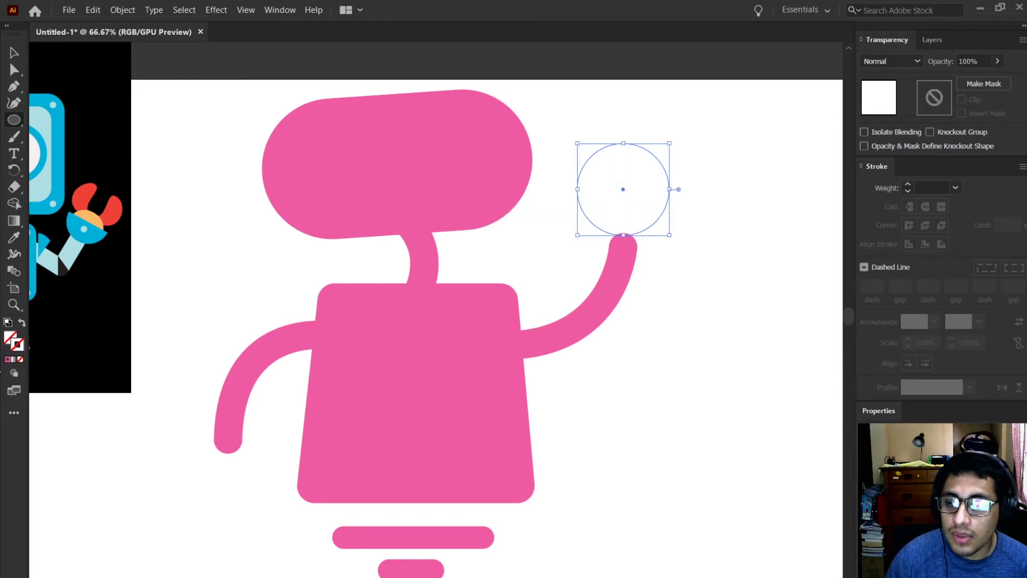
- Give the circle a pink fill with no stroke and move it down onto the arm tip
click(7, 362)
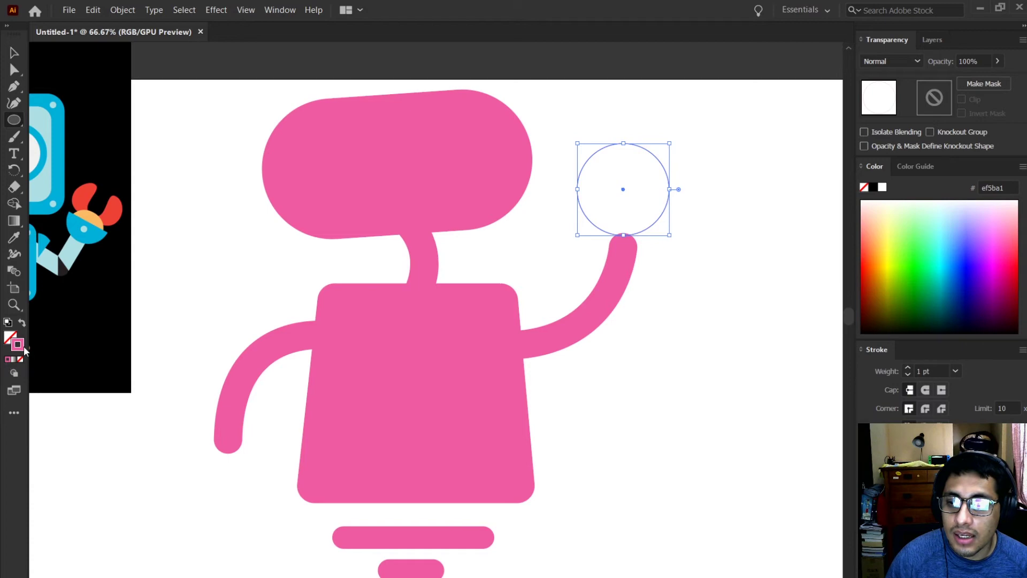
click(21, 360)
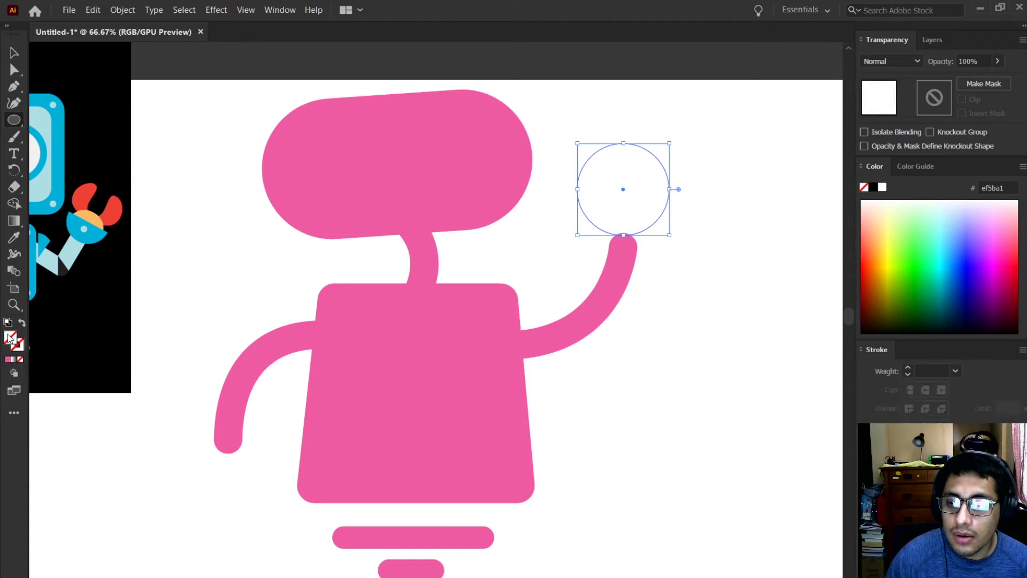
click(7, 361)
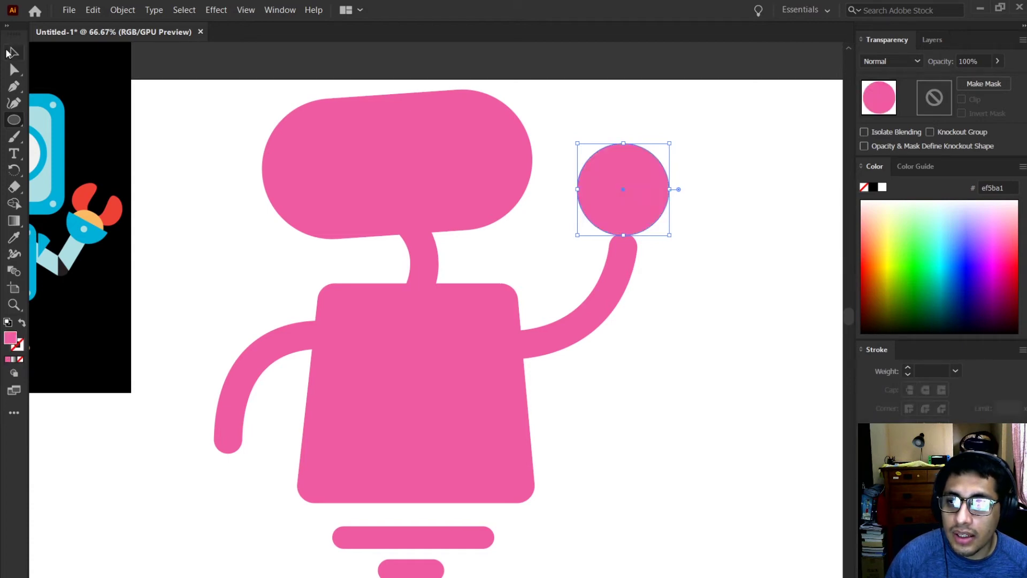
click(10, 53)
drag(649, 207, 650, 231)
- Duplicate the pink hand circle upward so two overlap, select both, and zoom to 150%
click(663, 264)
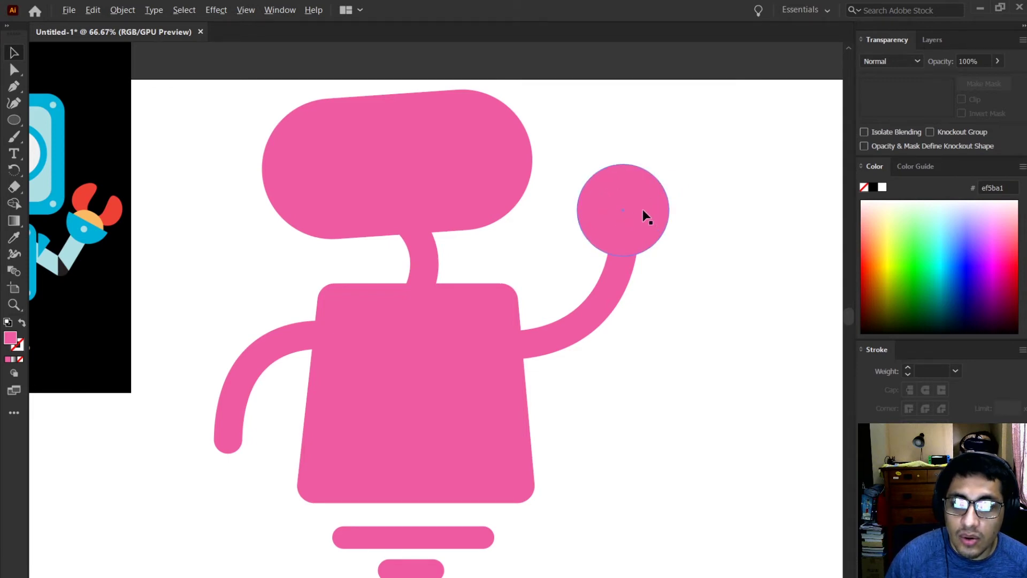
drag(643, 210, 647, 156)
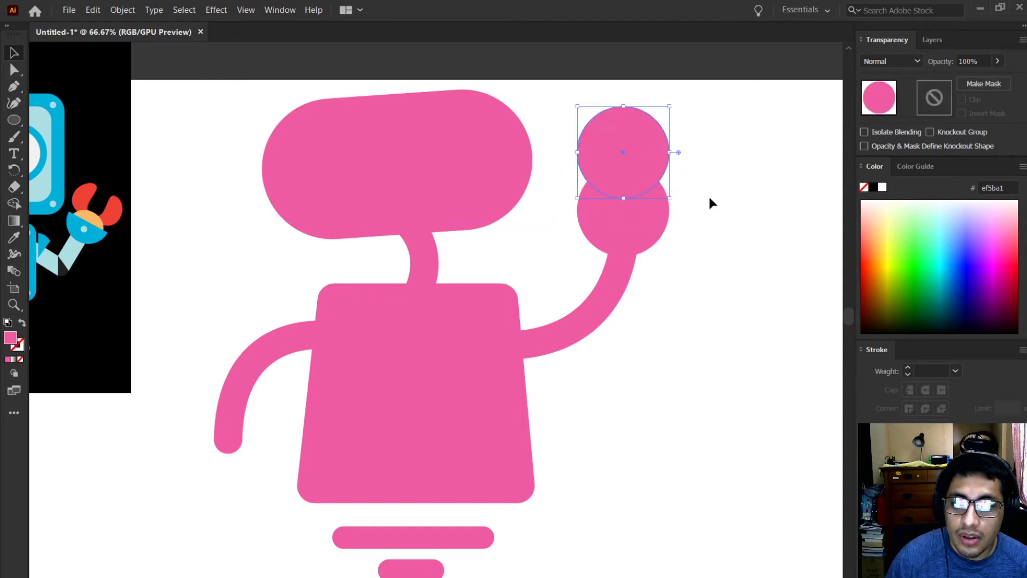
click(699, 218)
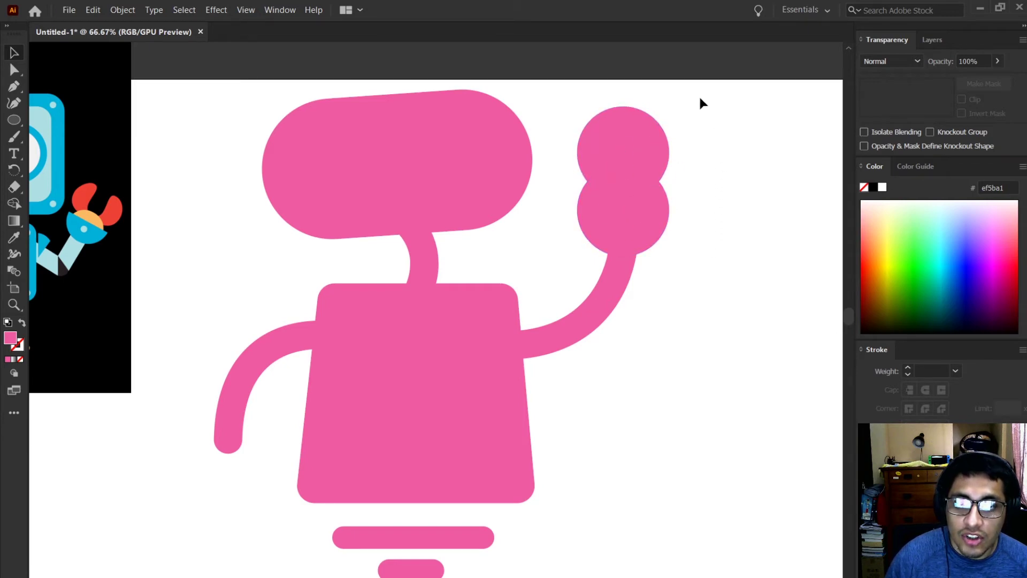
drag(700, 98, 564, 225)
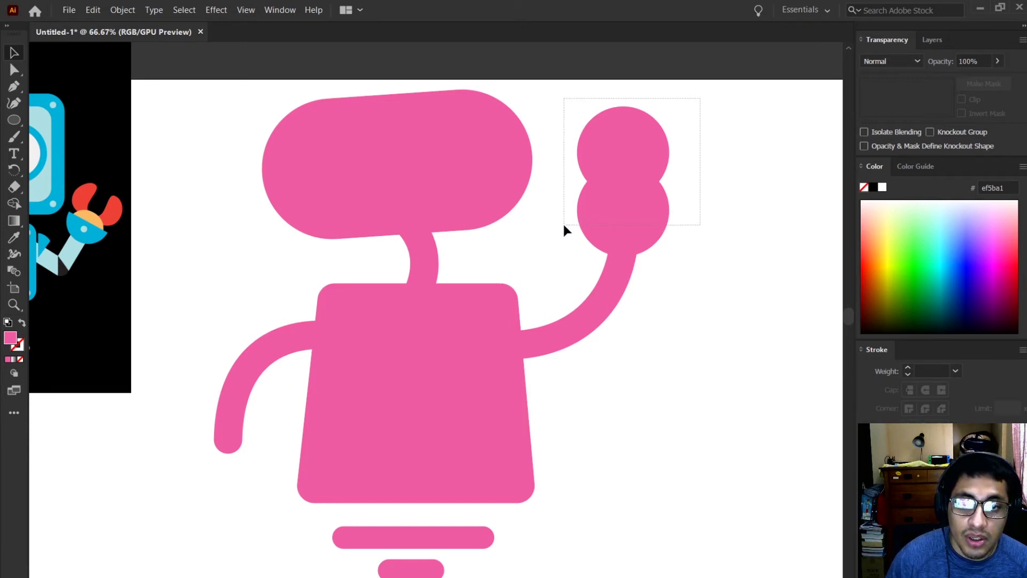
drag(563, 225, 564, 226)
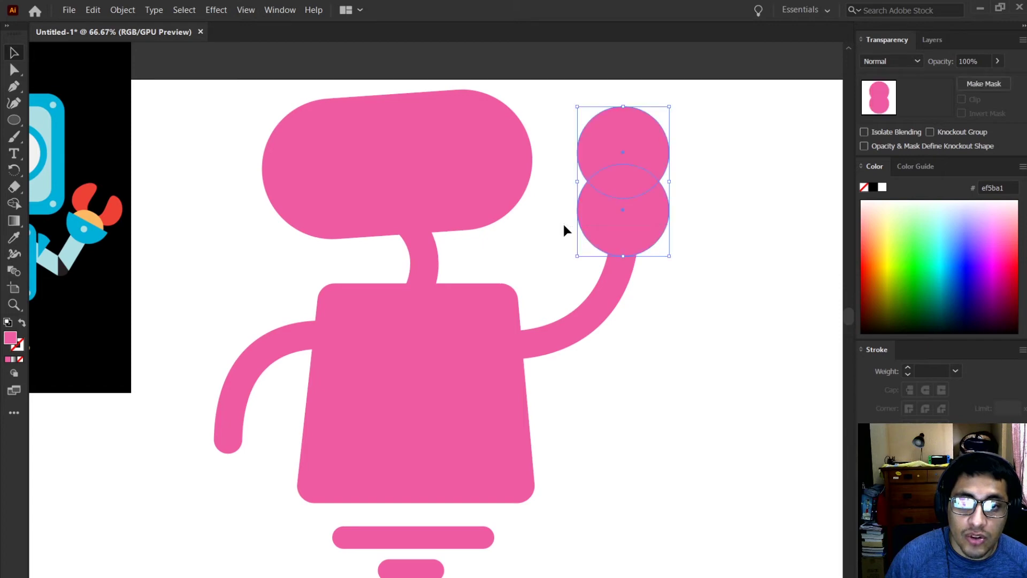
scroll(698, 146, up, 2)
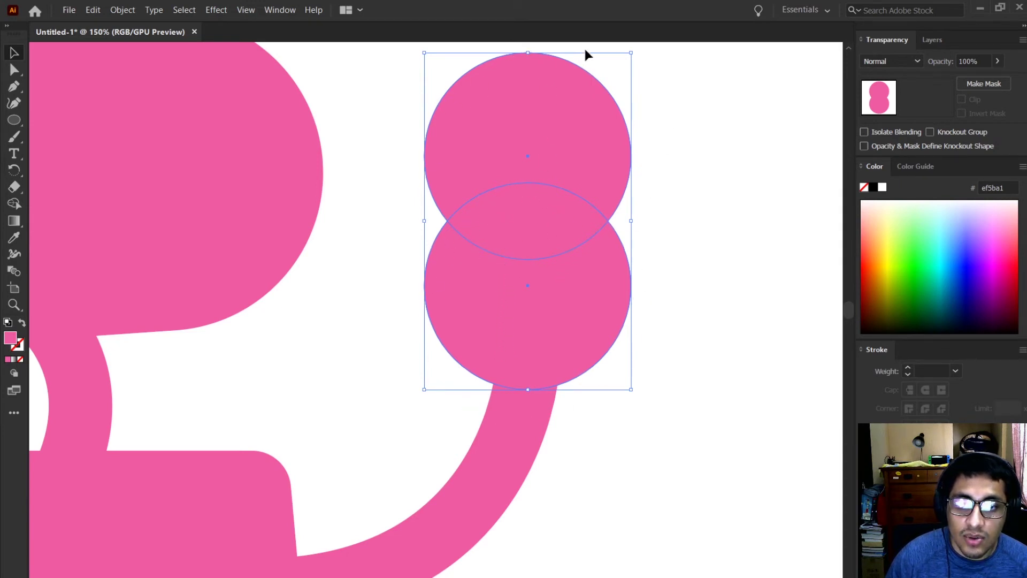
mouse_move(718, 306)
mouse_down()
mouse_move(705, 318)
mouse_move(715, 303)
mouse_up()
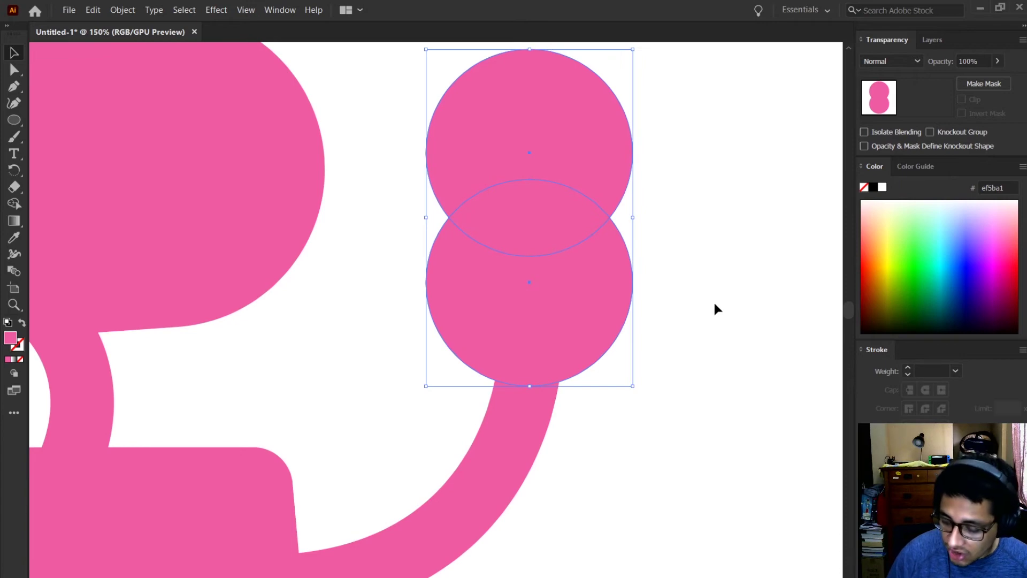
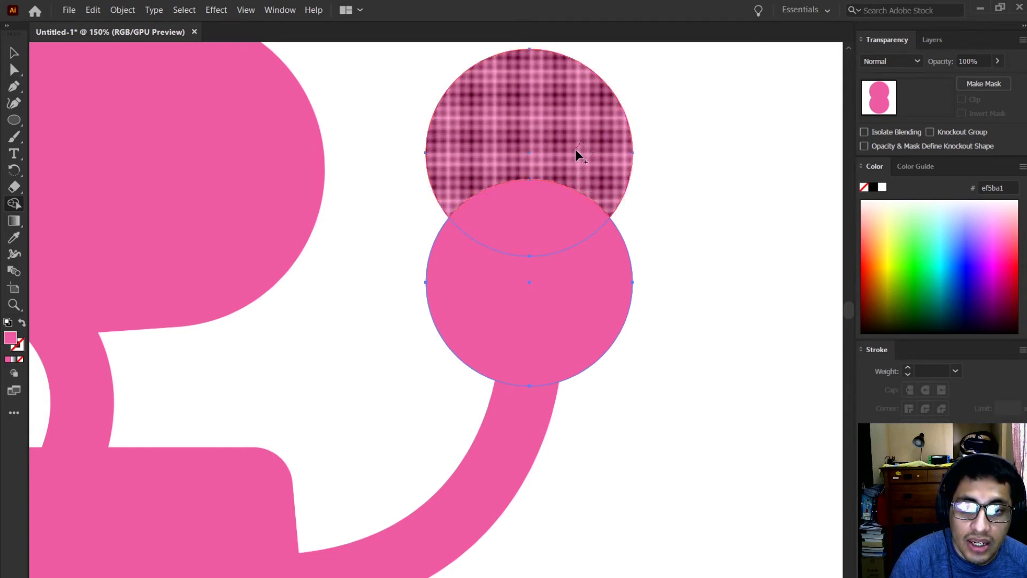
- Pull the top circle aside to inspect the overlap, then restore both full overlapping circles
drag(556, 180, 541, 211)
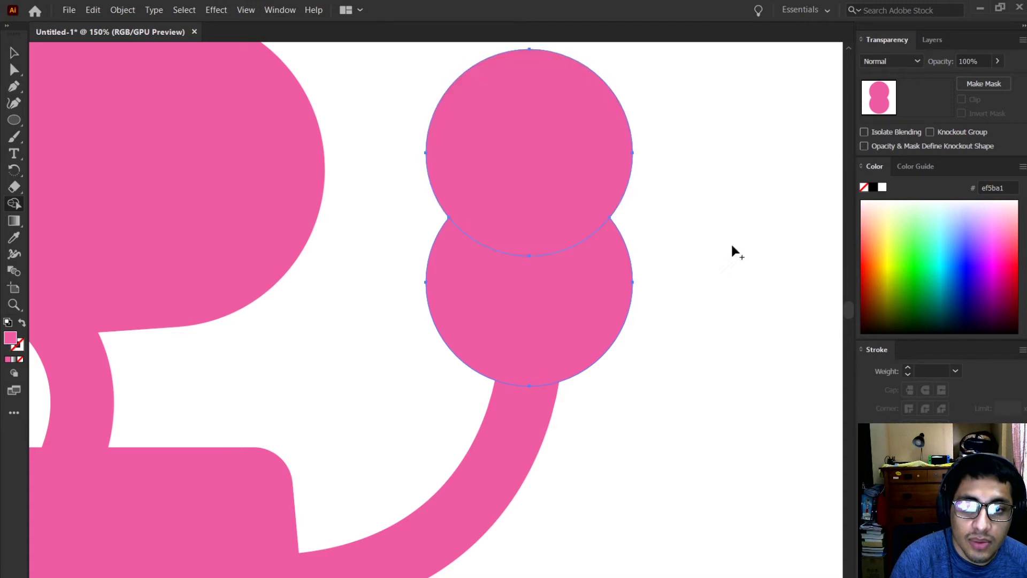
key(v)
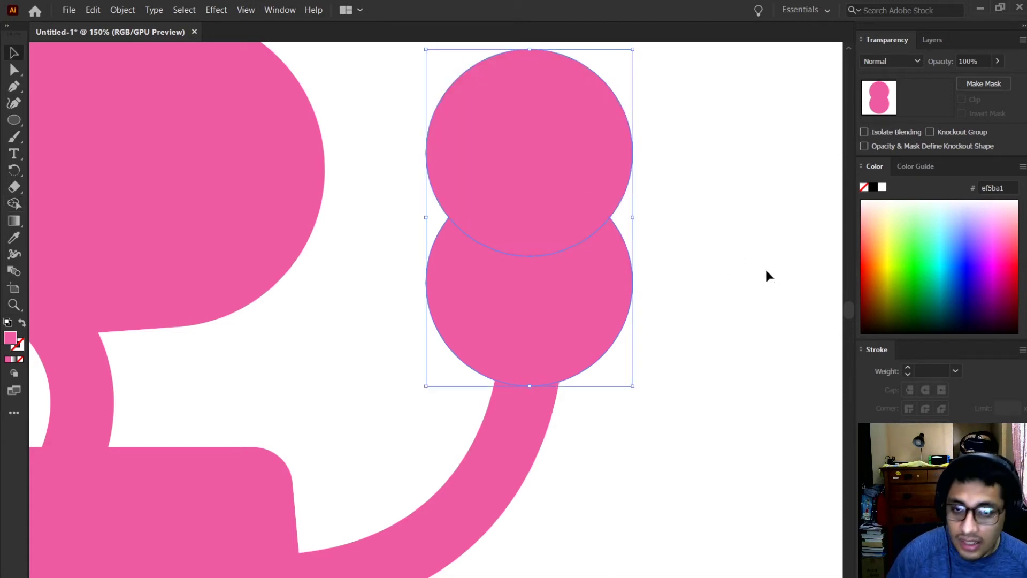
mouse_move(558, 143)
mouse_down()
mouse_move(597, 145)
mouse_move(550, 143)
mouse_up()
key(shift+Right)
click(740, 215)
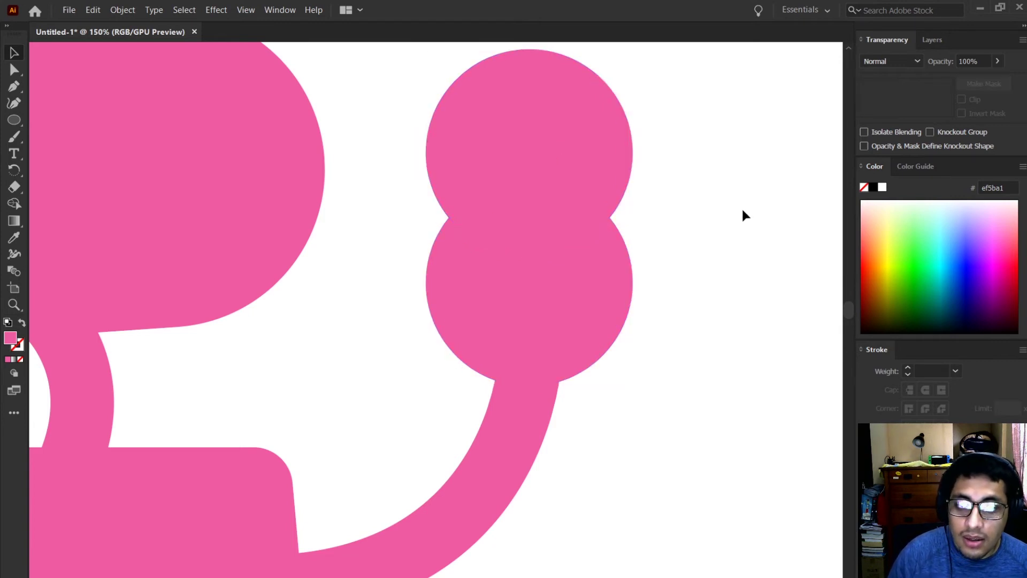
click(582, 156)
drag(561, 156, 735, 163)
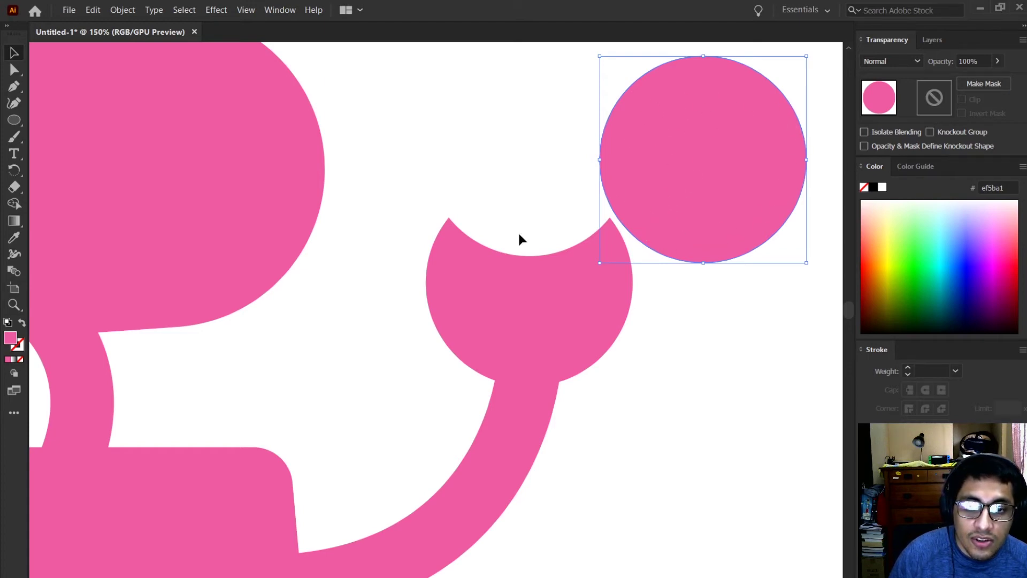
key(ctrl+z)
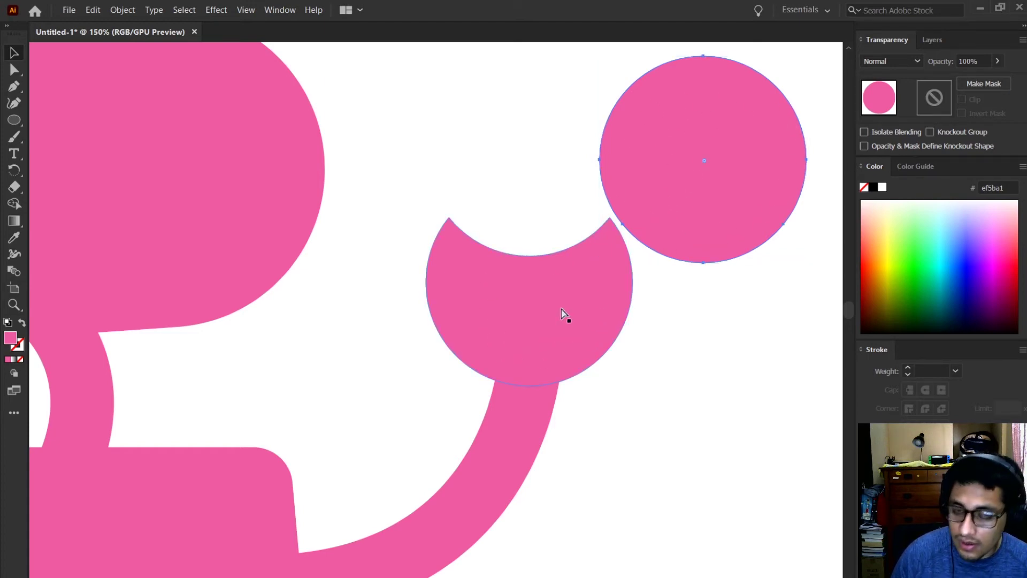
key(ctrl+z)
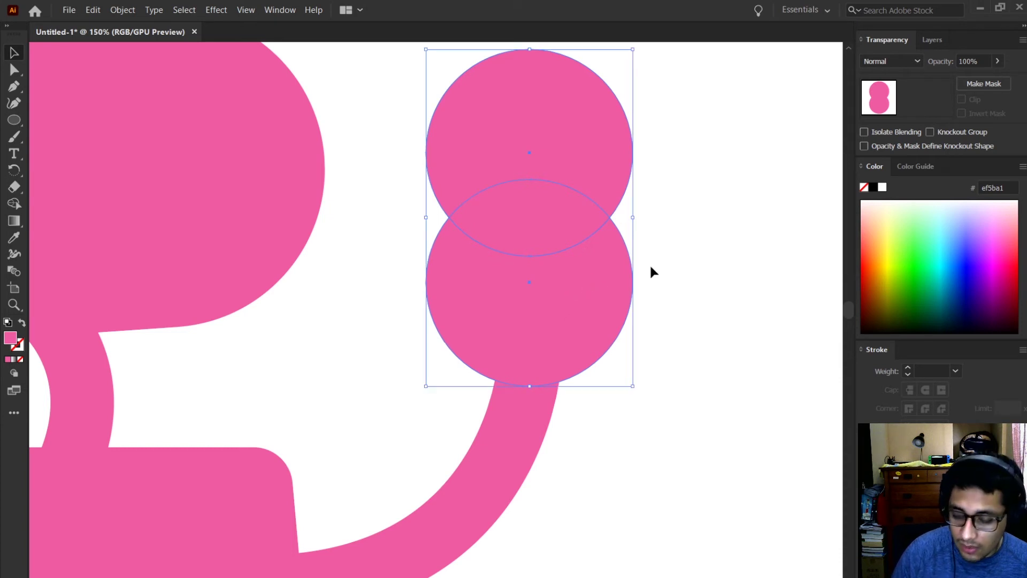
- Test Shape Builder deletions on each circle region, ending with the overlap lens removed
key(shift+m)
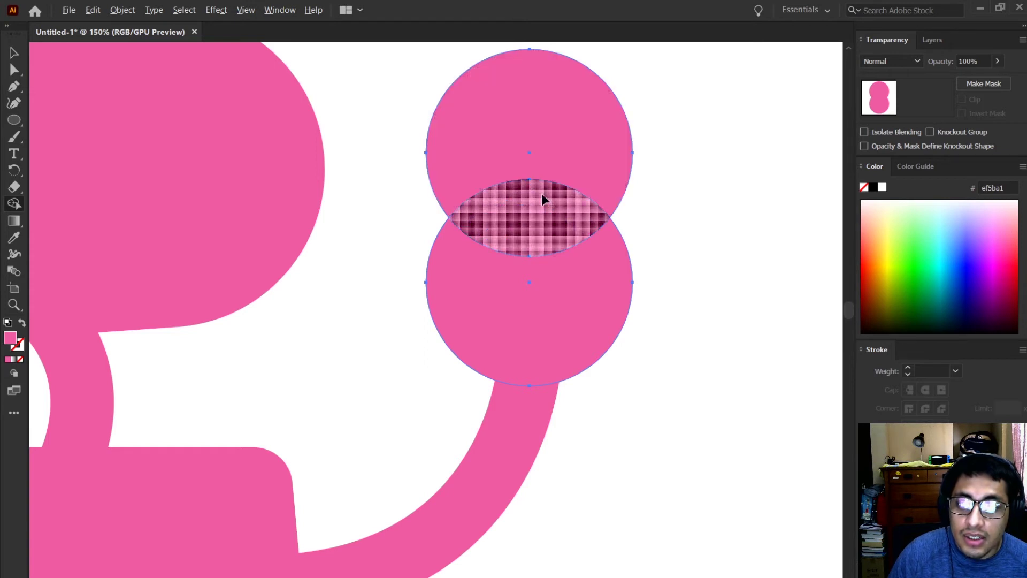
alt+click(560, 137)
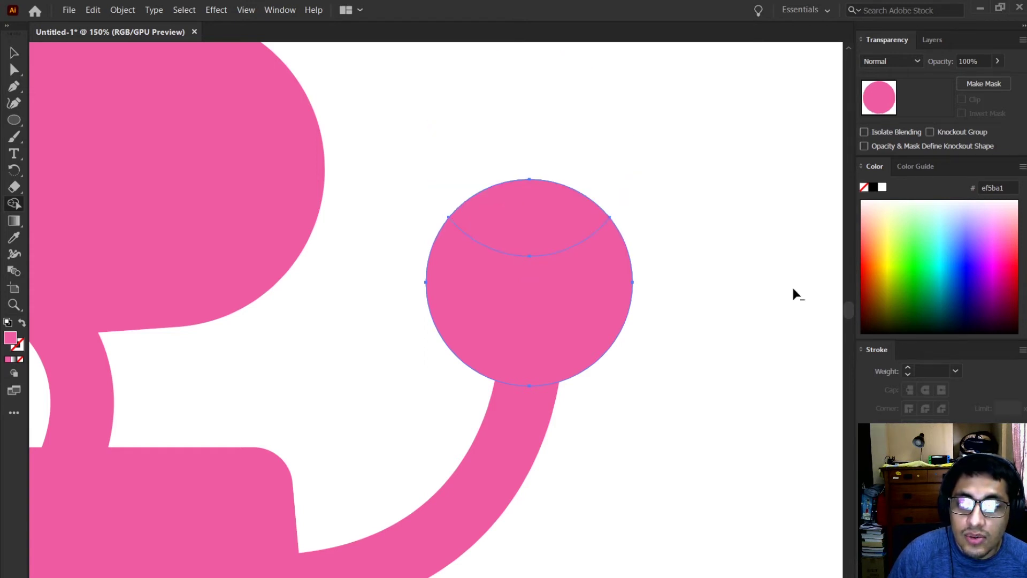
key(ctrl+z)
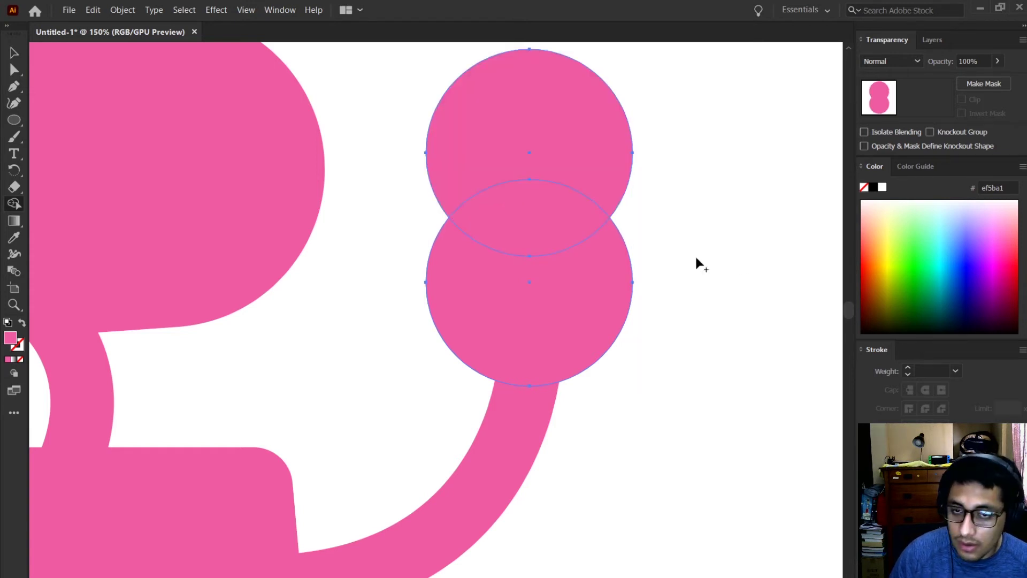
alt+click(560, 307)
key(ctrl+z)
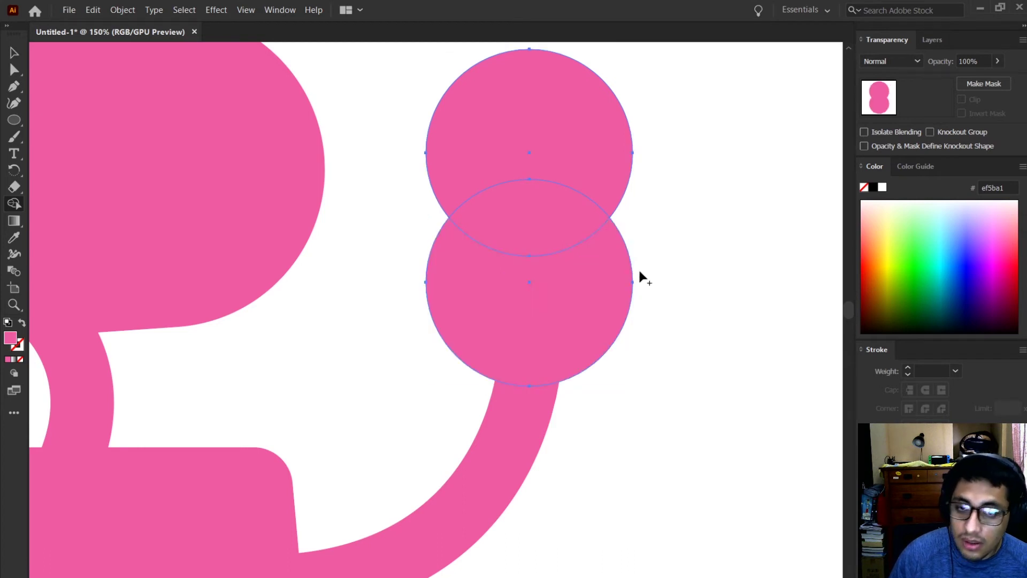
alt+click(524, 214)
- Move the cut circles aside to check the result, then undo the move and lens cutout
key(v)
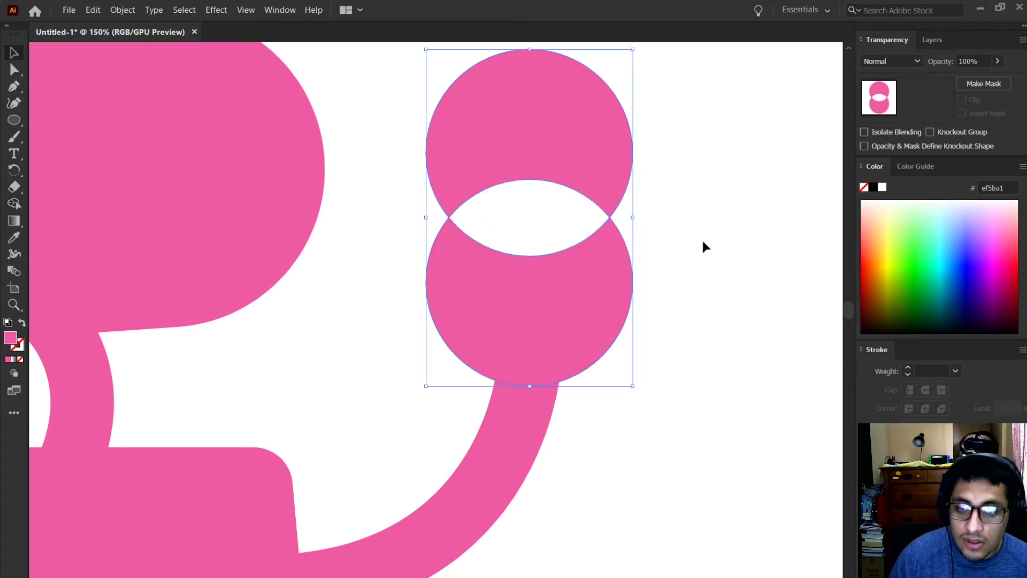
drag(599, 190, 779, 194)
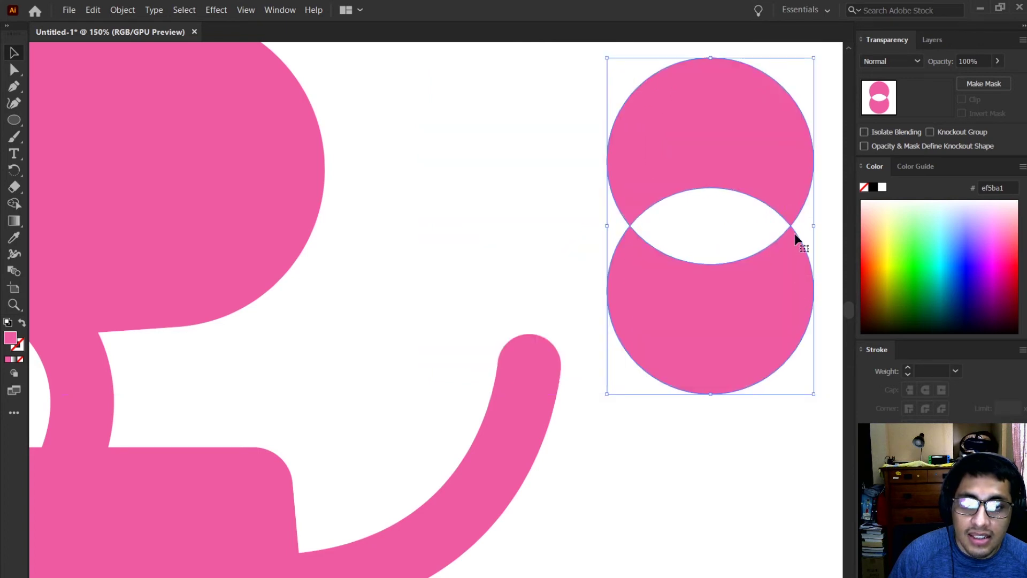
key(a)
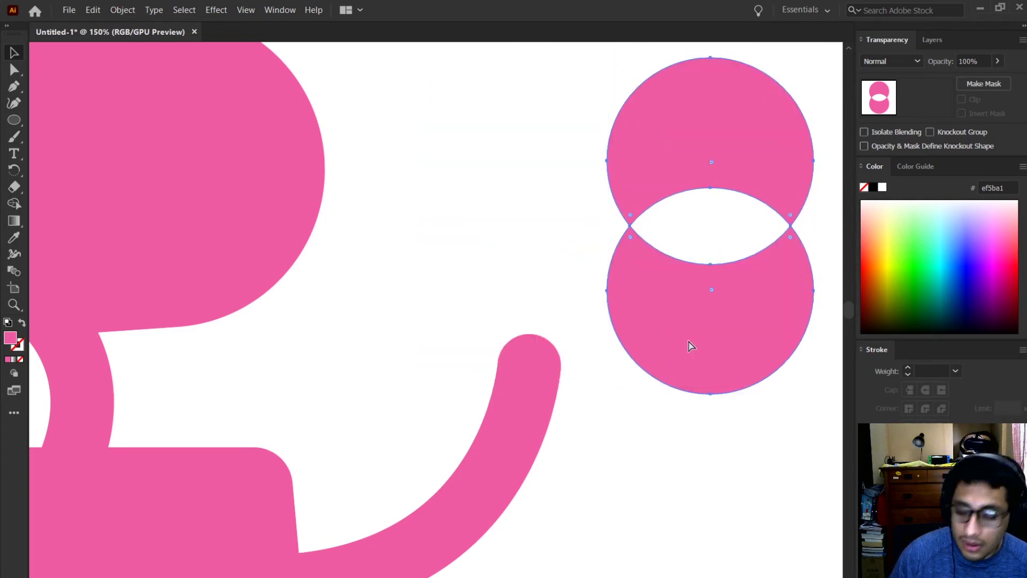
key(ctrl+z)
key(ctrl+z)
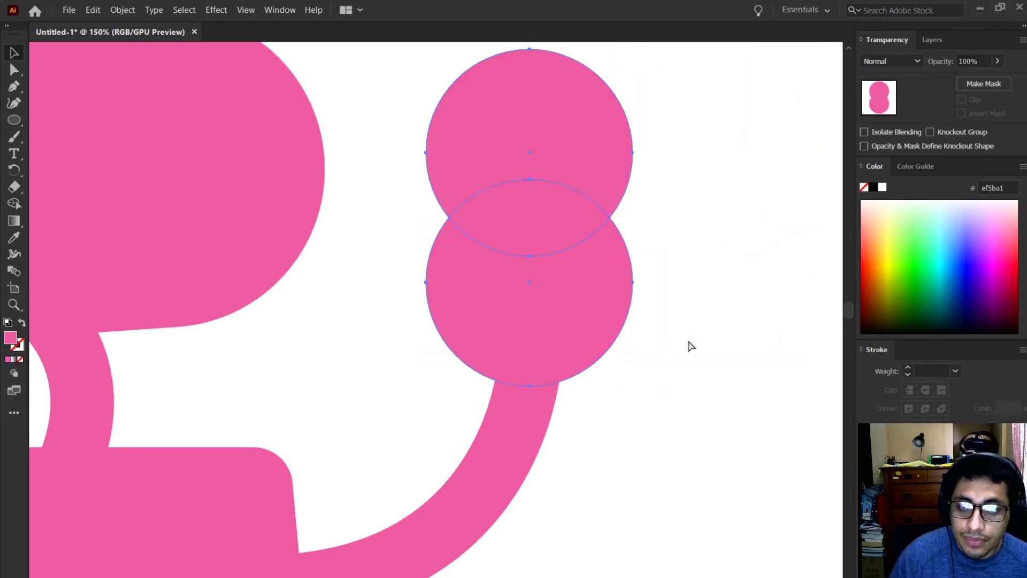
key(v)
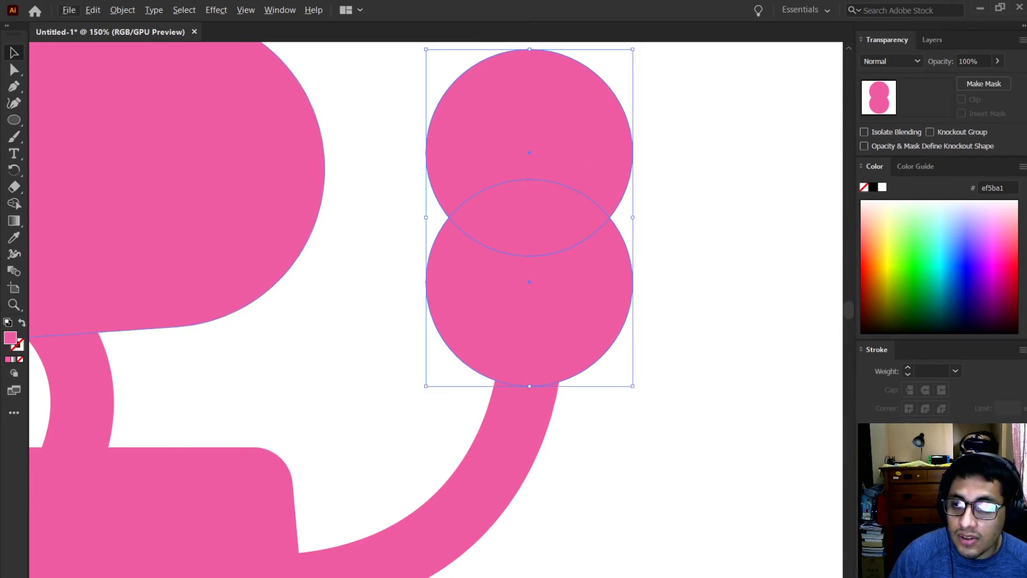
- Try removing the top circle and lens with Shape Builder, then undo it
key(shift+m)
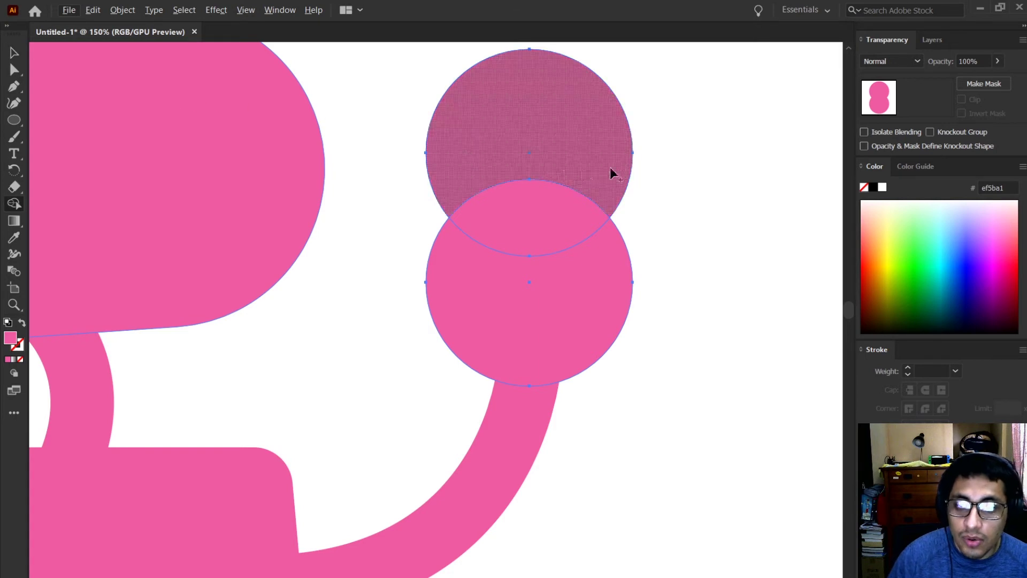
drag(586, 165, 540, 224)
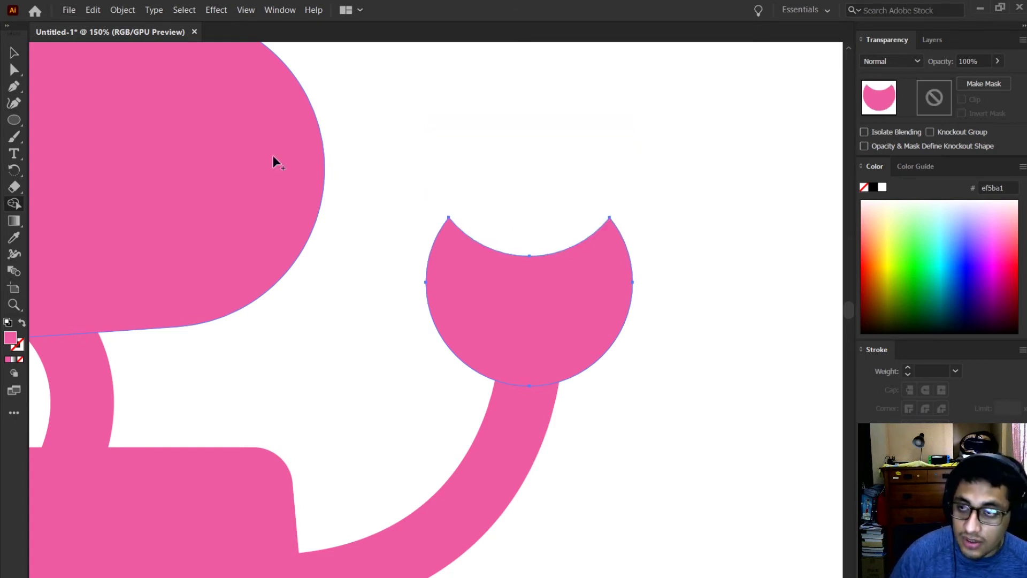
click(23, 52)
click(431, 132)
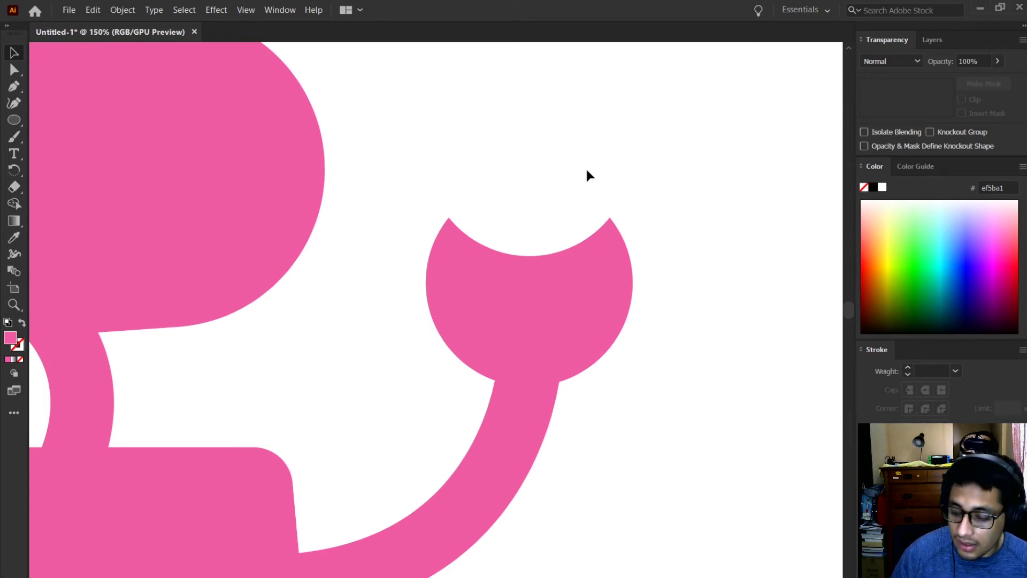
key(ctrl+z)
key(ctrl+z)
- Try merging the two circles into one shape, move it to check, then undo
key(shift+m)
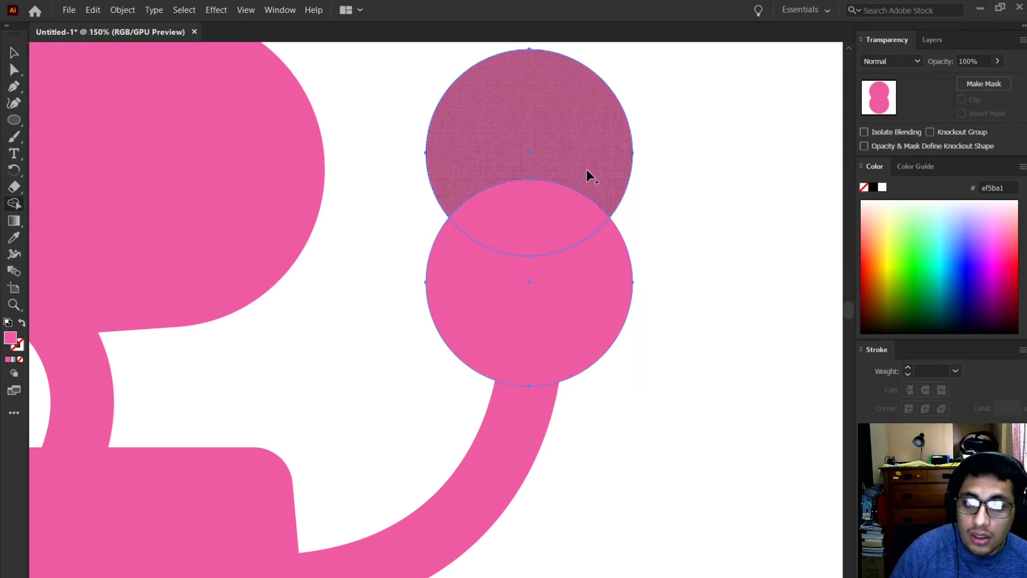
mouse_move(585, 137)
mouse_down()
mouse_move(537, 323)
mouse_move(501, 297)
mouse_move(488, 231)
mouse_move(506, 140)
mouse_up()
key(v)
drag(608, 231, 725, 258)
key(a)
key(ctrl+z)
key(ctrl+z)
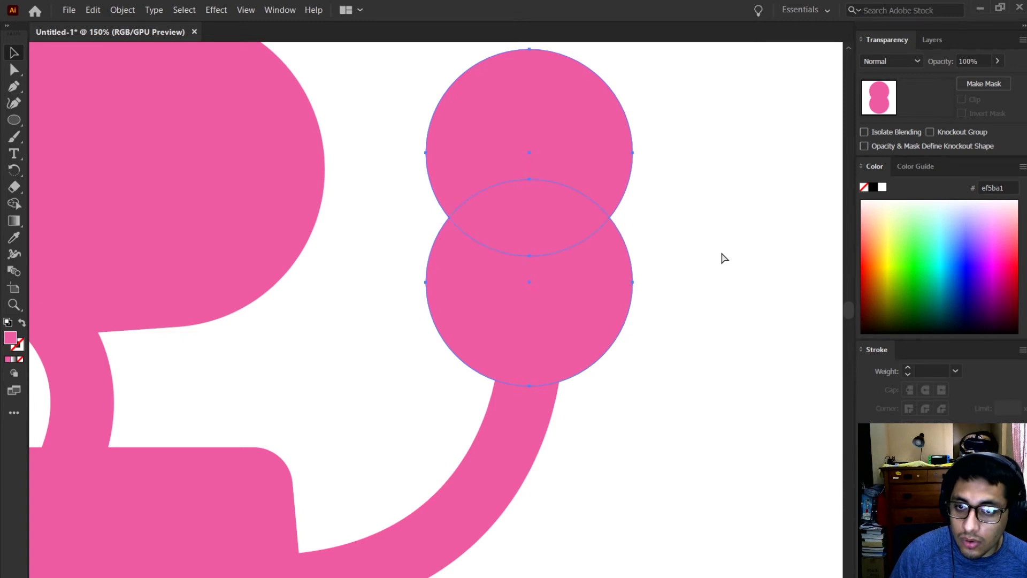
- Alt-drag with Shape Builder across the top circle and overlap lens to delete them
key(v)
key(shift+m)
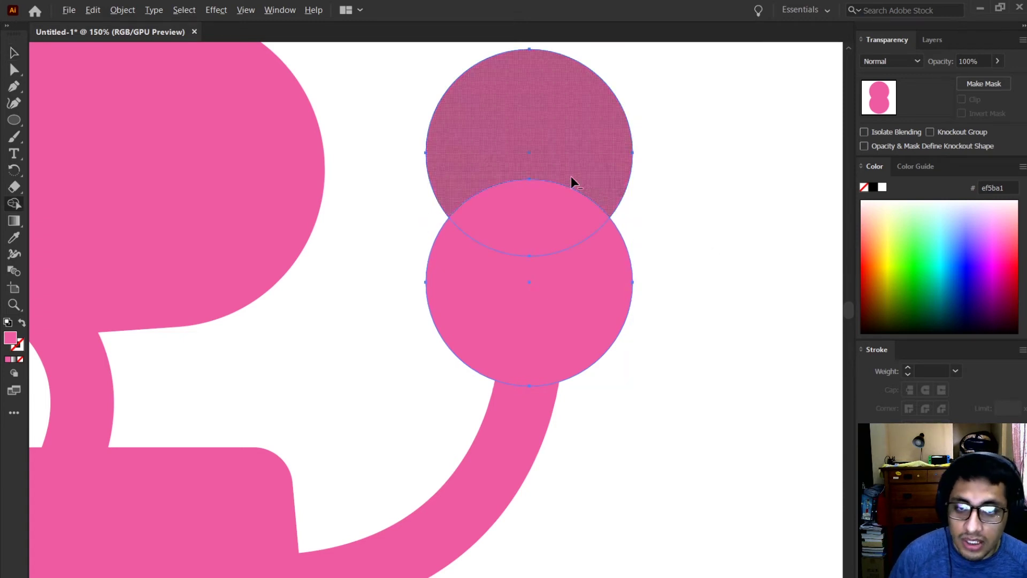
drag(570, 171, 588, 219)
- Zoom in on the notched circle and round off its two notch corners
key(v)
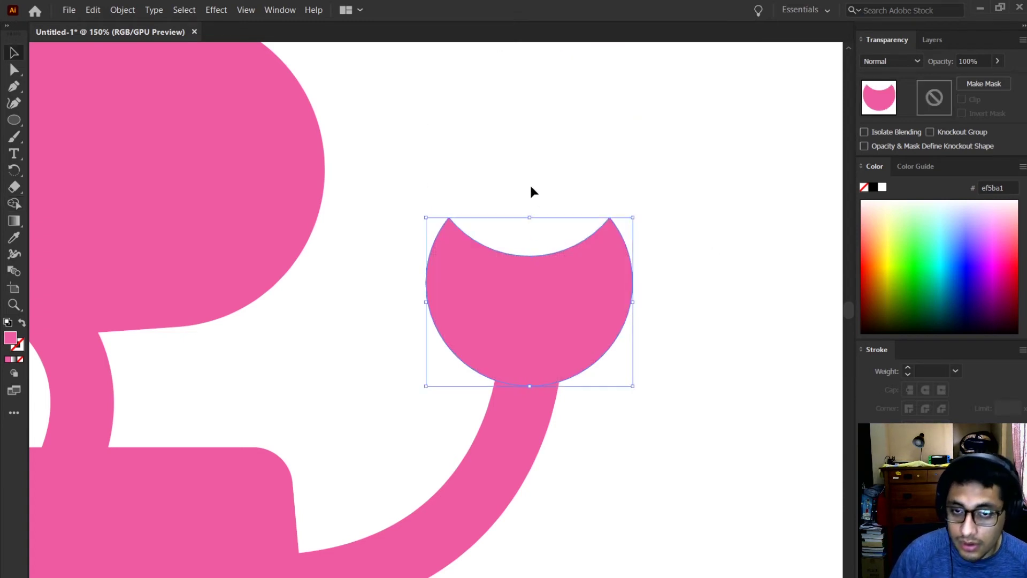
click(646, 140)
click(583, 304)
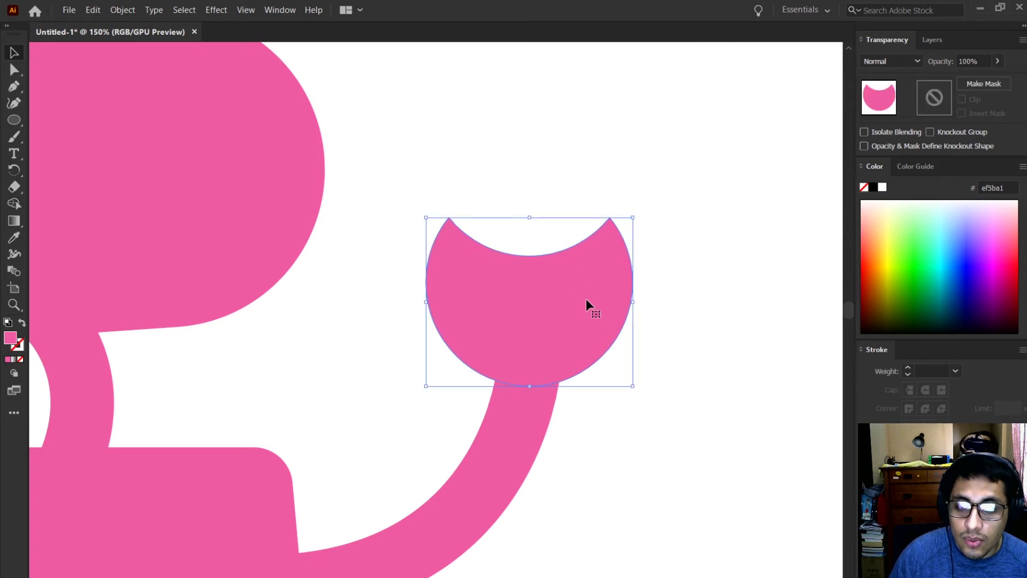
click(12, 69)
key(ctrl+equal)
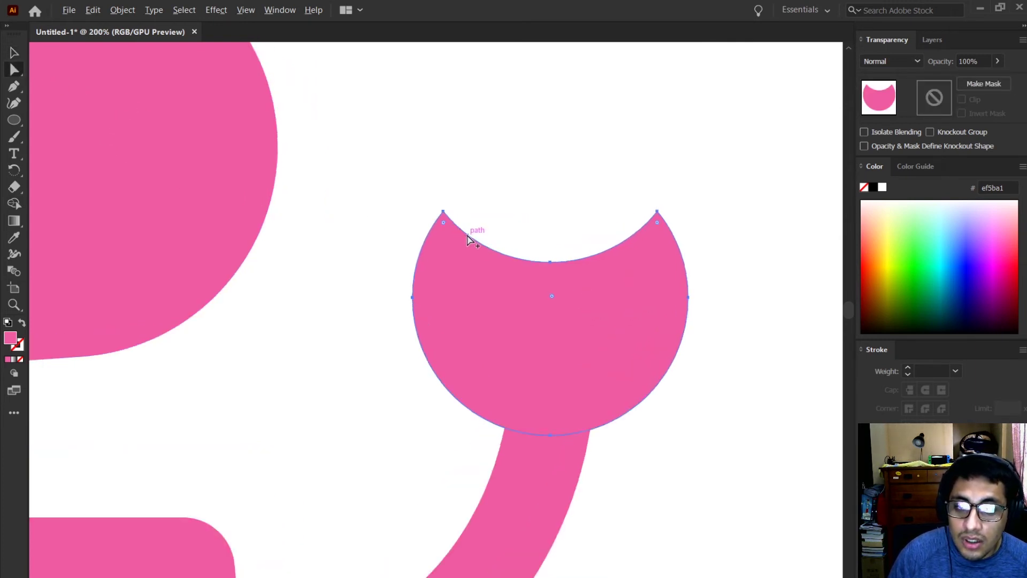
scroll(470, 239, up, 1)
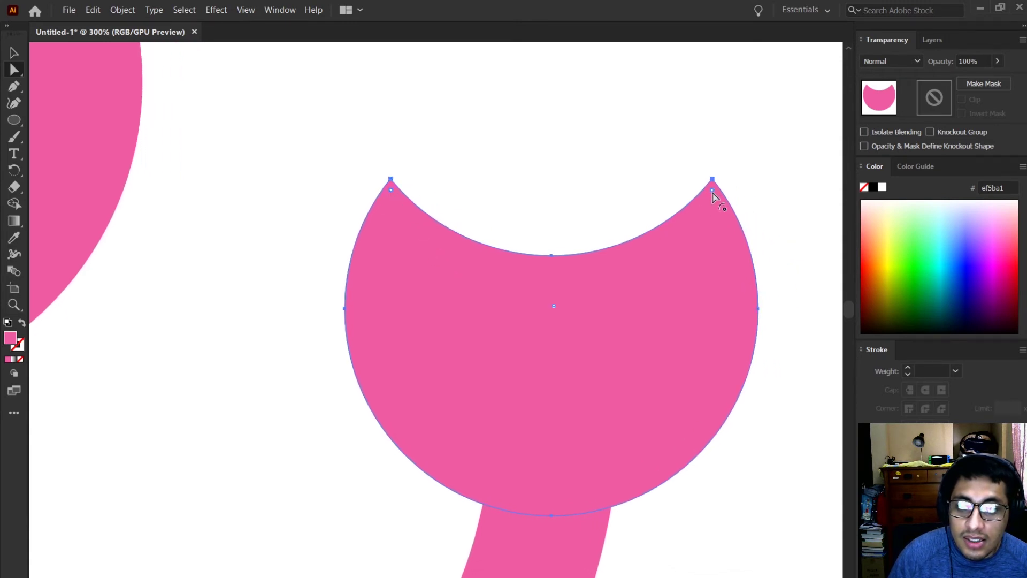
drag(712, 193, 701, 248)
click(578, 156)
- Drag the hand's top-middle anchor straight down about 56 px into a V notch
scroll(578, 156, down, 1)
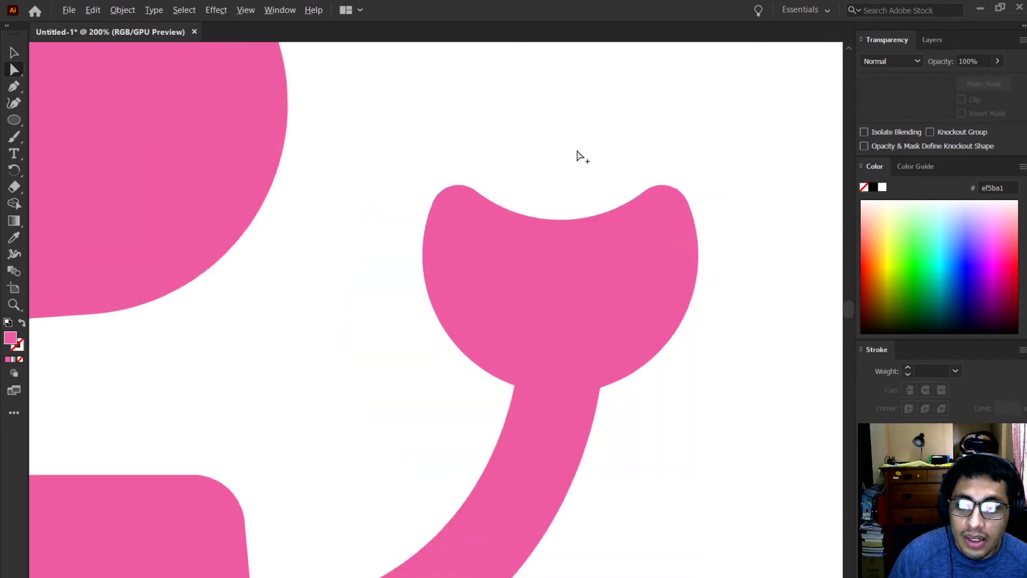
scroll(578, 156, down, 1)
scroll(578, 155, up, 2)
scroll(578, 156, down, 2)
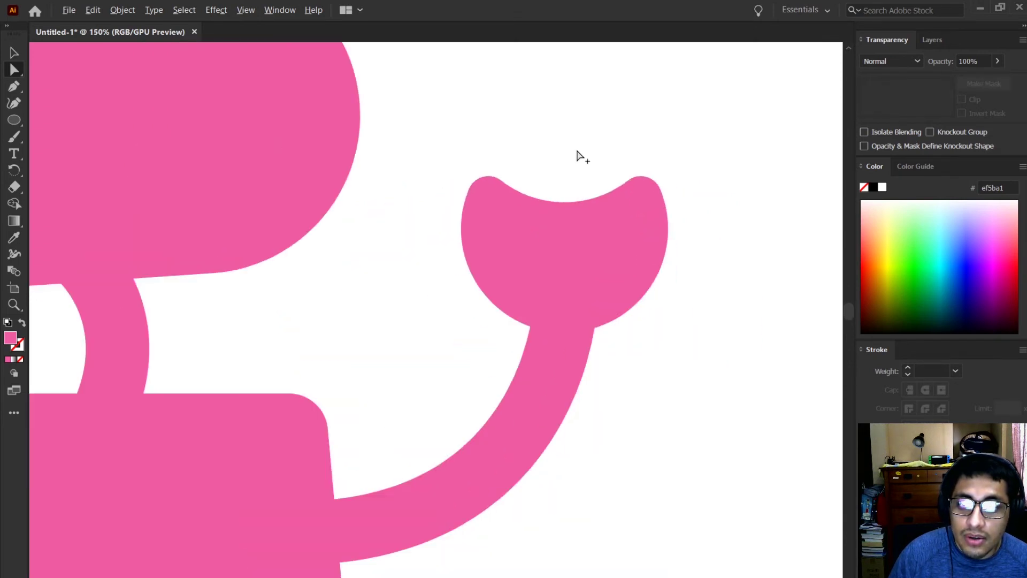
scroll(577, 155, down, 2)
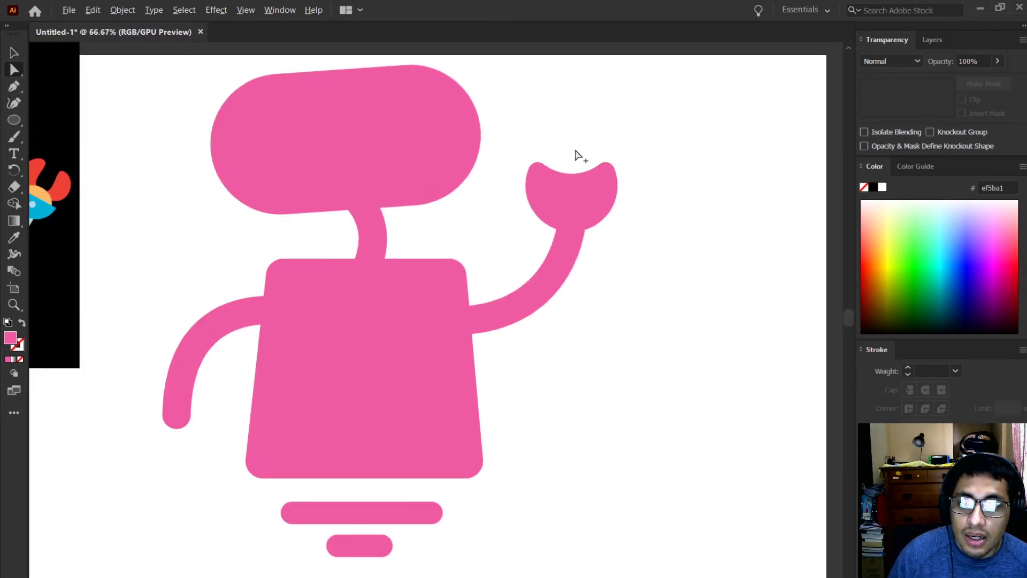
scroll(578, 156, up, 4)
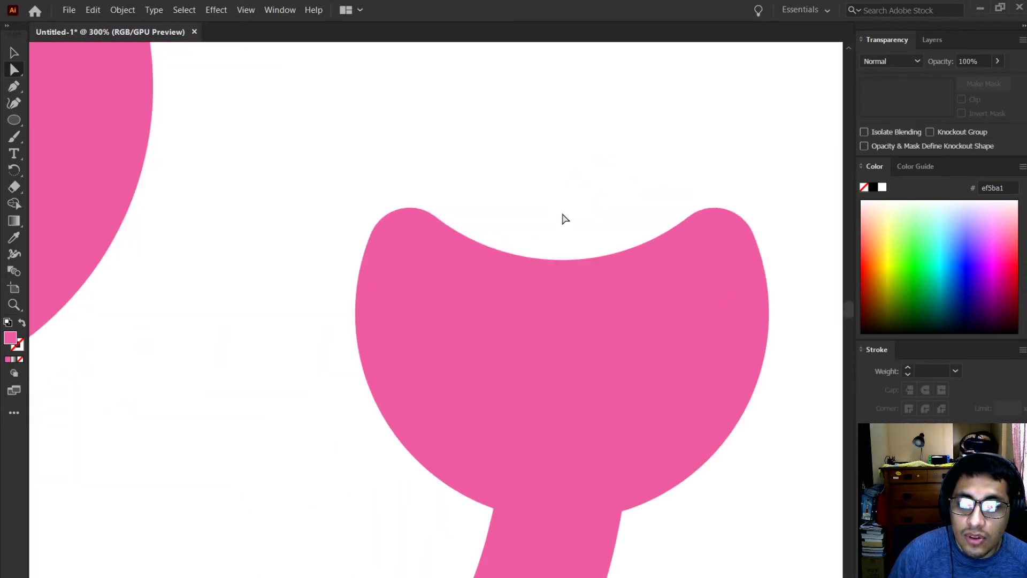
click(560, 262)
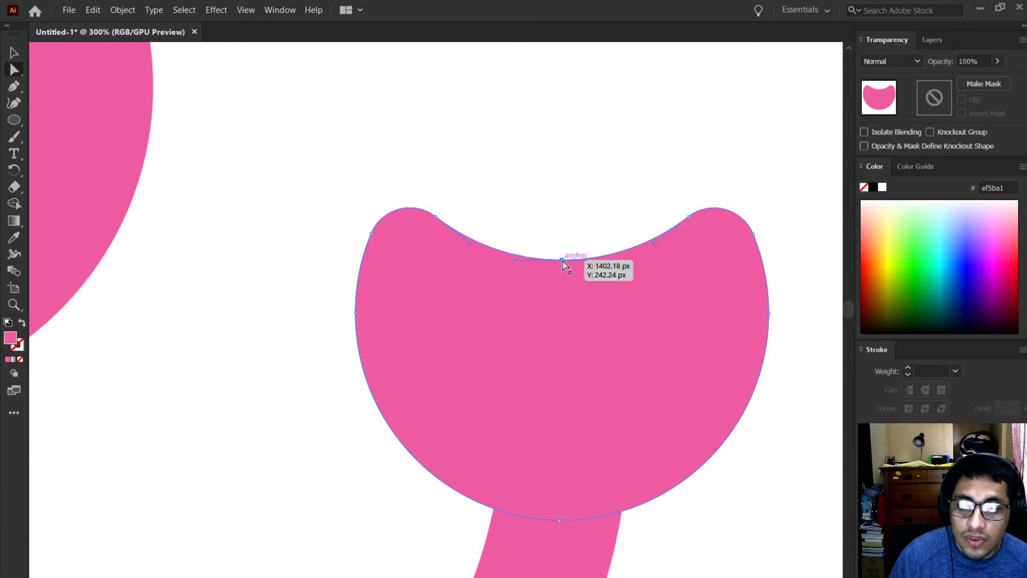
click(561, 261)
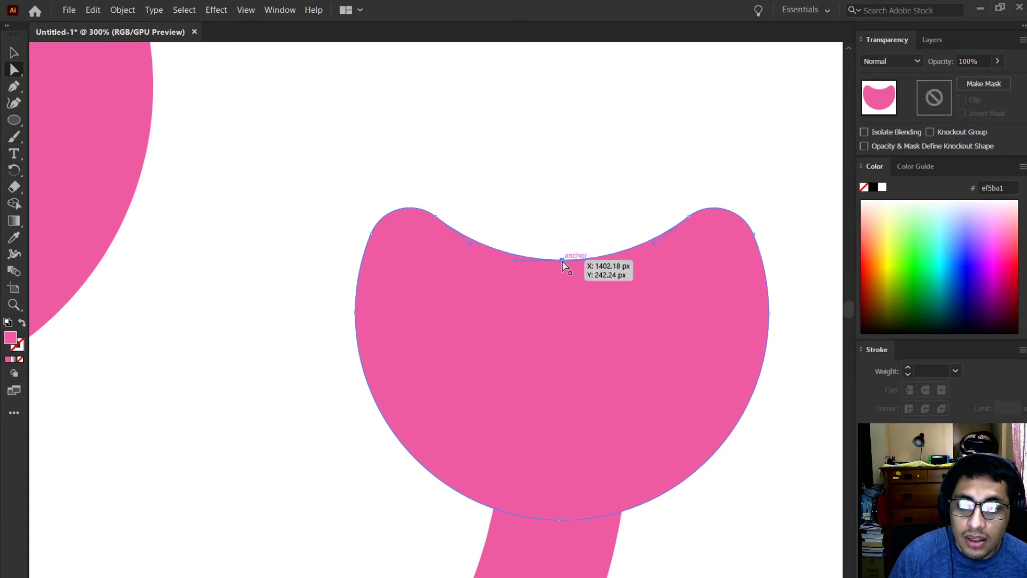
drag(562, 261, 562, 357)
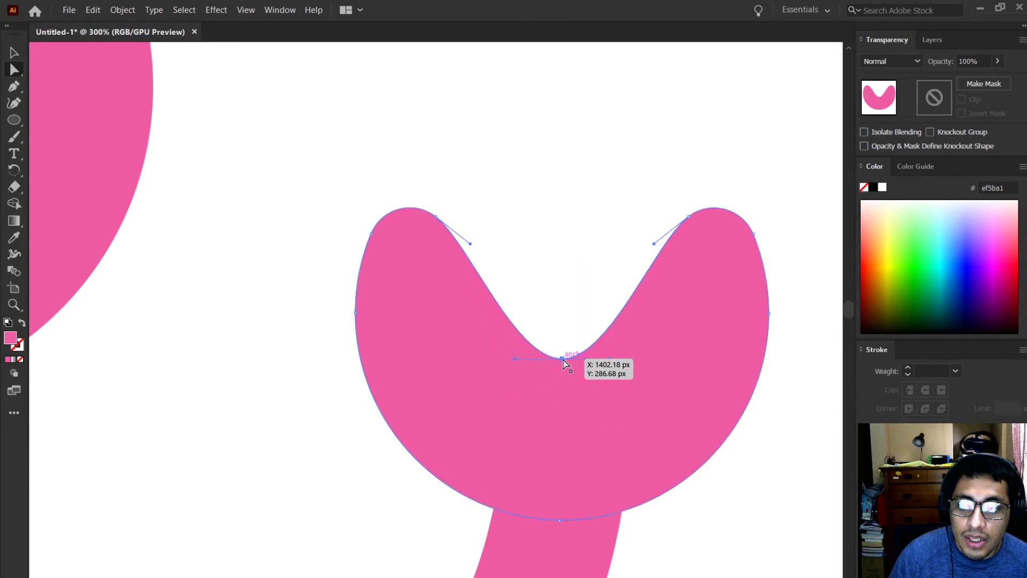
- Alt-drag a copy of the raised hand onto the end of the left arm
key(v)
click(515, 133)
scroll(515, 133, down, 4)
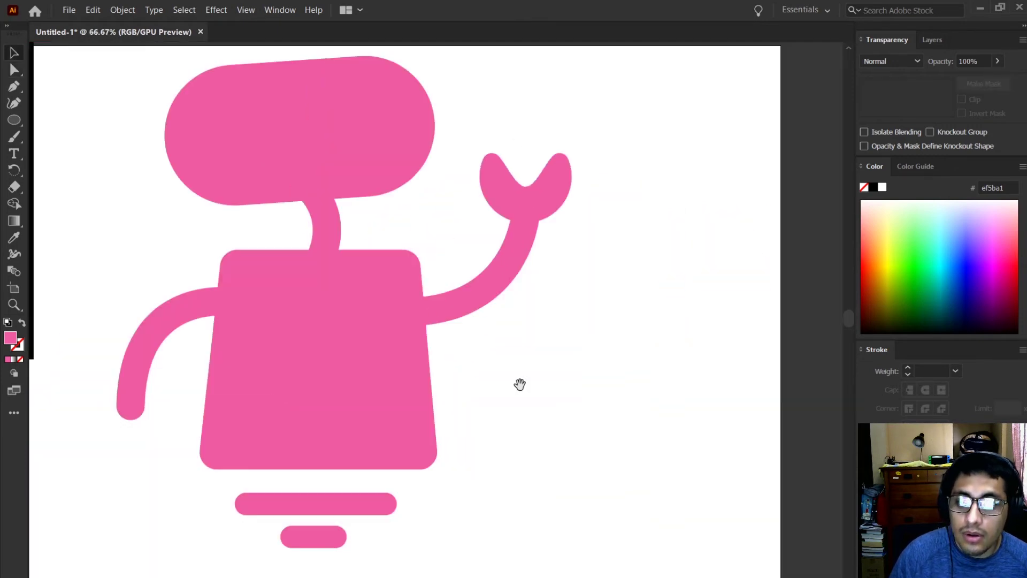
drag(519, 384, 716, 410)
click(717, 234)
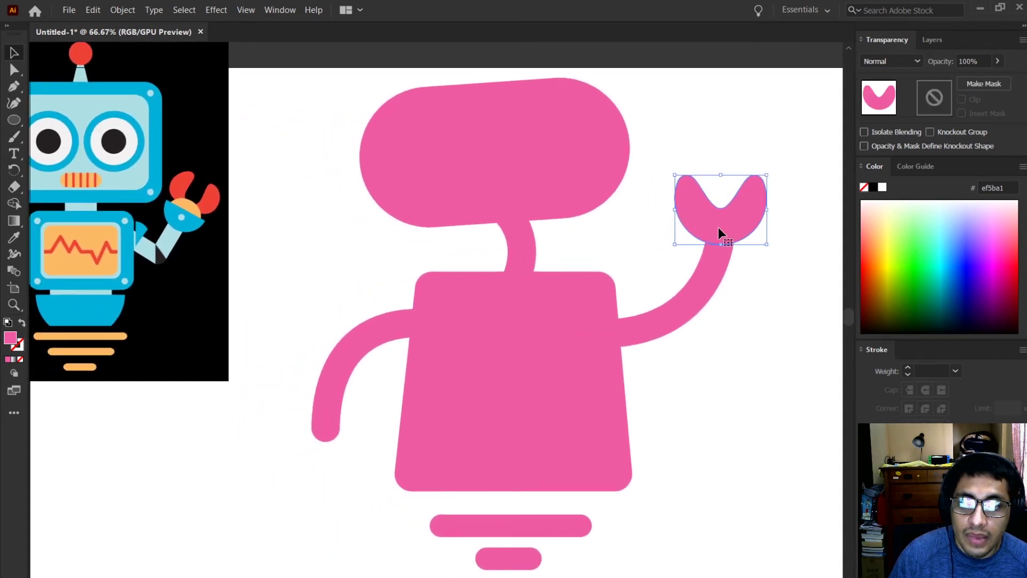
drag(720, 229, 325, 448)
drag(335, 489, 388, 408)
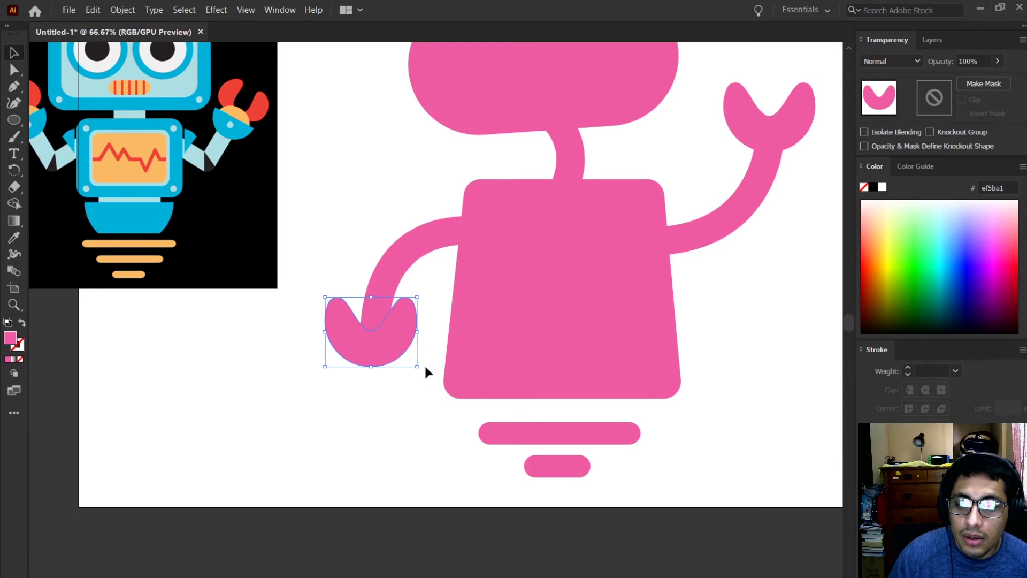
- Rotate the copied hand about 187 degrees, flip it, and seat it on the arm
drag(419, 372, 477, 422)
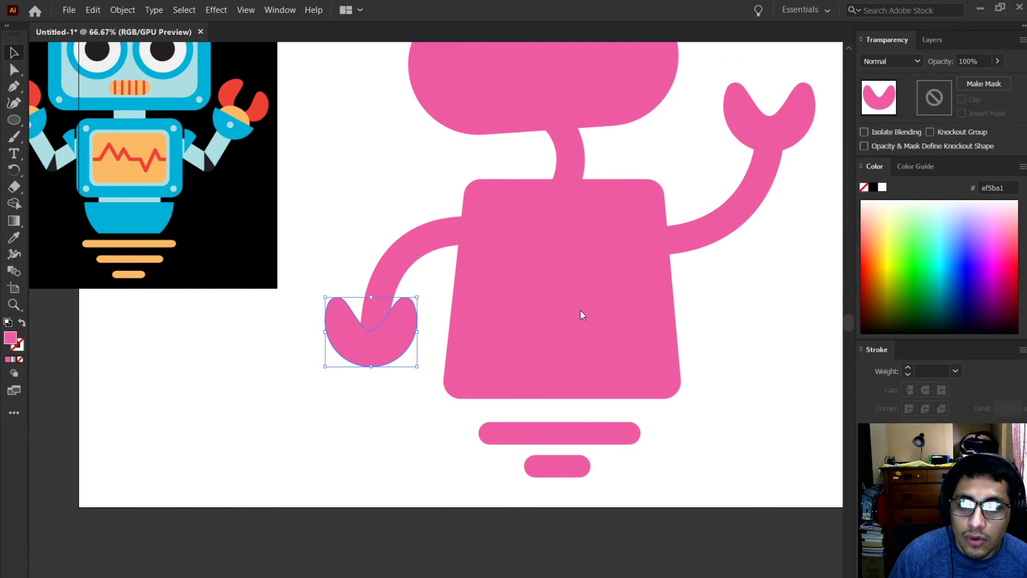
key(shift+o)
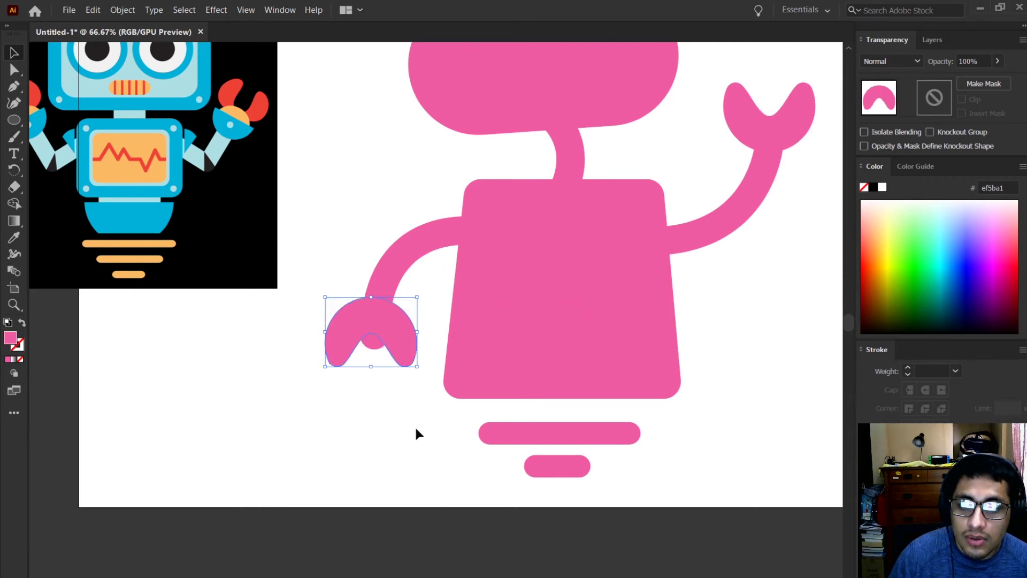
drag(377, 319, 381, 343)
click(390, 416)
- Move the right hand higher and fine-tune the left claw's position
click(782, 146)
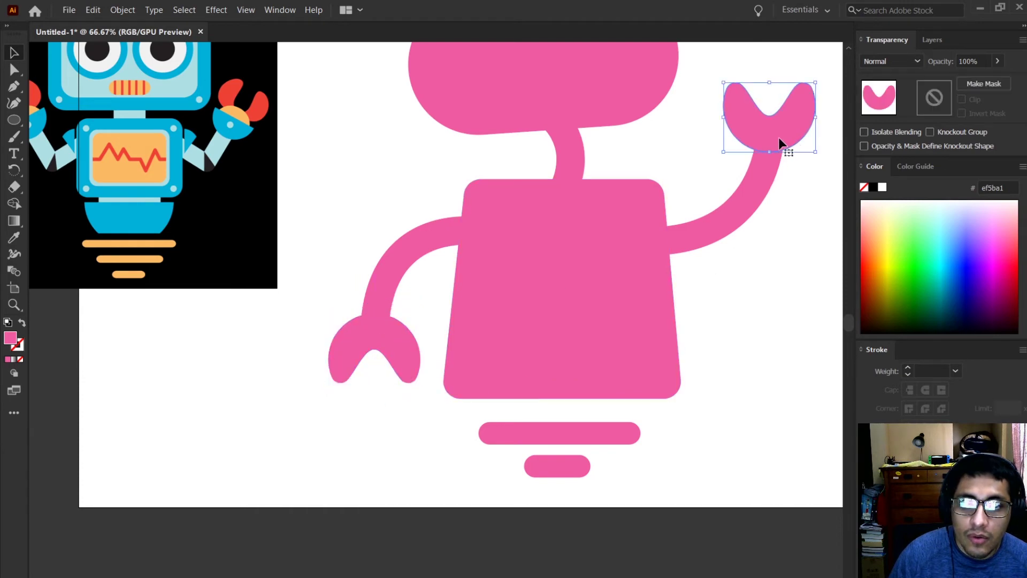
mouse_move(780, 143)
mouse_down()
mouse_move(775, 164)
mouse_move(779, 152)
mouse_up()
click(761, 272)
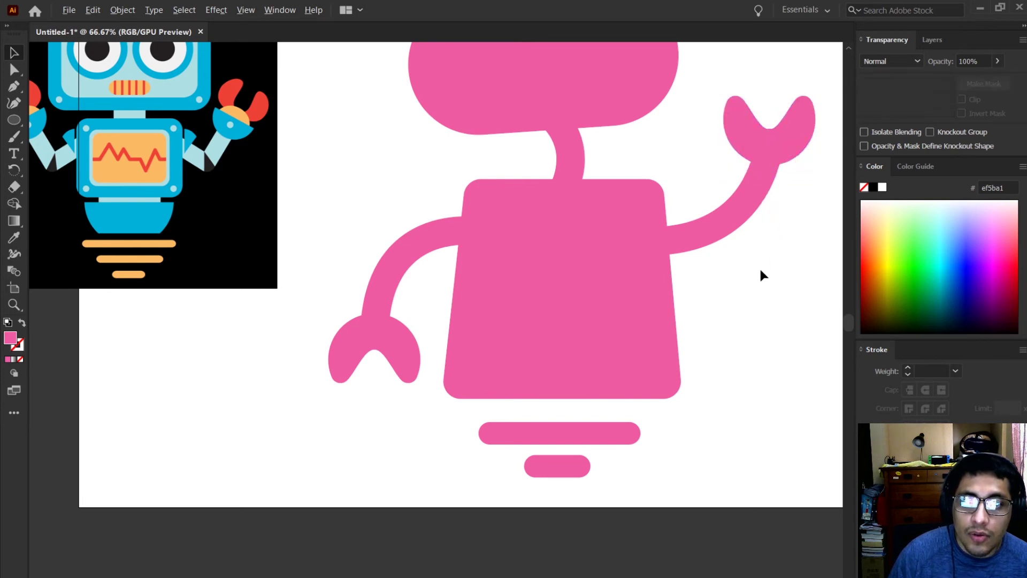
click(775, 136)
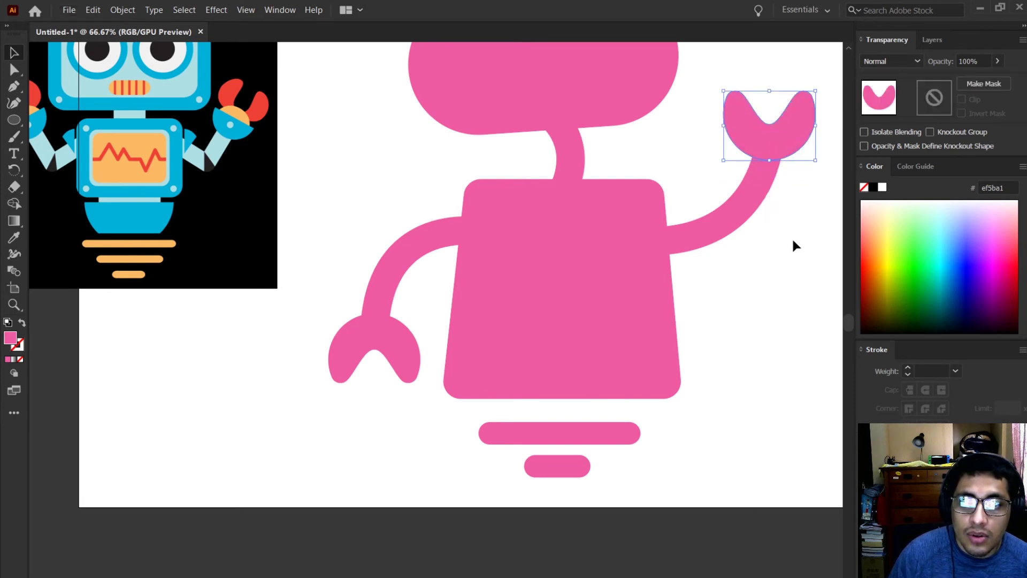
drag(376, 342, 381, 341)
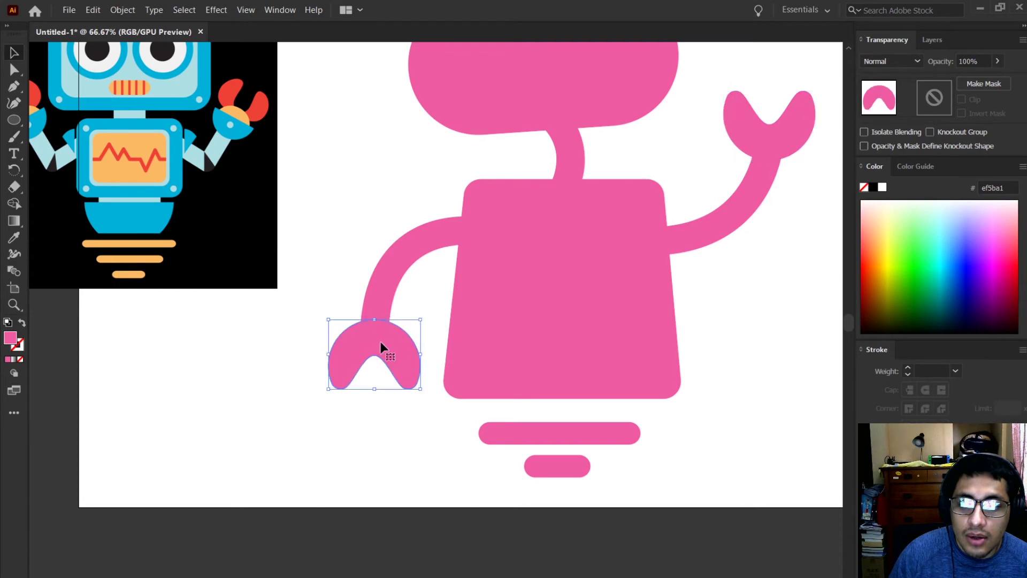
click(735, 334)
scroll(737, 332, down, 1)
drag(757, 334, 689, 361)
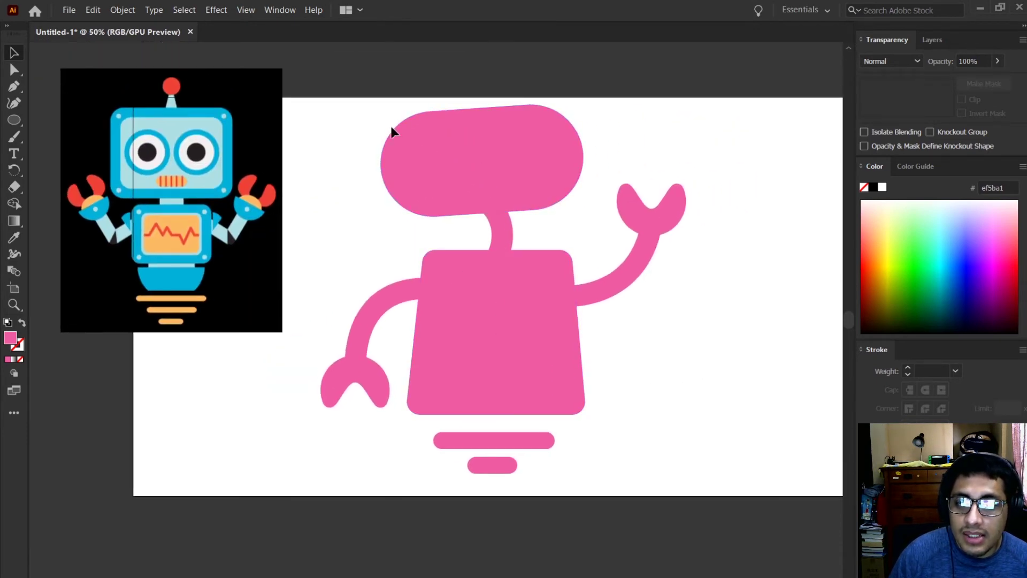
- Draw eye circles on the robot's head with the Ellipse tool and marquee-select head and eyes
key(l)
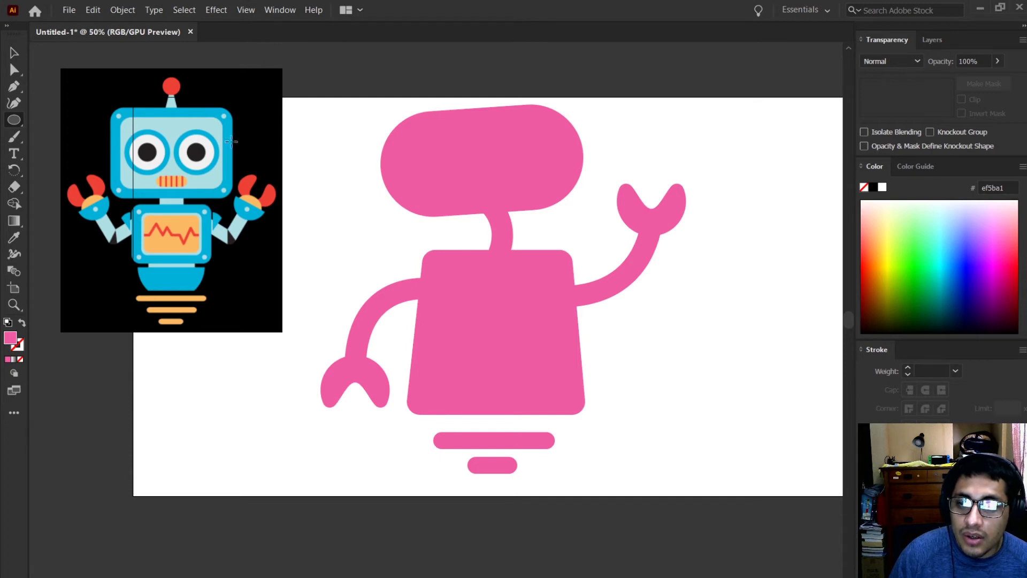
drag(415, 138, 539, 166)
click(16, 54)
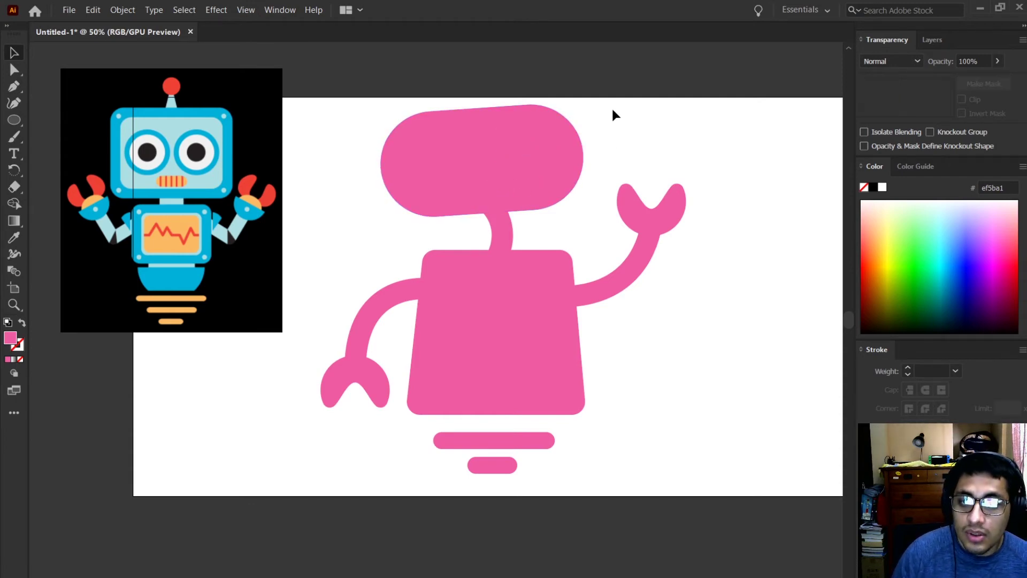
drag(612, 107, 362, 184)
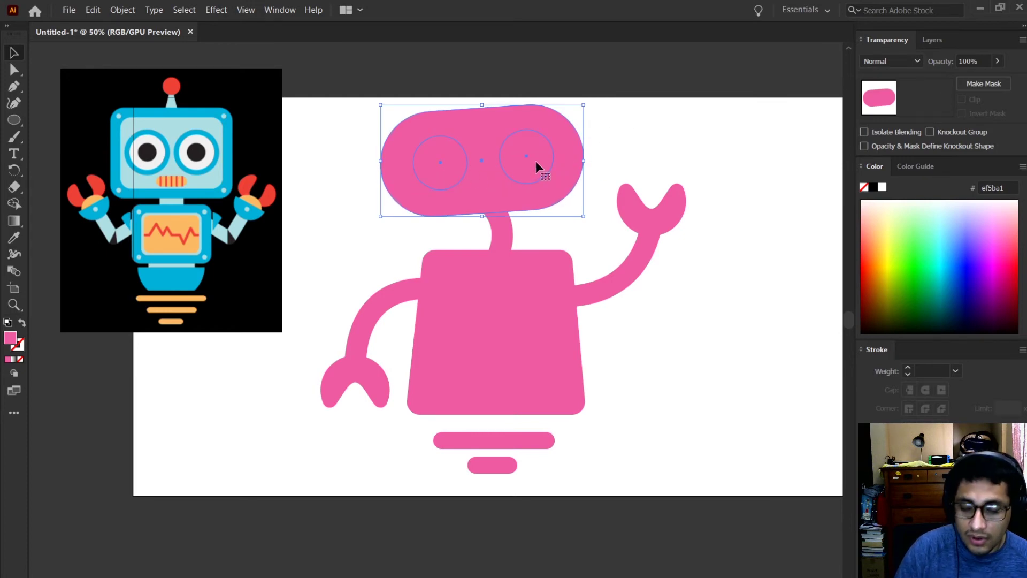
- Delete the head and eyes, then give the curved neck stroke a Round Cap
key(Delete)
drag(744, 325, 663, 315)
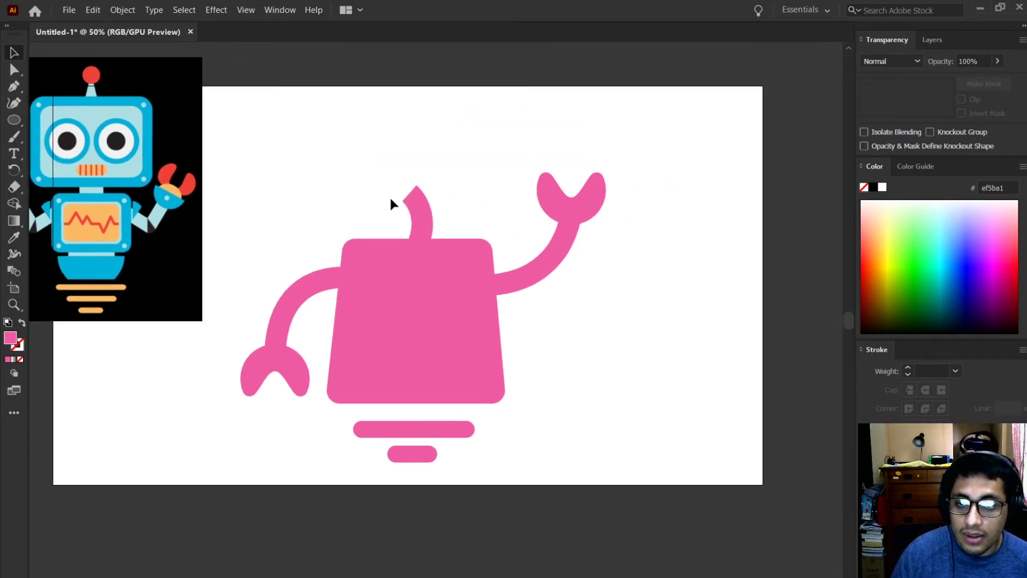
click(427, 217)
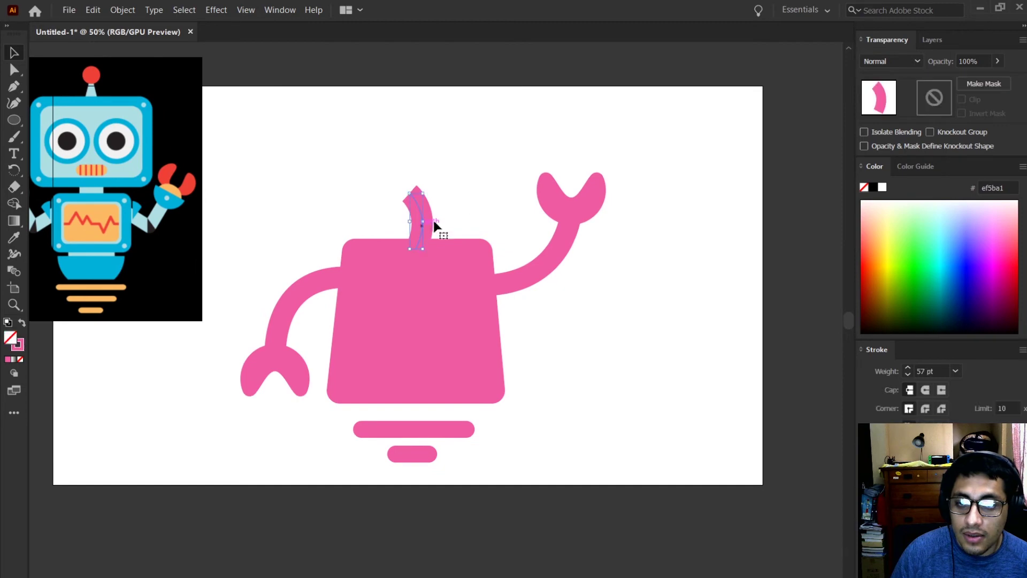
click(921, 394)
click(582, 291)
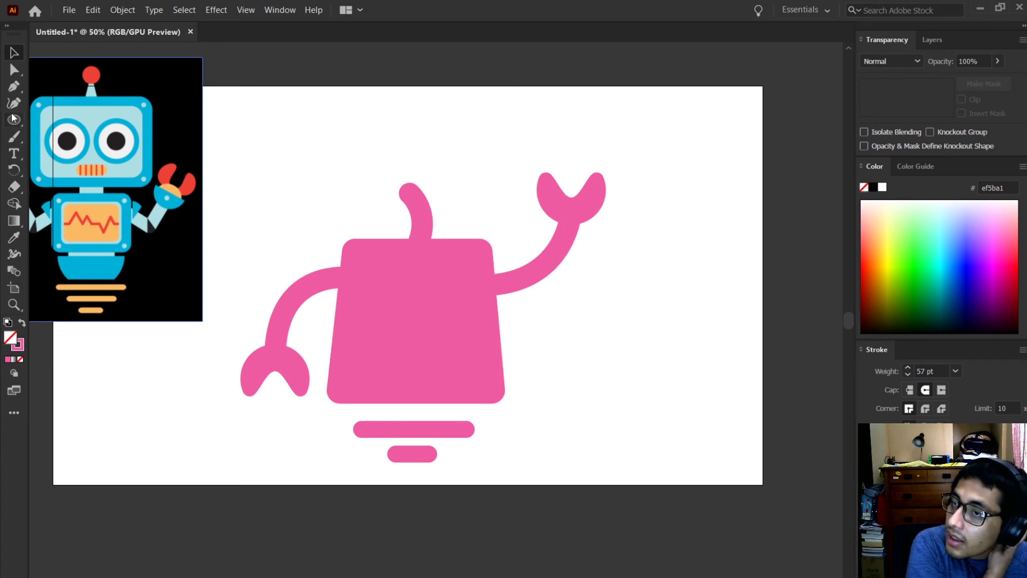
- Draw a solid pink rectangle right of the body and a small circle on it
key(m)
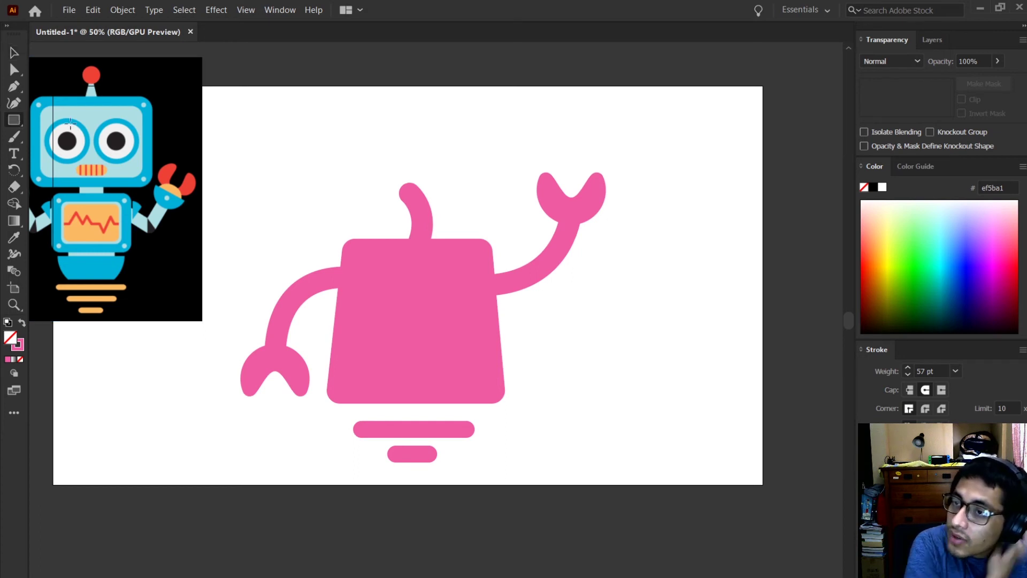
drag(549, 331, 706, 428)
drag(709, 429, 712, 429)
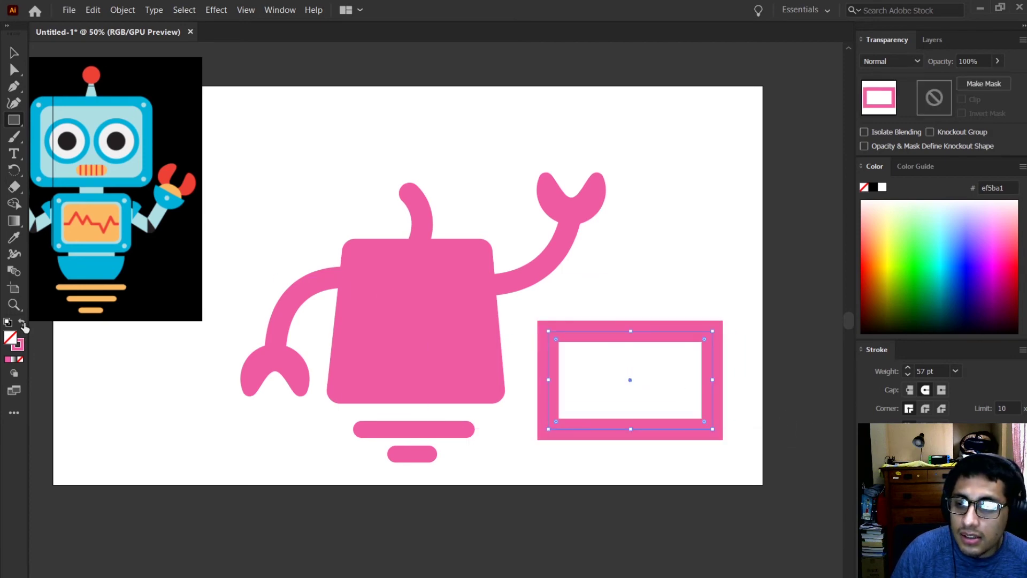
click(22, 322)
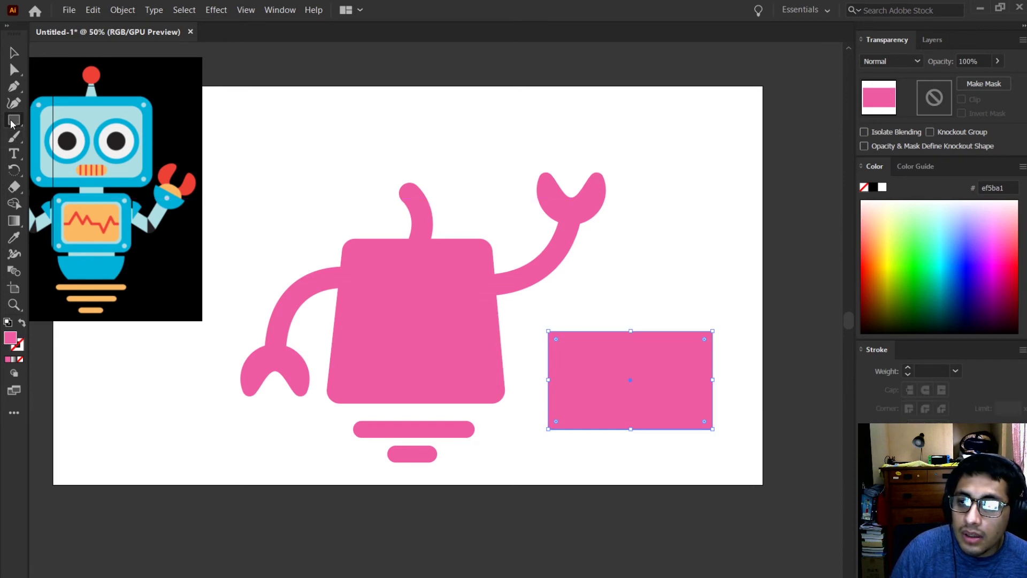
key(l)
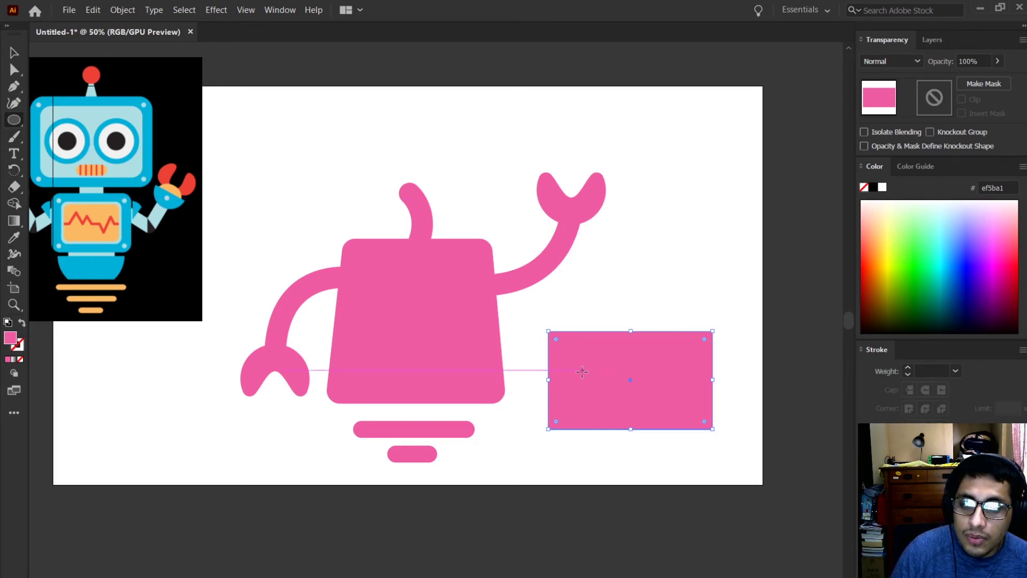
drag(582, 370, 639, 418)
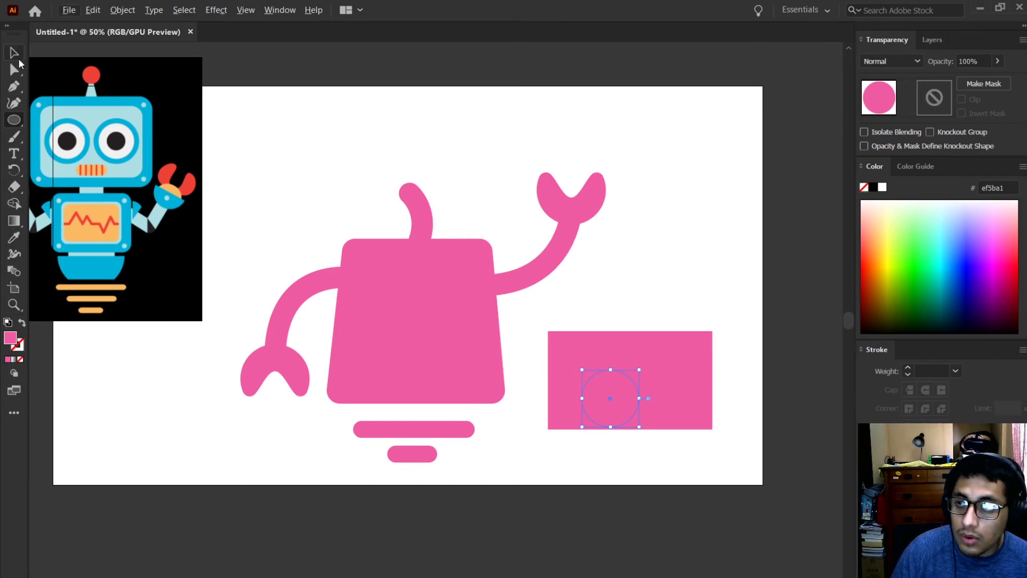
- Move the circle across the rectangle beside its twin, trying and undoing a horizontal centre align
click(16, 57)
drag(631, 410, 588, 304)
click(717, 261)
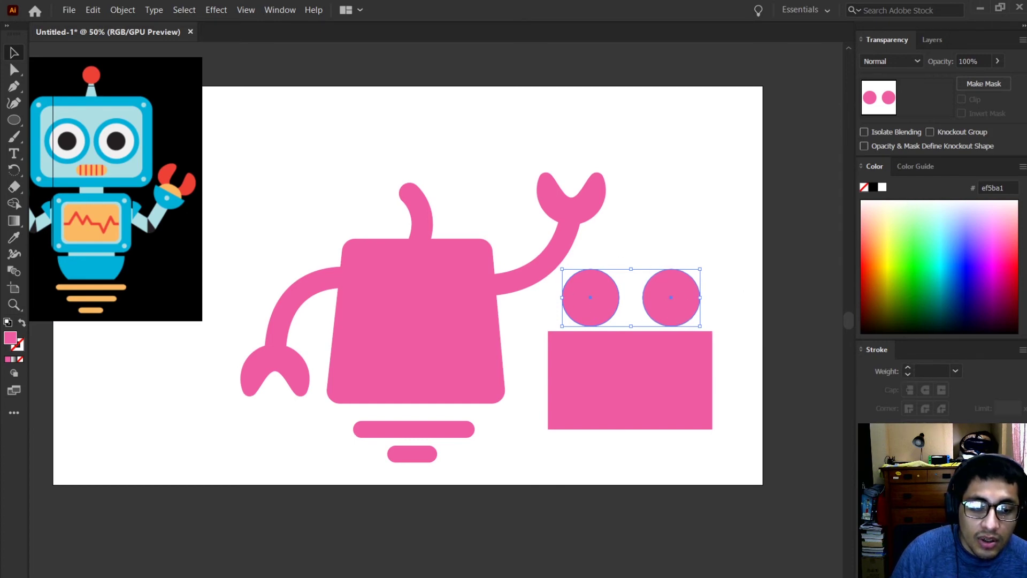
click(879, 428)
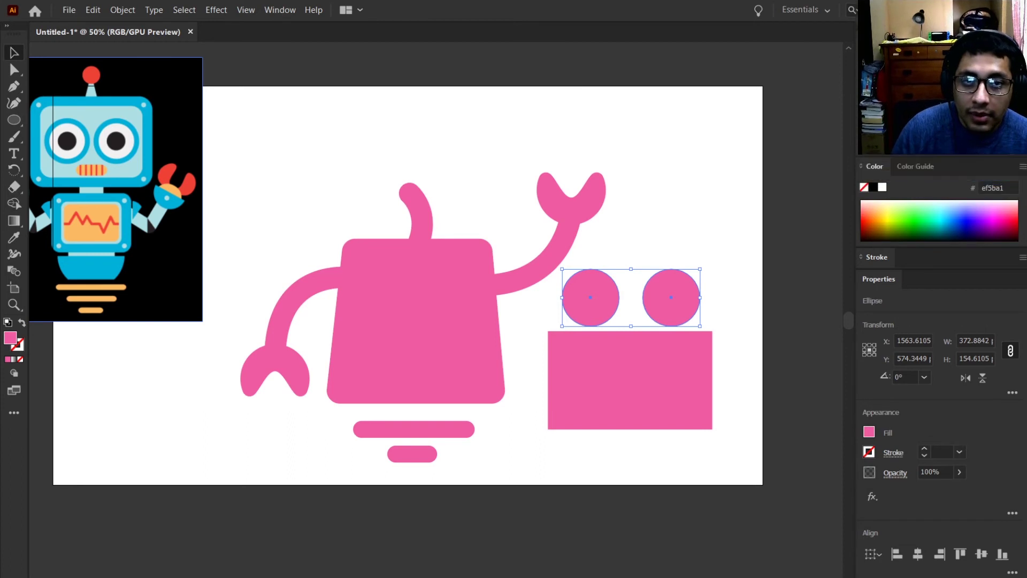
click(917, 555)
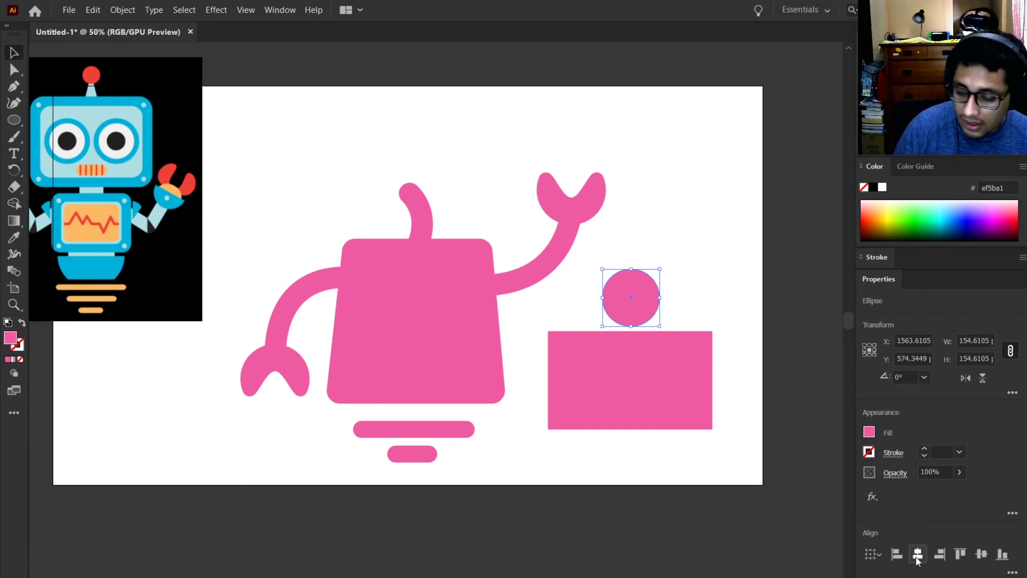
key(ctrl+z)
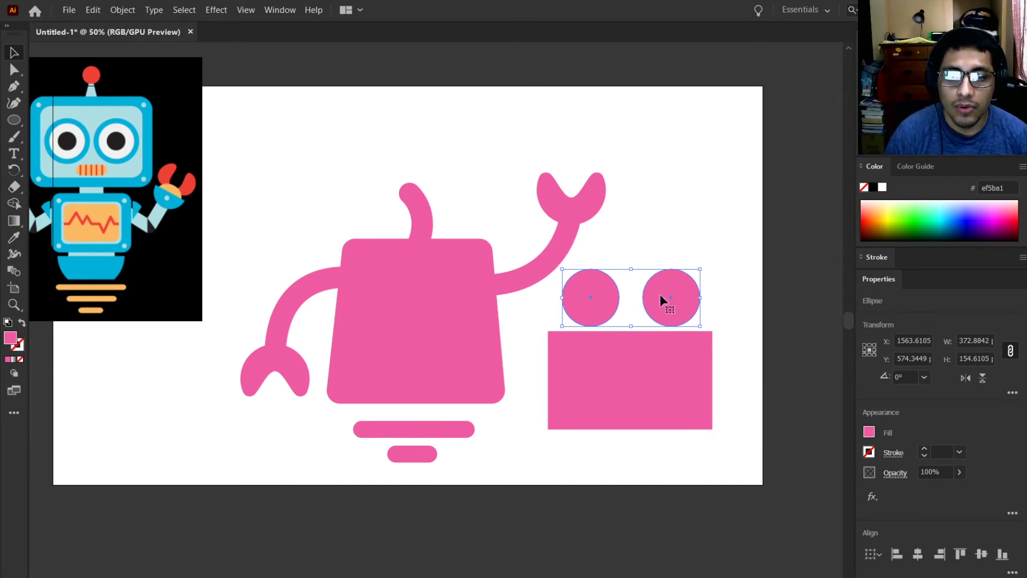
- Raise the right circle and align both eye circles at the same height
click(690, 277)
drag(689, 292, 683, 263)
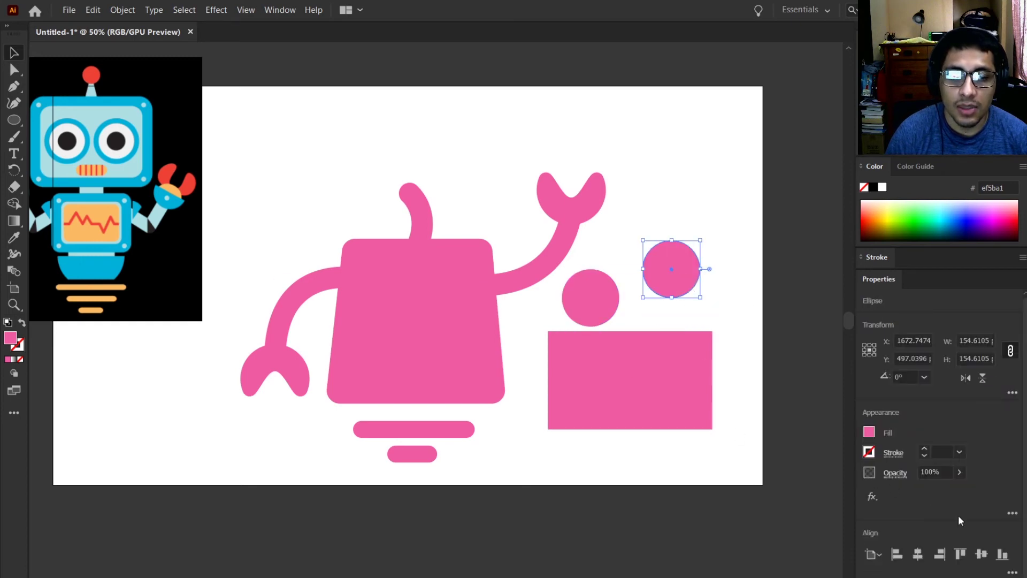
shift+click(590, 304)
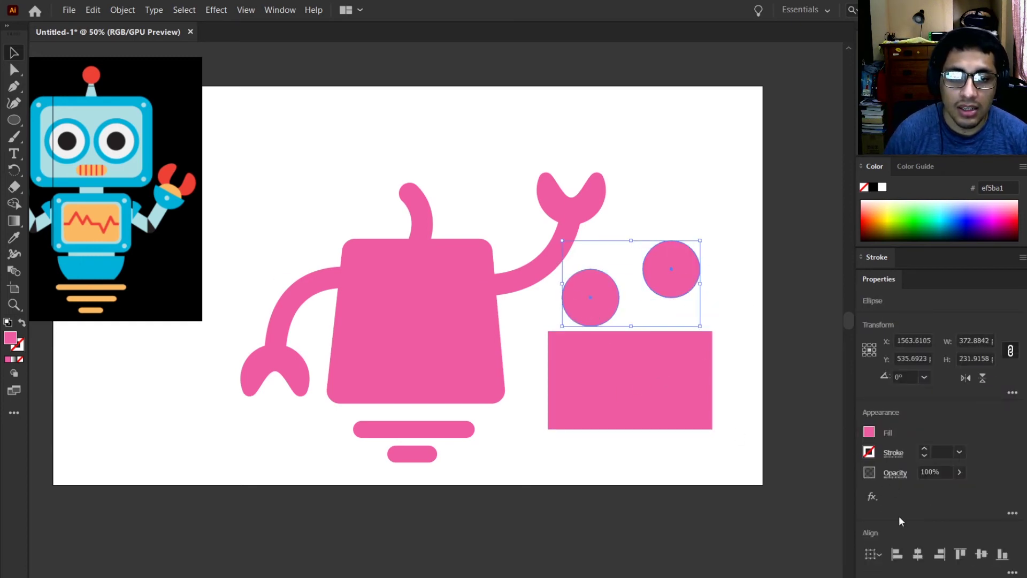
click(981, 554)
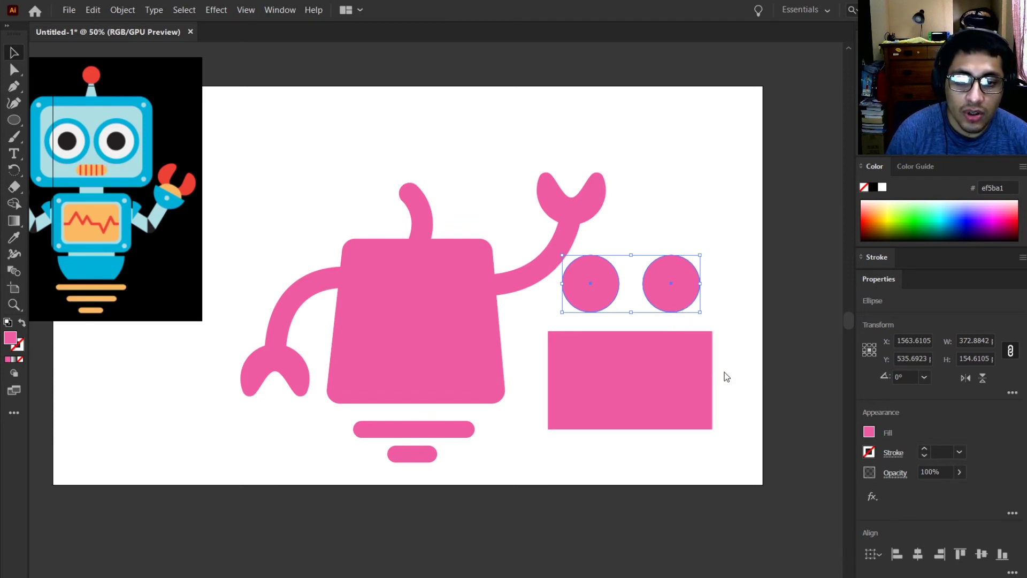
- Move the pair of eye circles down to sit just above the rectangle
click(730, 226)
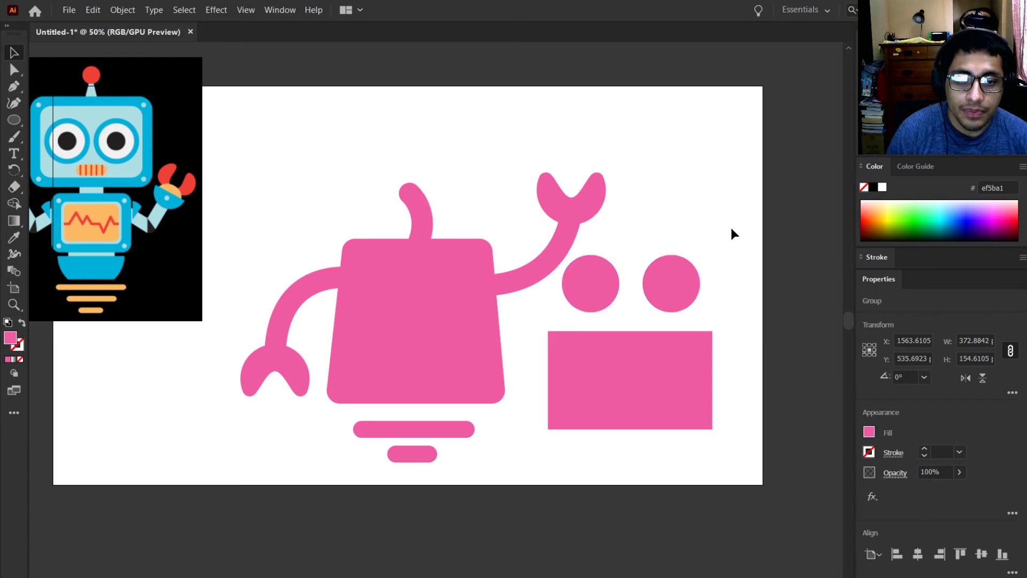
click(682, 299)
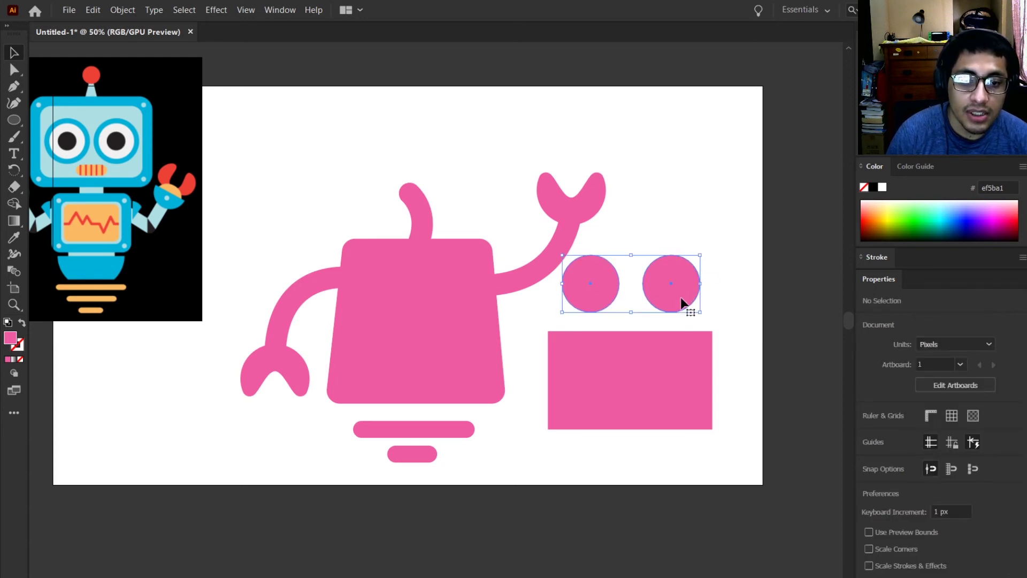
click(733, 319)
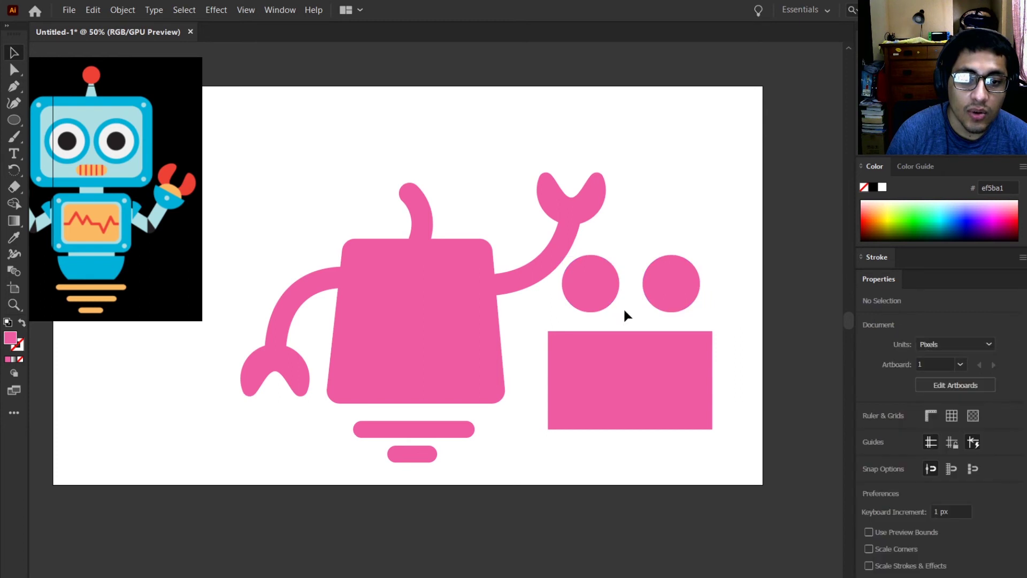
mouse_move(678, 306)
mouse_down()
mouse_move(675, 402)
mouse_move(686, 311)
mouse_up()
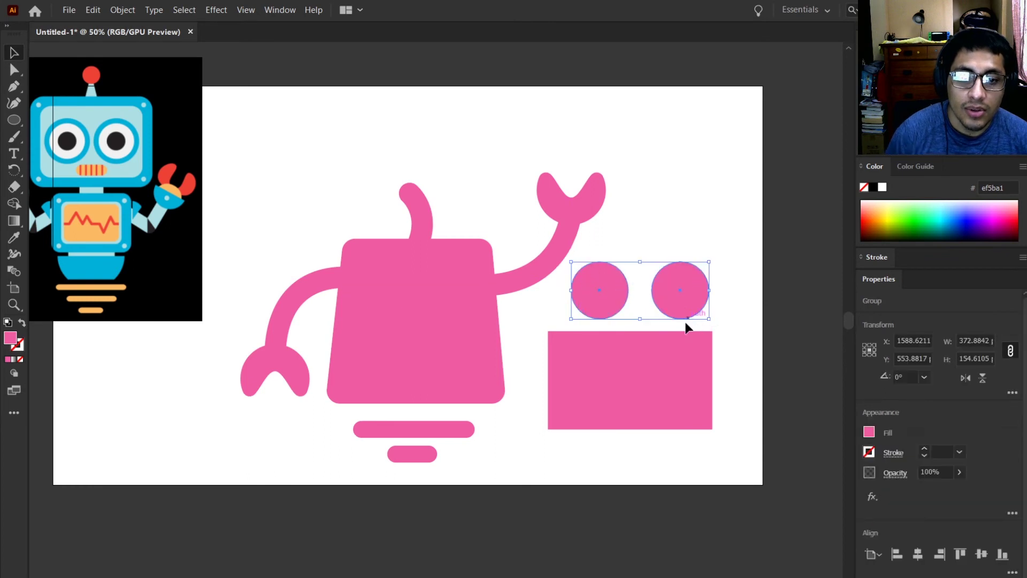
- Centre the eye circles on the rectangle horizontally and vertically
shift+click(675, 384)
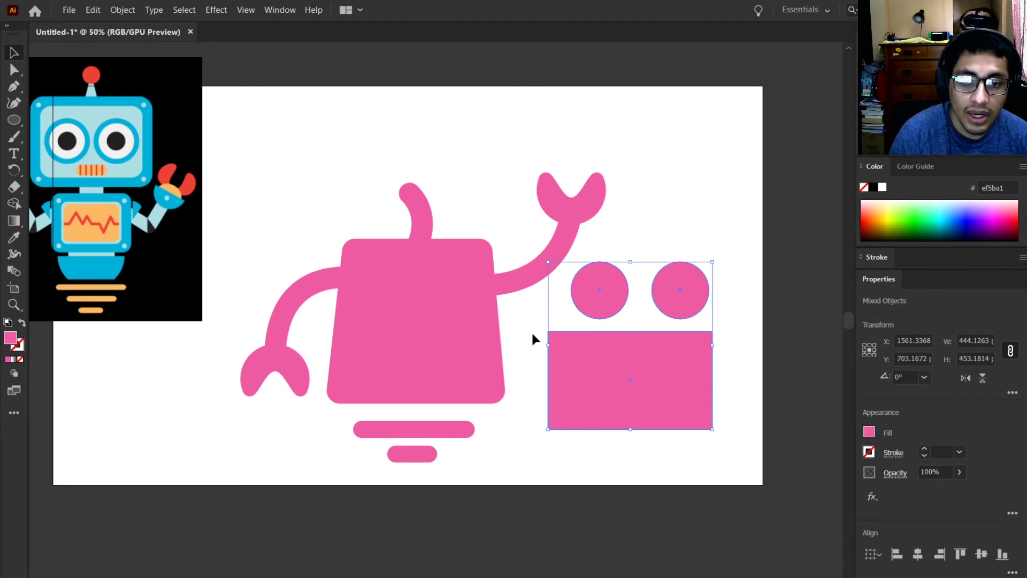
click(917, 554)
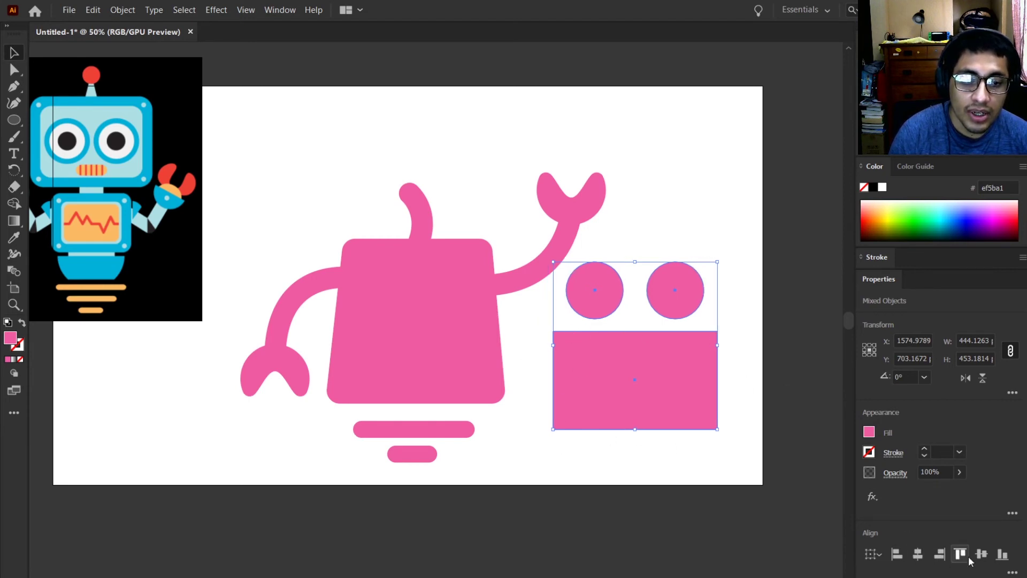
click(982, 554)
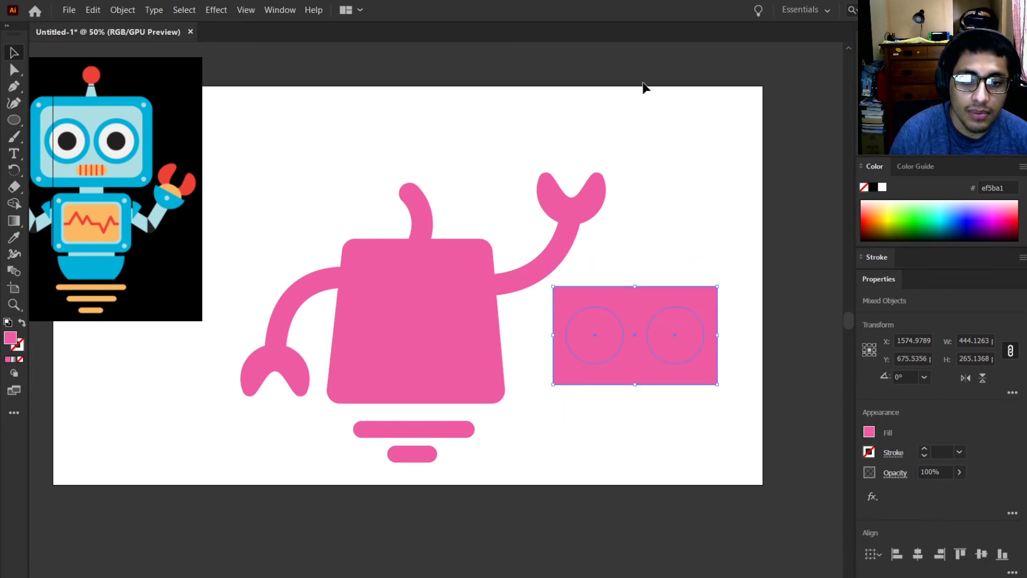
click(700, 202)
- Drag the rectangle's corner widget to round it into a pill
click(704, 303)
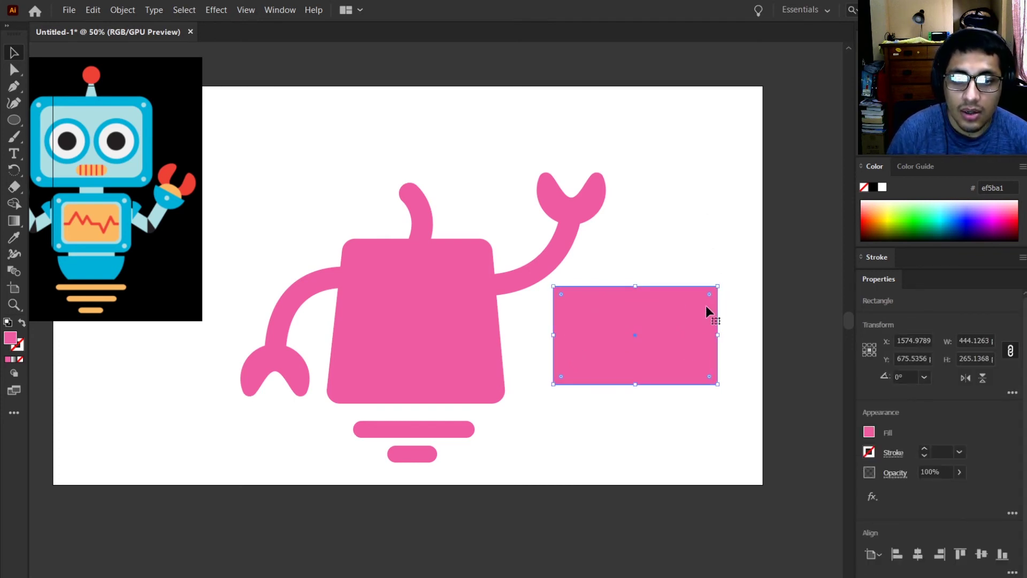
drag(710, 296, 614, 383)
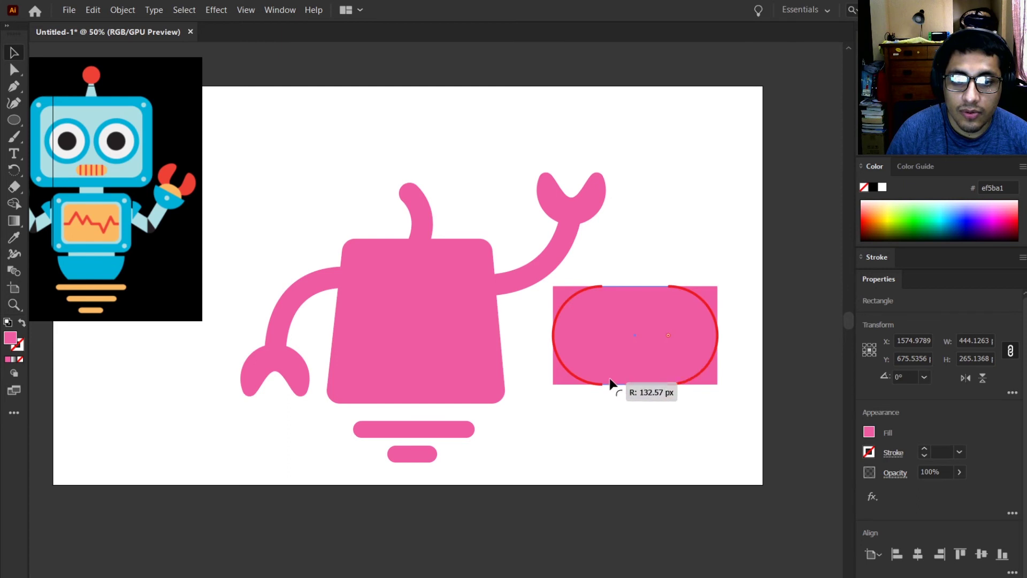
click(700, 200)
- Scale the eye circle group down to about 323 × 134 px inside the pill
click(663, 330)
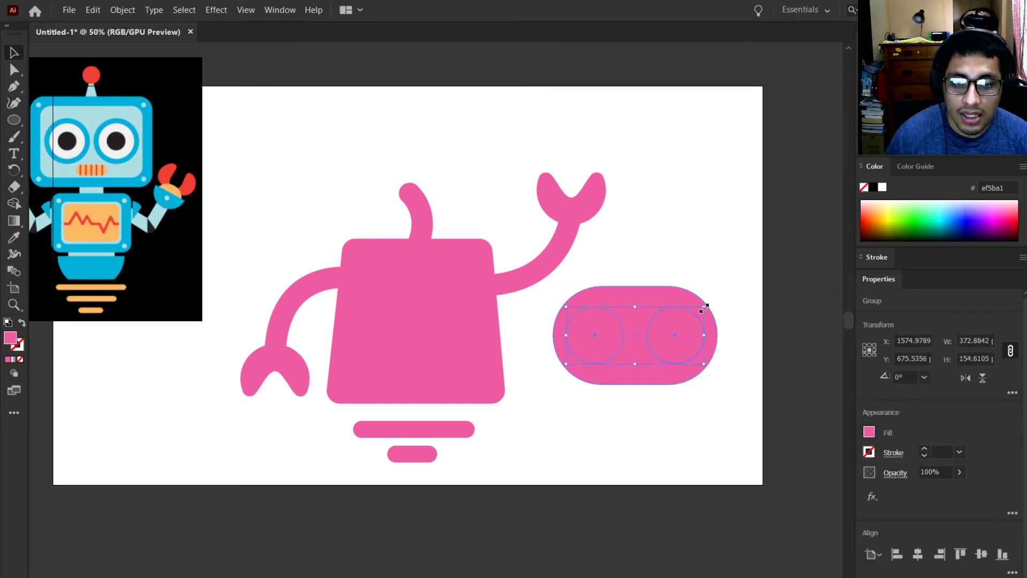
drag(704, 307, 698, 312)
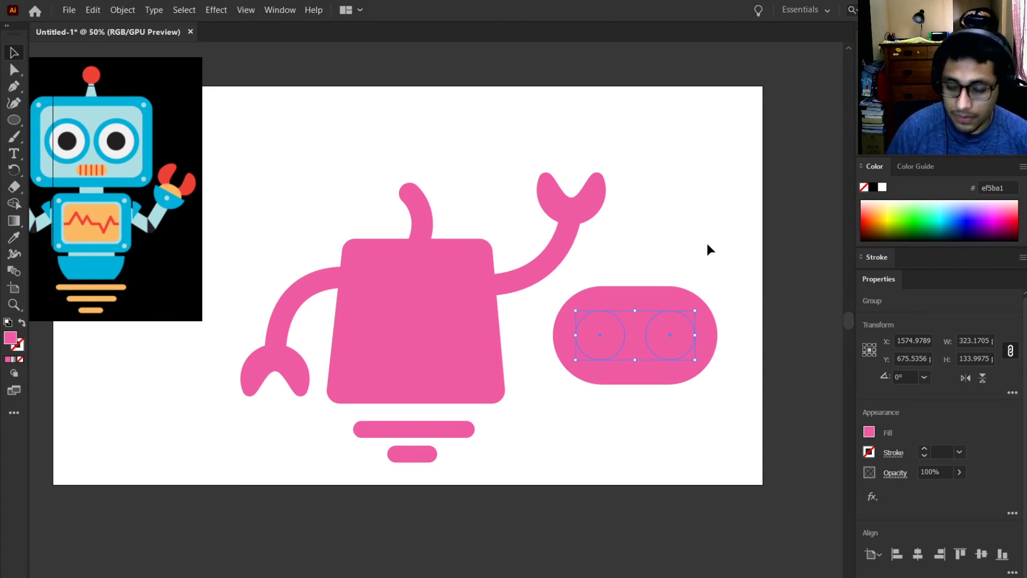
click(707, 246)
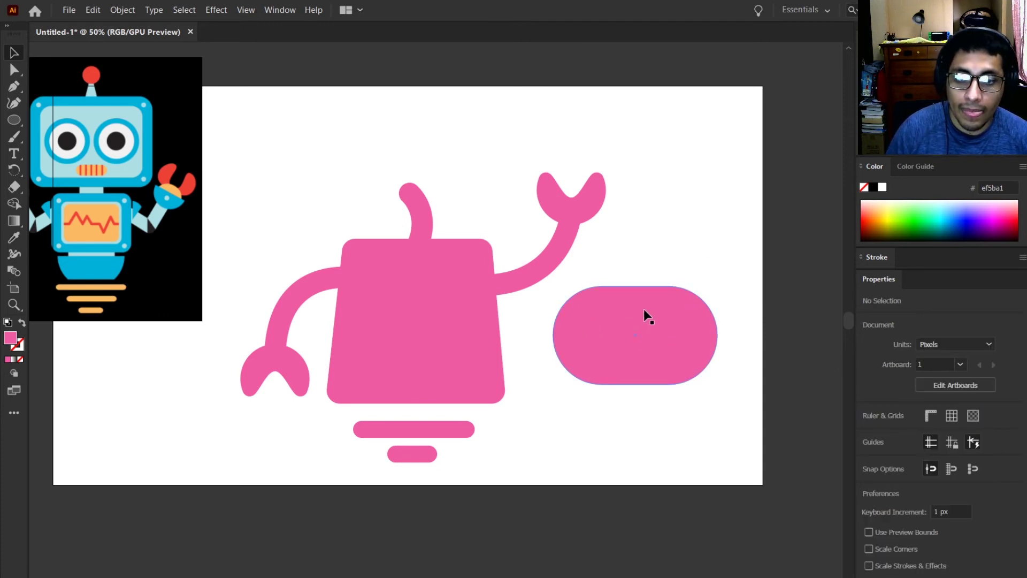
- Punch both eye circles out of the pill with Shape Builder Alt-clicks
drag(698, 242, 588, 413)
scroll(685, 408, up, 2)
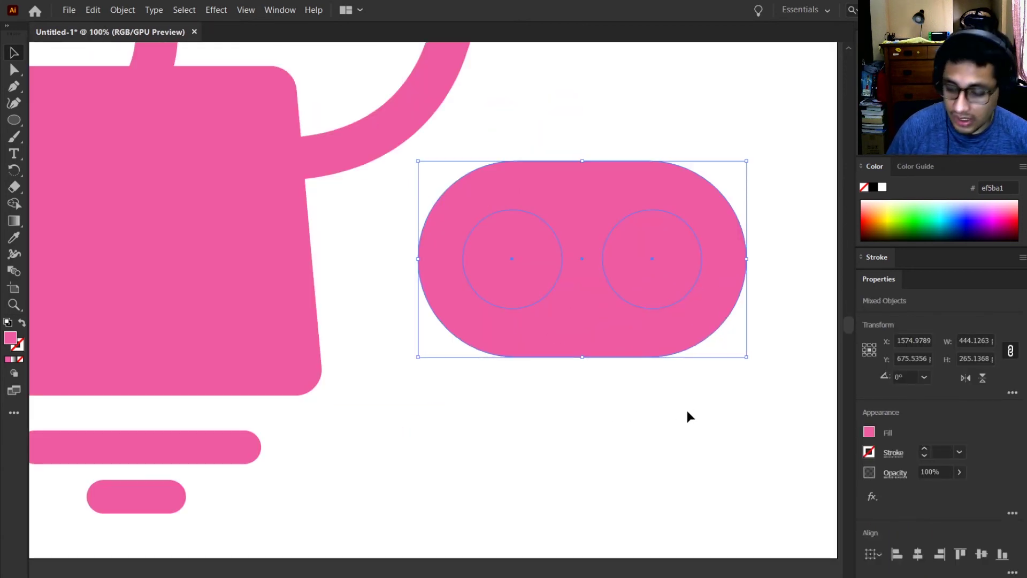
key(shift+m)
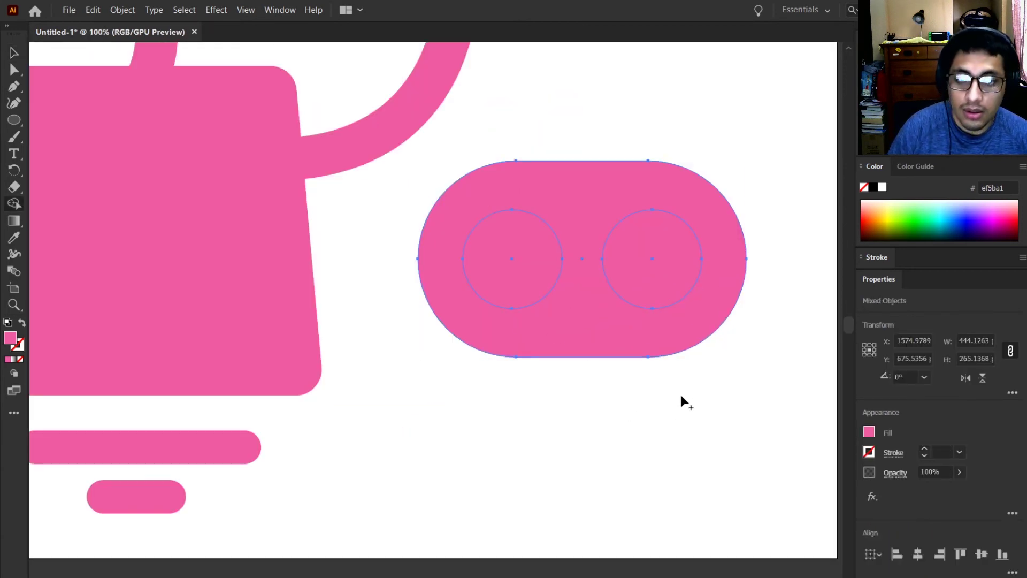
alt+click(665, 273)
alt+click(519, 271)
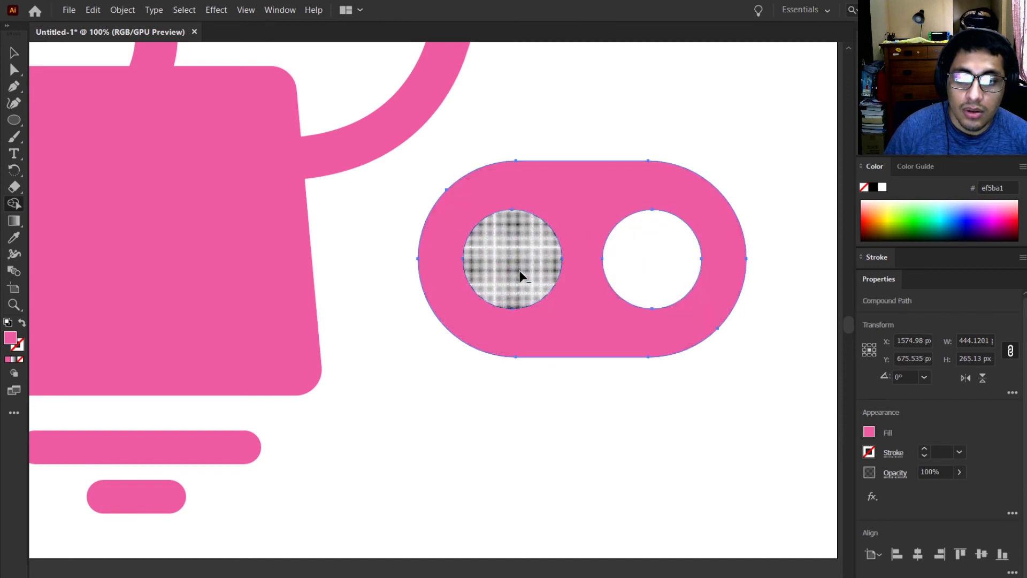
key(v)
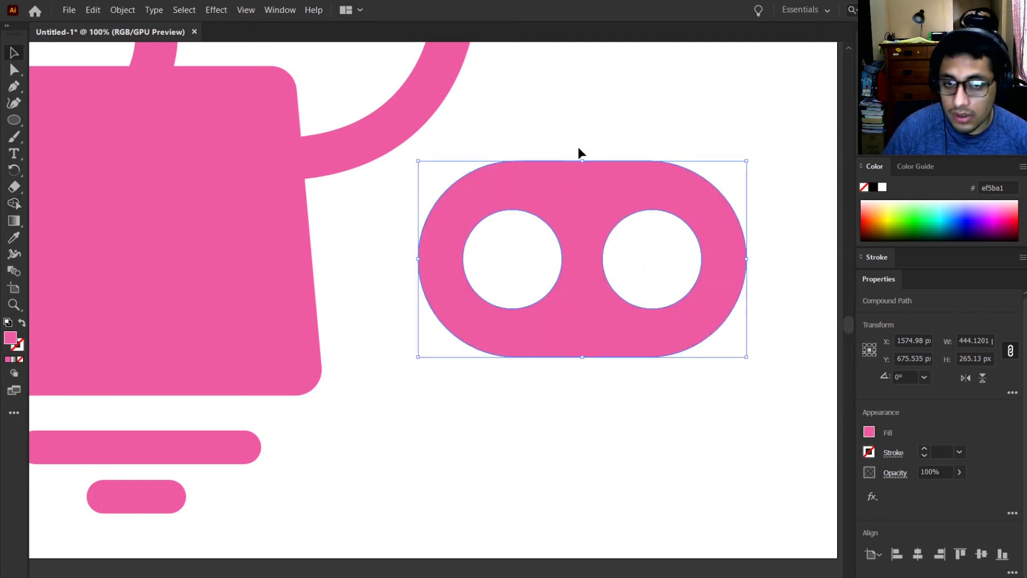
- Zoom out and move the eye plate above the robot's body
click(616, 105)
key(ctrl+minus)
key(ctrl+minus)
drag(631, 97, 726, 323)
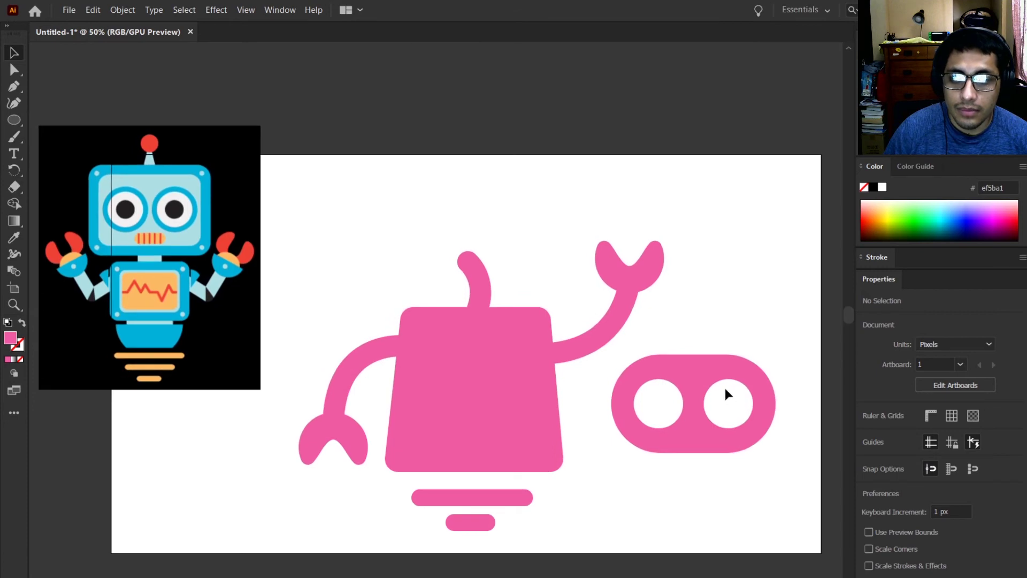
drag(704, 371, 475, 176)
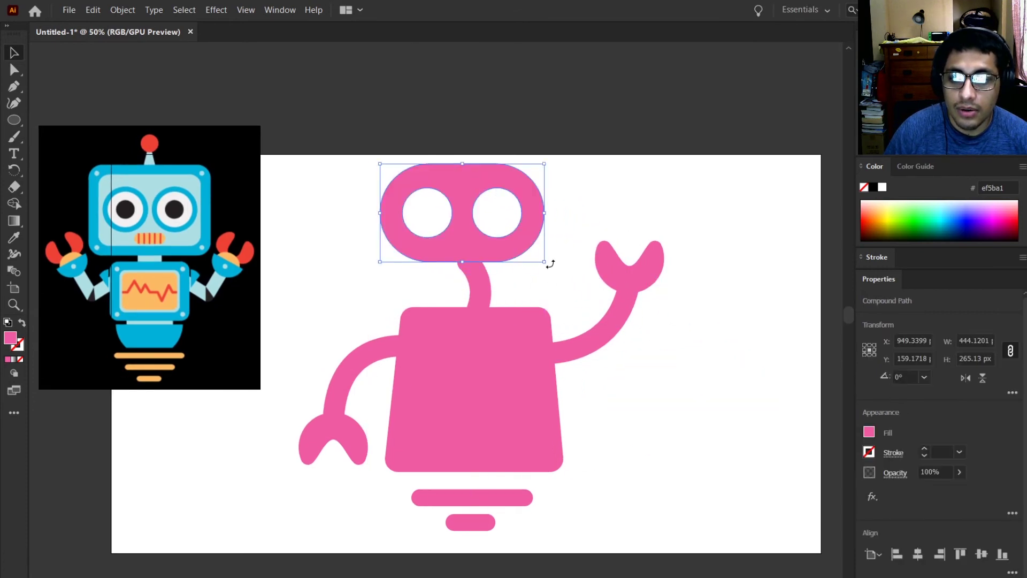
- Tilt the eye plate about 12 degrees and nudge it slightly lower
drag(546, 262, 563, 248)
drag(487, 246, 476, 245)
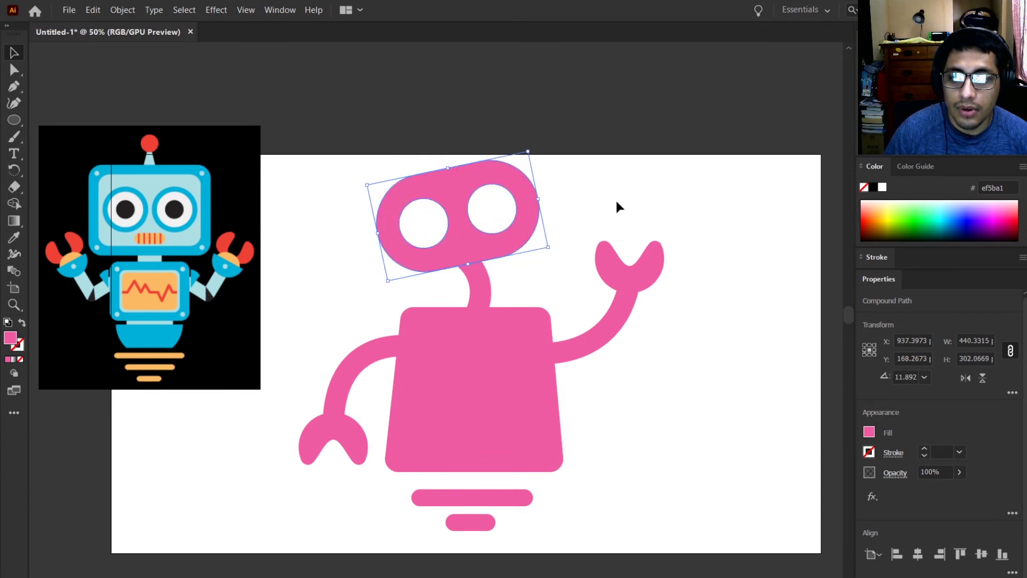
click(610, 204)
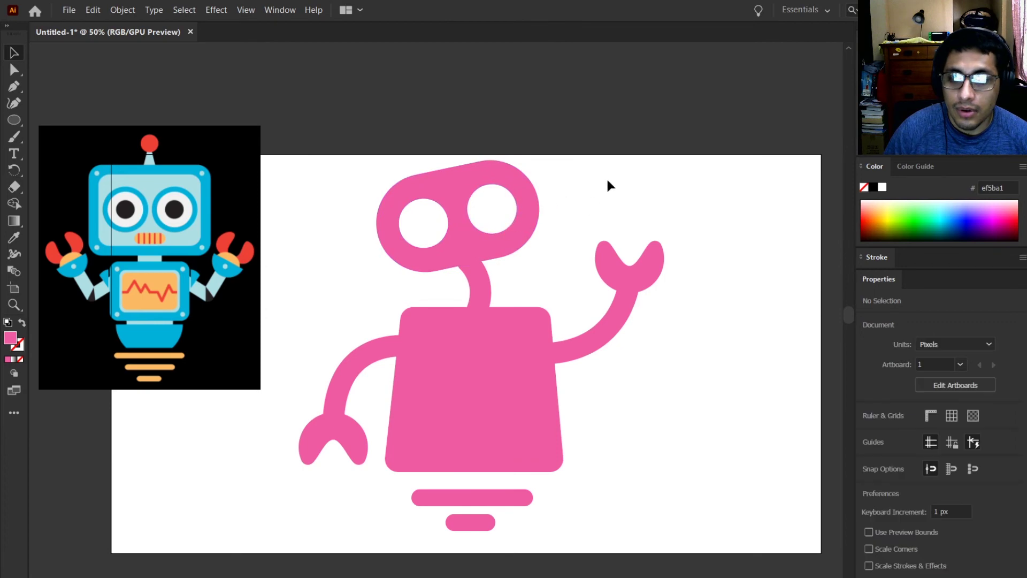
- Undo the plate's move and holes, drag the eye circles below the pill, and ungroup them
key(ctrl+z)
key(ctrl+z)
key(ctrl+z)
key(ctrl+z)
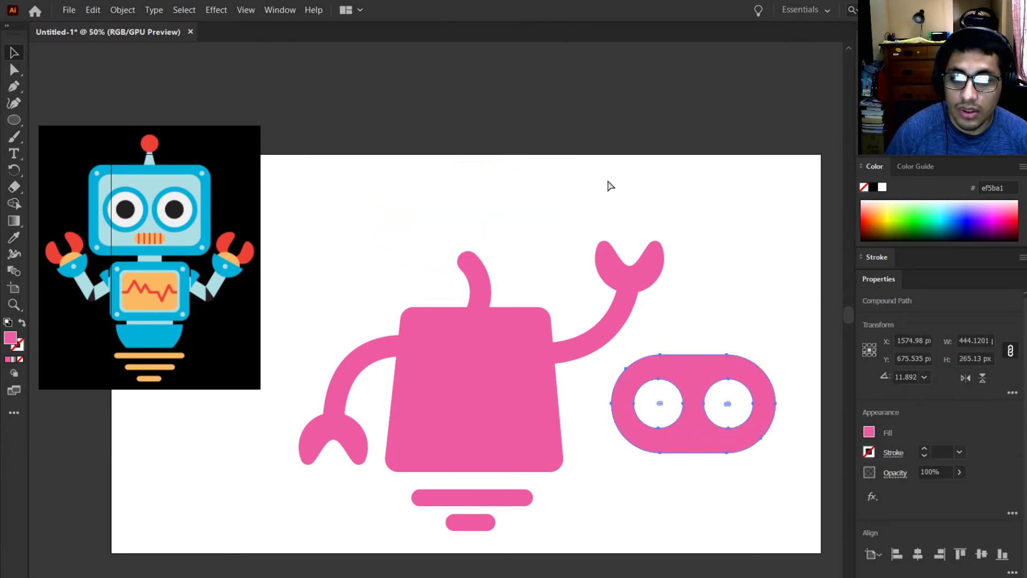
key(ctrl+z)
key(ctrl+z)
key(ctrl+z)
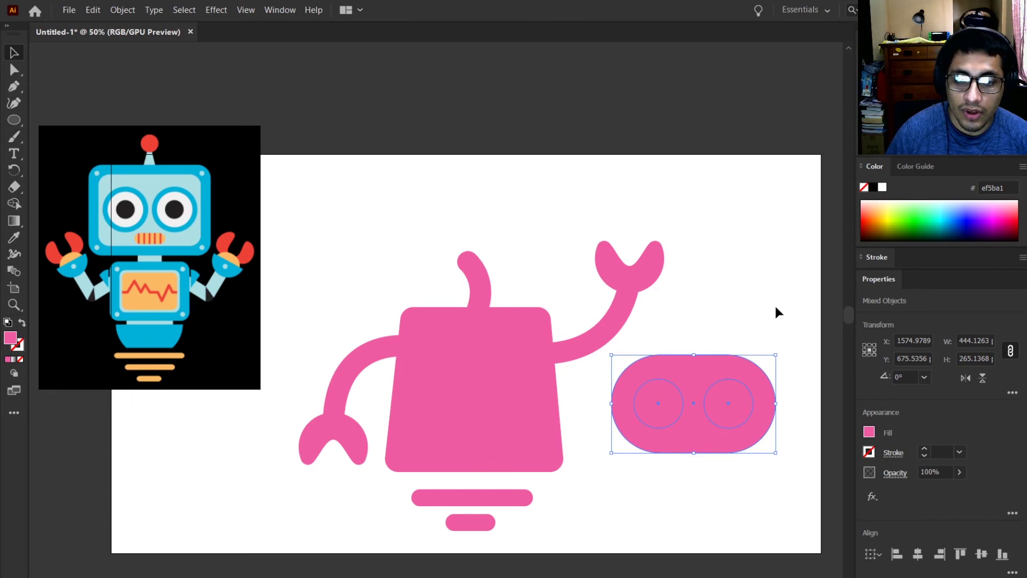
click(775, 307)
scroll(787, 435, up, 2)
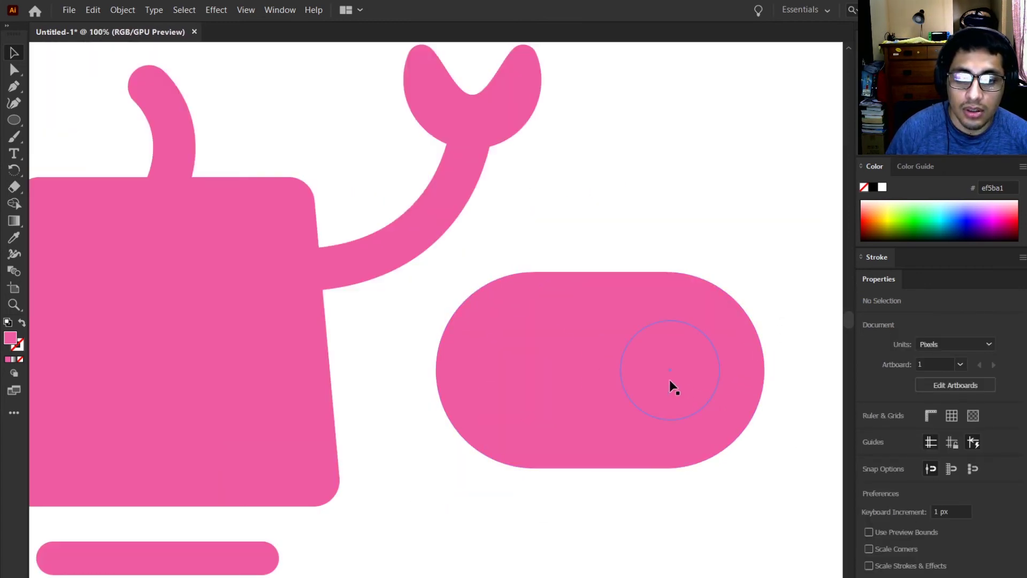
click(672, 383)
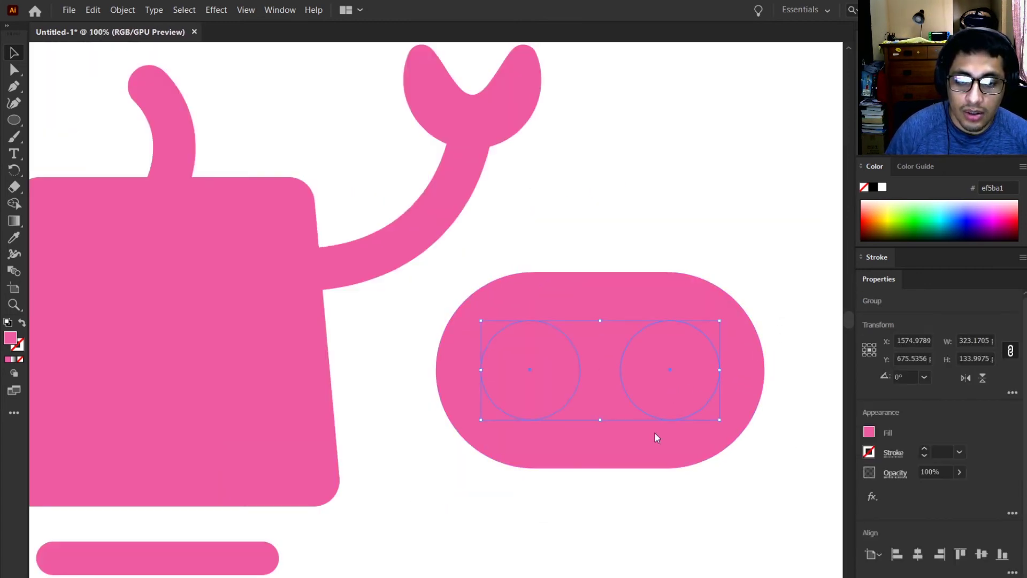
drag(659, 412, 666, 575)
scroll(738, 323, down, 5)
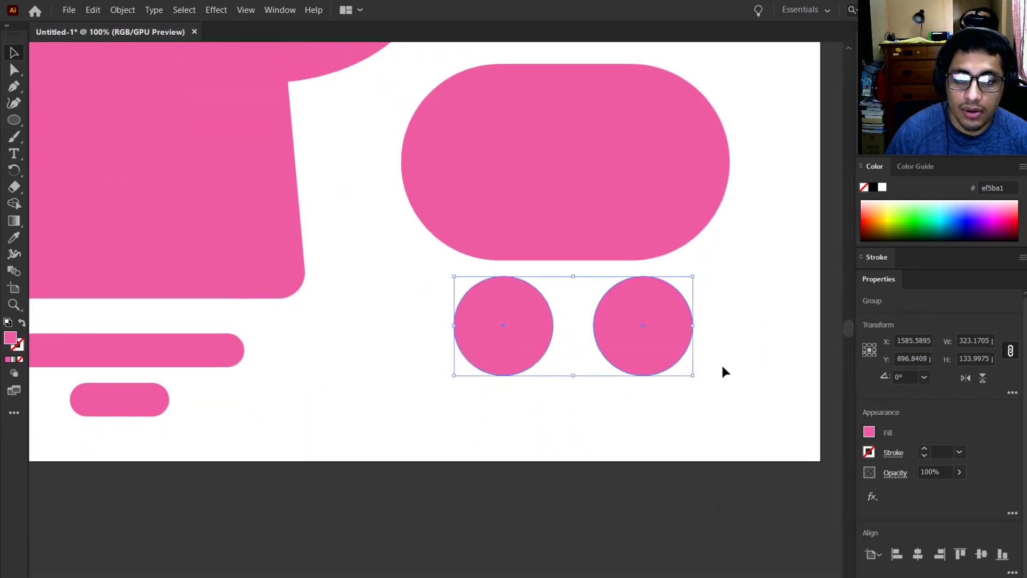
key(ctrl+shift+g)
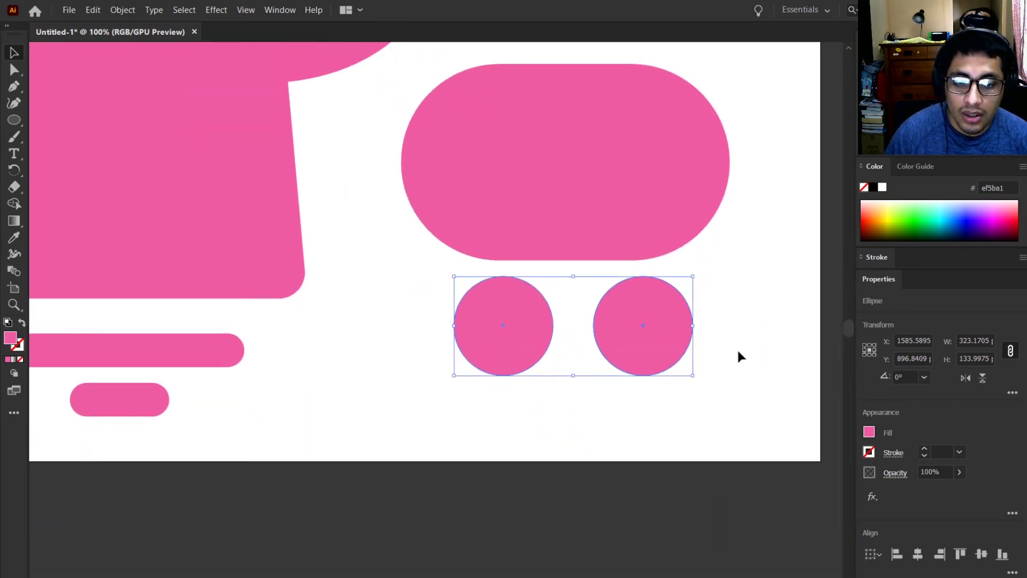
- Pull the left eye circle's bottom anchor upward to flatten it into a crescent
click(743, 308)
click(665, 357)
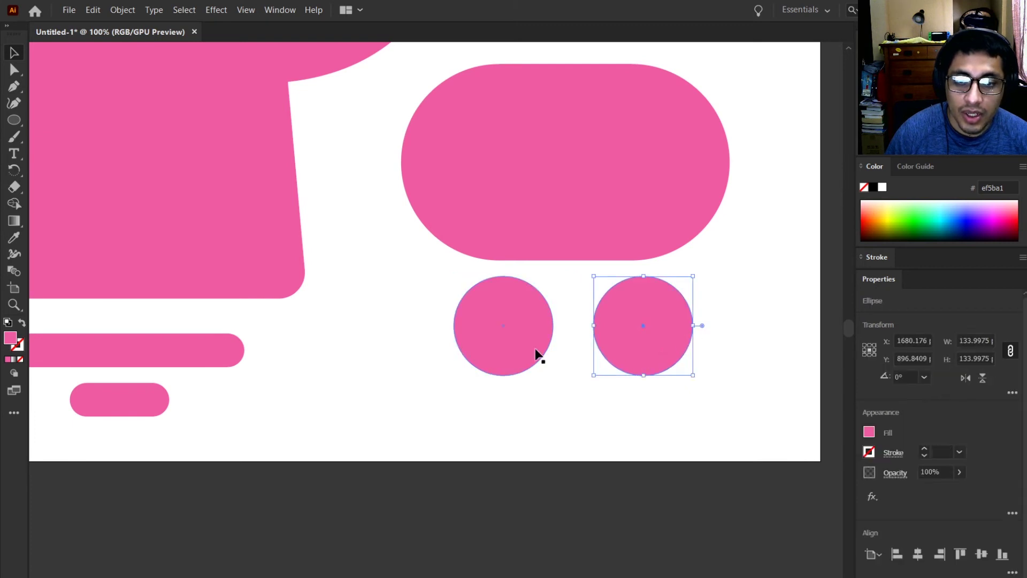
shift+click(527, 354)
click(15, 70)
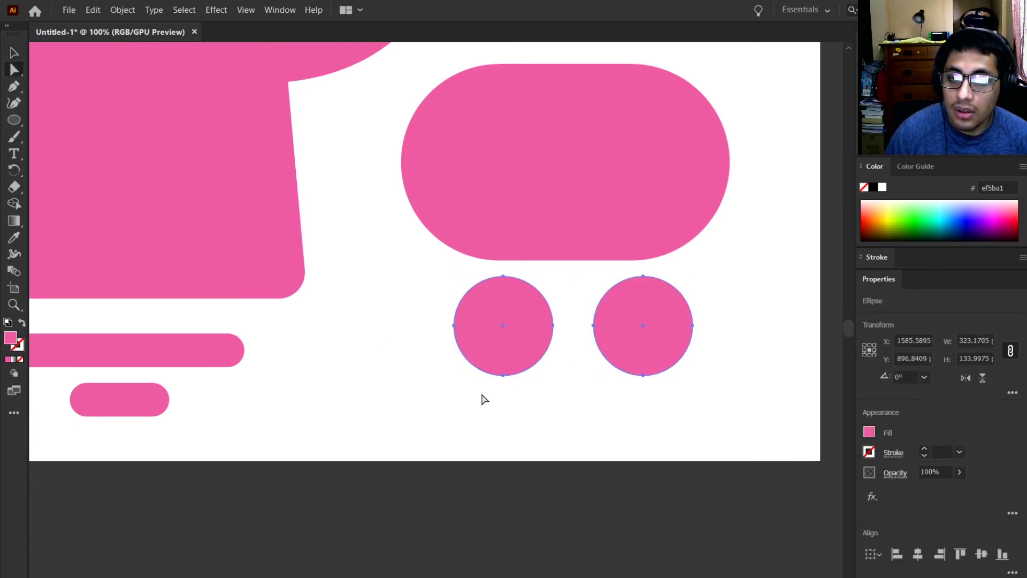
click(537, 411)
click(503, 375)
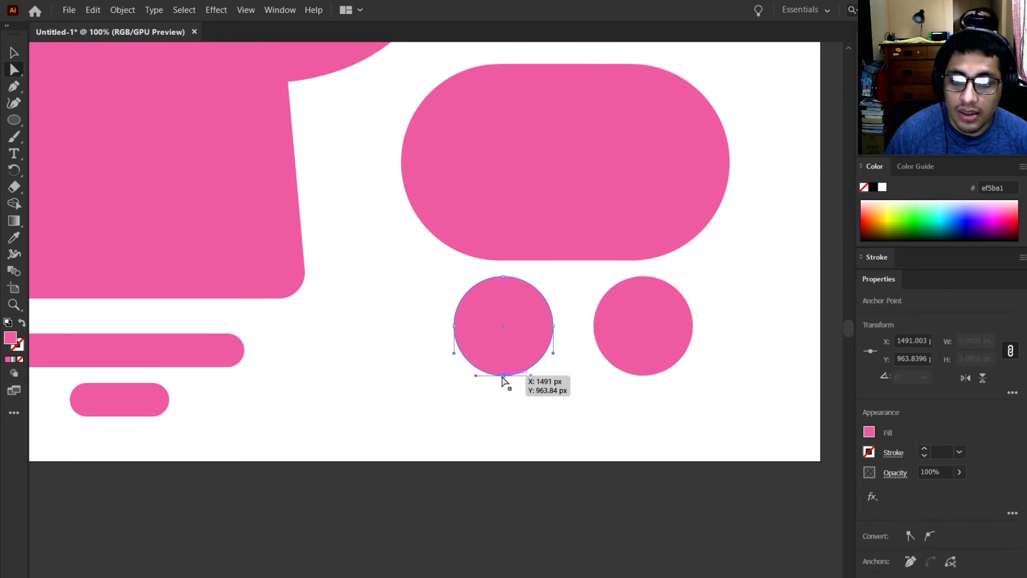
drag(502, 375, 502, 325)
- Delete the right circle, put a copy of the crescent in its place, and select both crescents
click(554, 401)
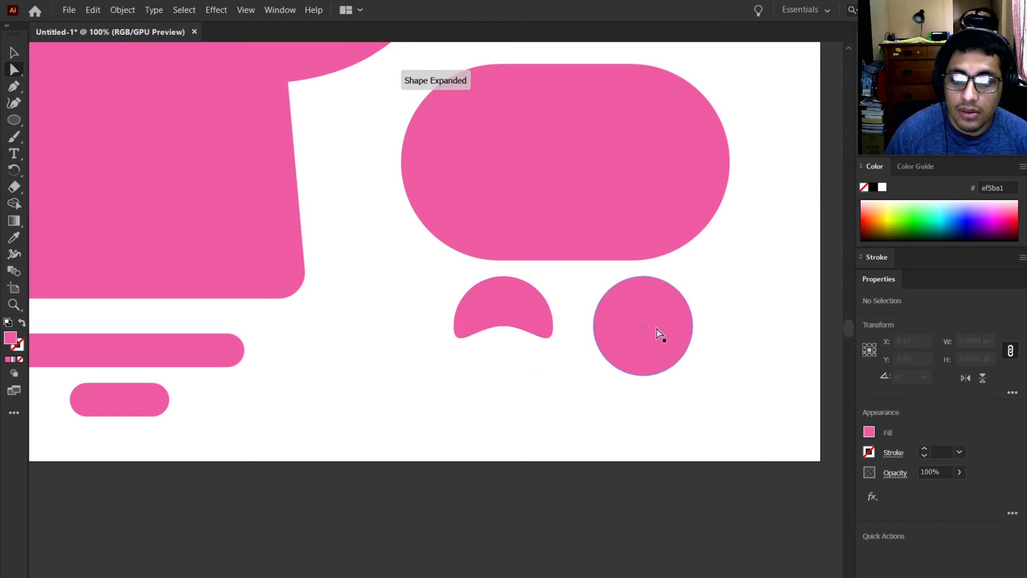
click(668, 353)
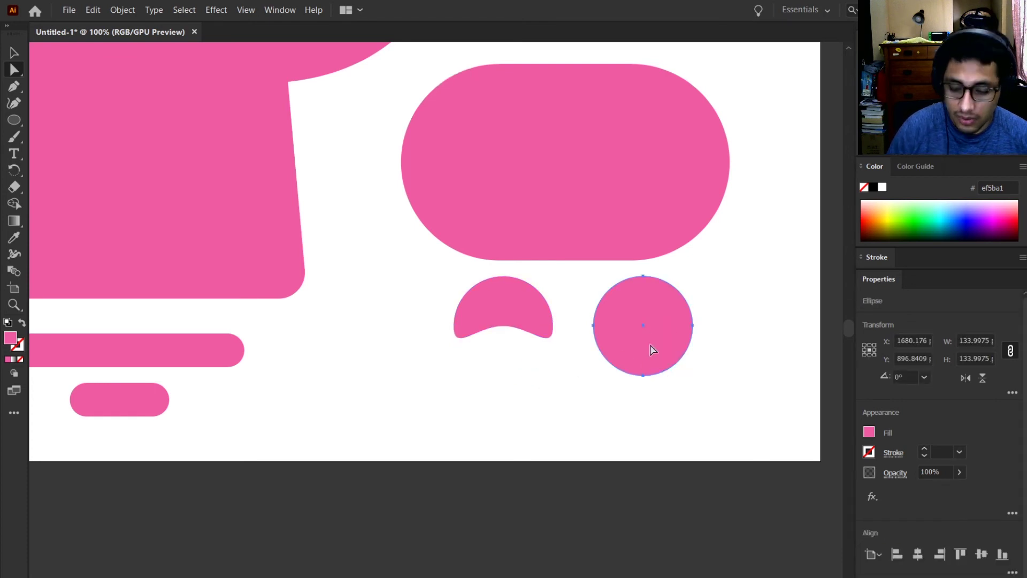
key(Delete)
drag(527, 319, 675, 328)
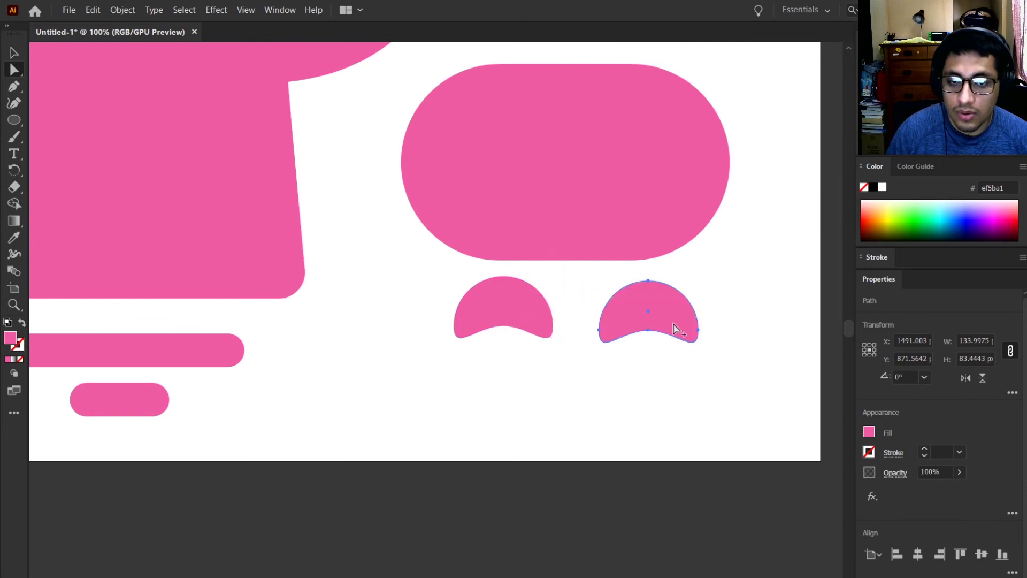
key(v)
drag(665, 383, 502, 323)
scroll(583, 370, down, 1)
scroll(592, 419, up, 1)
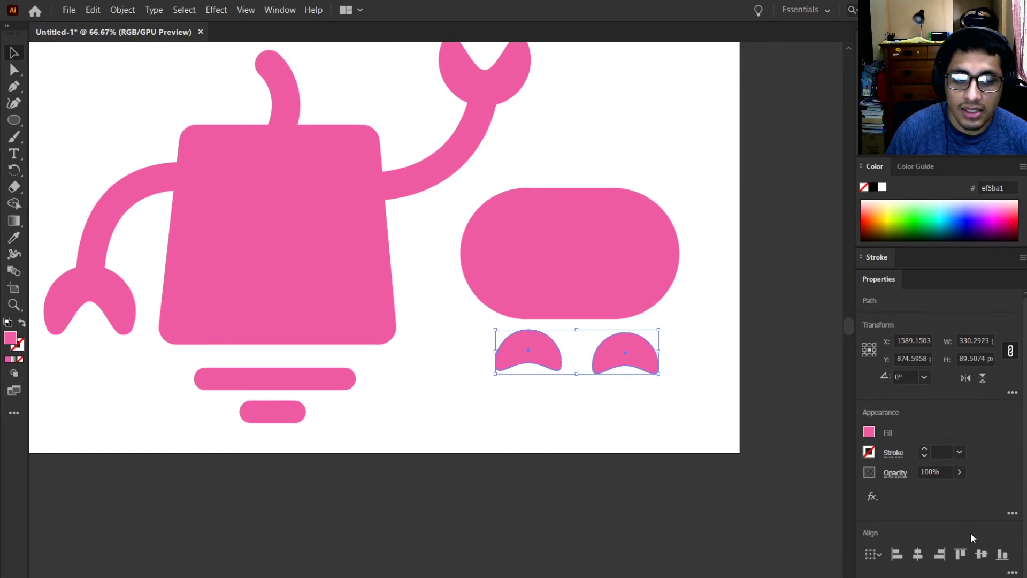
- Align the two crescents vertically, group them, and move them onto the pink pill
click(981, 556)
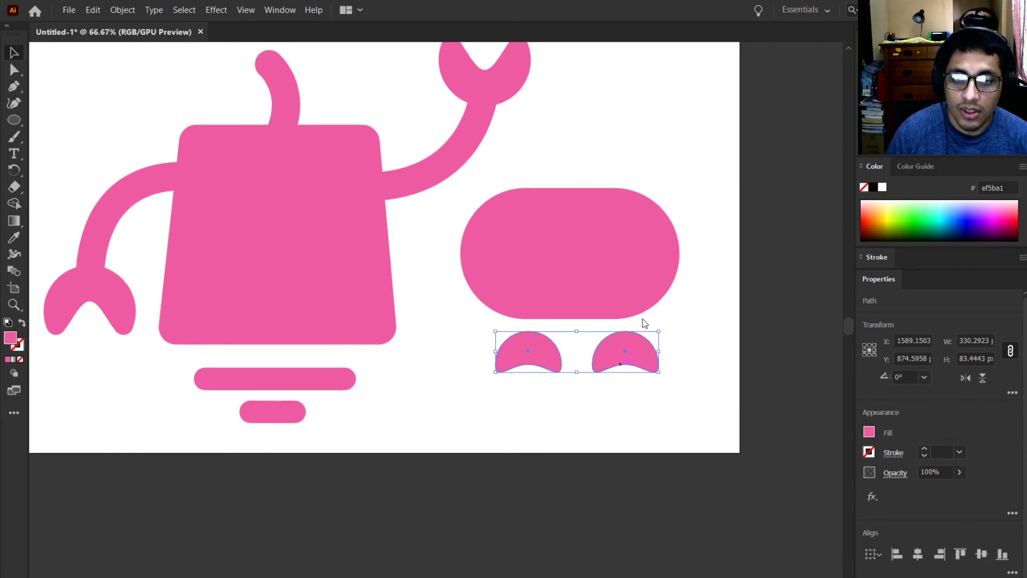
key(ctrl+g)
drag(612, 332, 609, 258)
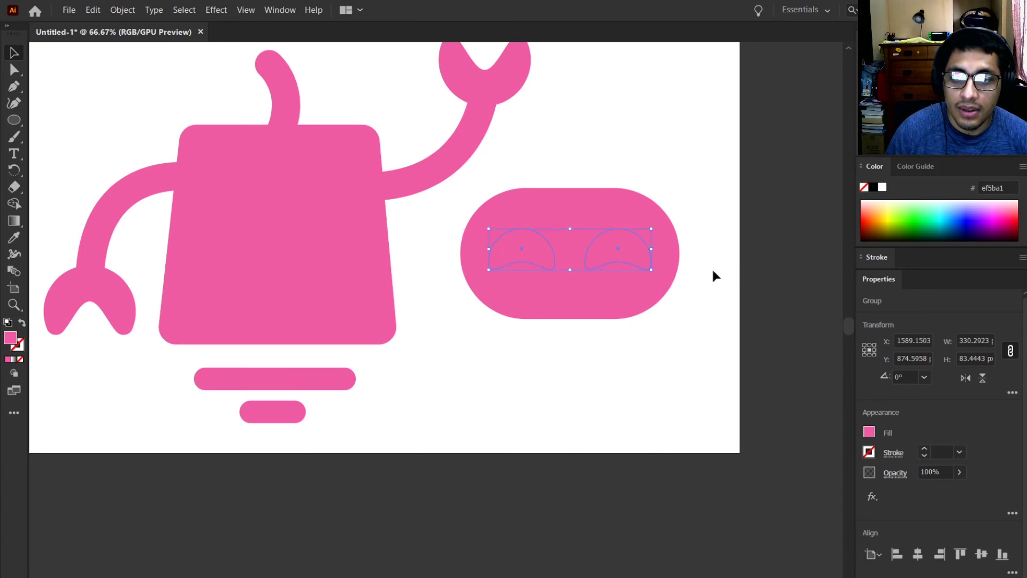
click(718, 307)
click(617, 259)
- Cut both crescents out of the pill as eye holes using Shape Builder
drag(696, 158, 554, 333)
key(shift+m)
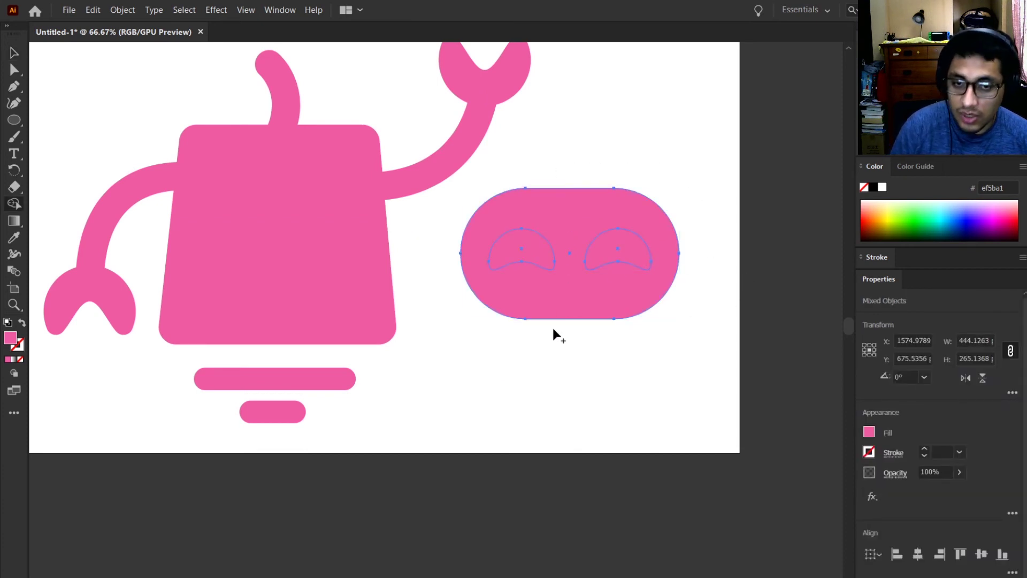
alt+click(543, 252)
alt+click(643, 254)
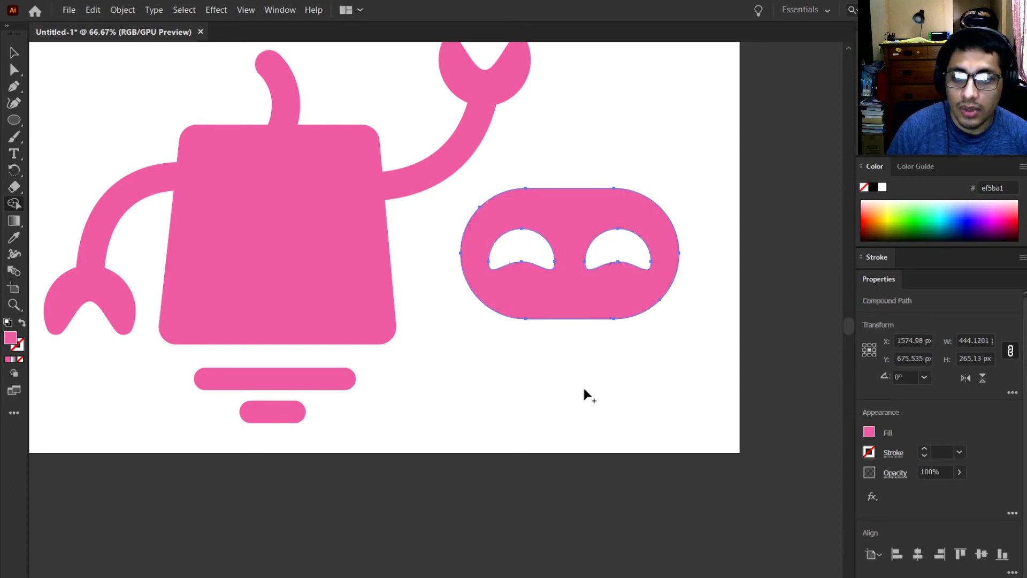
key(v)
click(507, 383)
key(ctrl+minus)
key(ctrl+minus)
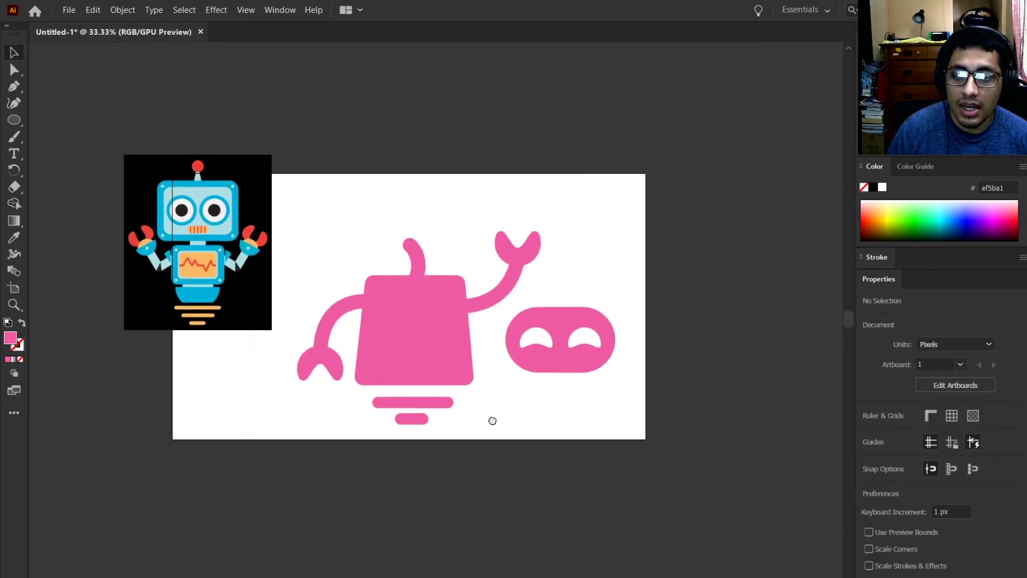
- Place the eye-cut pill on top of the neck as the robot's head
click(570, 362)
drag(387, 211, 425, 236)
click(494, 298)
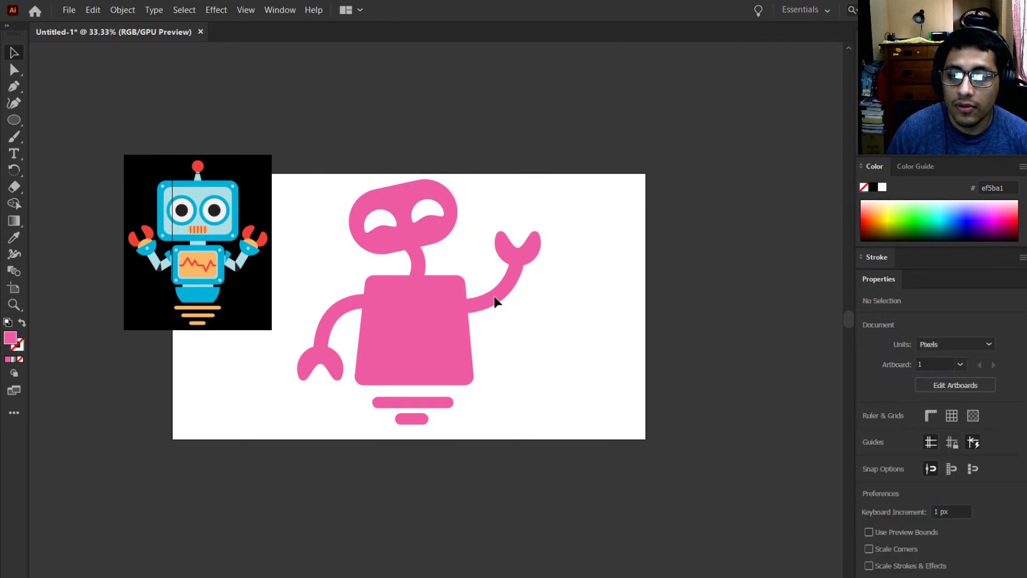
- Pan the view, zoom to actual size (100%), and select the body shape
drag(563, 373, 676, 371)
scroll(650, 322, up, 1)
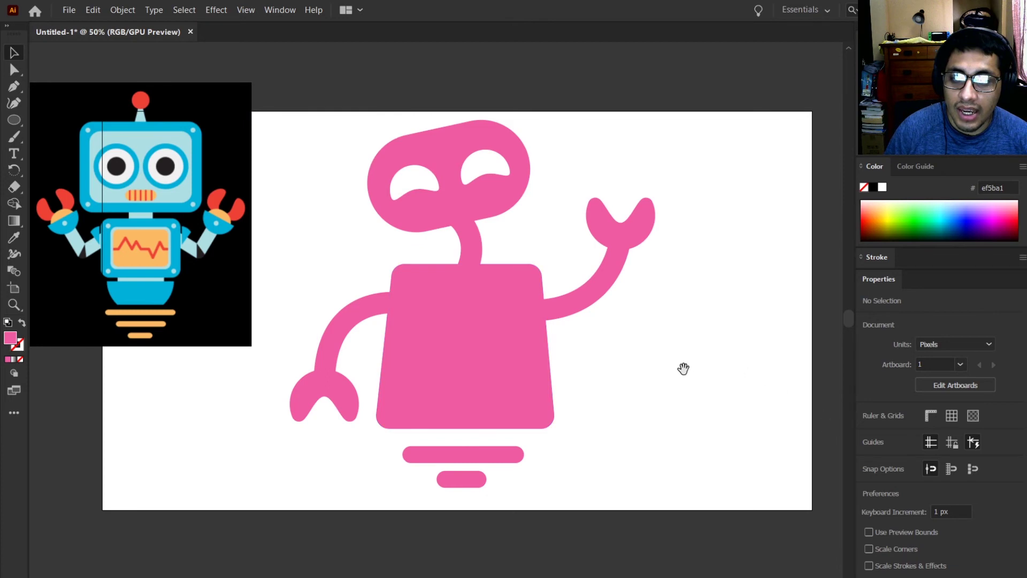
drag(684, 367, 699, 353)
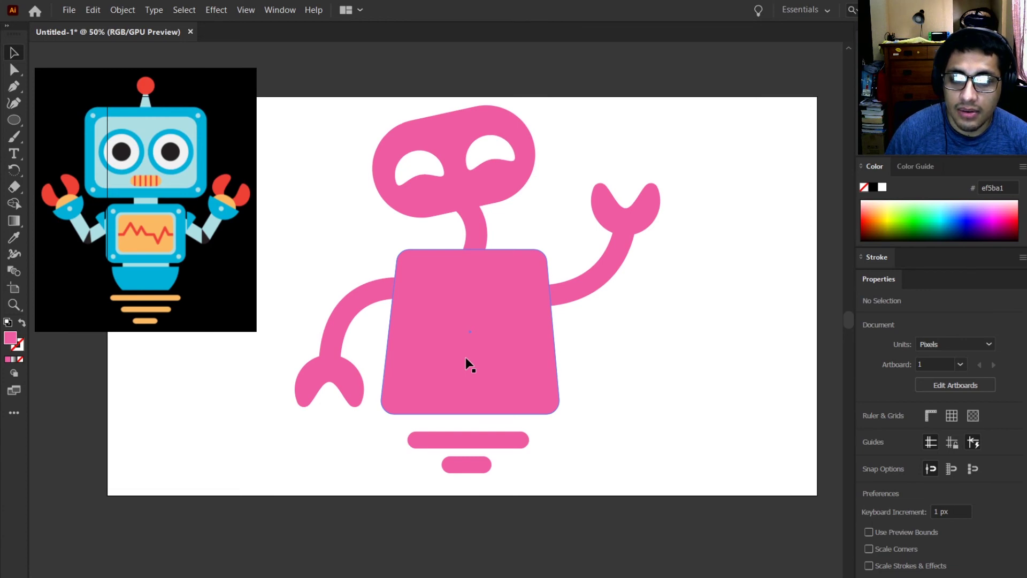
click(556, 357)
drag(660, 379, 598, 373)
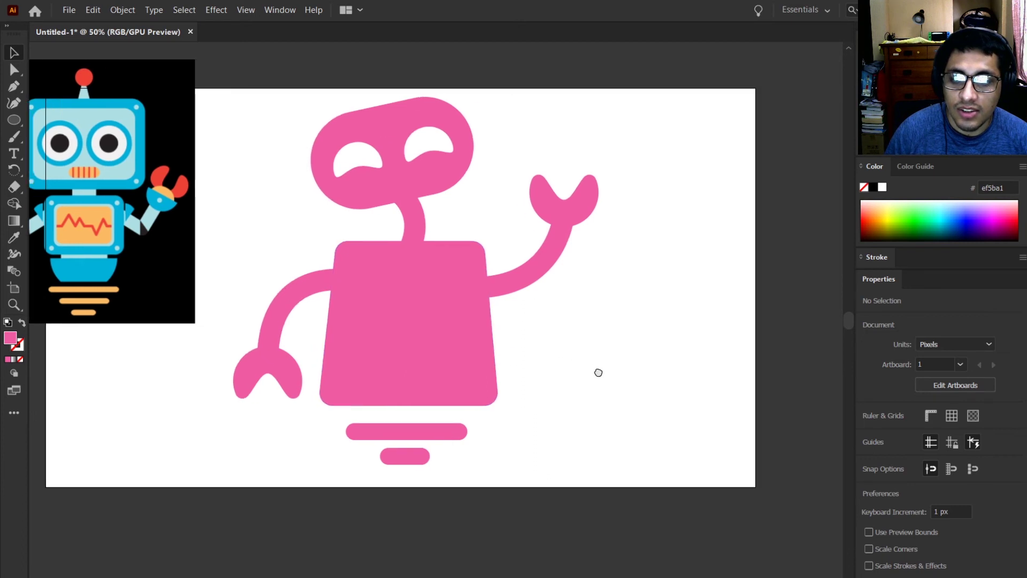
key(ctrl+1)
drag(367, 303, 514, 405)
click(13, 121)
- Draw a pink rectangle right of the body and round its left end into a semicircle
mouse_move(364, 314)
mouse_down()
mouse_move(546, 447)
mouse_move(587, 417)
mouse_move(514, 399)
mouse_up()
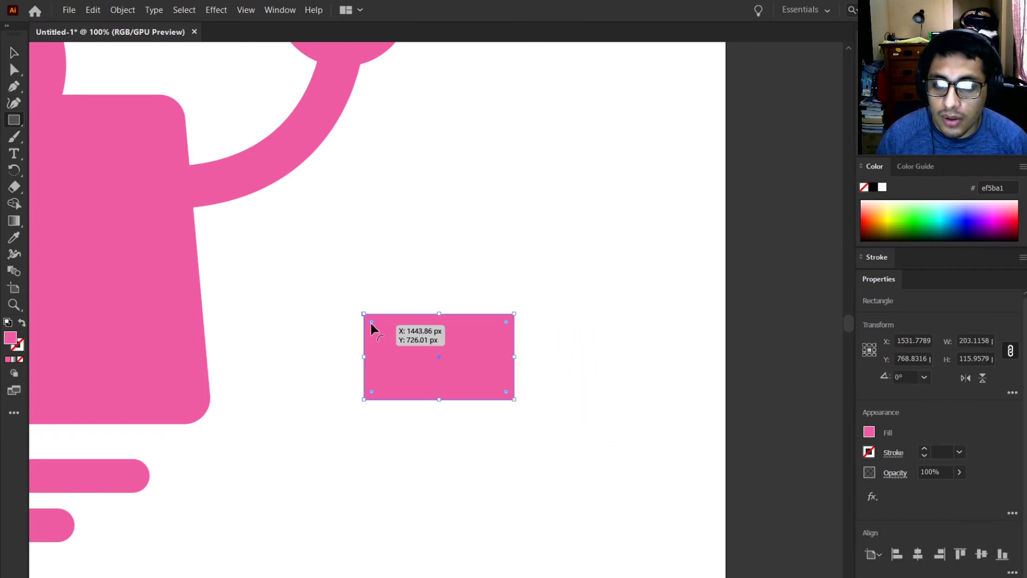
drag(372, 396, 542, 326)
click(14, 52)
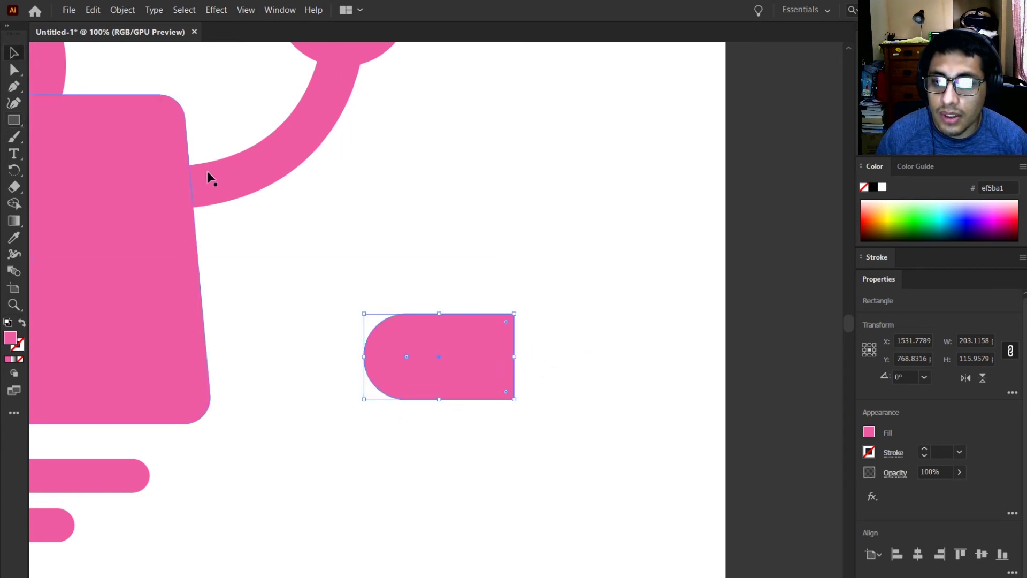
- Duplicate the rounded rectangle, rotate the pieces to 225° and 315°, and overlap them into a heart
drag(461, 371, 517, 265)
drag(572, 300, 298, 347)
click(441, 386)
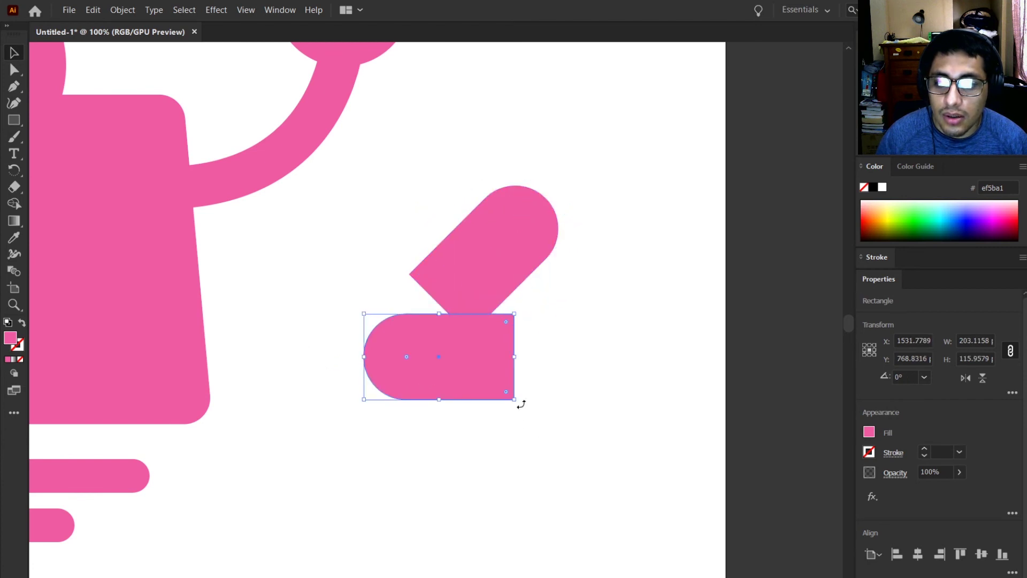
drag(523, 435, 500, 456)
drag(477, 391, 486, 286)
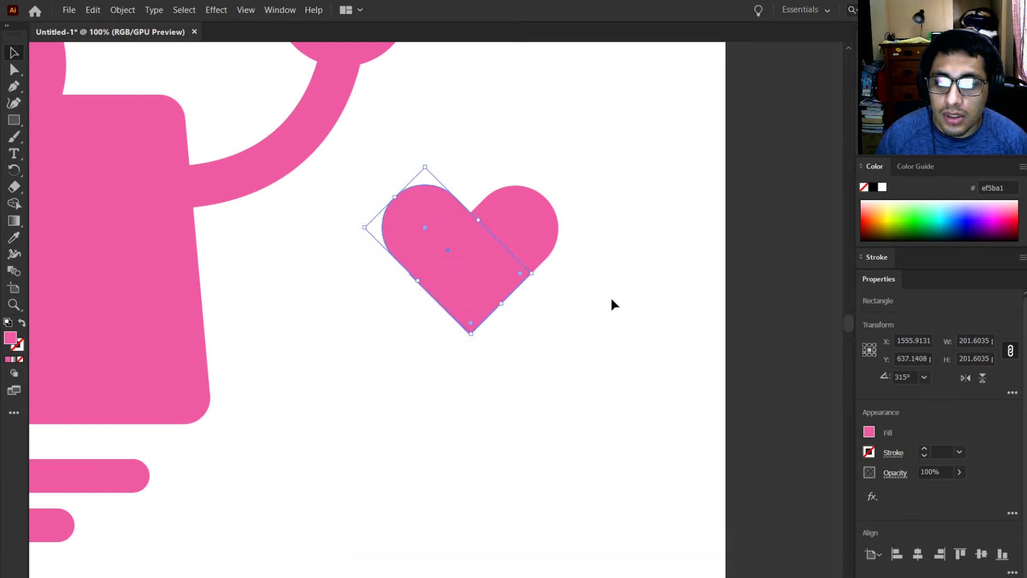
scroll(511, 312, up, 1)
- Try centring the two heart halves horizontally, then undo that alignment
click(531, 333)
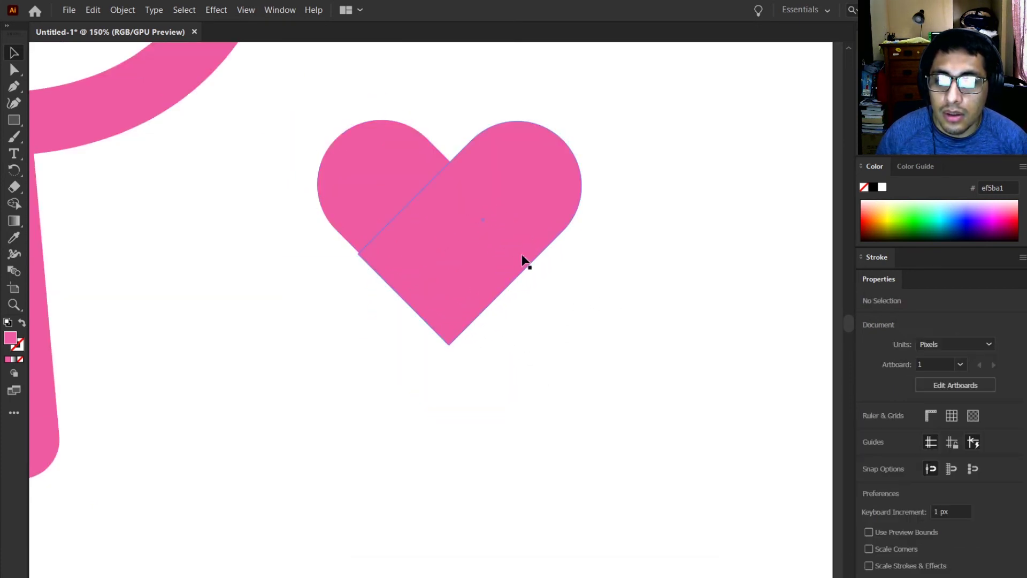
drag(575, 114, 369, 306)
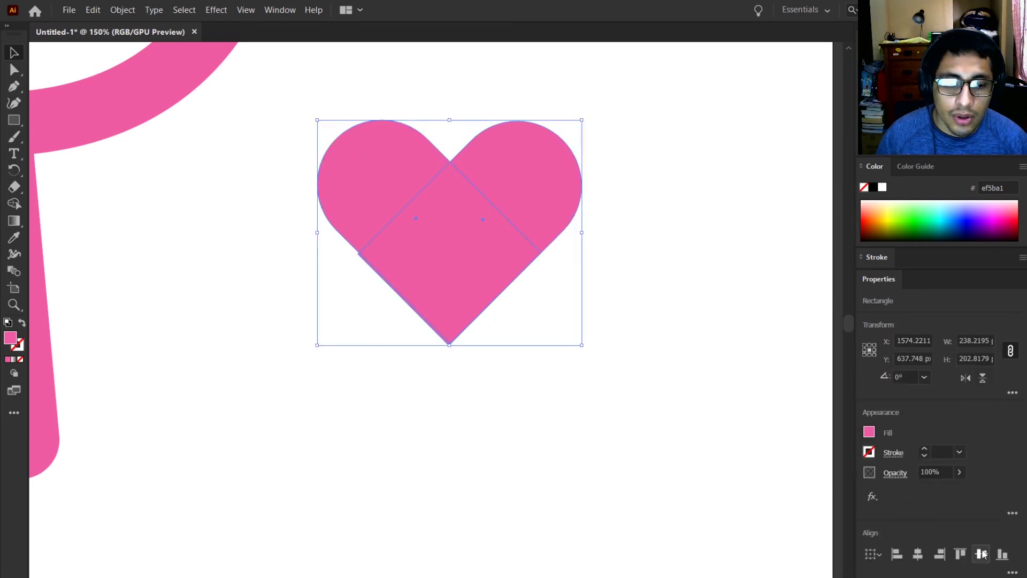
click(917, 554)
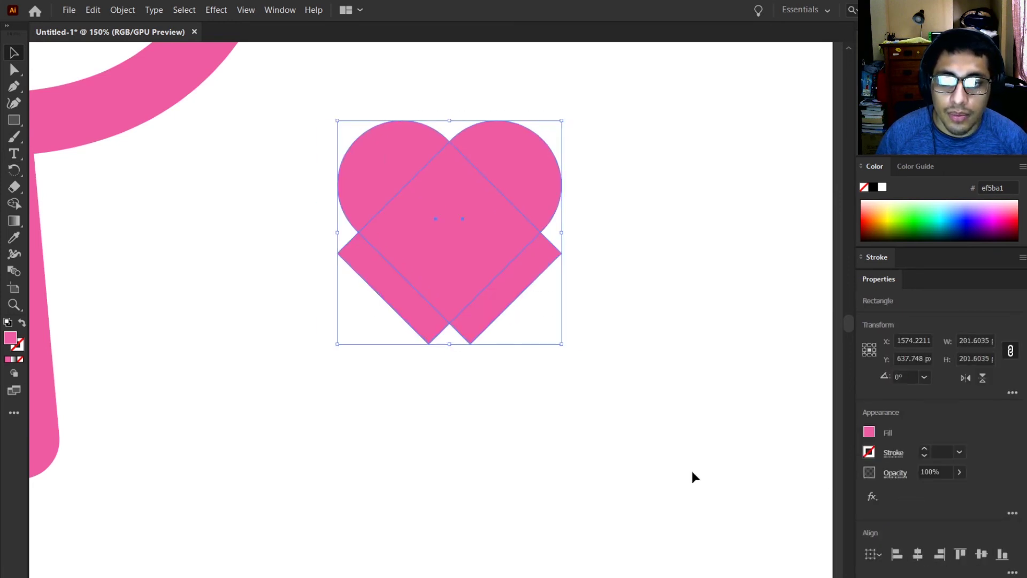
key(ctrl+z)
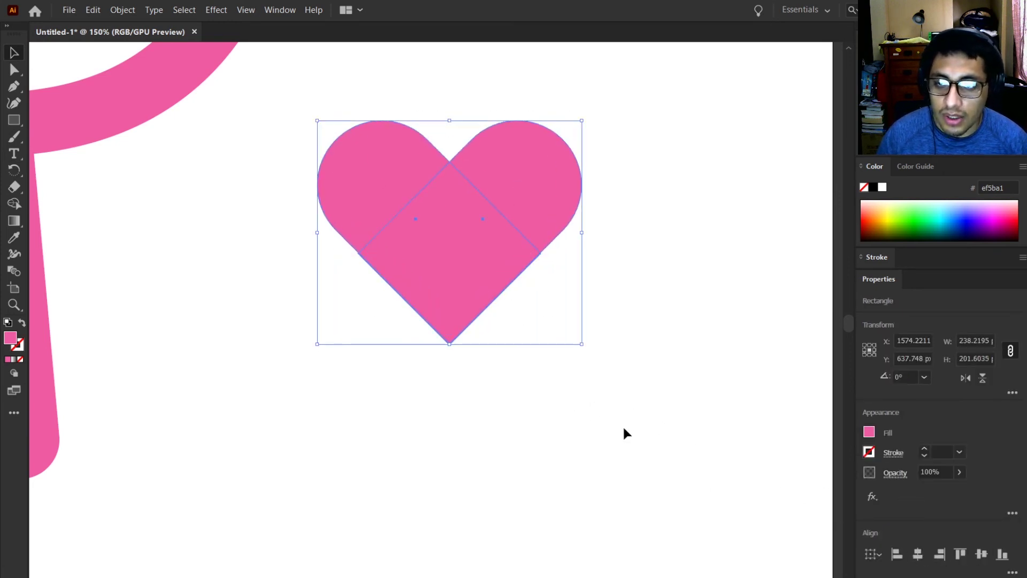
click(578, 383)
scroll(386, 226, up, 2)
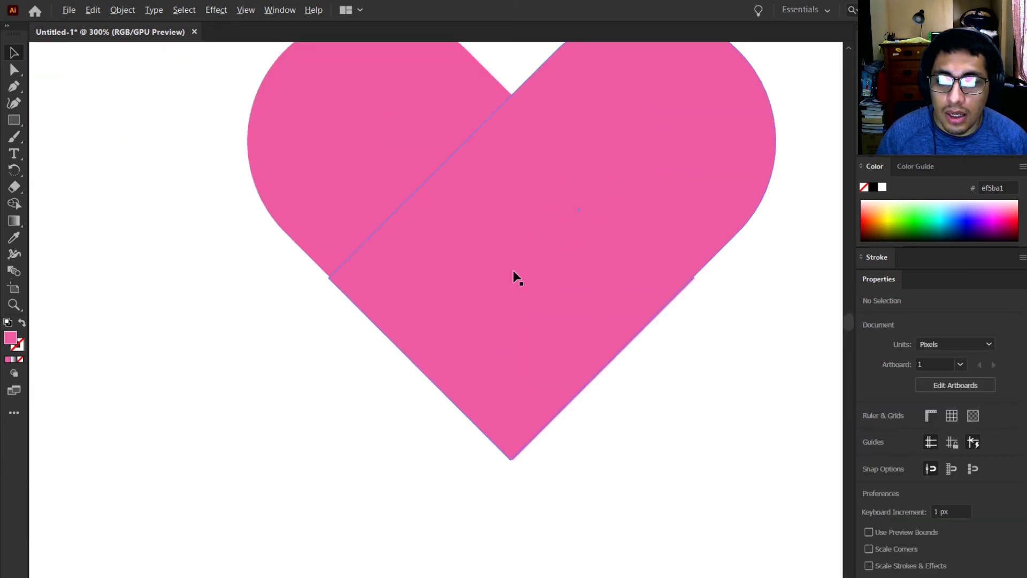
click(547, 273)
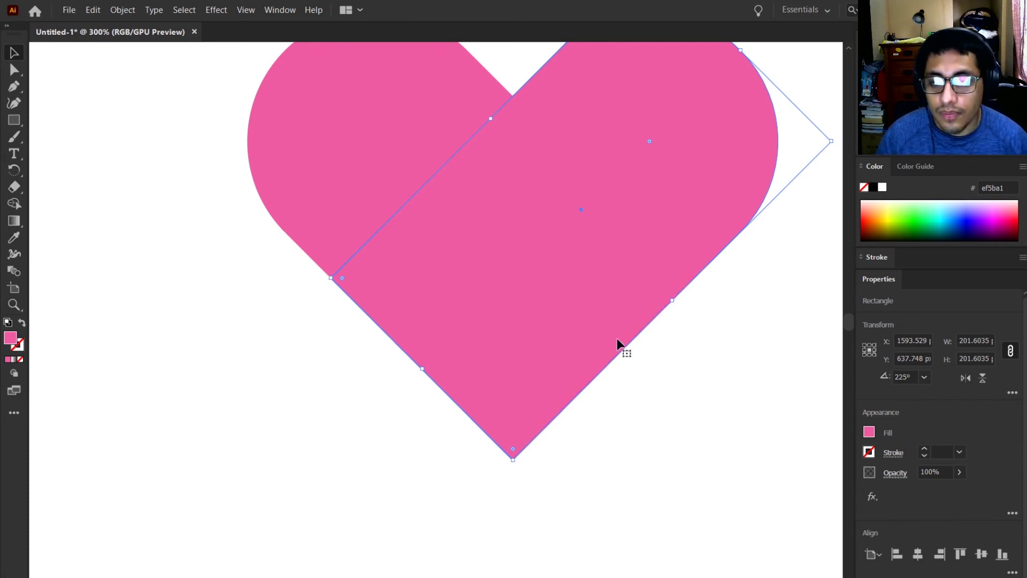
click(671, 396)
scroll(691, 424, down, 5)
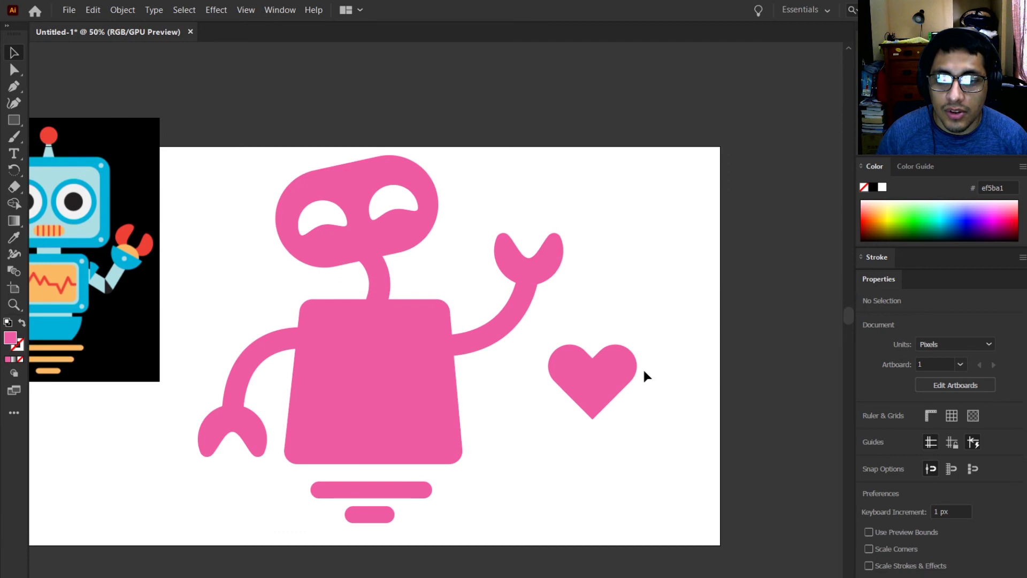
- Scale the heart down to about 106 × 89 px and move it toward the robot's chest
drag(650, 334, 553, 428)
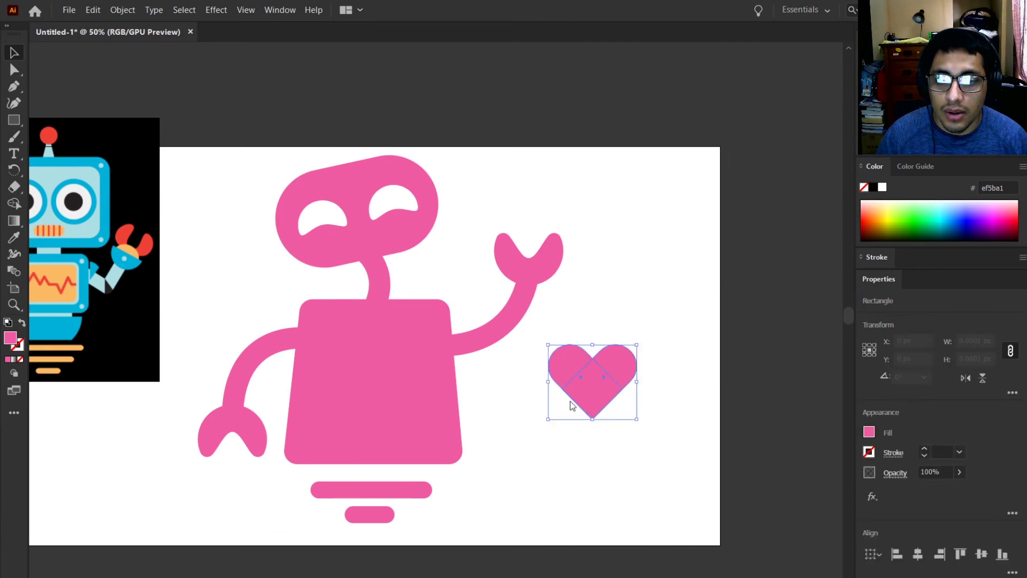
click(633, 477)
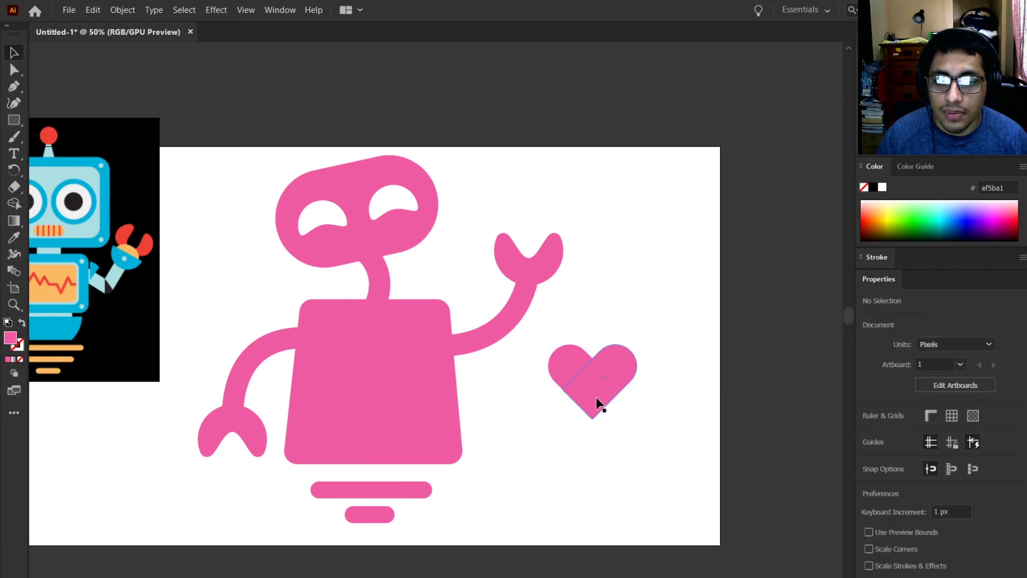
drag(597, 400, 555, 419)
drag(597, 361, 545, 383)
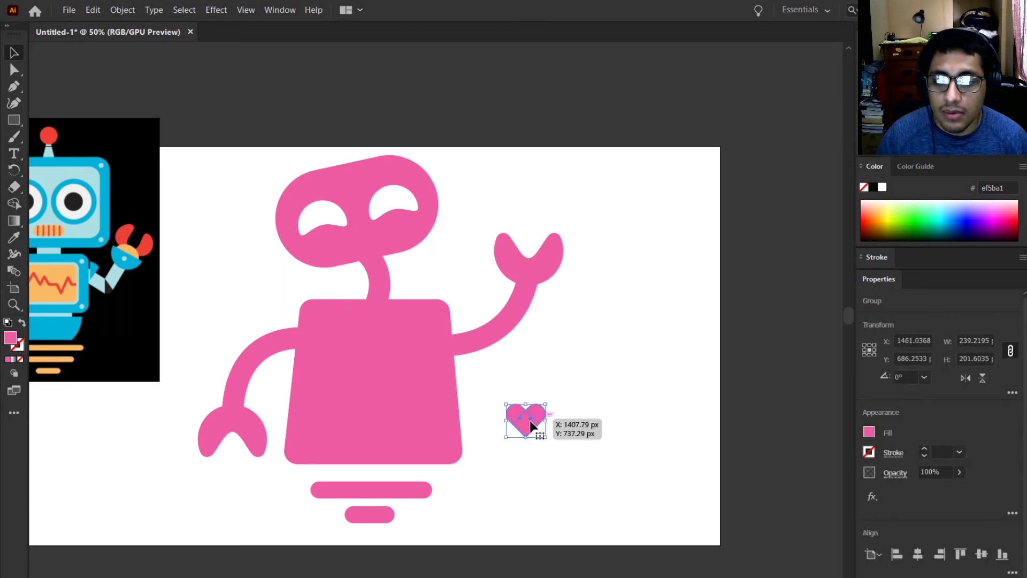
drag(536, 428, 416, 346)
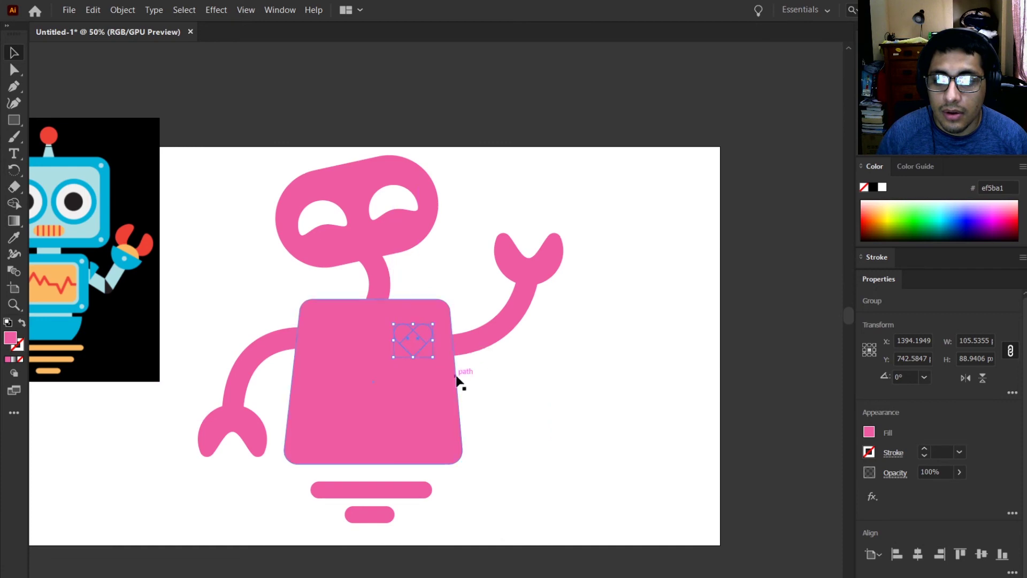
- Select the body and heart and subtract the heart with Shape Builder, leaving a chest hole
click(557, 408)
scroll(419, 369, up, 2)
click(430, 353)
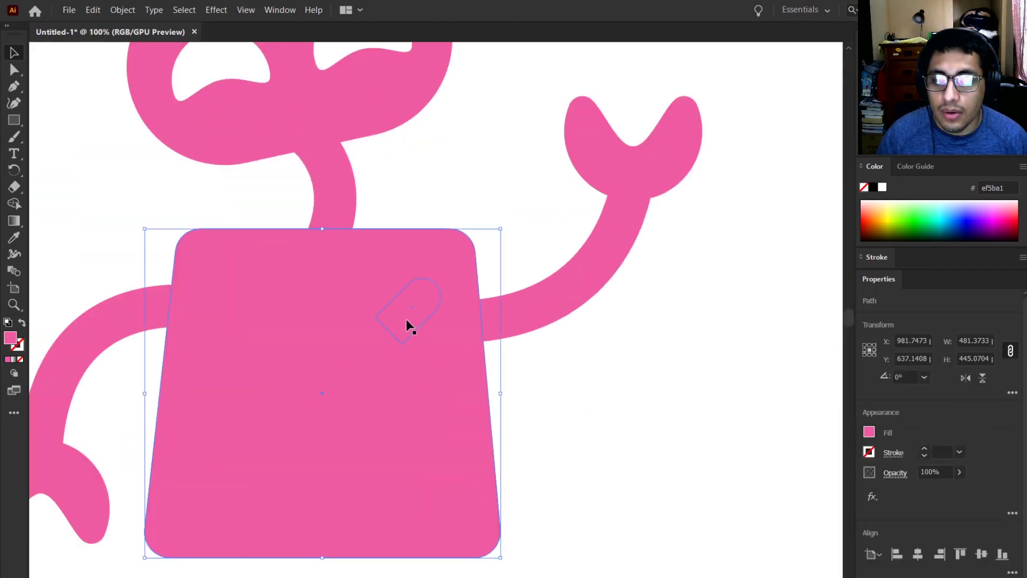
shift+click(406, 310)
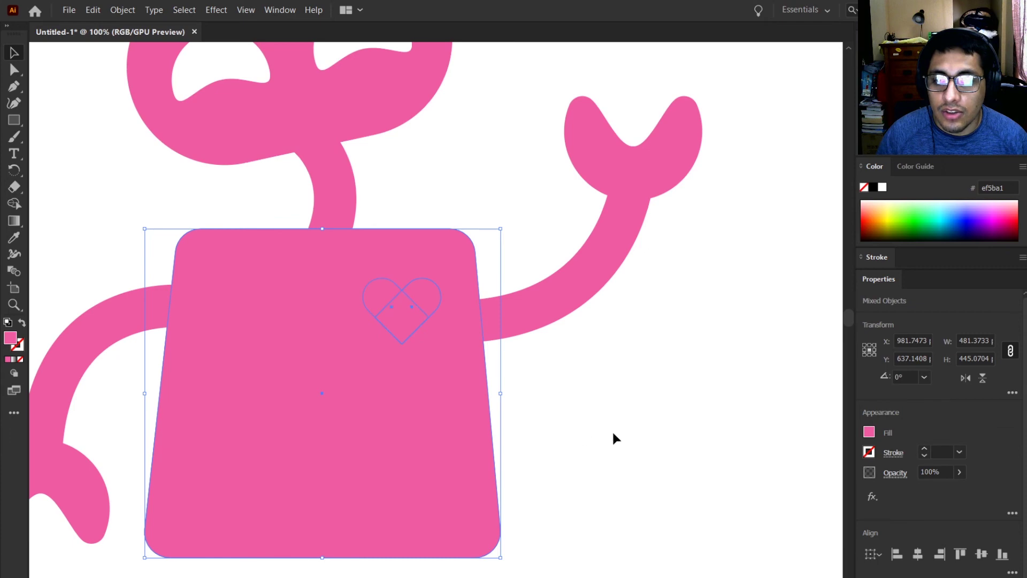
key(shift+m)
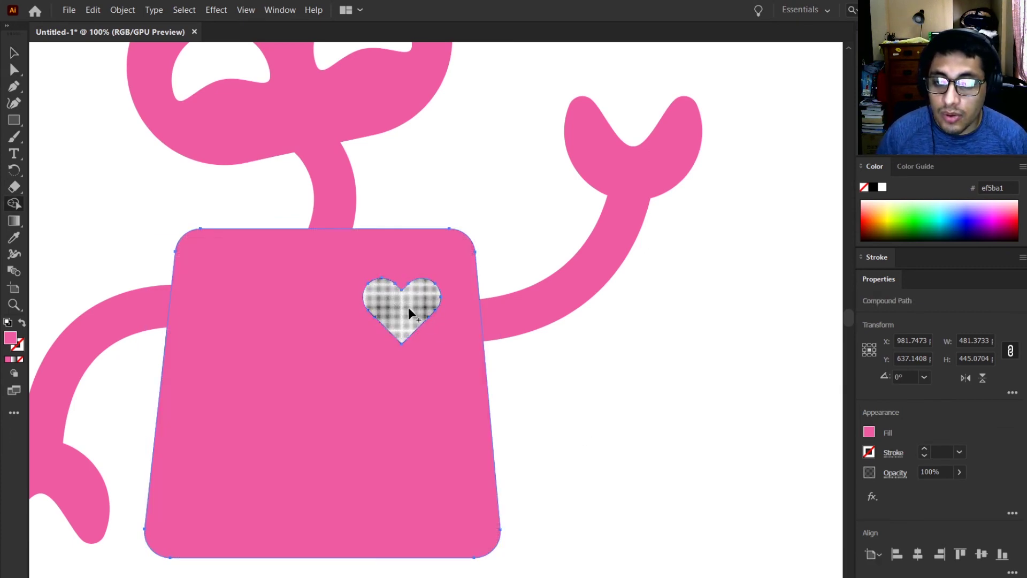
alt+click(408, 307)
key(v)
click(618, 432)
scroll(618, 432, down, 1)
scroll(618, 432, down, 1)
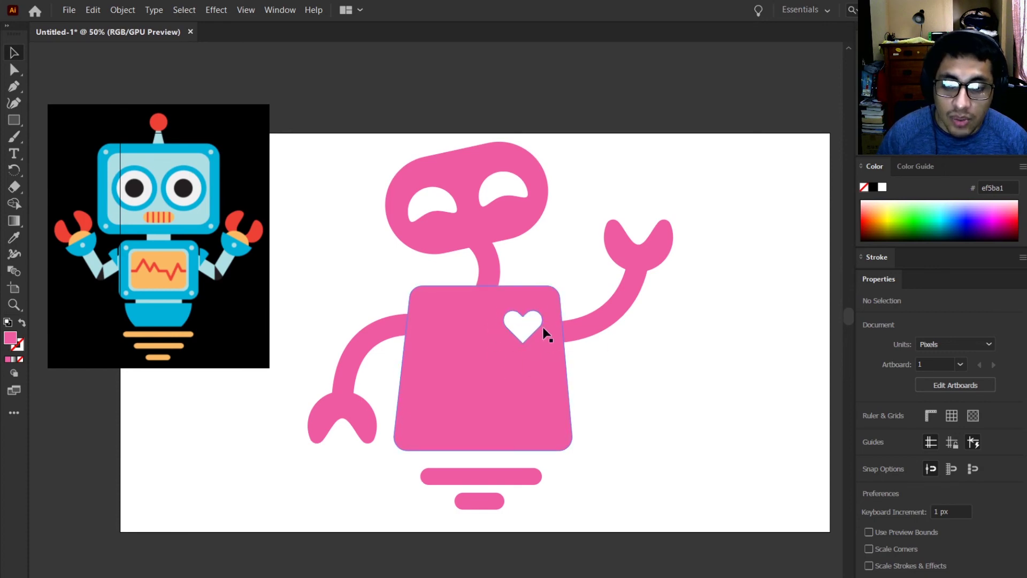
- Inspect the robot body and nudge the heart slightly left on the chest
scroll(528, 333, up, 4)
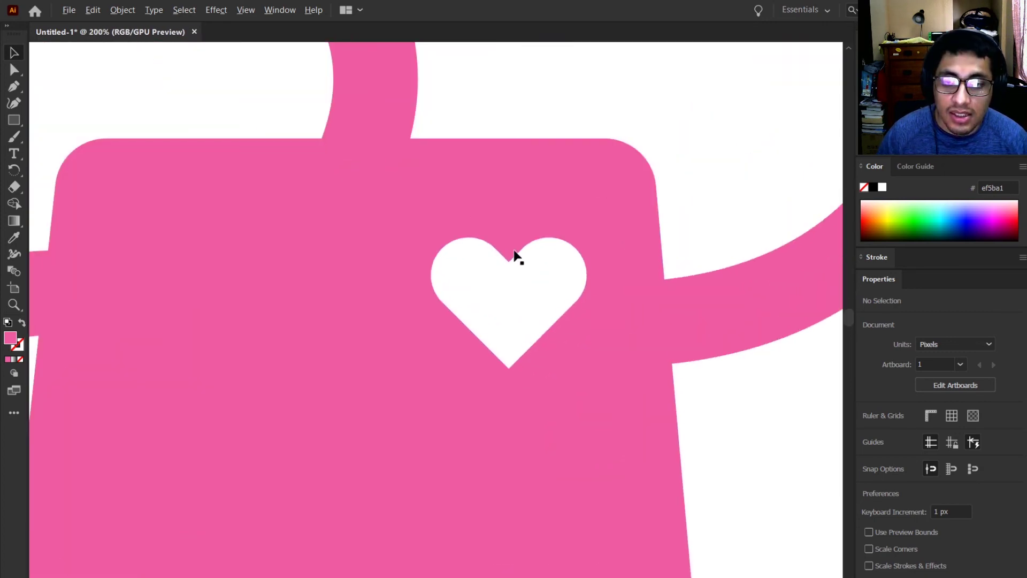
click(465, 333)
click(527, 300)
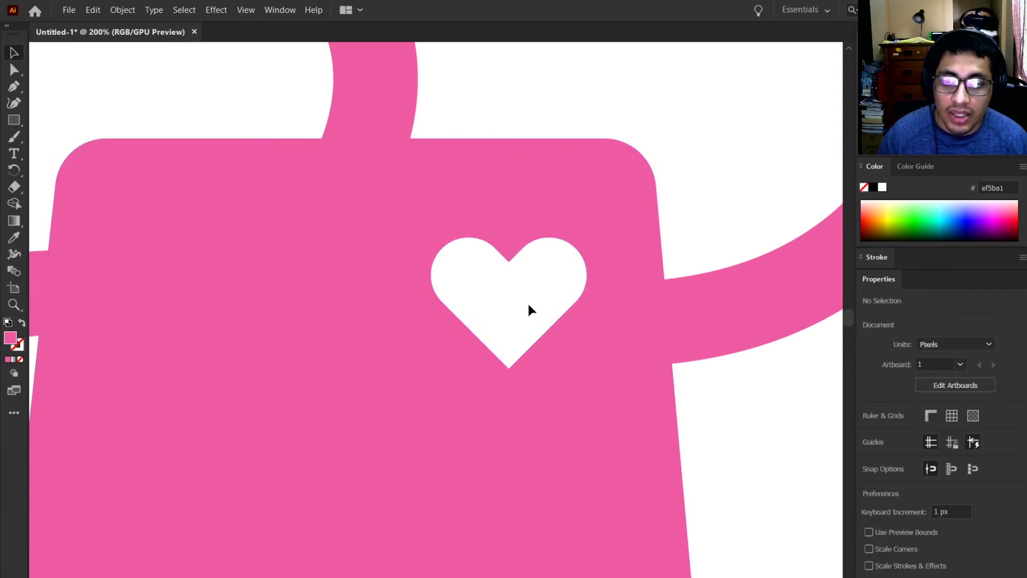
scroll(527, 302, down, 4)
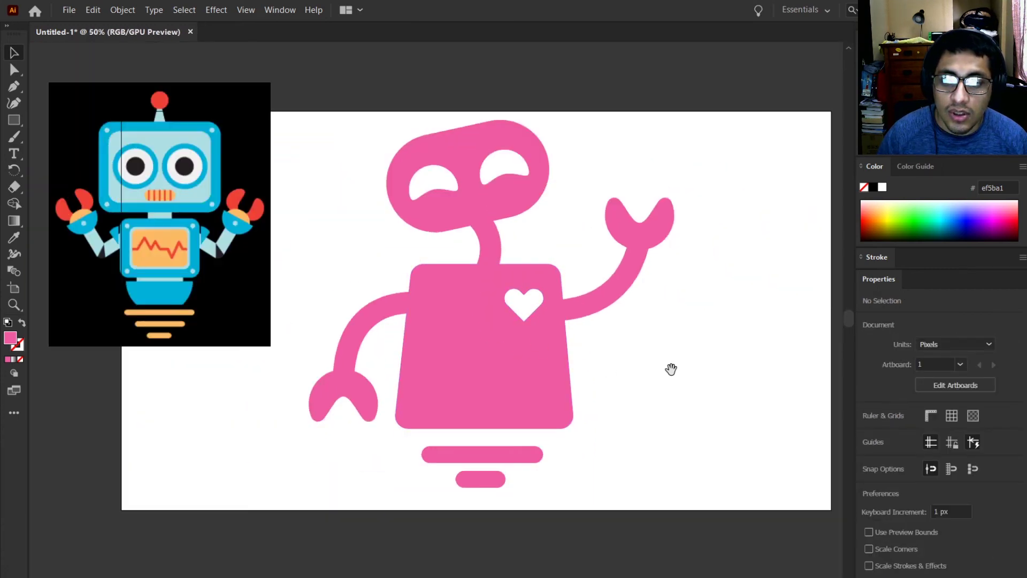
drag(670, 367, 664, 380)
key(ctrl+z)
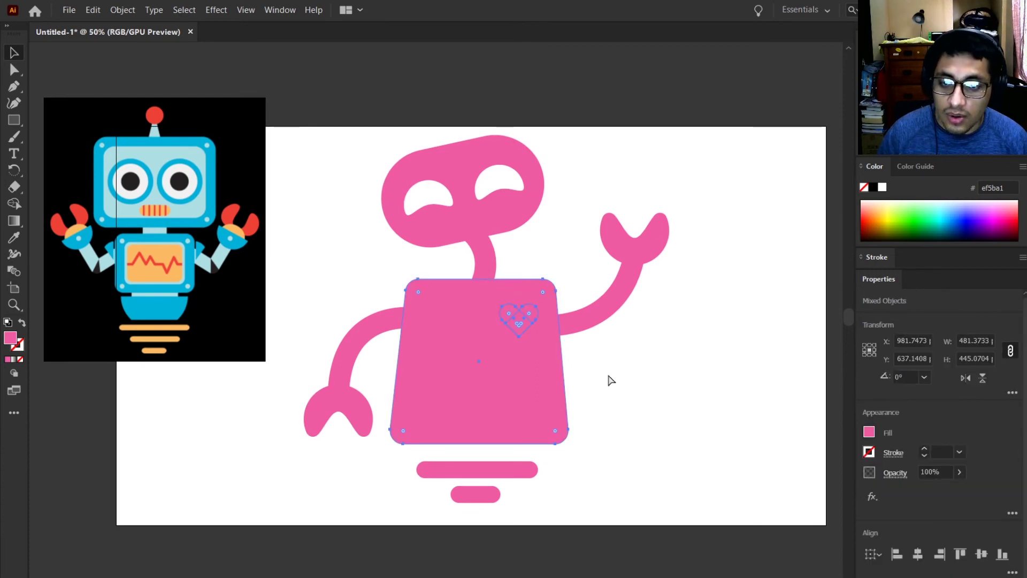
scroll(528, 348, up, 2)
click(801, 416)
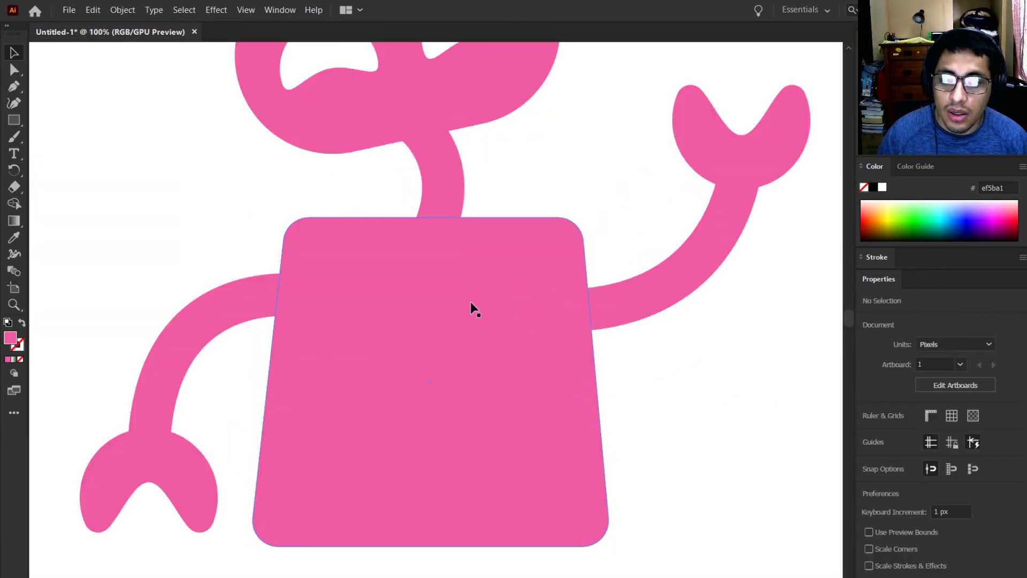
drag(511, 309, 503, 310)
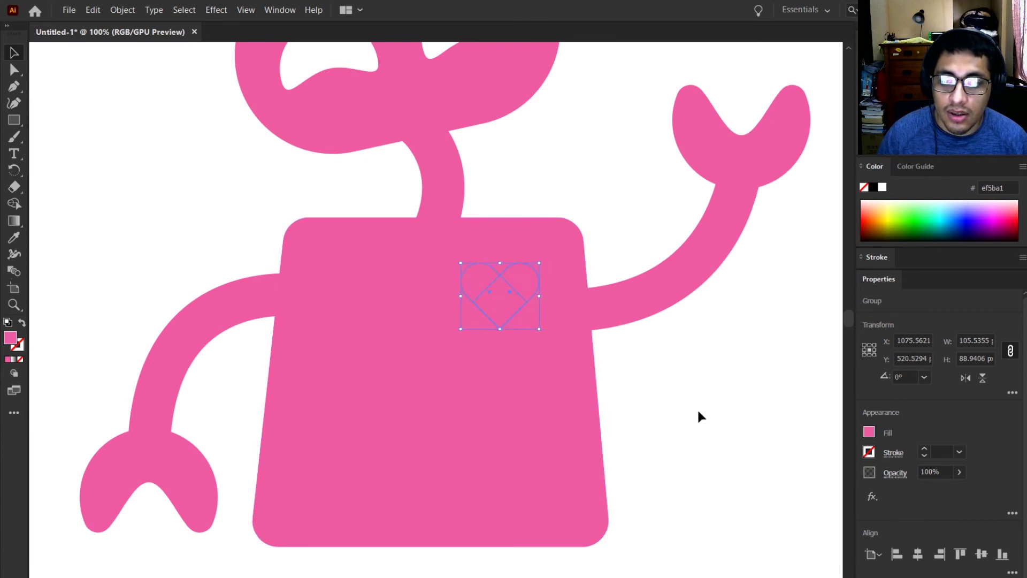
click(698, 410)
- Select the heart and the robot's body together, with the body as key object
click(525, 238)
shift+click(497, 318)
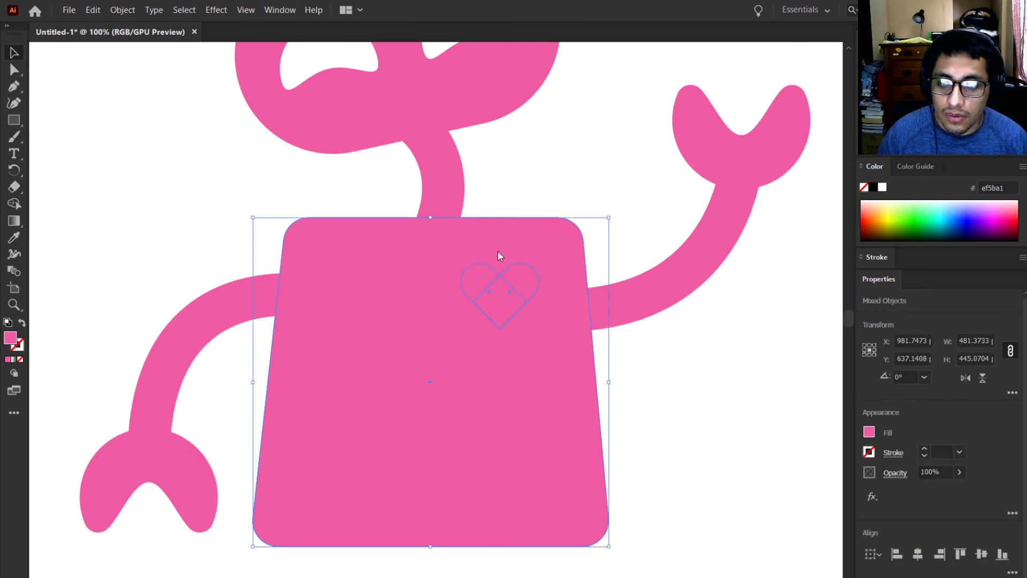
click(509, 261)
click(519, 211)
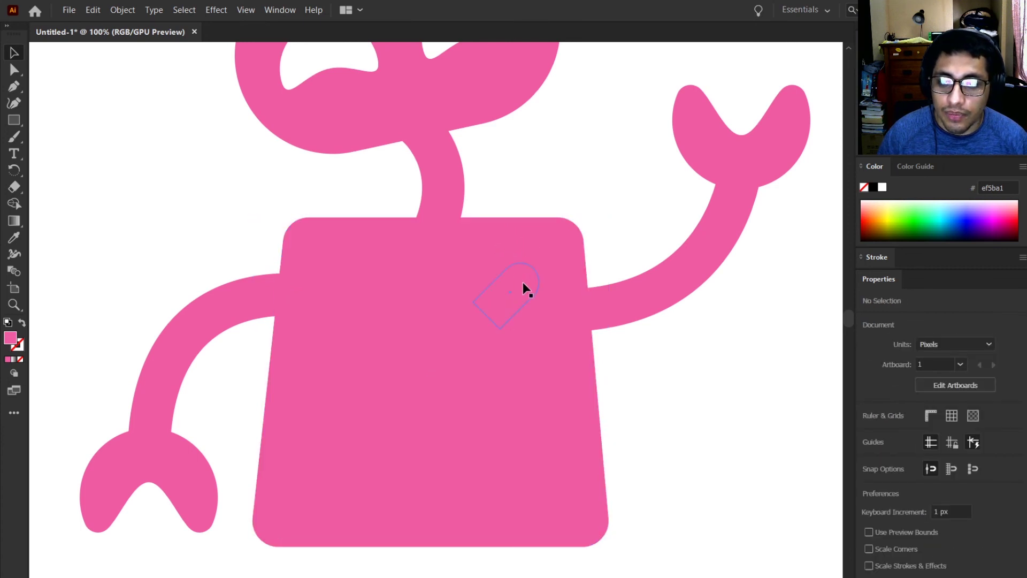
click(526, 289)
shift+click(515, 244)
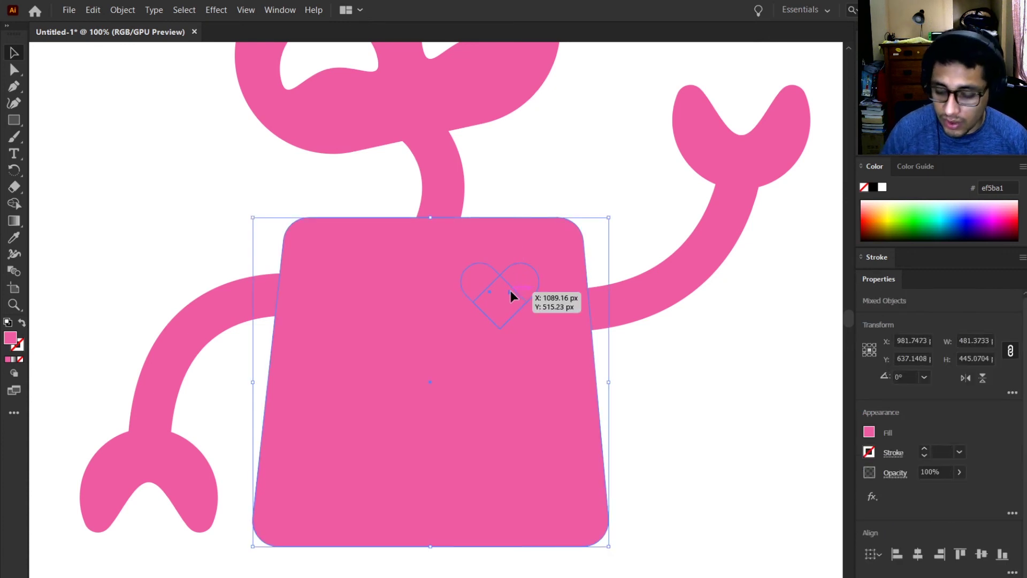
- Remove the heart region from the body with Shape Builder and zoom out to the whole robot
key(shift+m)
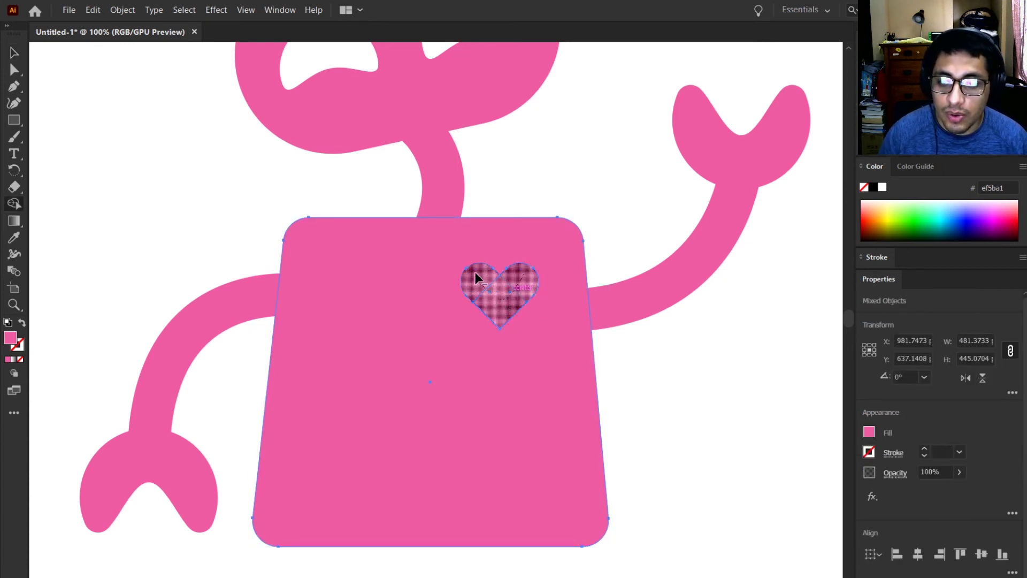
alt+click(523, 299)
key(v)
click(707, 410)
key(ctrl+minus)
key(ctrl+minus)
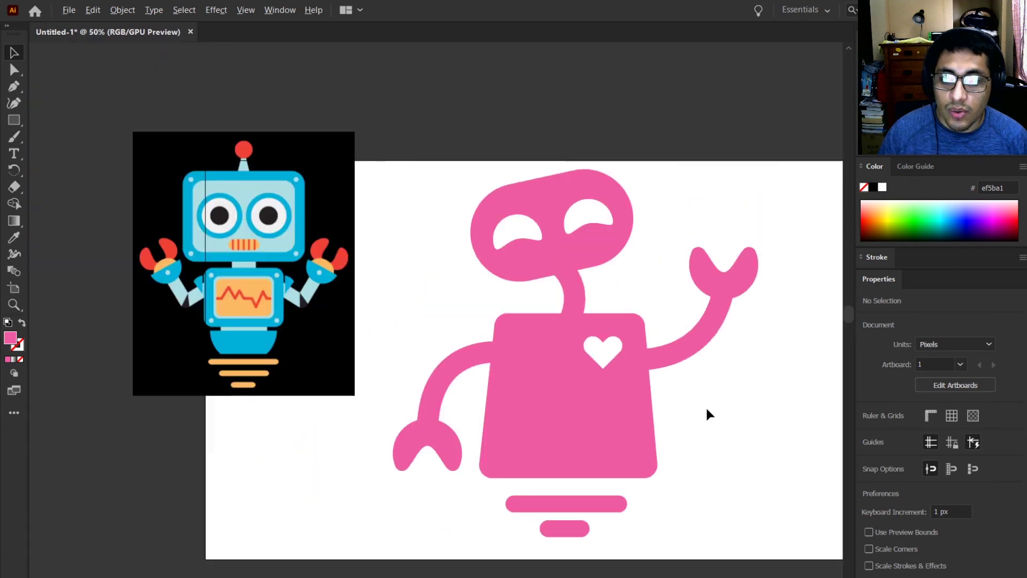
drag(729, 403, 594, 362)
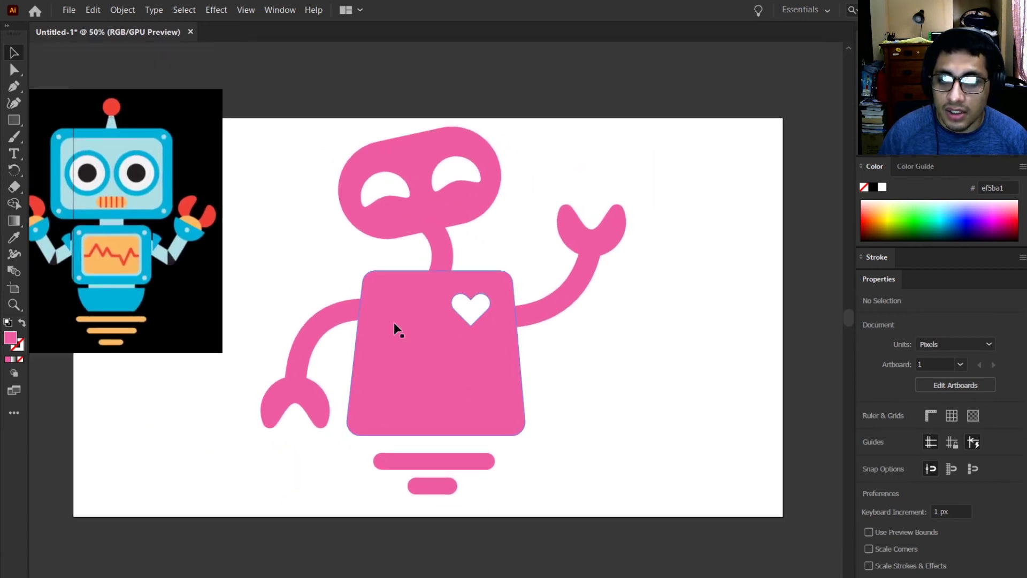
- Move the reference robot image onto the pink robot and send it to the back
drag(192, 175, 506, 294)
key(ctrl+shift+bracketleft)
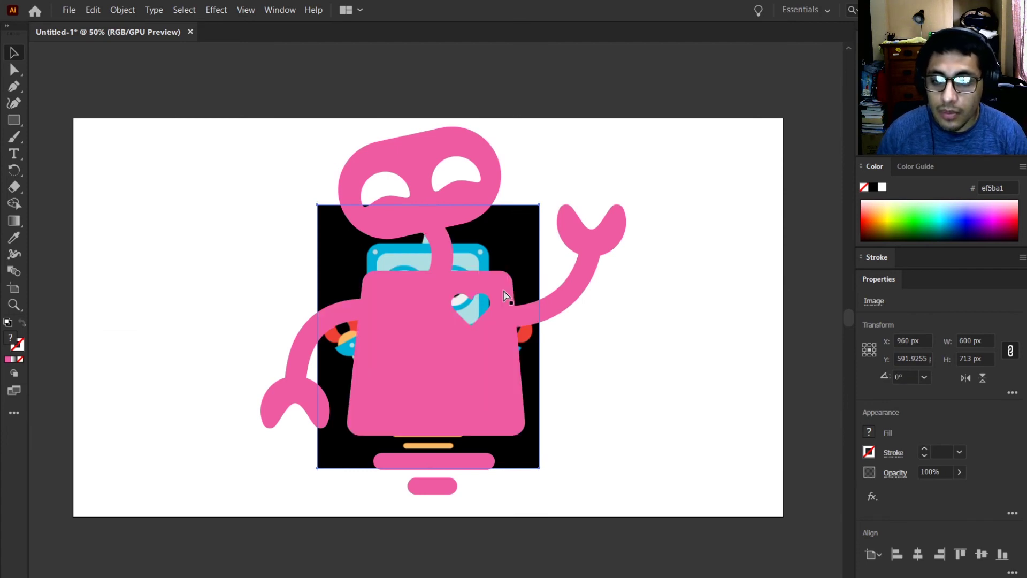
drag(486, 252, 436, 290)
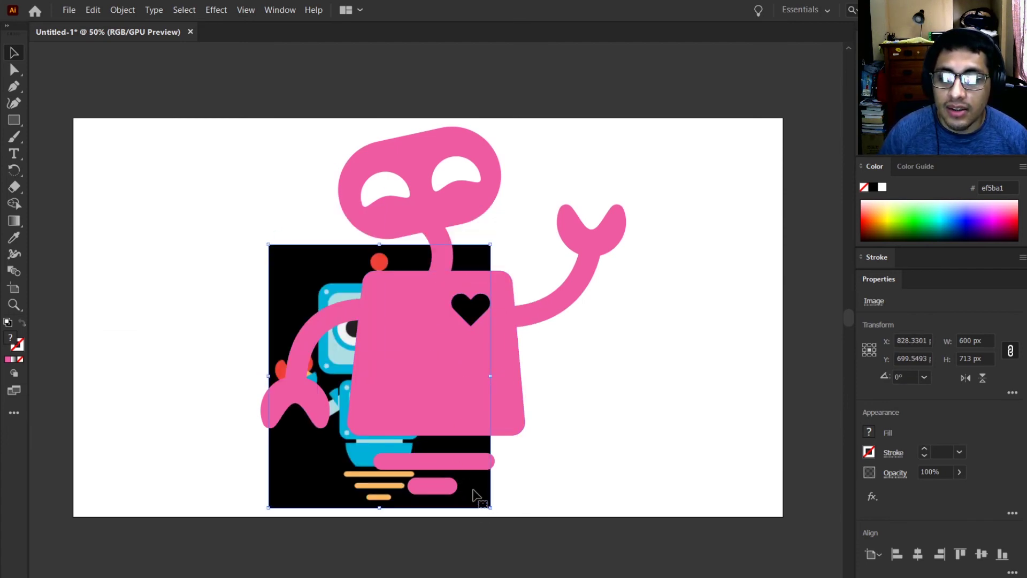
drag(476, 492, 764, 426)
key(Delete)
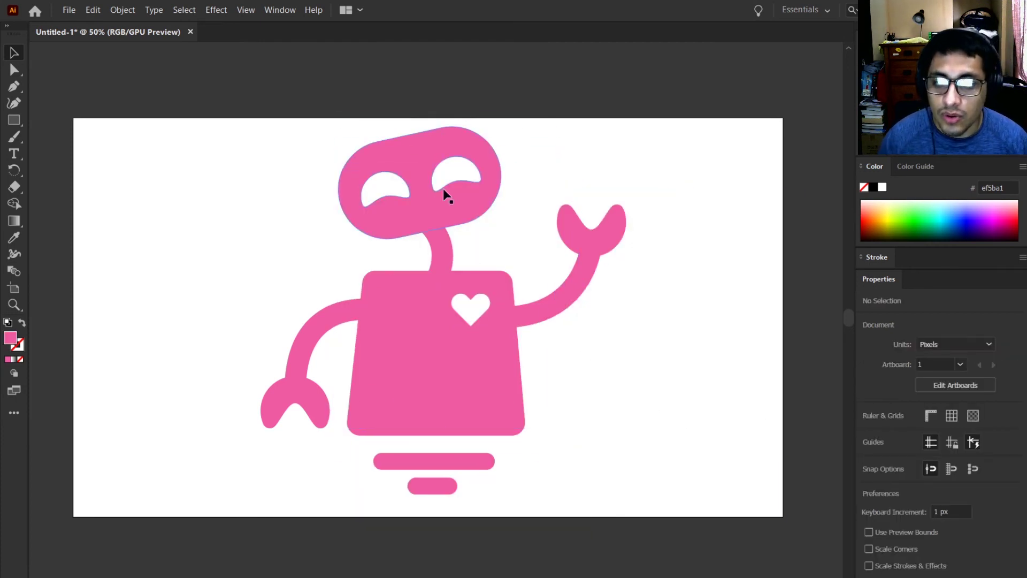
key(ctrl+z)
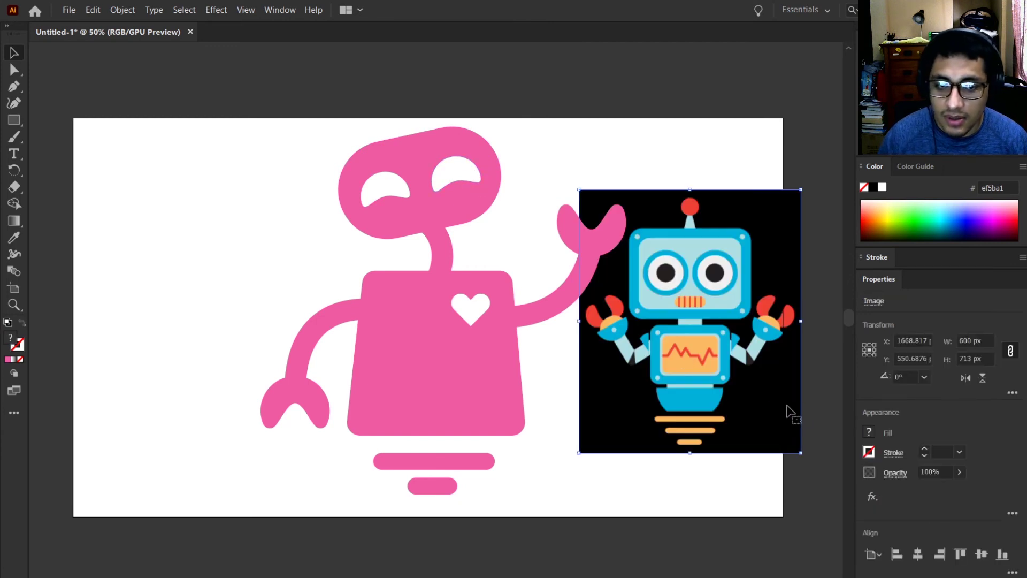
- Reposition and slightly rotate the reference image, then delete it permanently
drag(791, 415, 518, 277)
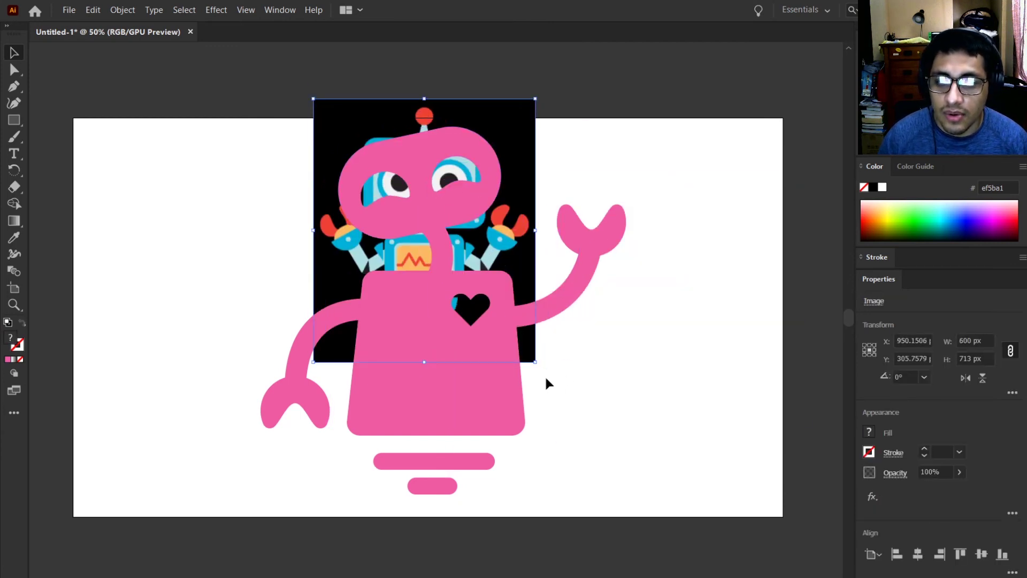
drag(540, 367, 558, 351)
drag(509, 255, 257, 324)
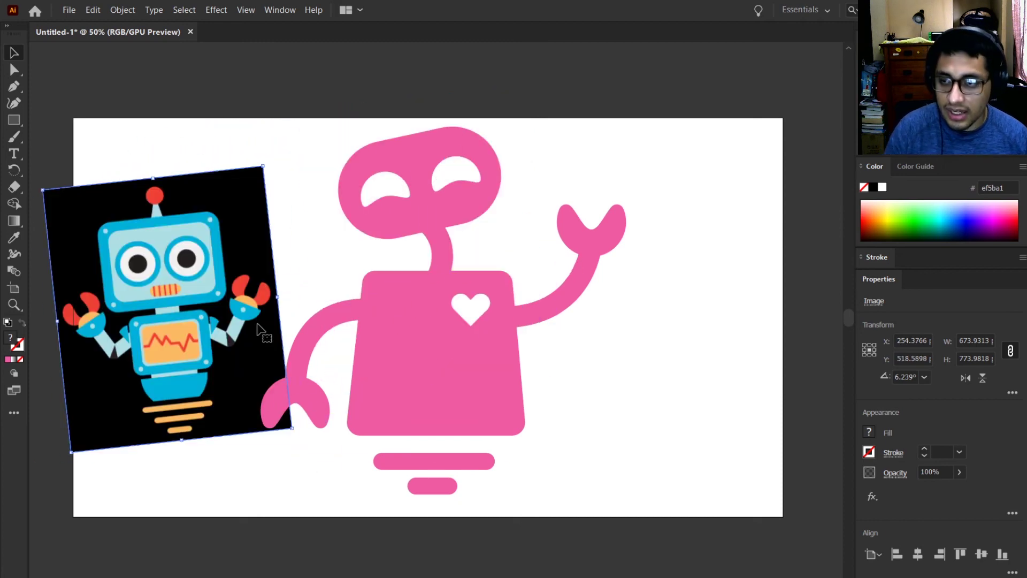
key(Delete)
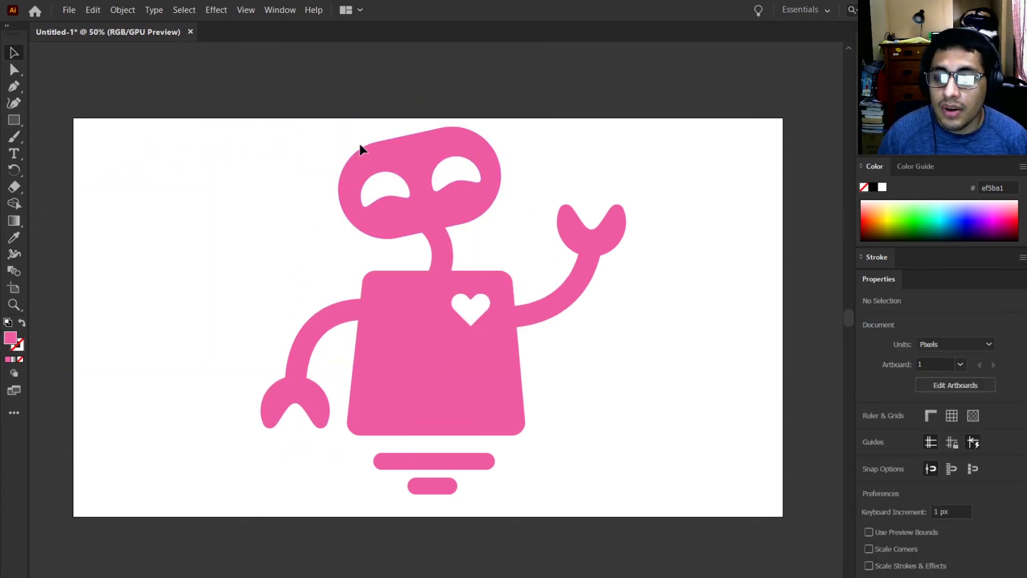
- Pull all four artboard edges in around the robot to about 987.91 × 968.48 px
scroll(358, 267, down, 1)
scroll(350, 274, up, 1)
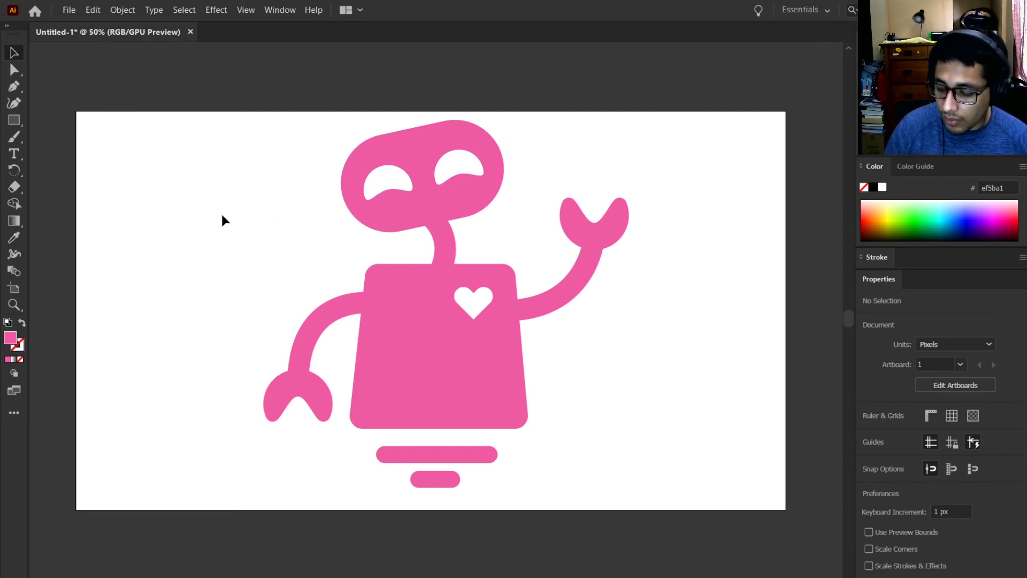
key(shift+m)
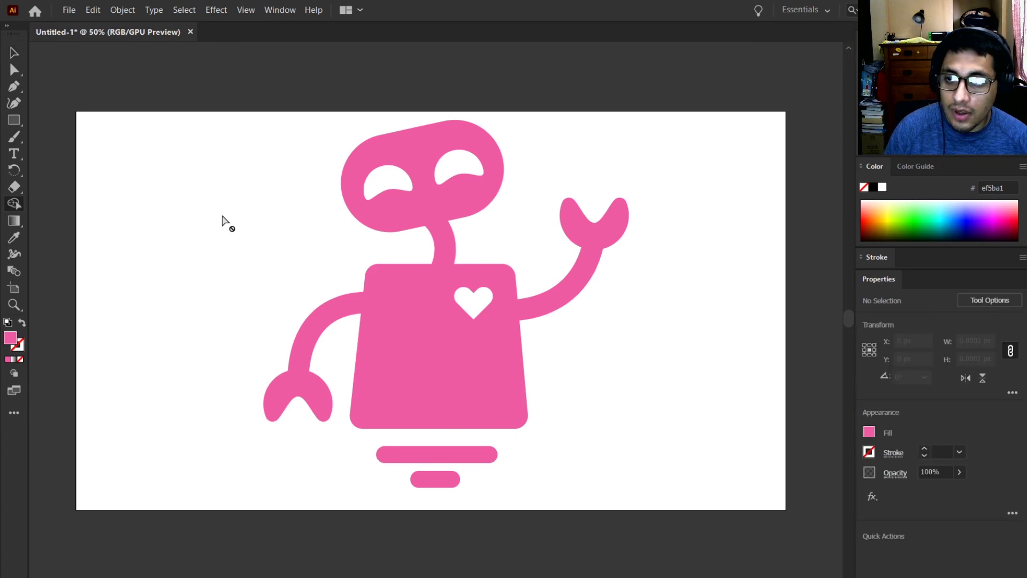
key(shift+o)
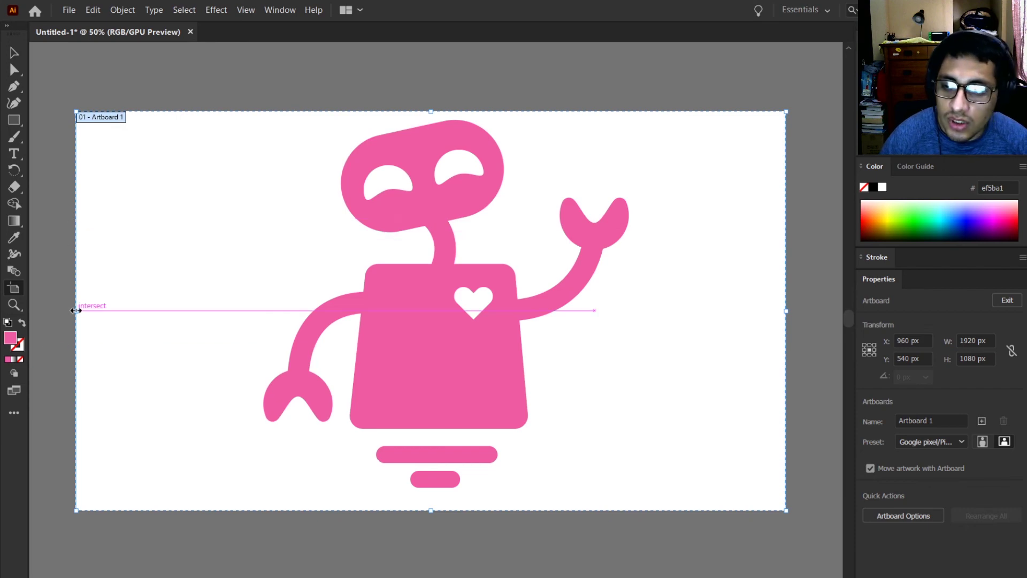
drag(76, 310, 266, 310)
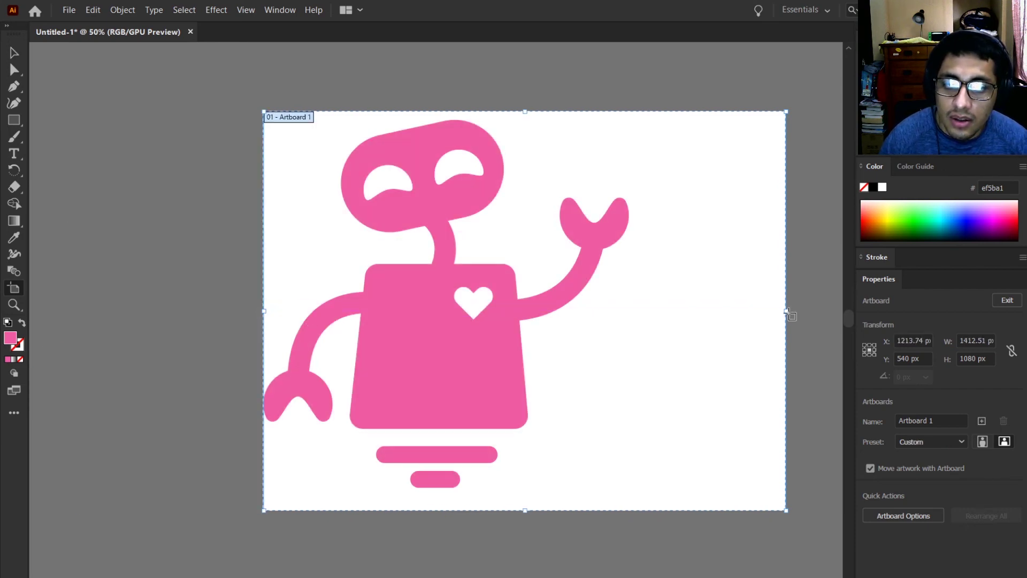
drag(787, 311, 629, 311)
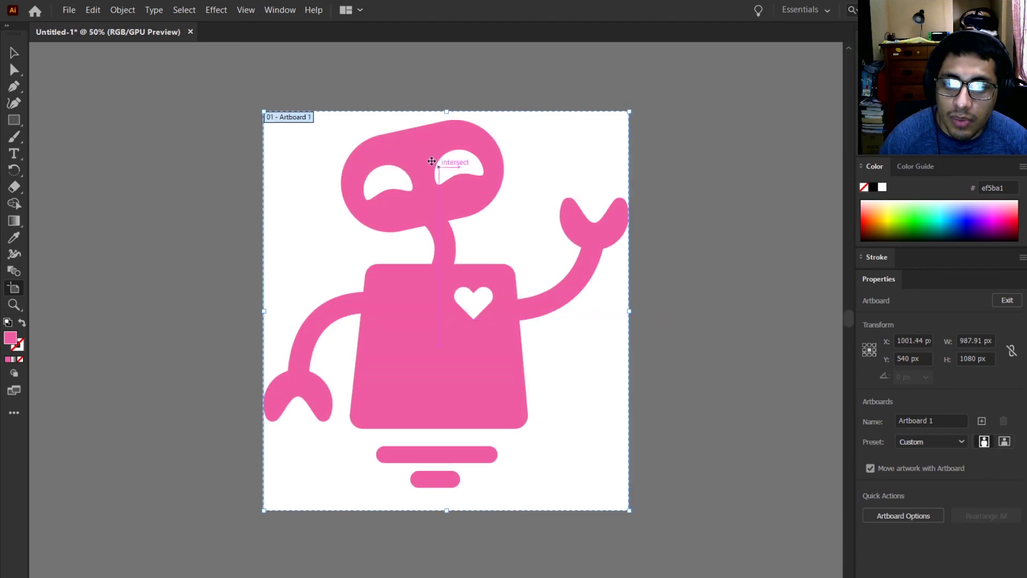
drag(446, 113, 445, 122)
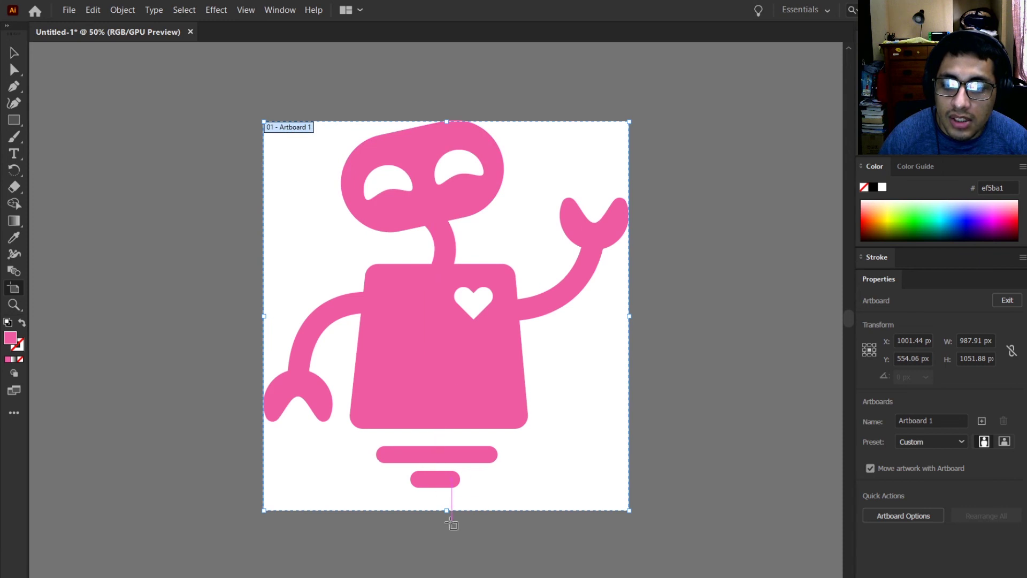
drag(446, 510, 451, 480)
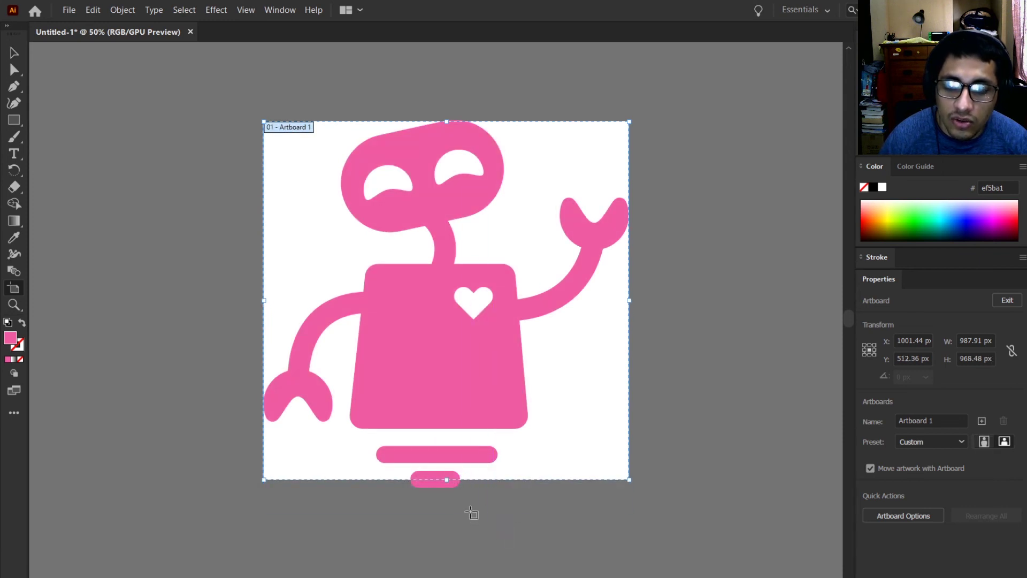
key(Escape)
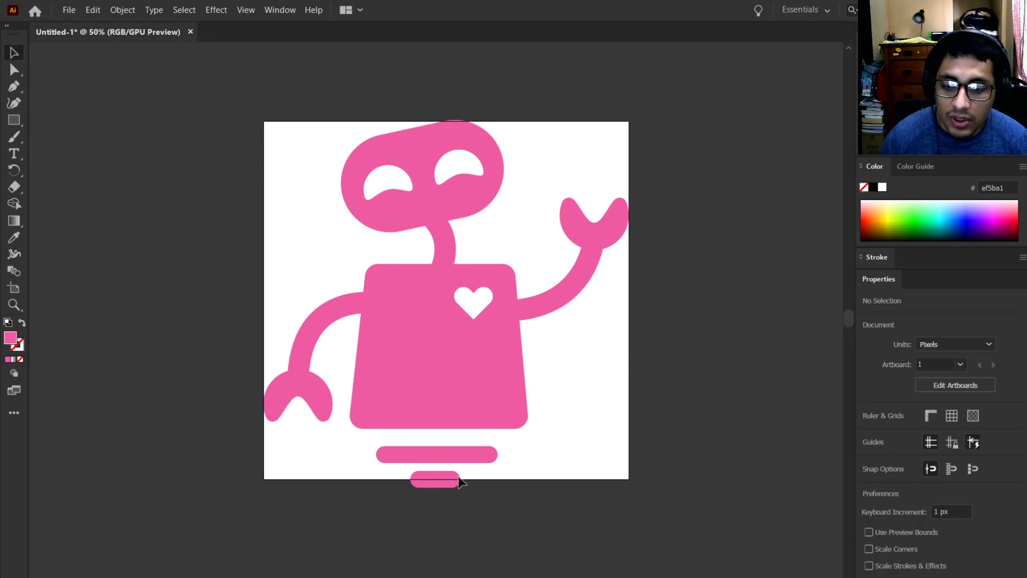
- Hide the perspective grid and extend the artboard's height to 994.03 px
scroll(449, 110, down, 5)
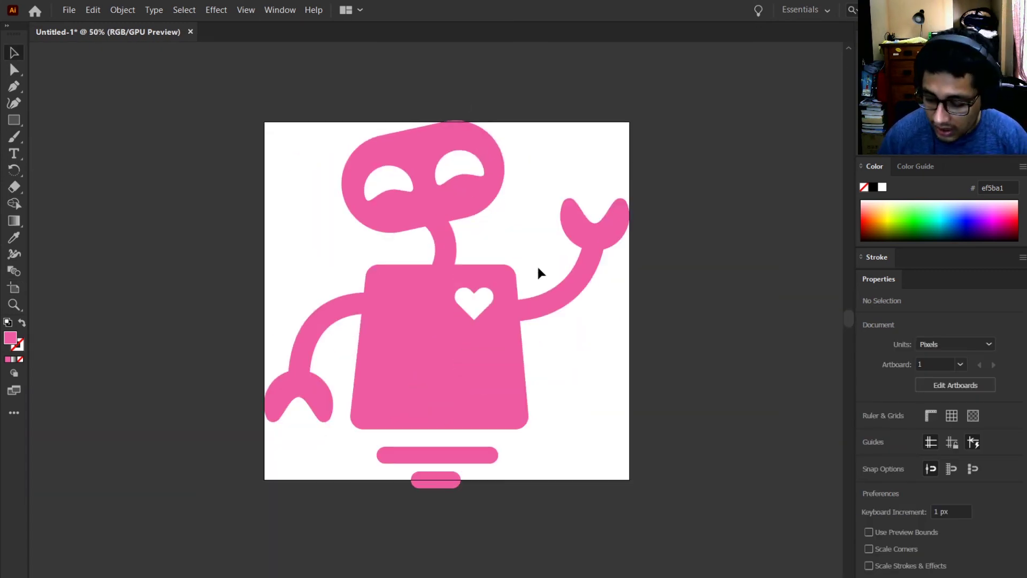
key(shift+p)
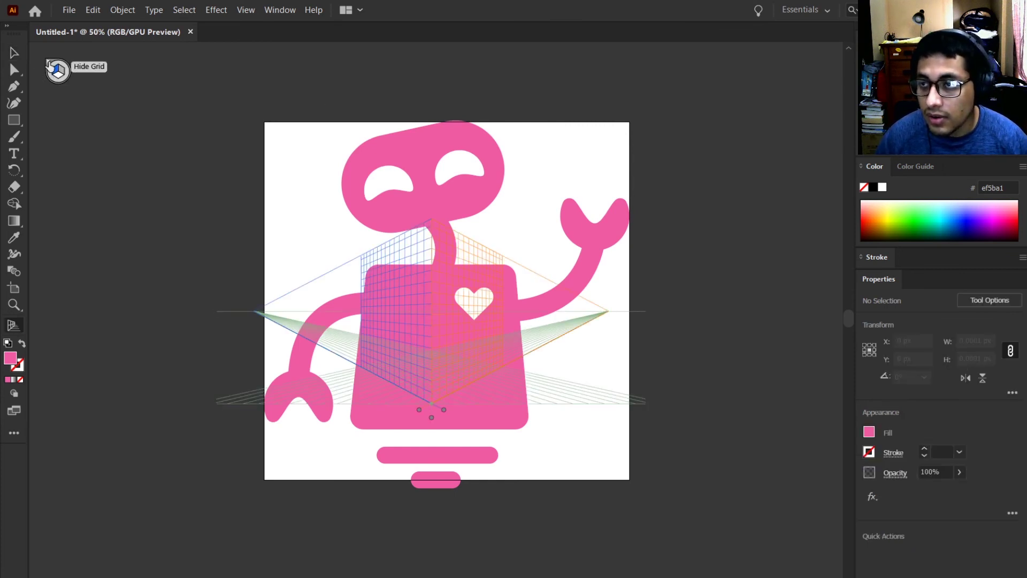
click(48, 63)
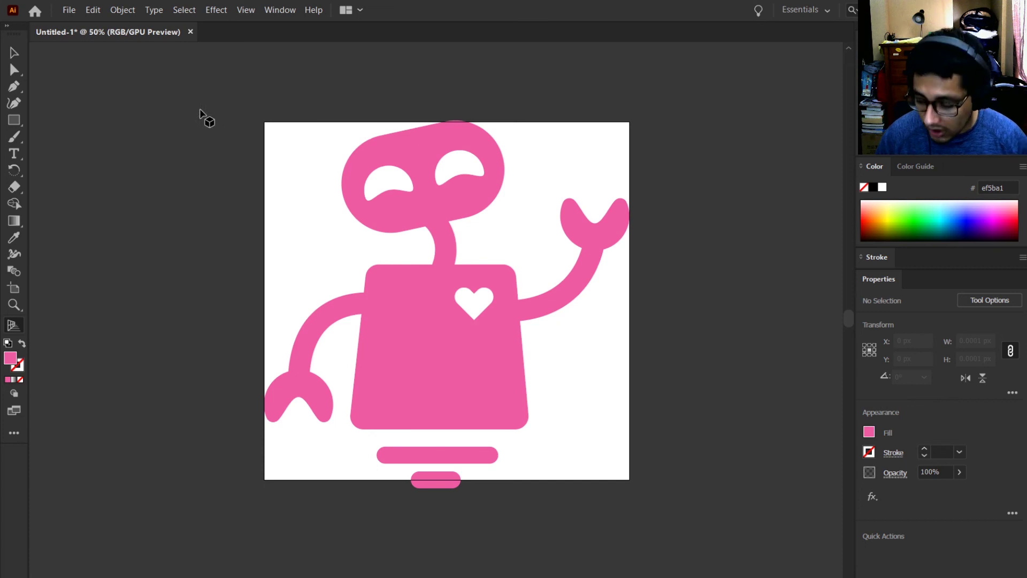
key(shift+o)
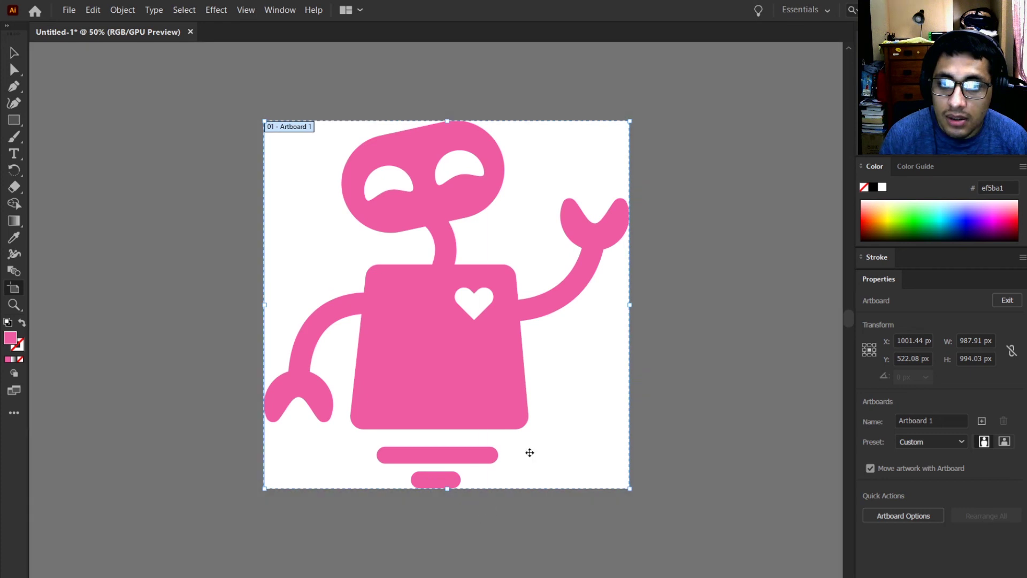
click(15, 52)
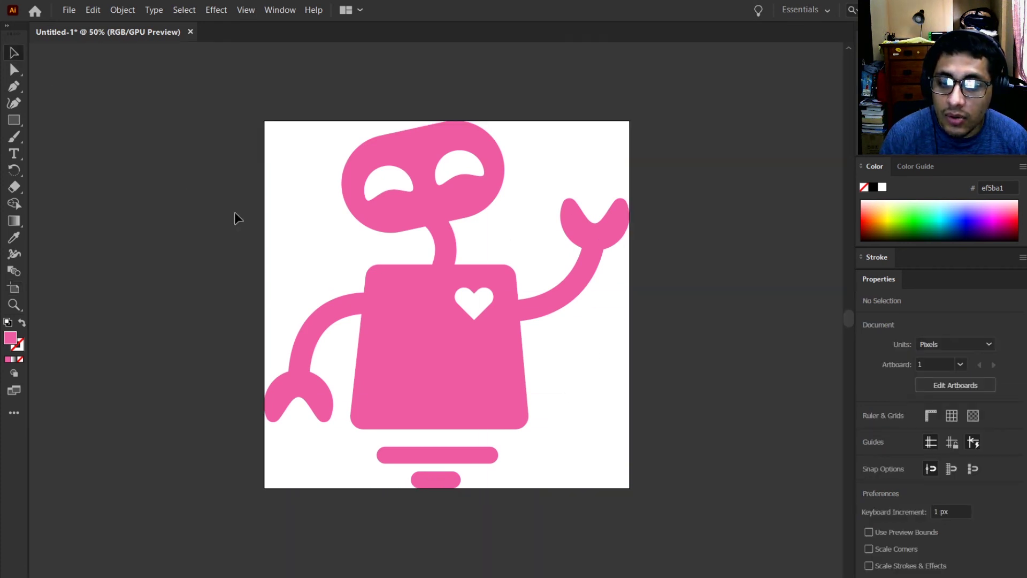